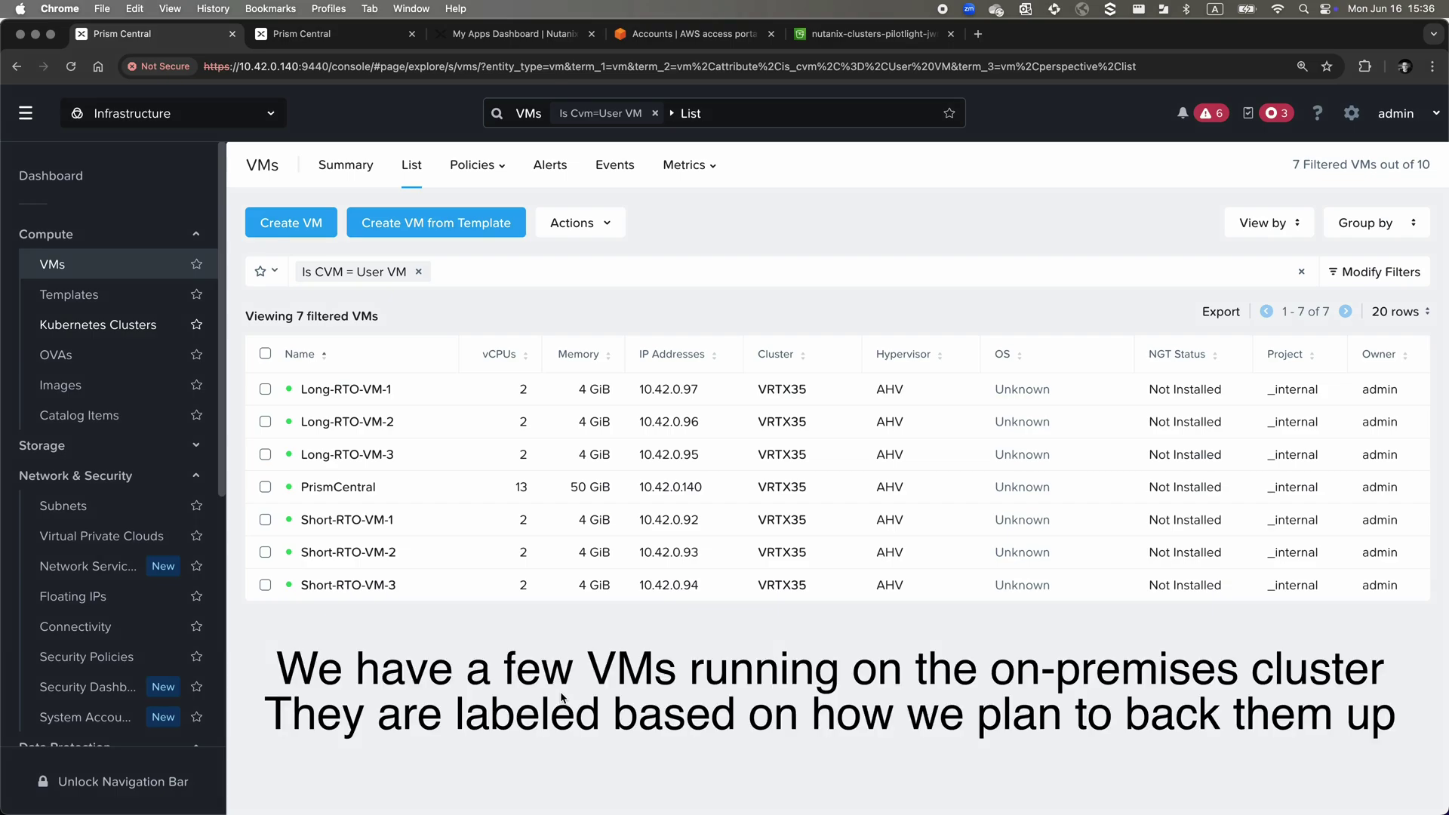
On the NC2 Prism Central, check that only the Prism Central VM runs, then open Subnets
left_click(314, 37)
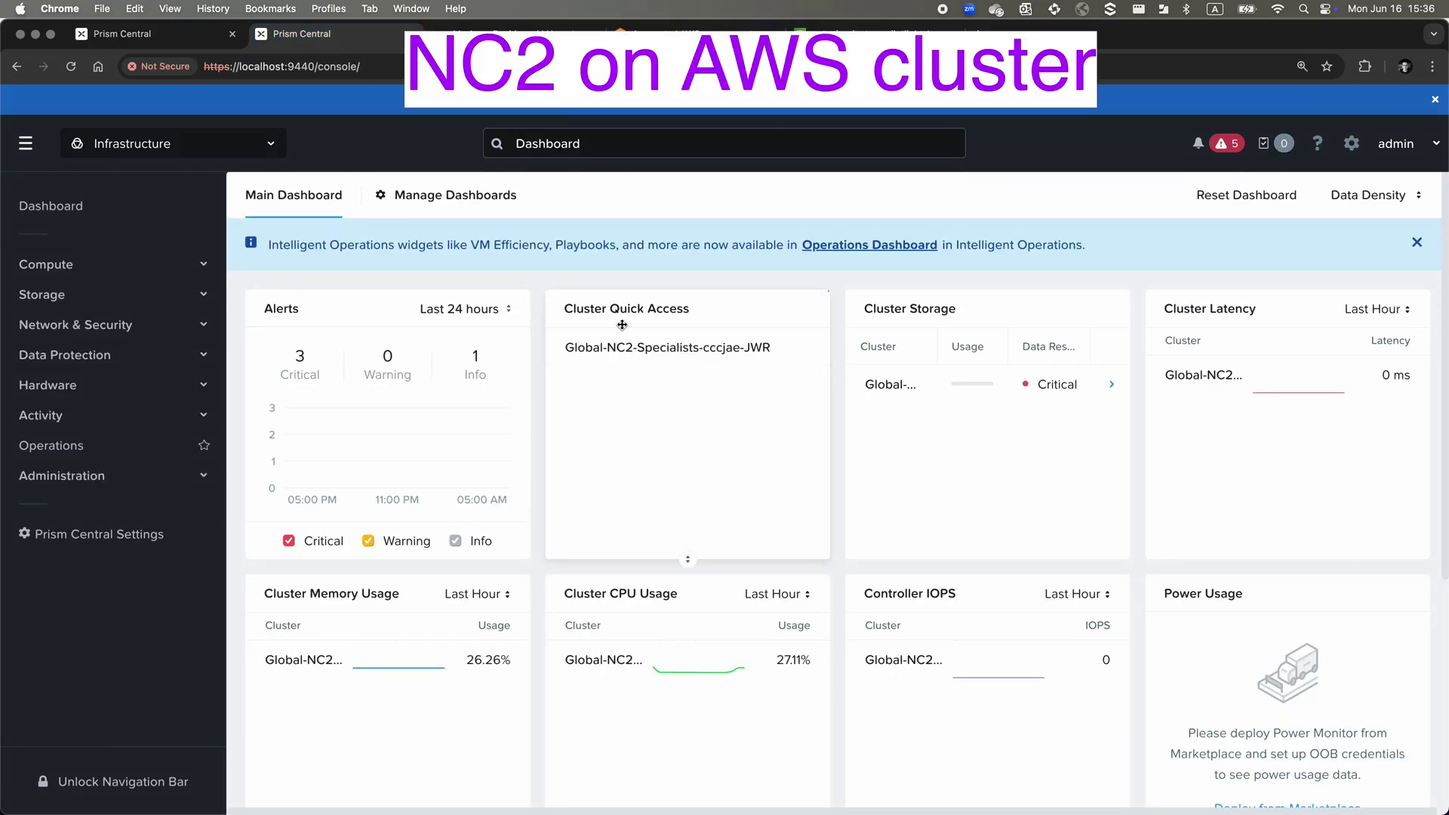
left_click(61, 268)
left_click(61, 292)
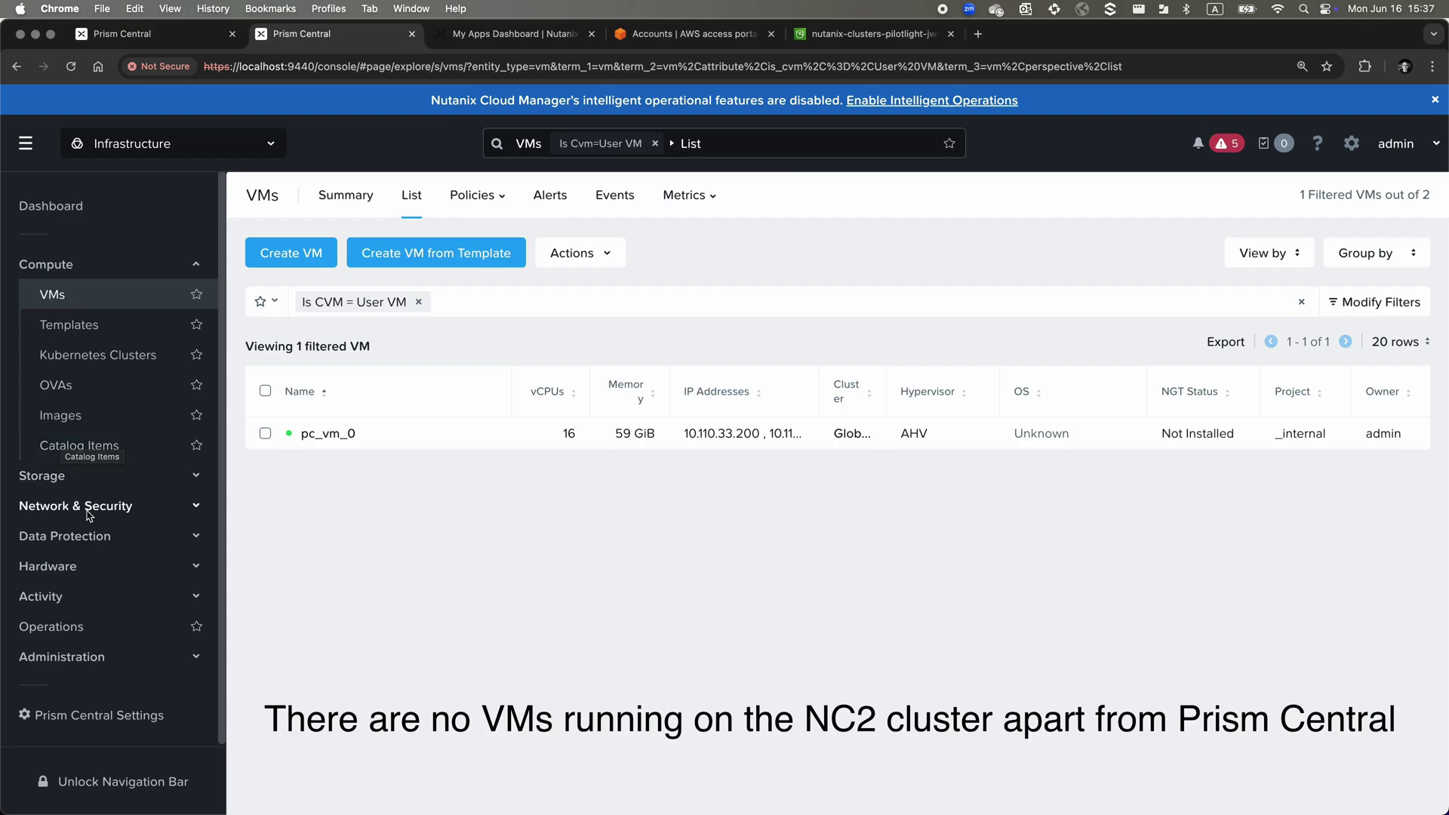
left_click(89, 512)
left_click(68, 536)
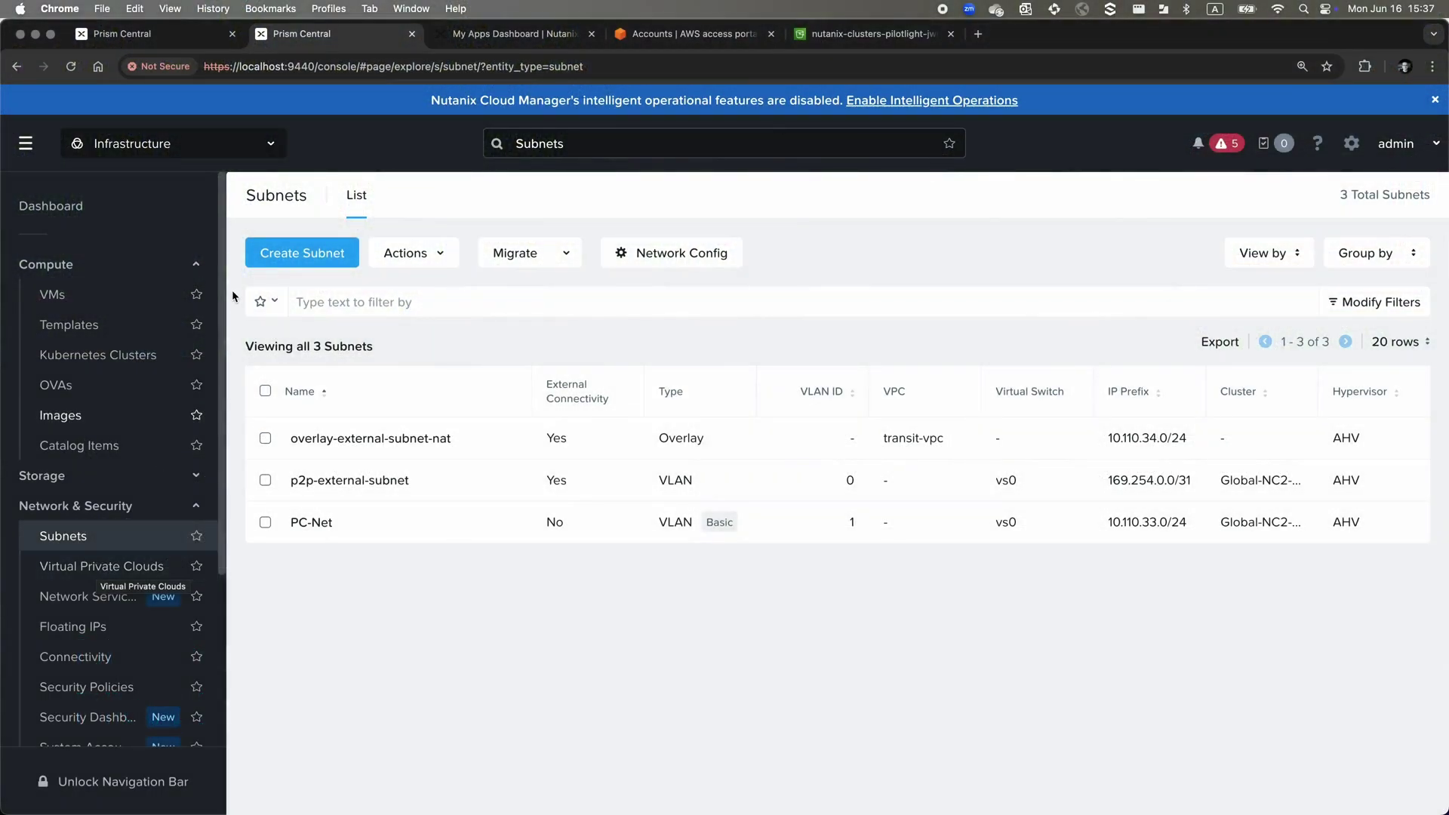
Create VPC A with overlay-external-subnet-nat as default external next hop and DNS 10.110.0.2
left_click(135, 575)
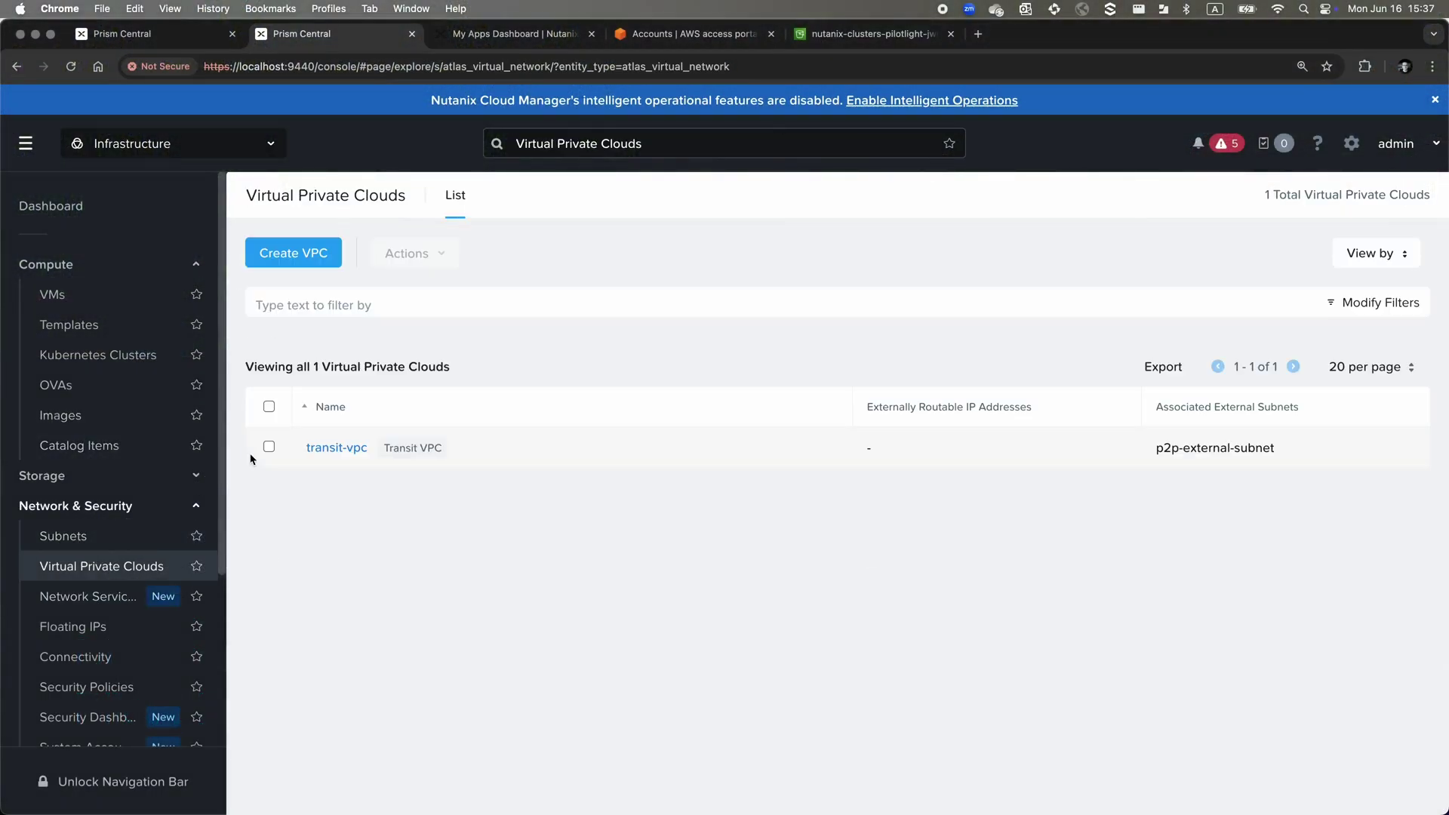
left_click(293, 252)
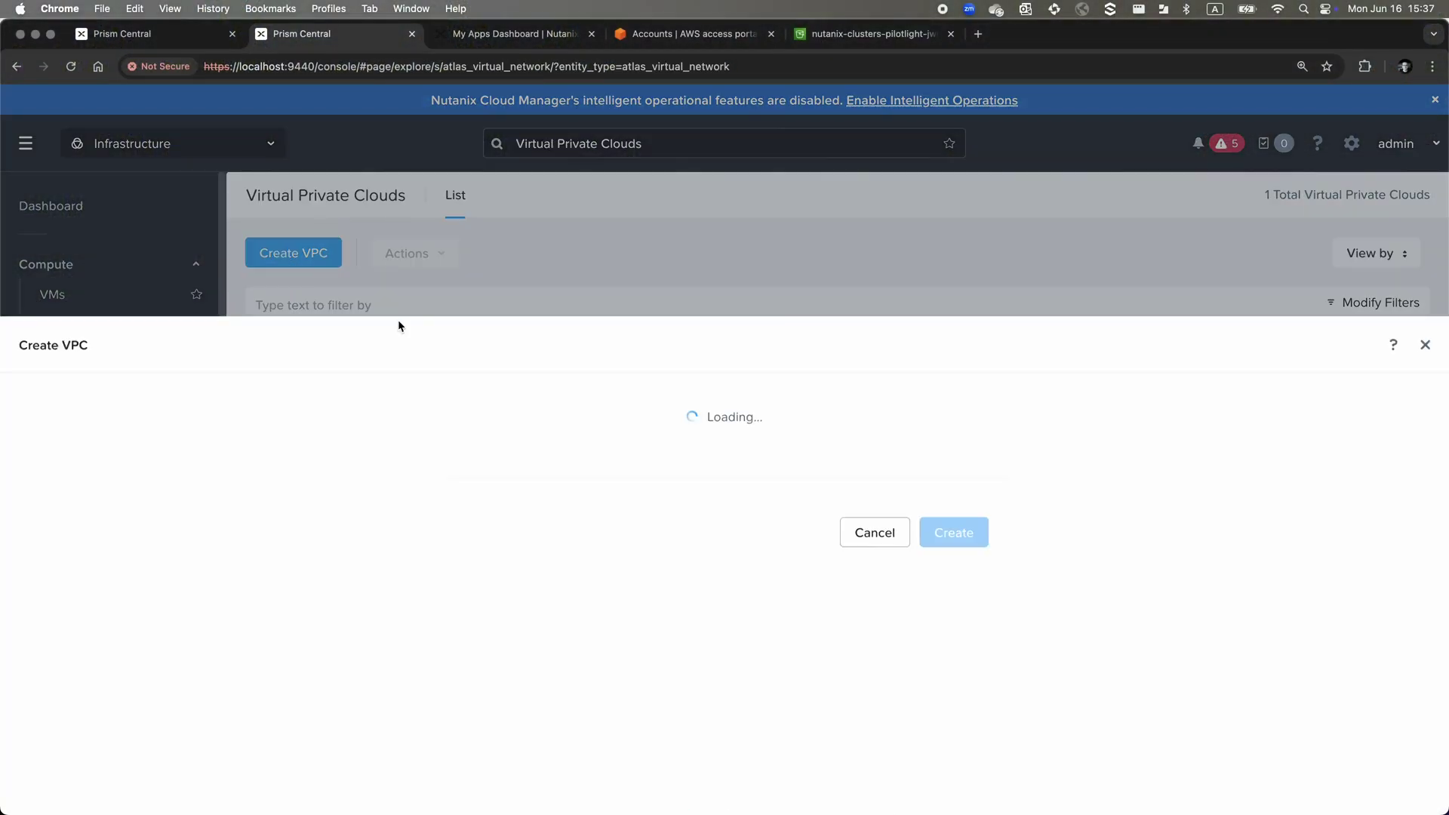
left_click(534, 225)
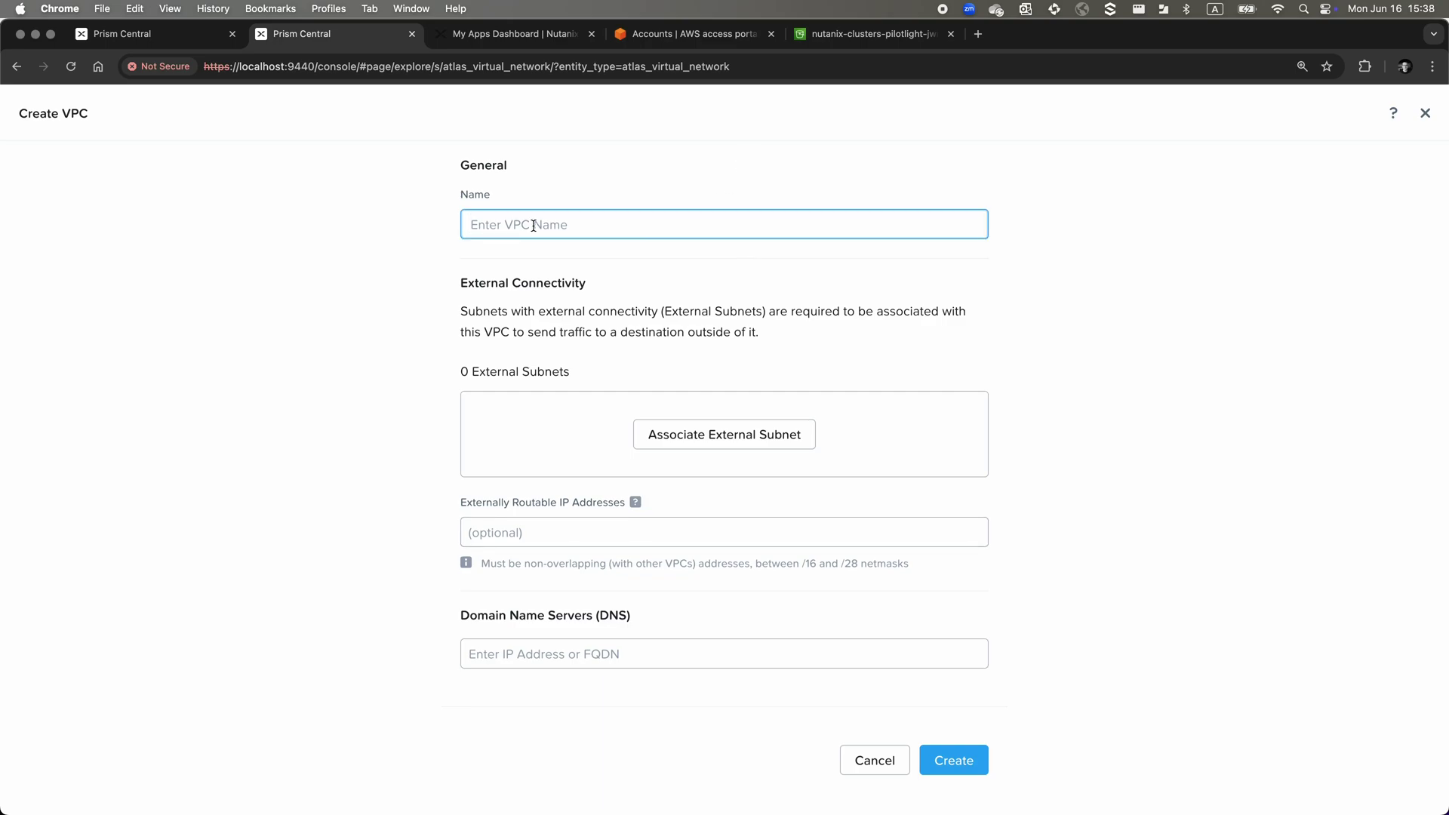
type("VPC A")
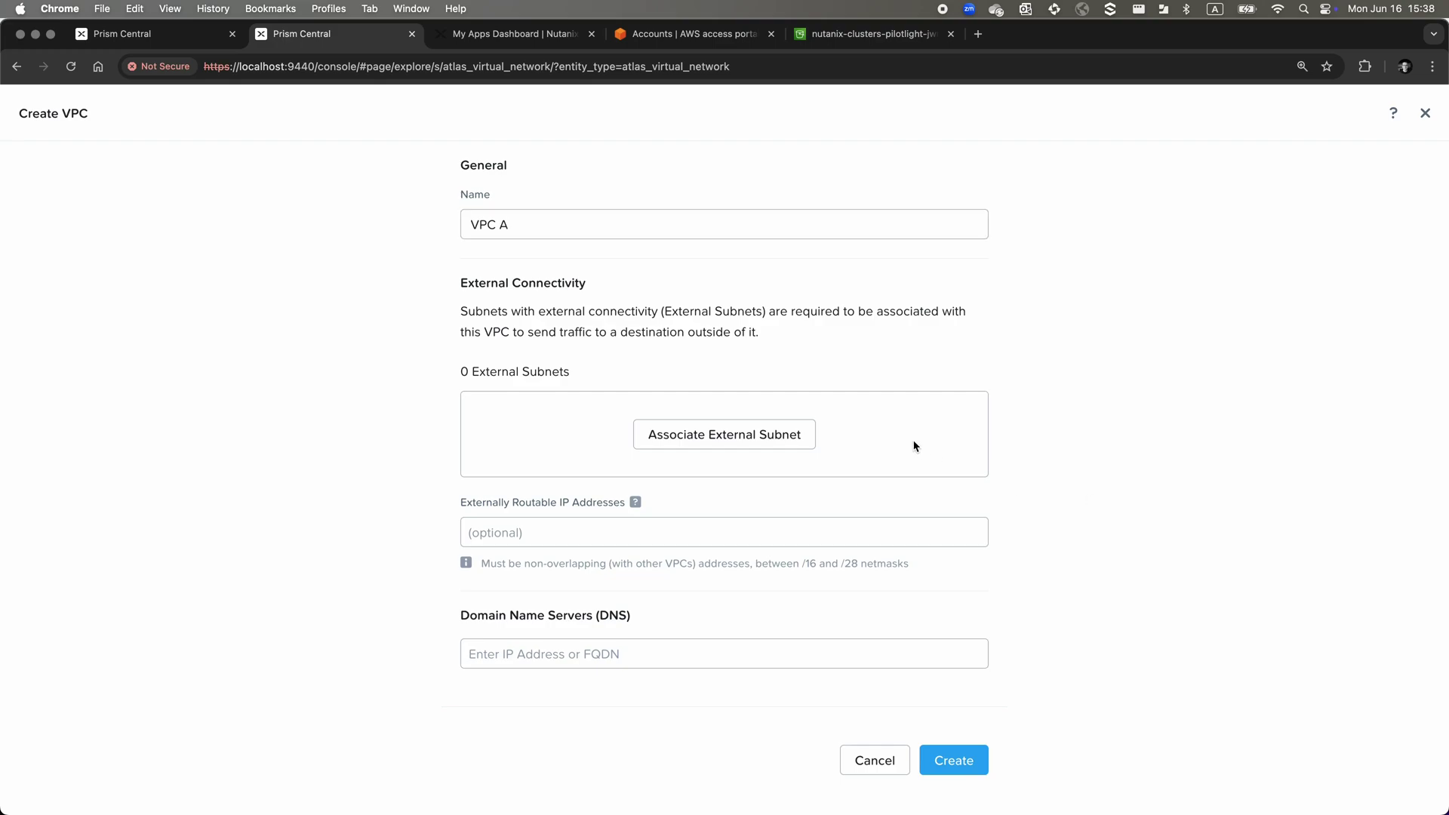
left_click(809, 434)
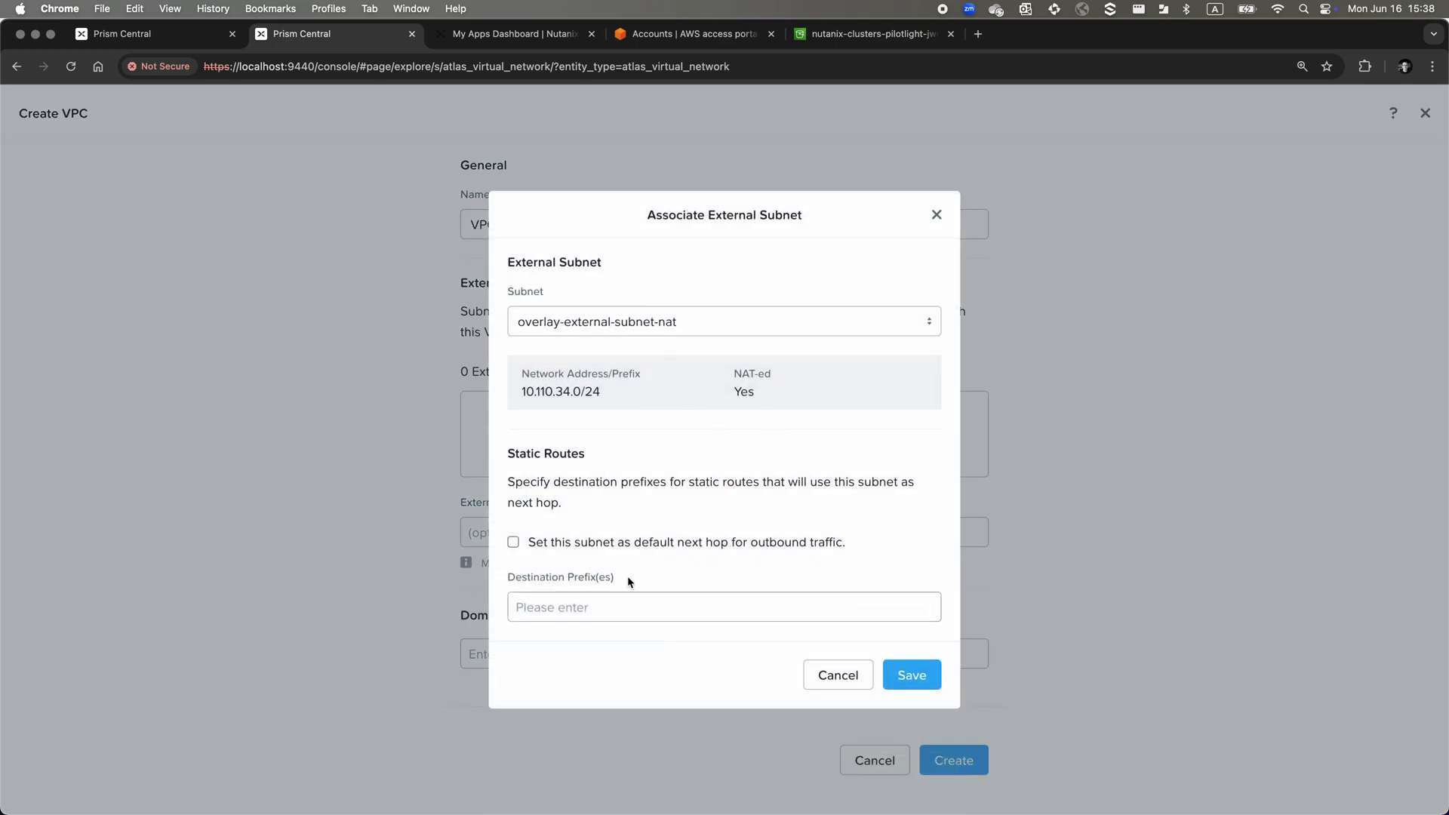
left_click(594, 542)
left_click(898, 675)
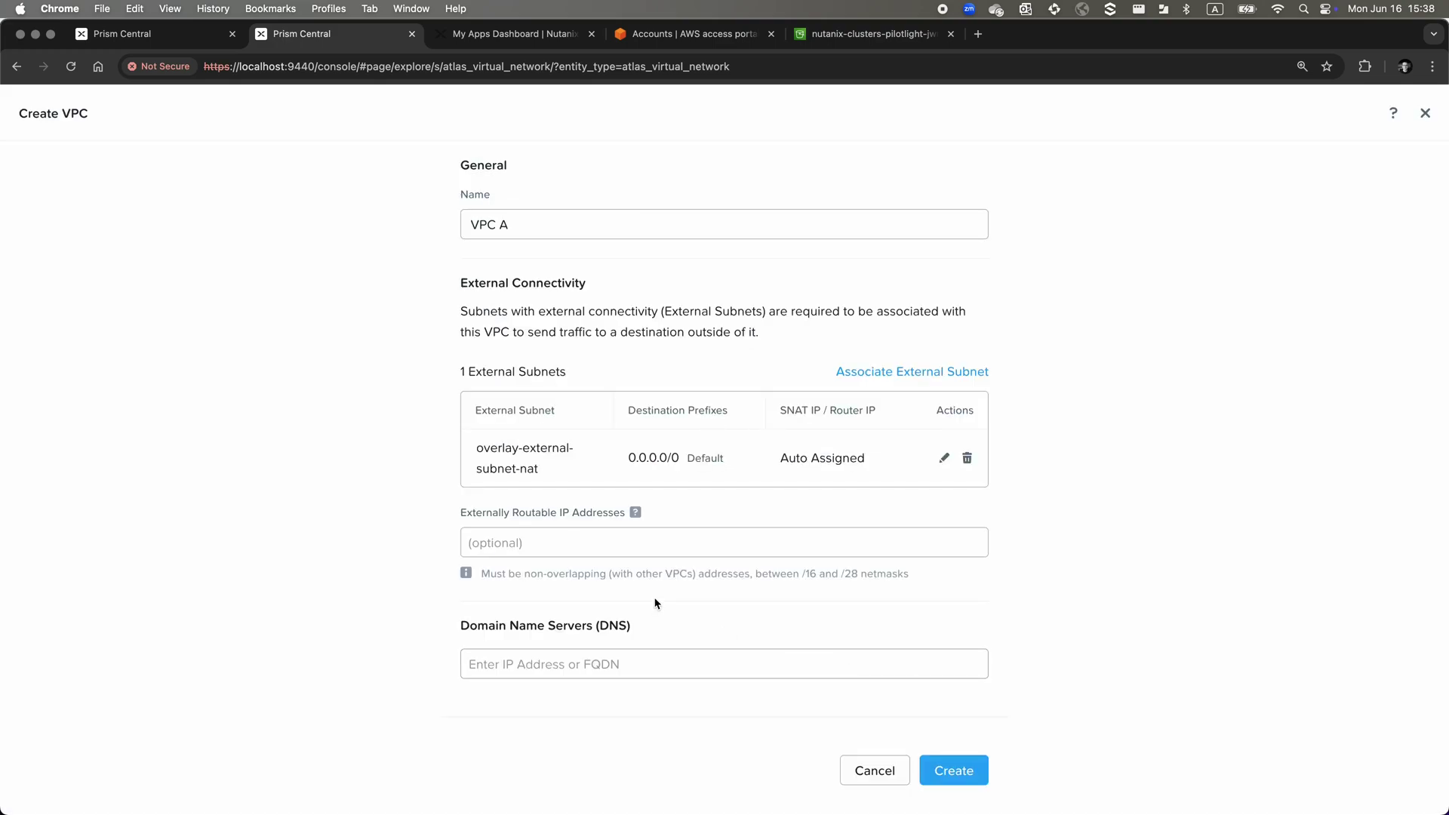
left_click(843, 671)
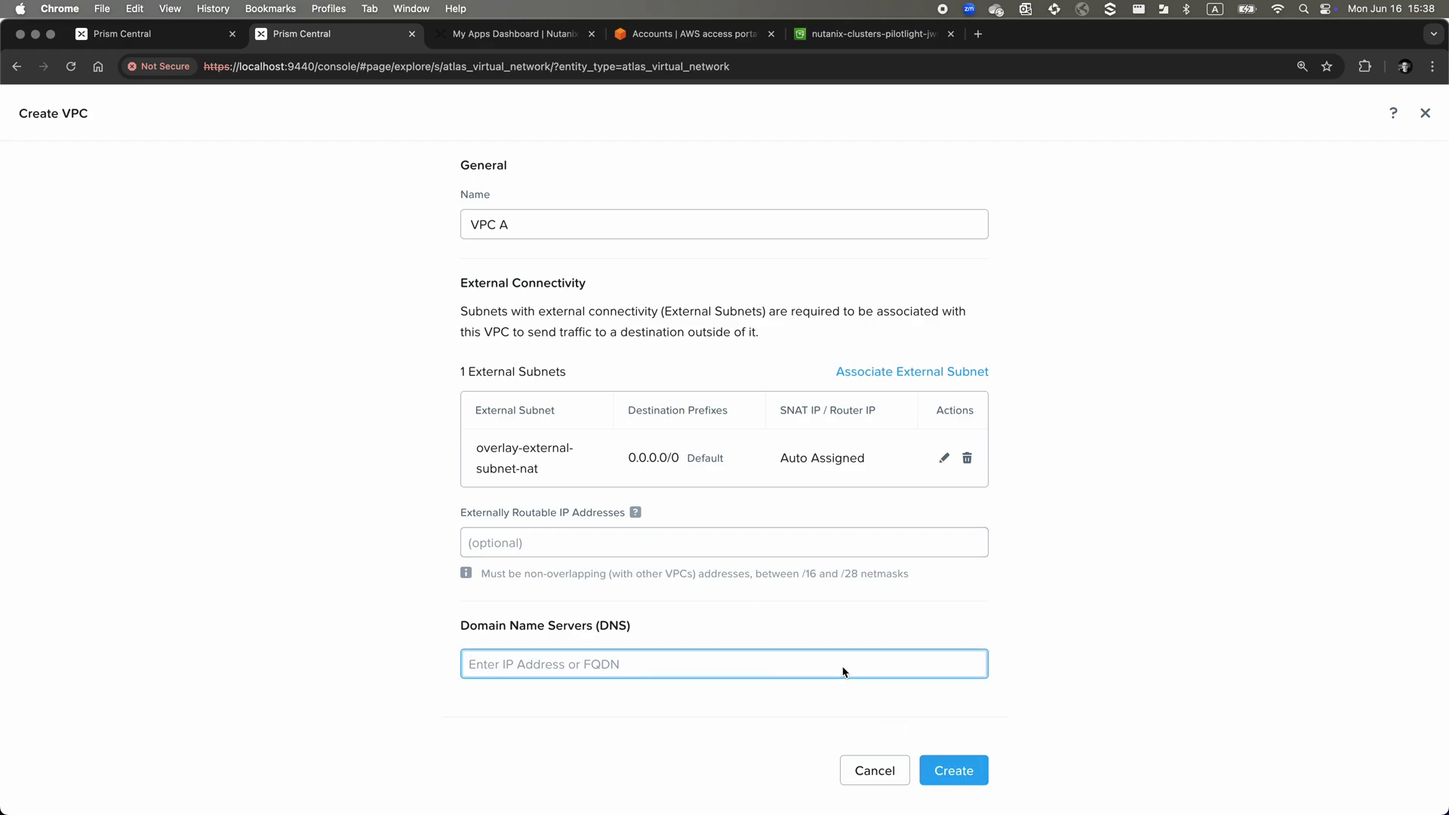
type("10.110.0.2")
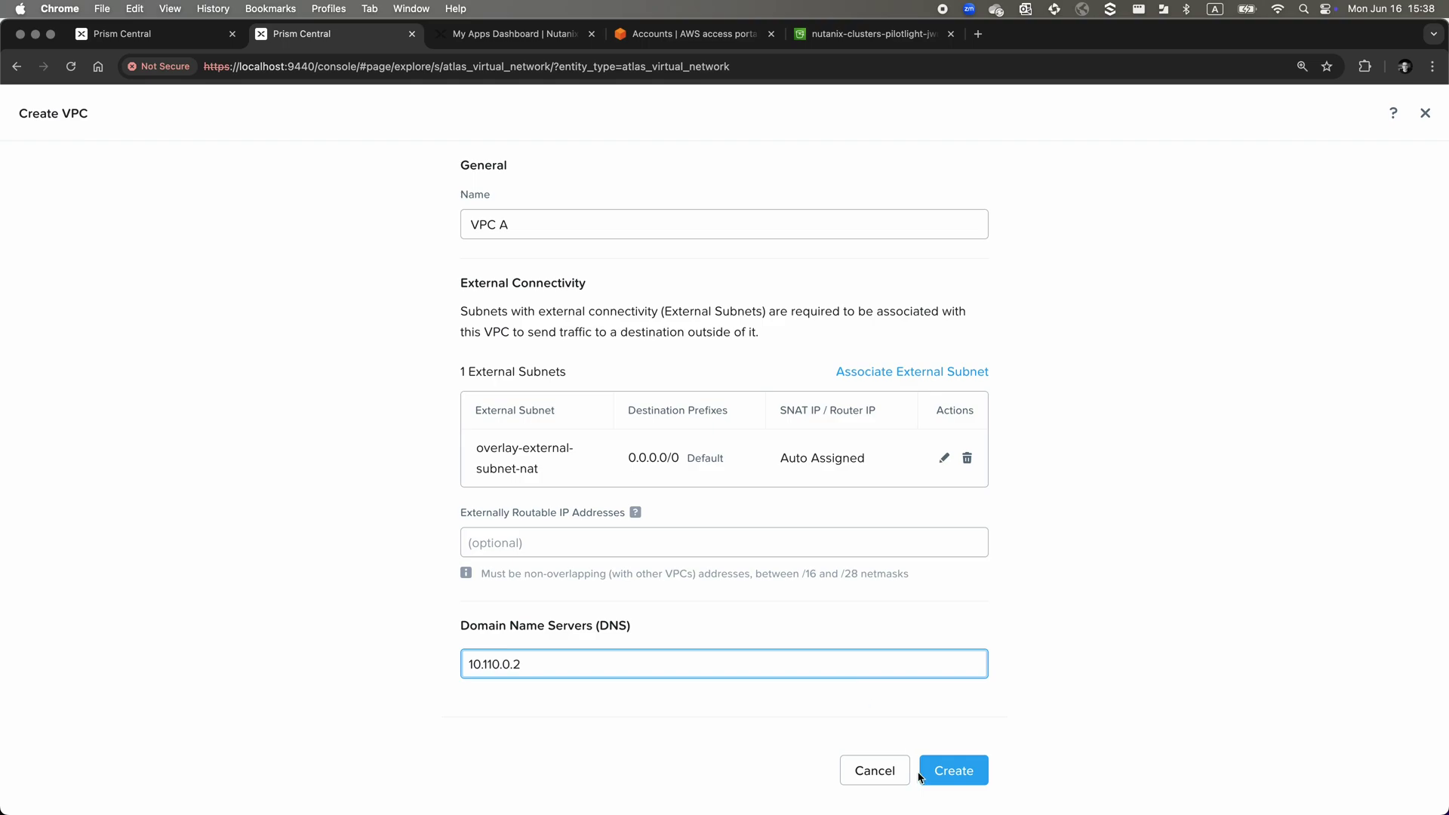
left_click(949, 770)
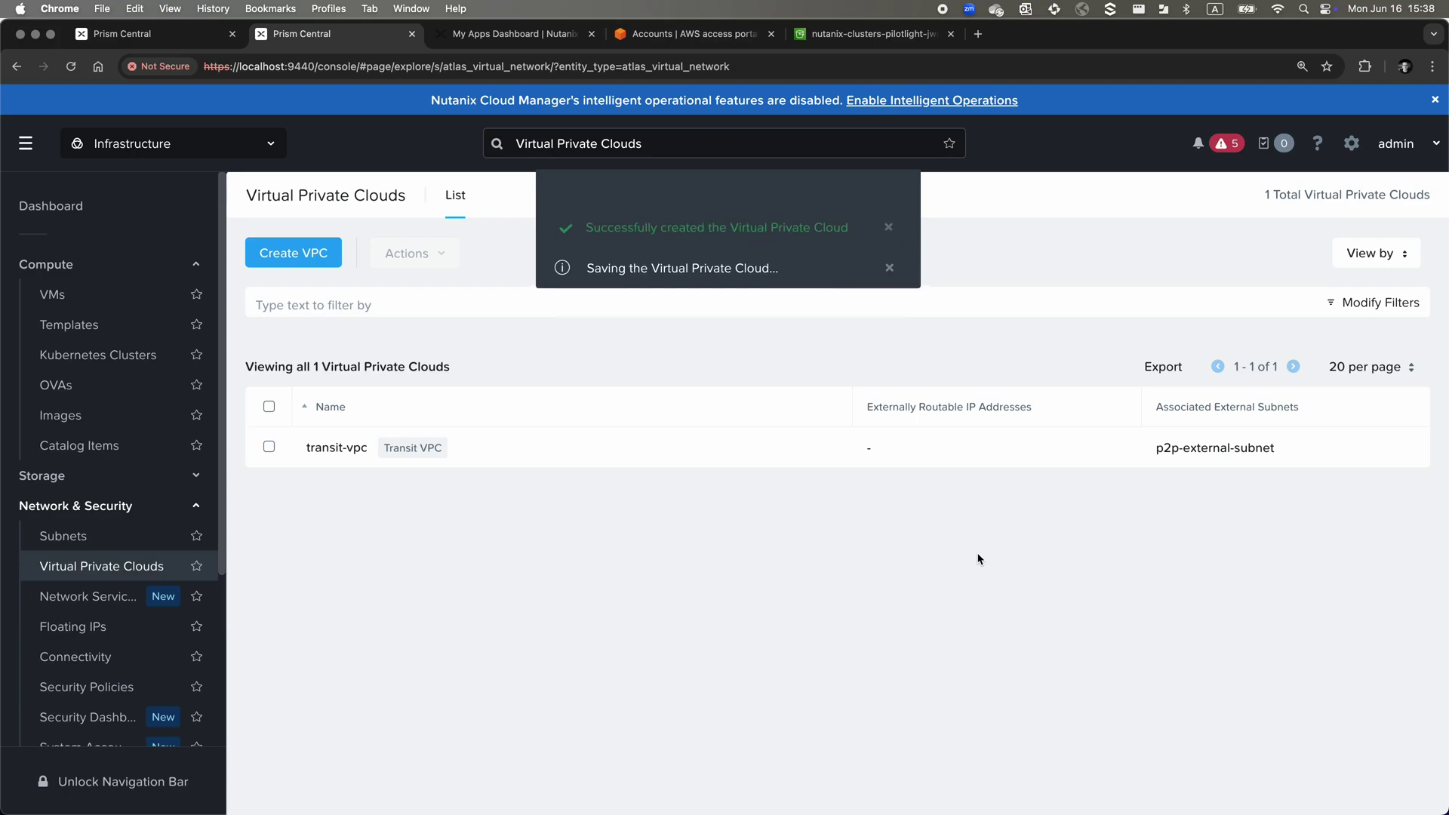
Start a subnet 'VPC A - VL420' in VPC A with 10.42.0.0/24 and gateway 10.42.0.1
left_click(131, 532)
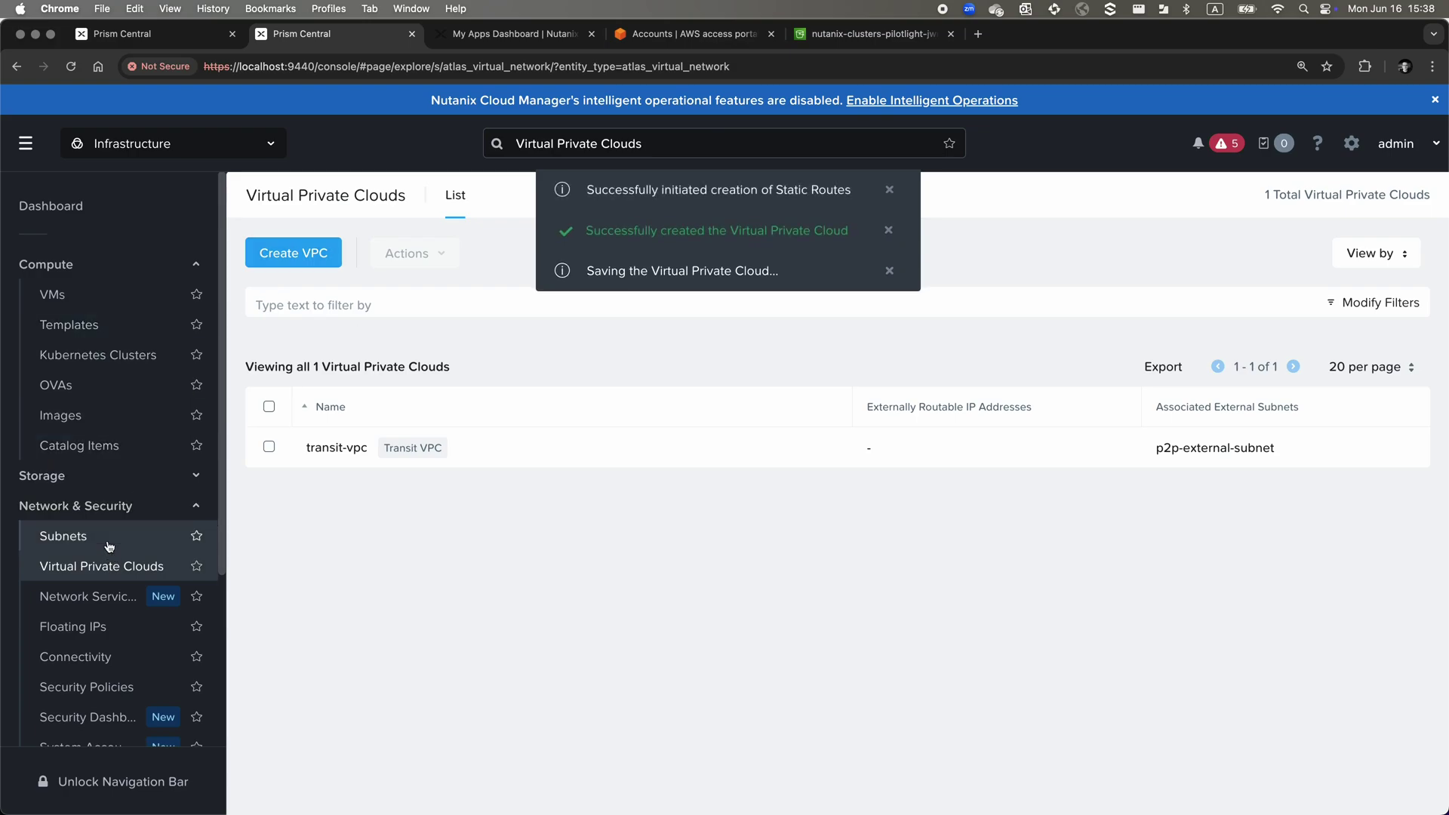
left_click(304, 254)
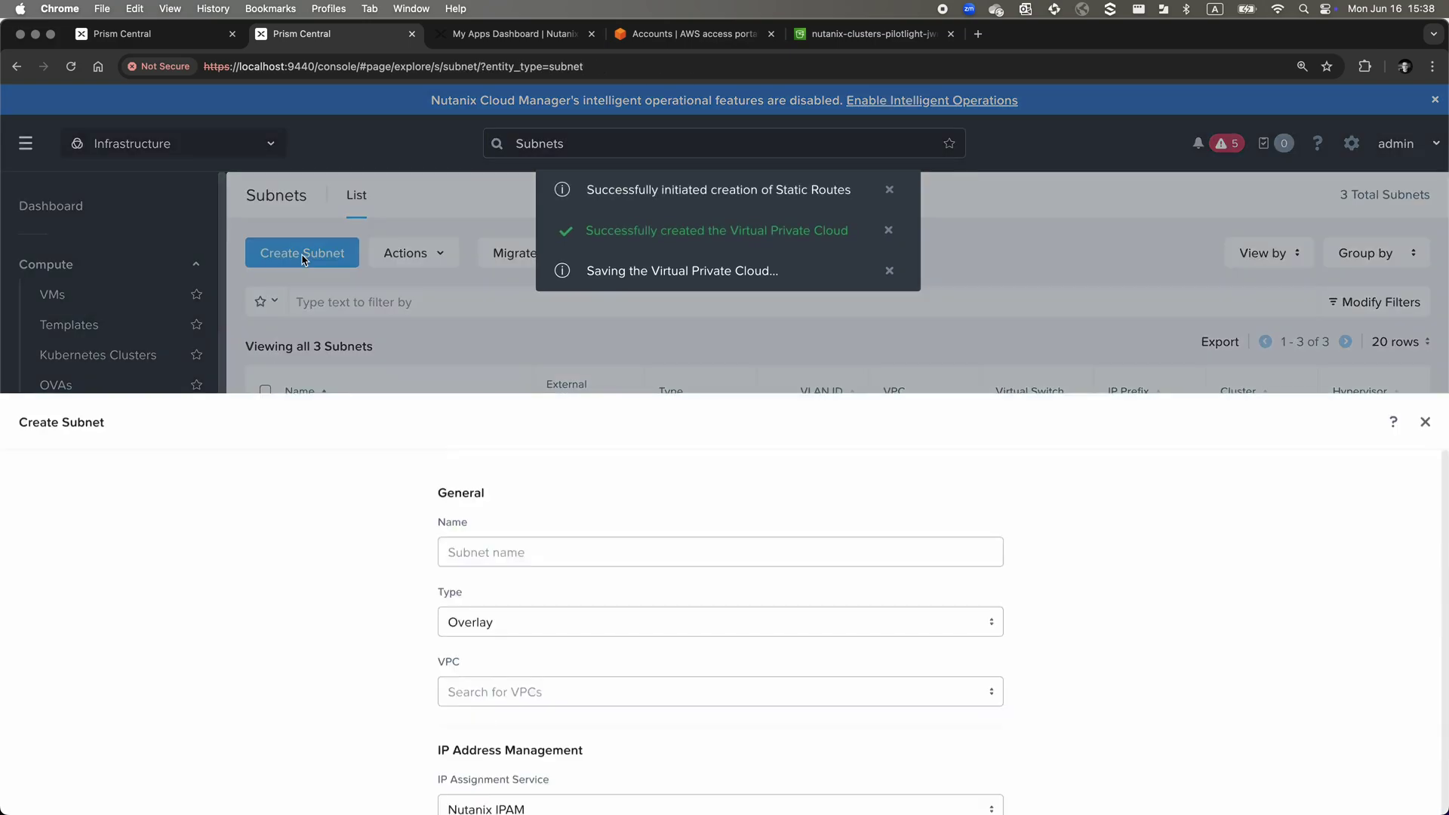
left_click(491, 244)
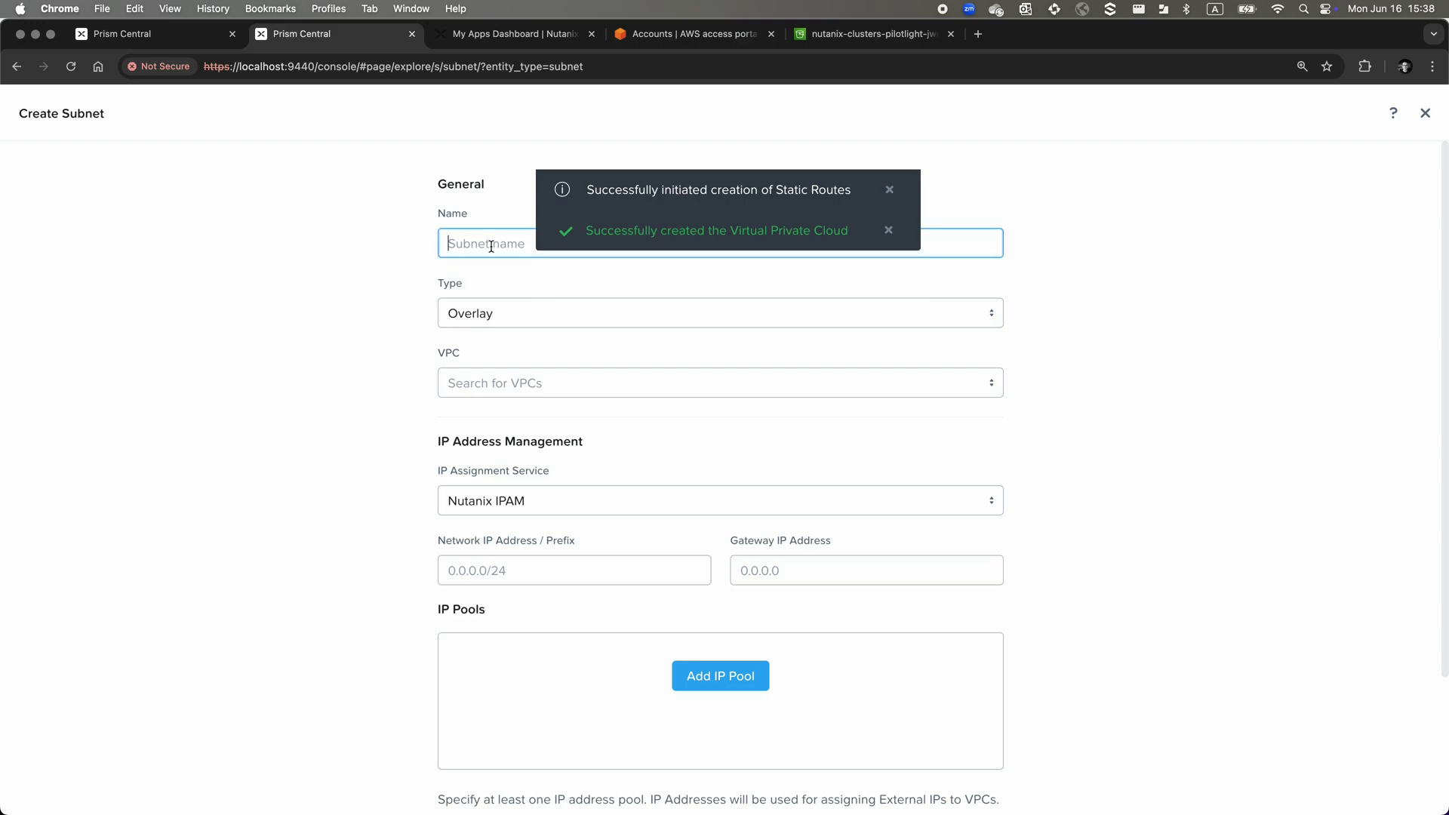
type("VPC a")
key("BackSpace")
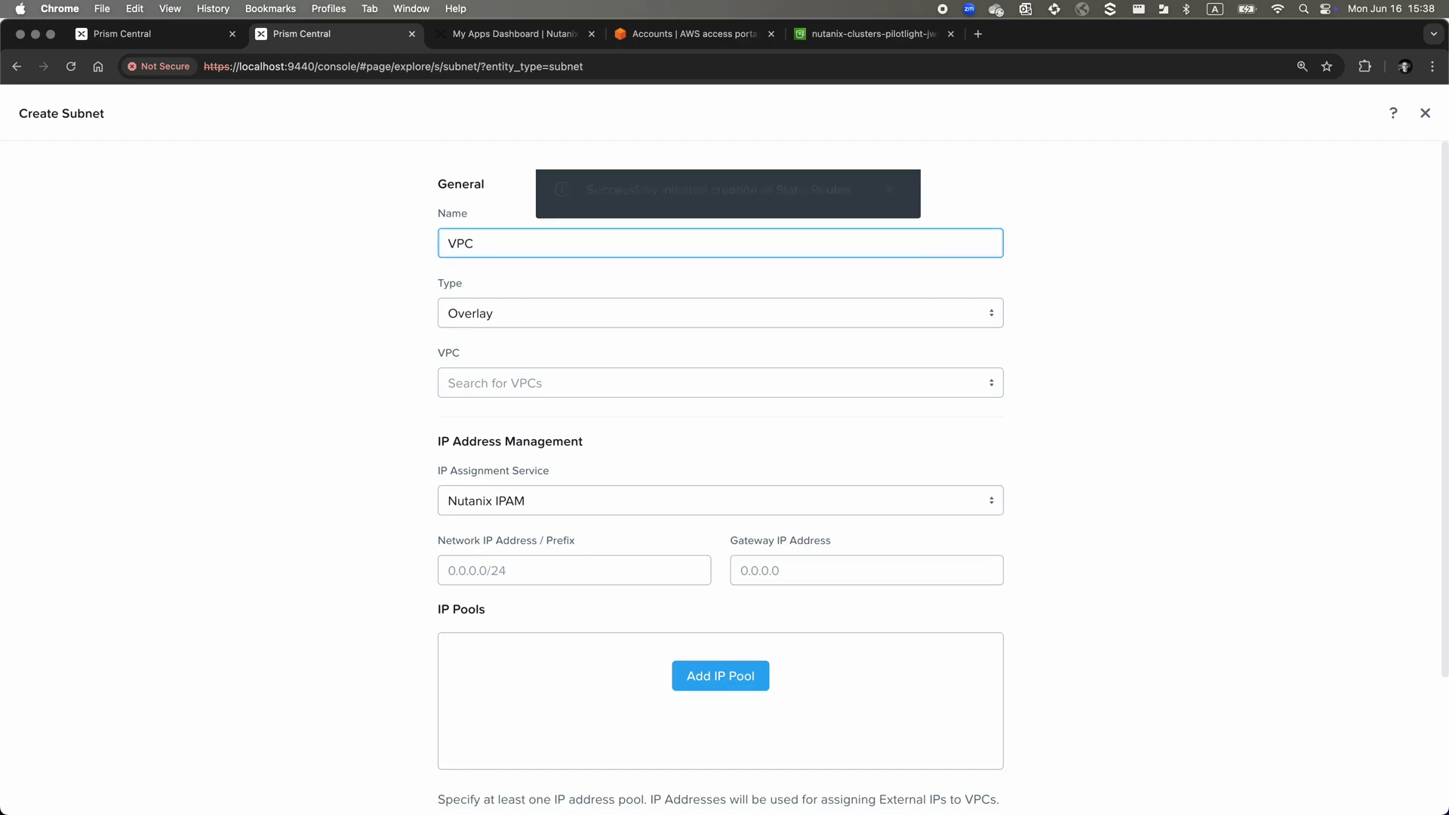
type("A - VL420")
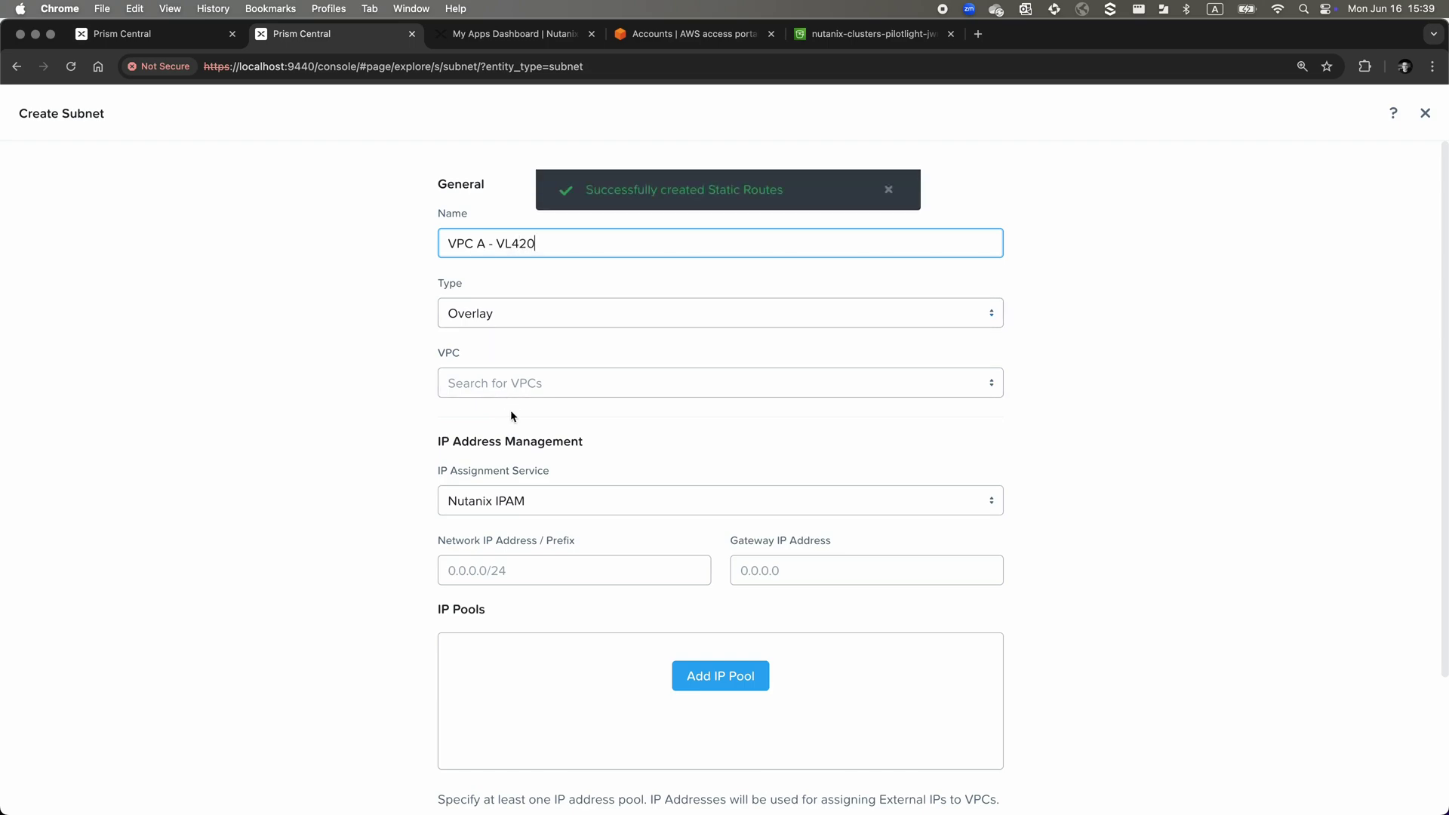
left_click(524, 384)
left_click(531, 446)
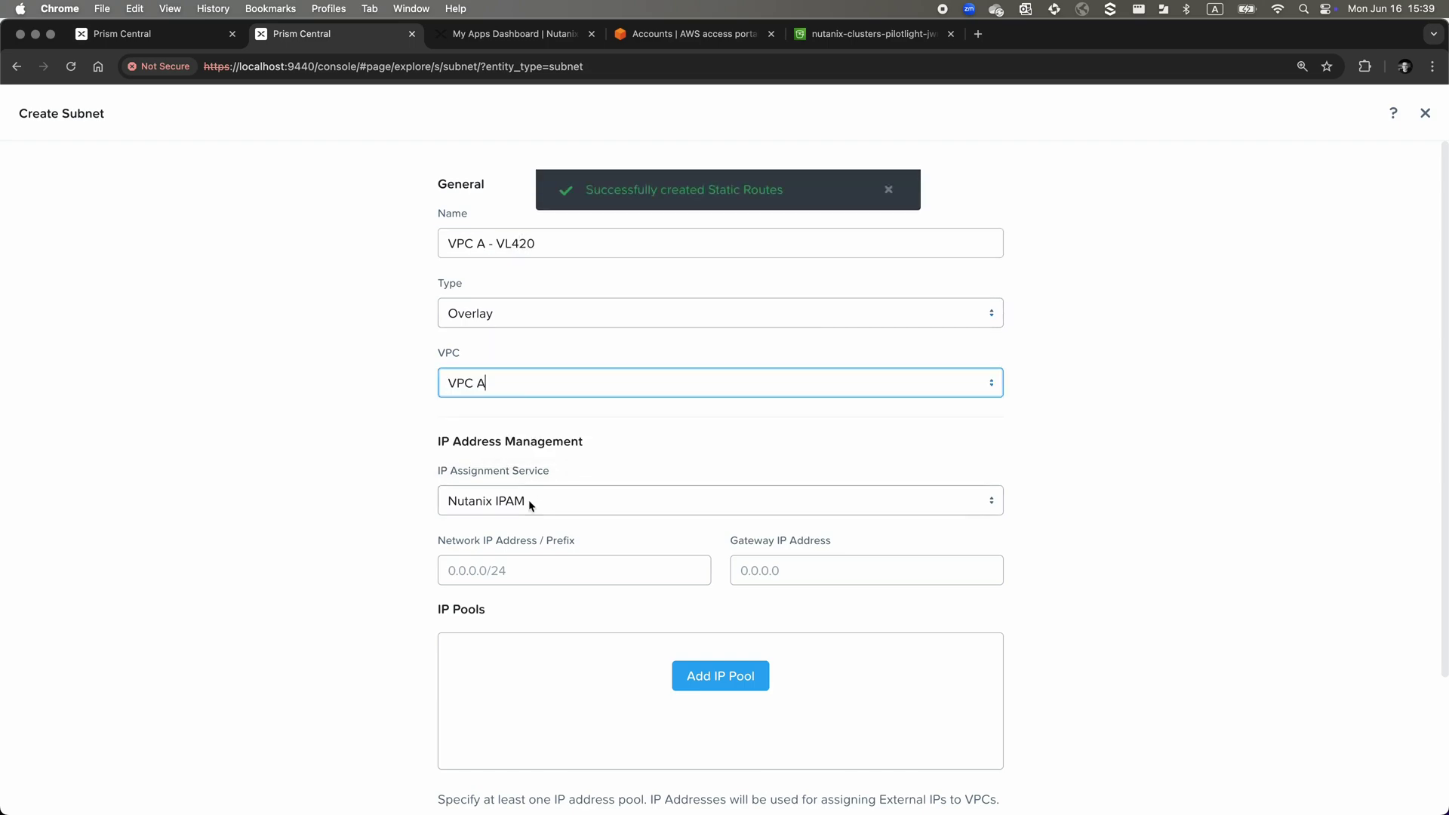
left_click(530, 578)
type("10.42.0.")
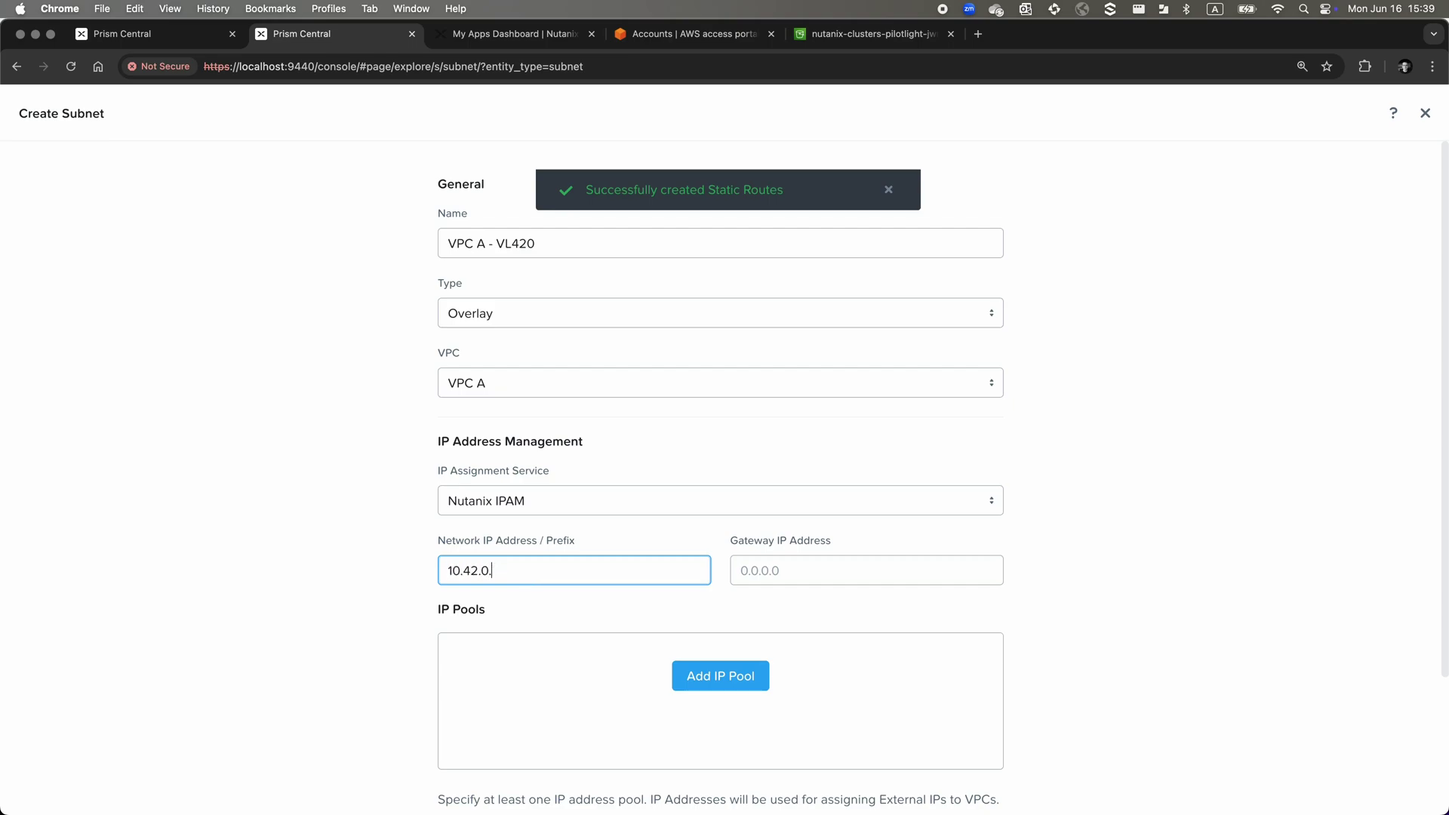
type("0/24")
key("Tab")
type("10")
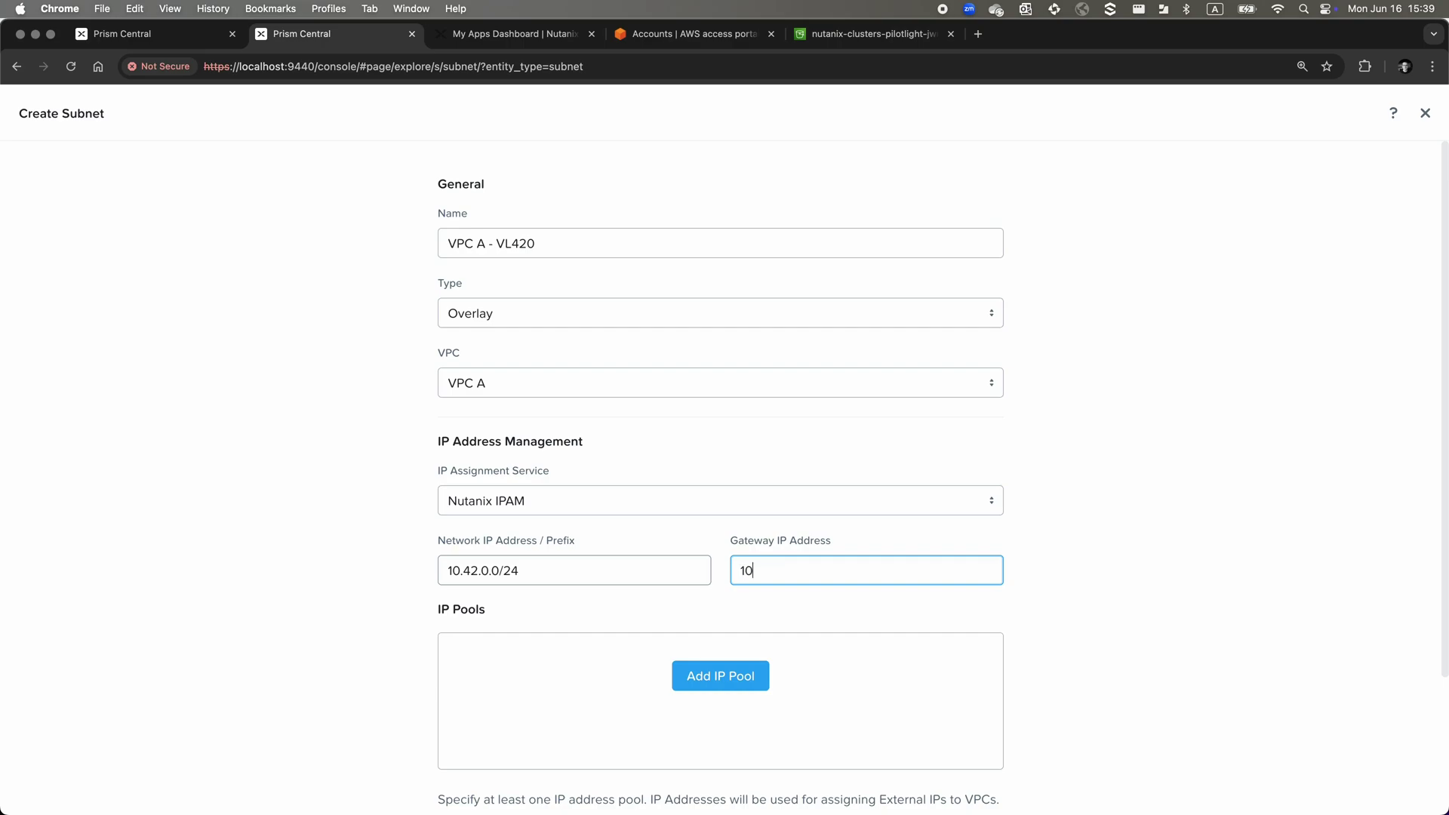
type(".42.0.1")
Add the IP pool 10.42.0.200–10.42.0.240 and create the subnet
left_click(743, 676)
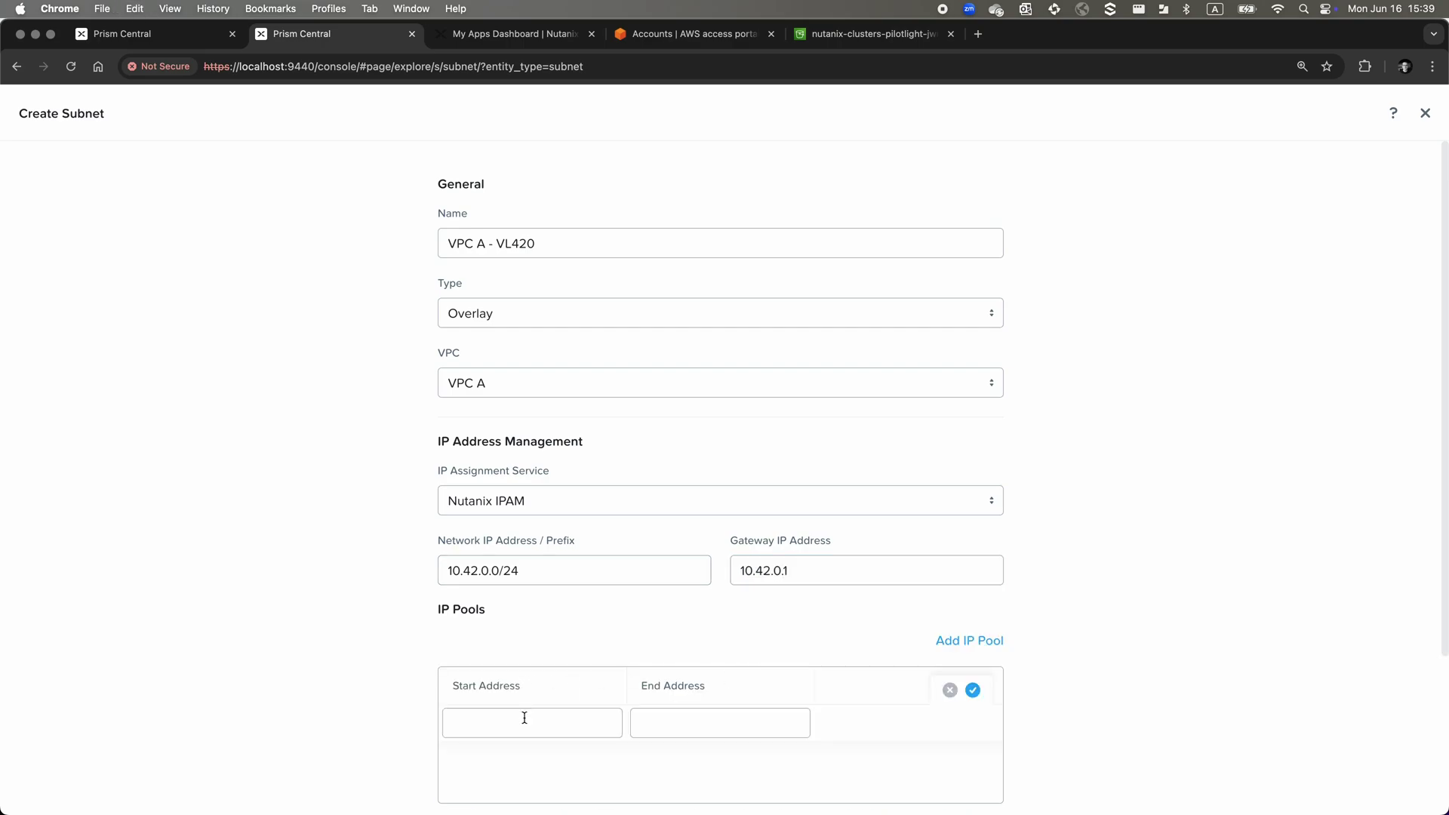
left_click(525, 718)
scroll(725, 577, "down", 3)
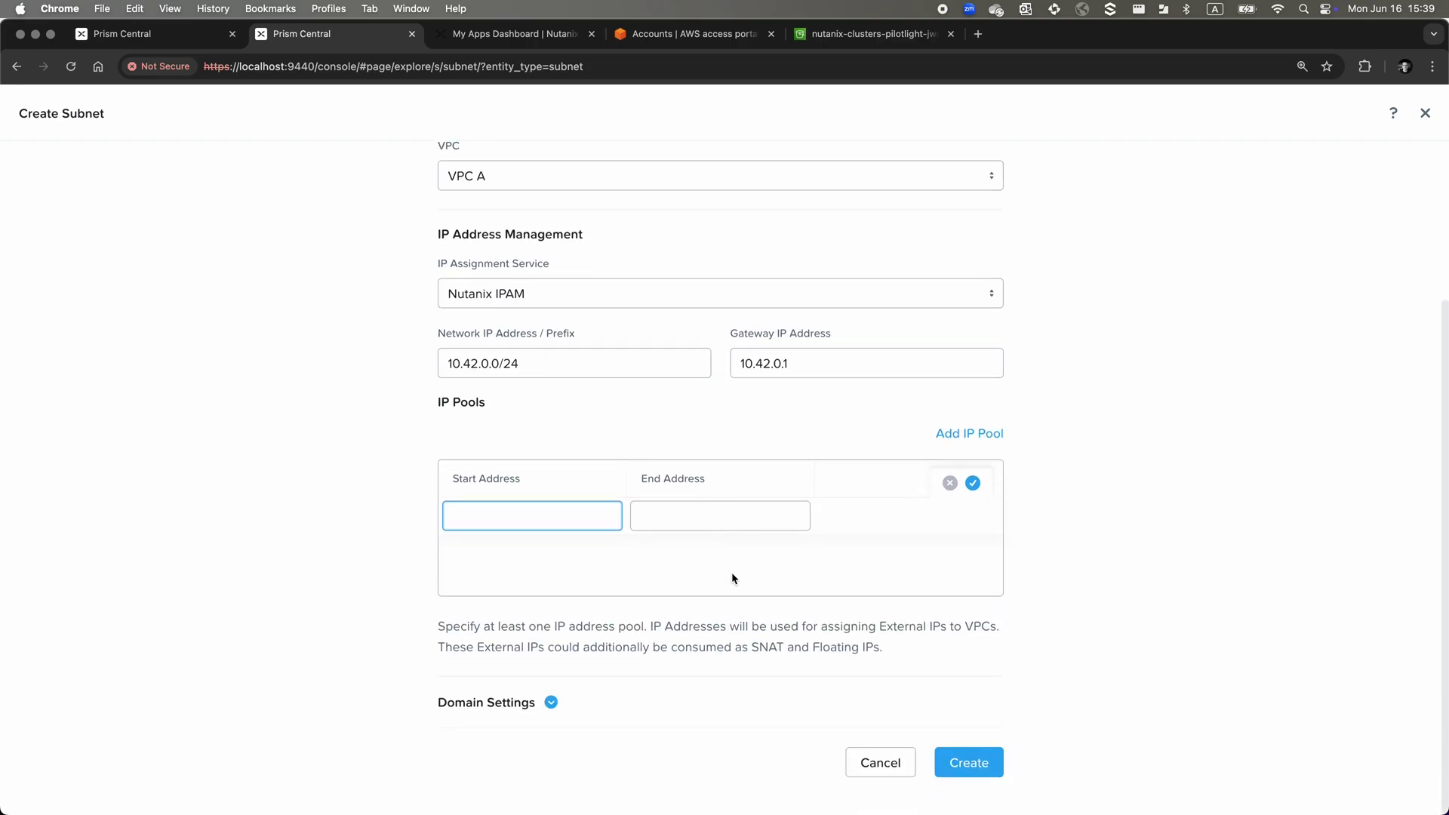
type("10.42.0.1")
key("BackSpace")
type("200")
key("super+a")
key("super+c")
key("Tab")
key("super+v")
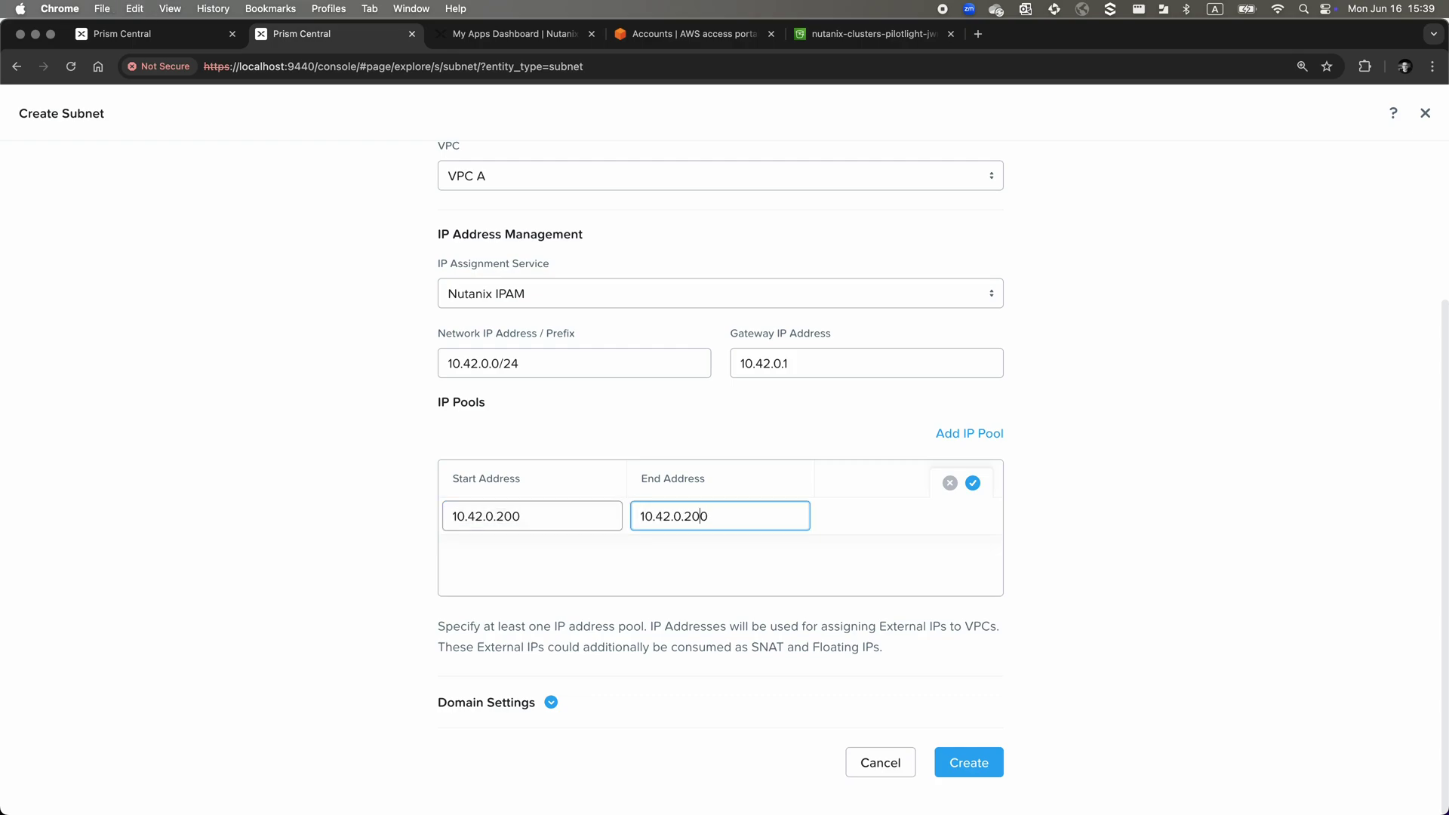
type("4")
left_click(973, 483)
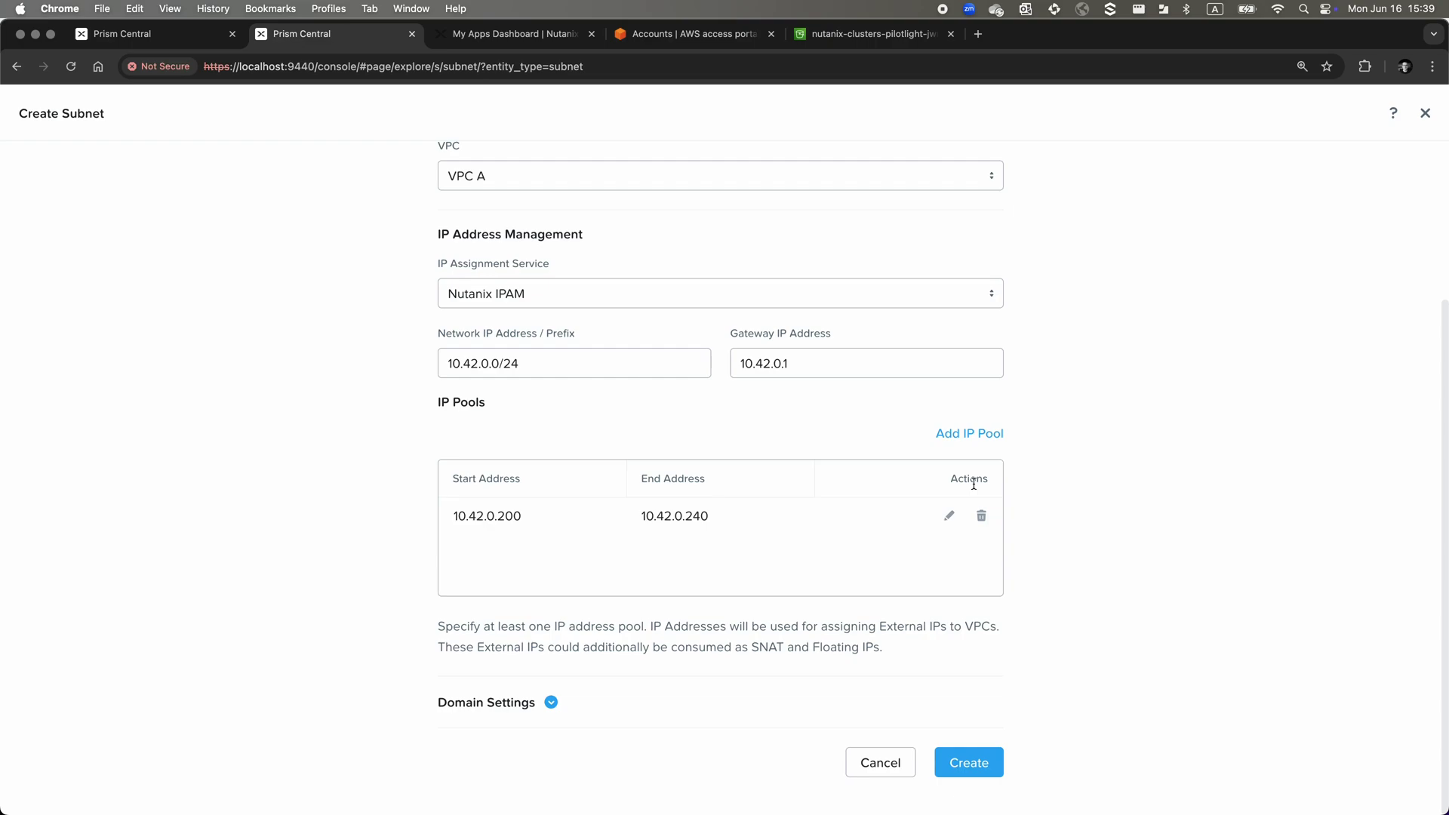
left_click(964, 763)
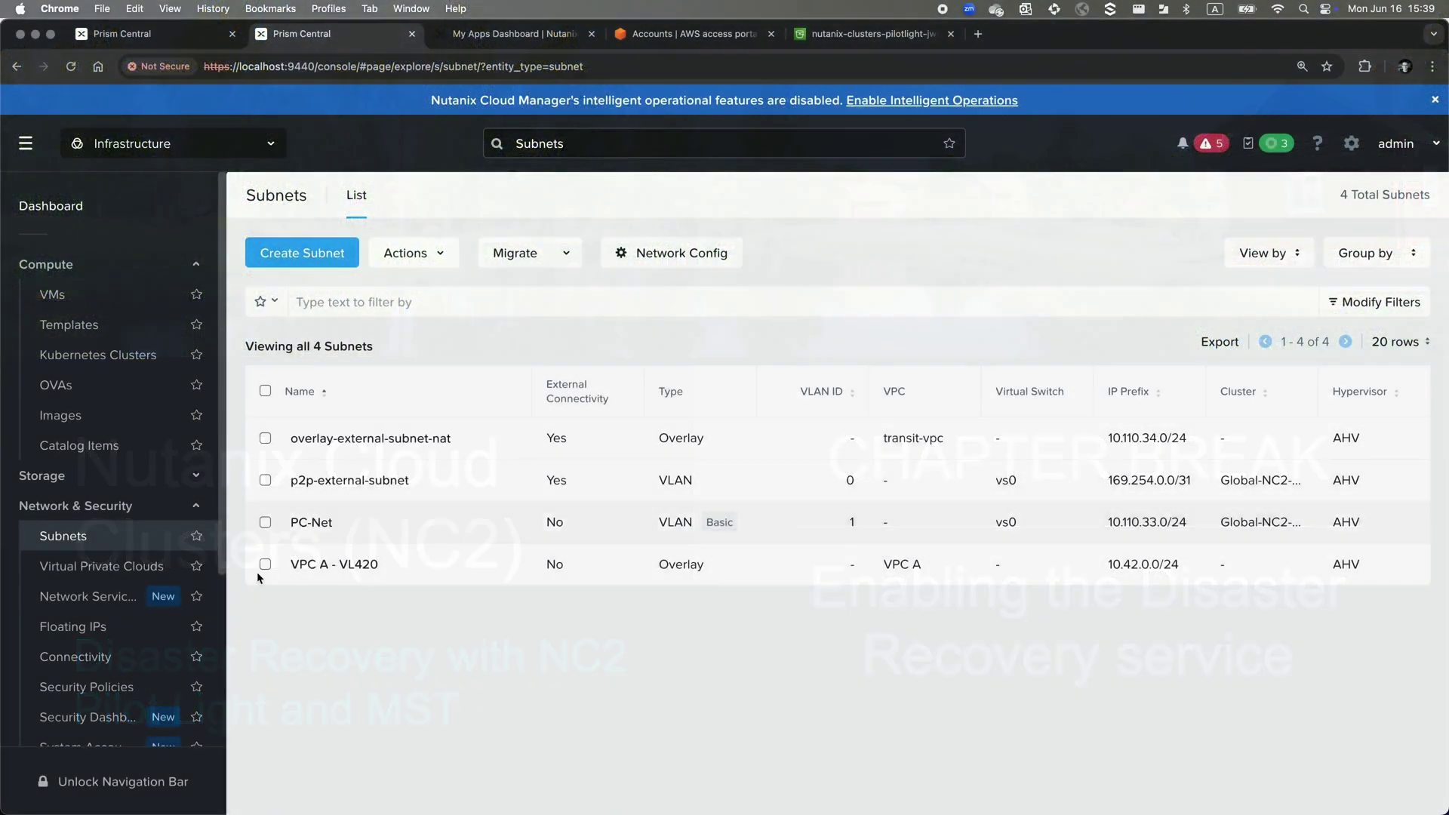
Enable Nutanix Disaster Recovery from the NC2 Prism Central settings
scroll(222, 643, "down", 5)
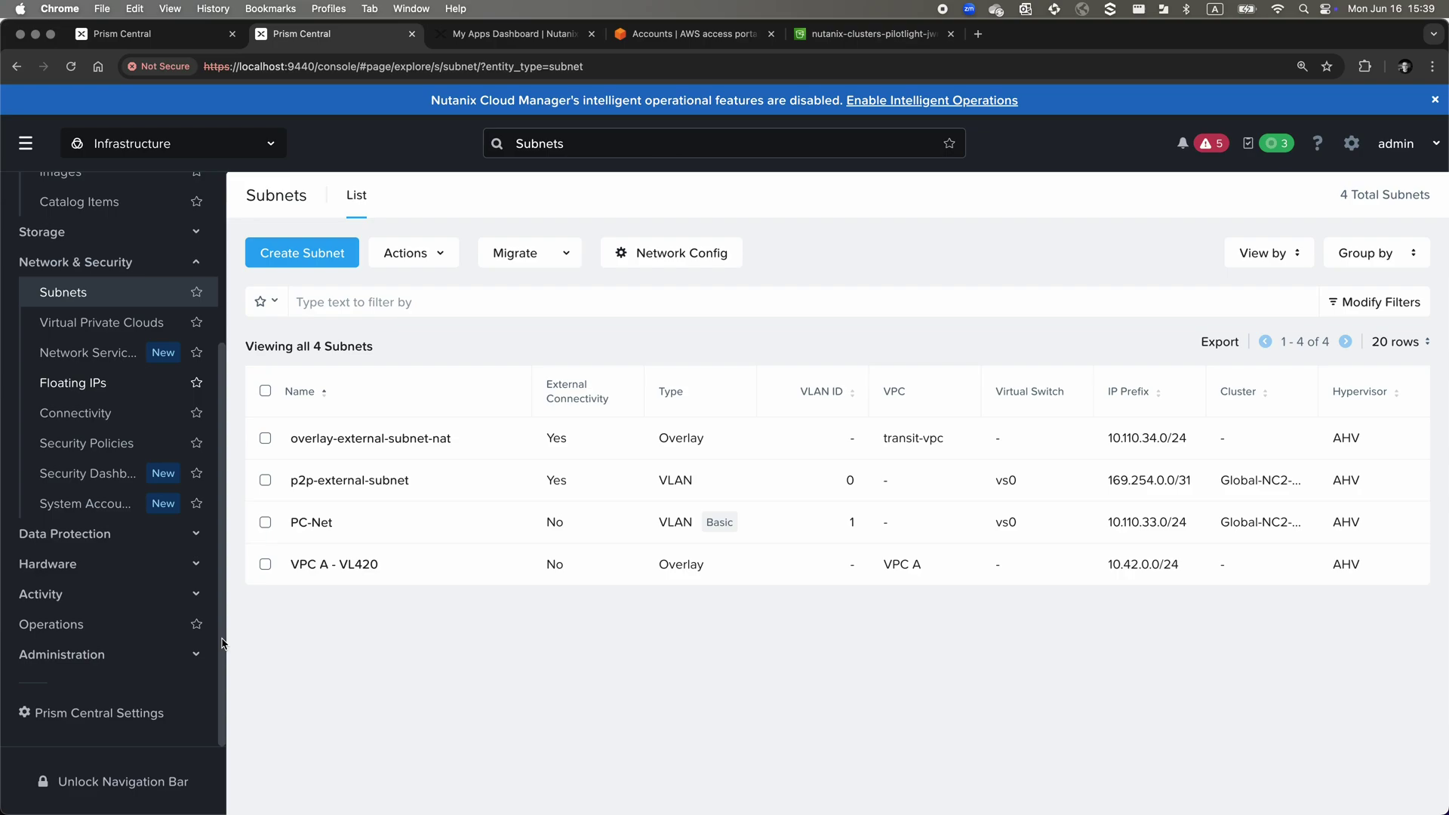
left_click(125, 717)
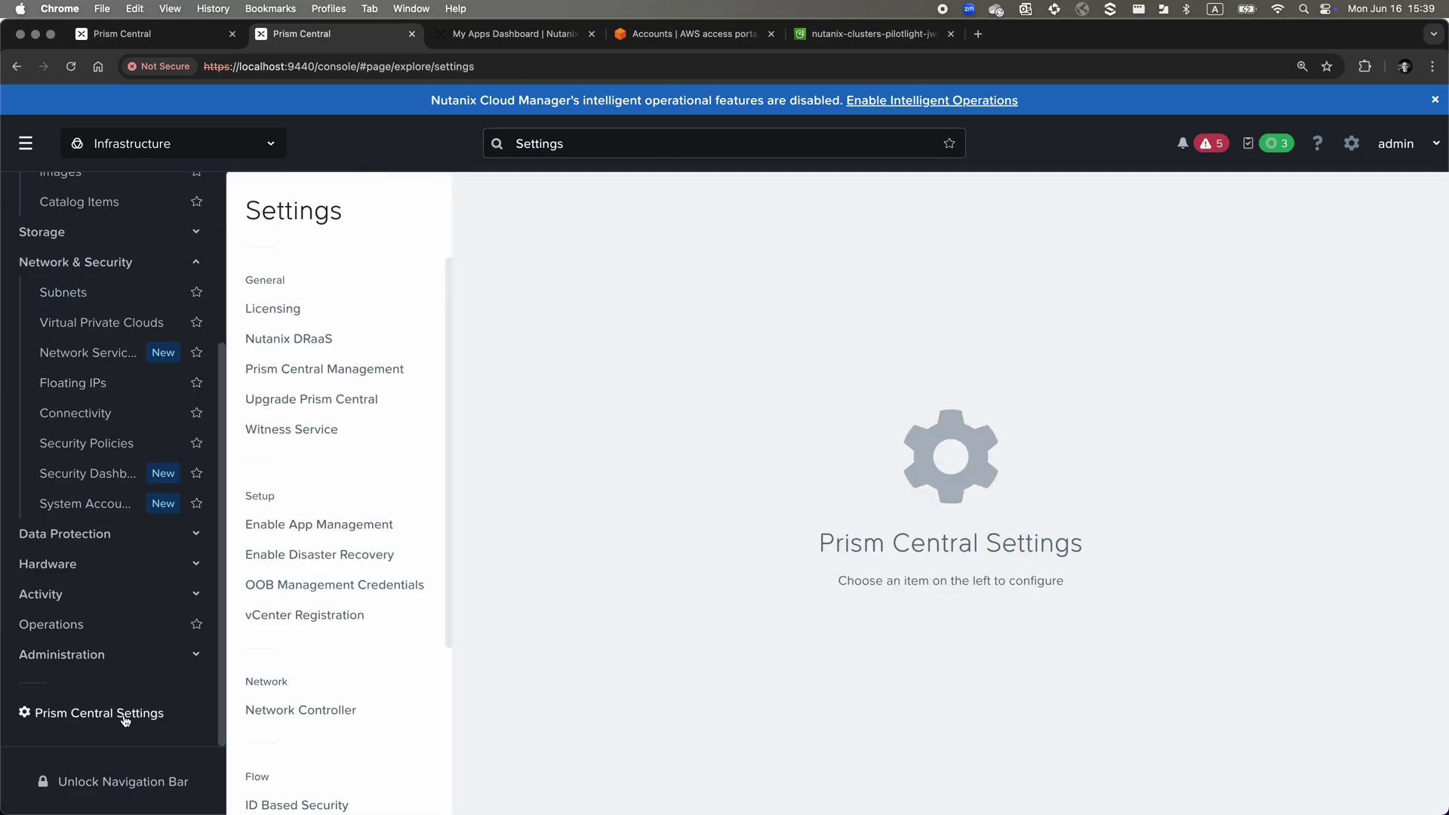
left_click(274, 556)
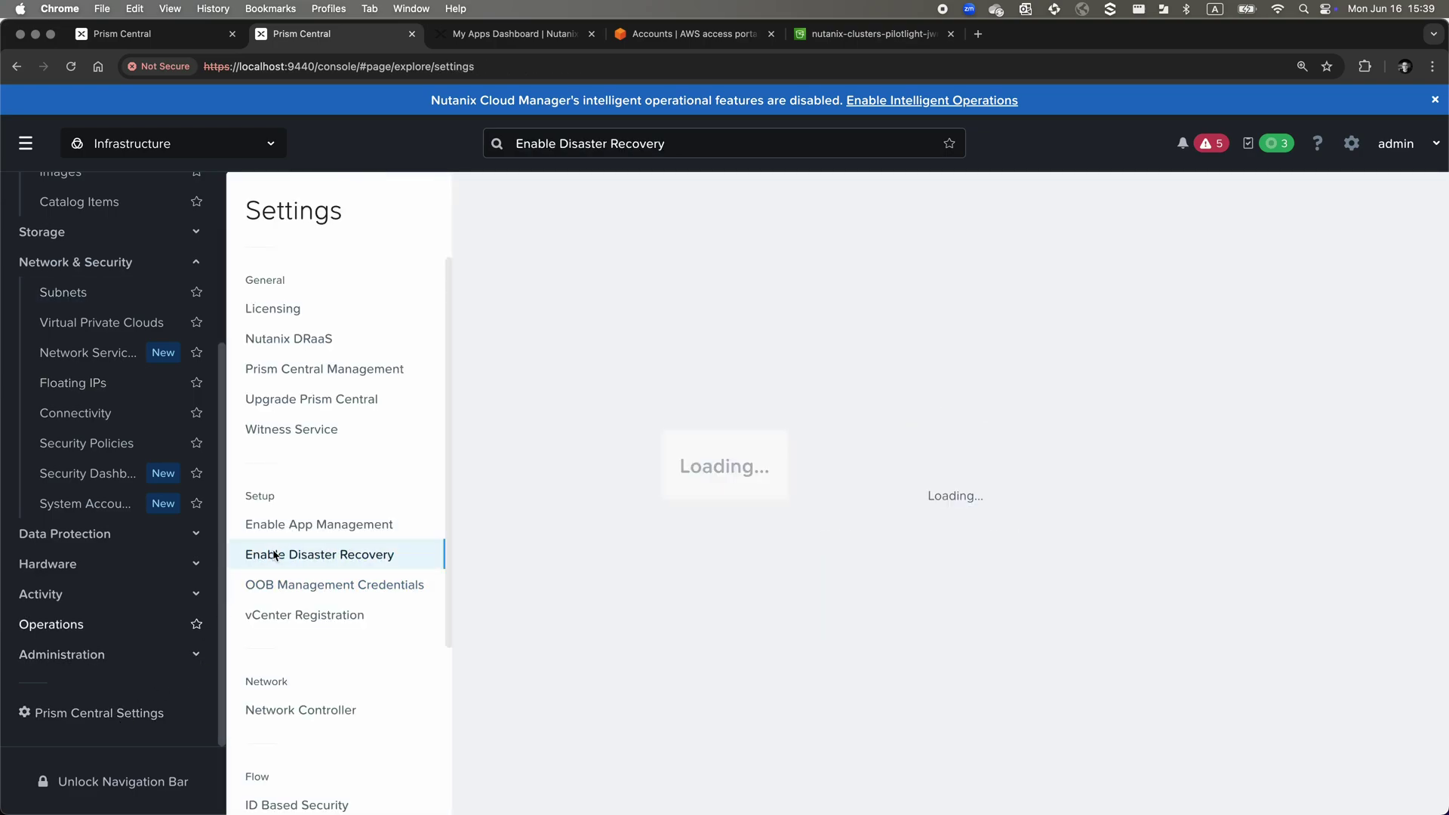
left_click(1201, 648)
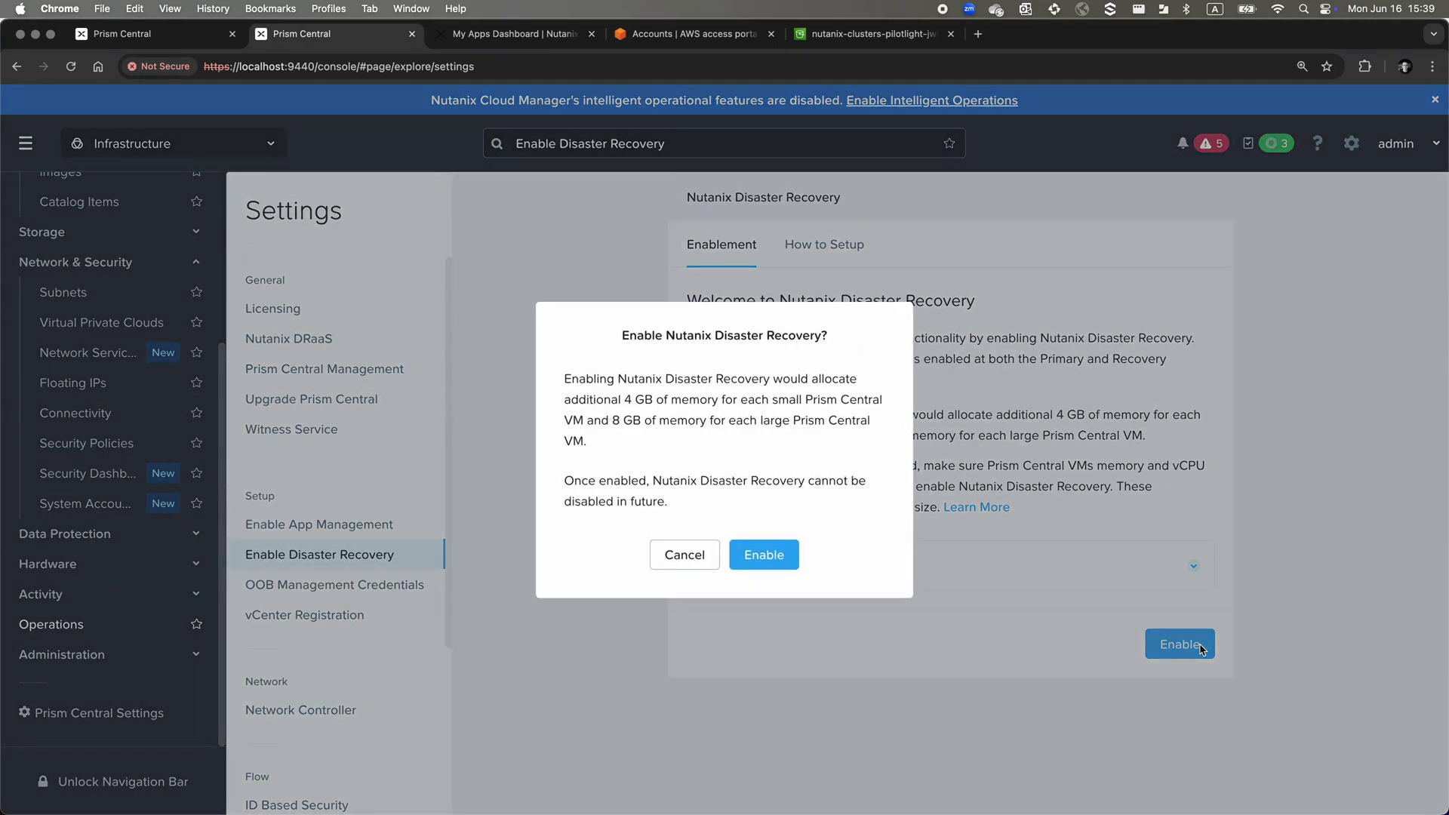
left_click(765, 551)
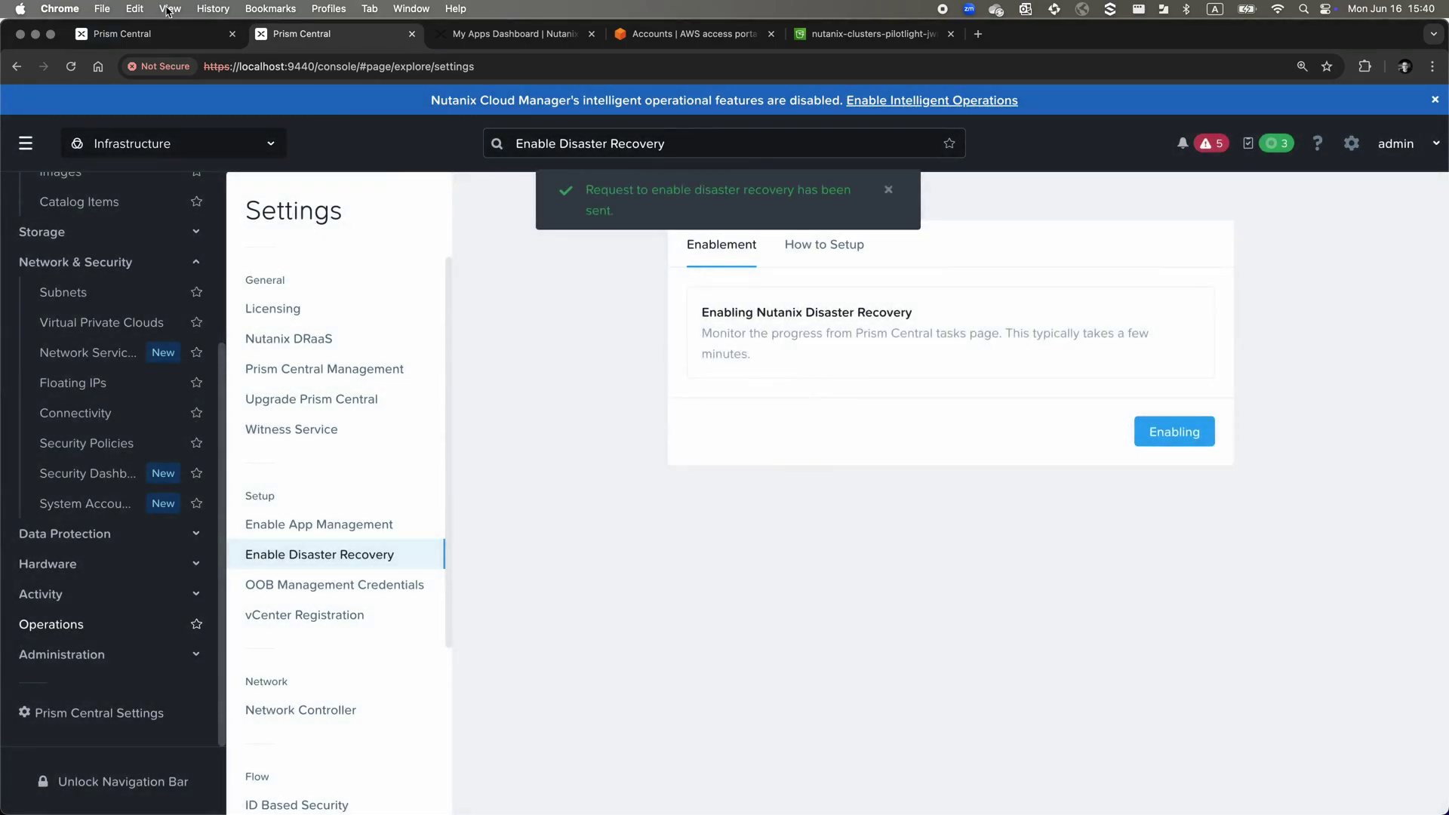
Enable Nutanix Disaster Recovery on the on-prem Prism Central as well
left_click(162, 34)
scroll(125, 635, "down", 5)
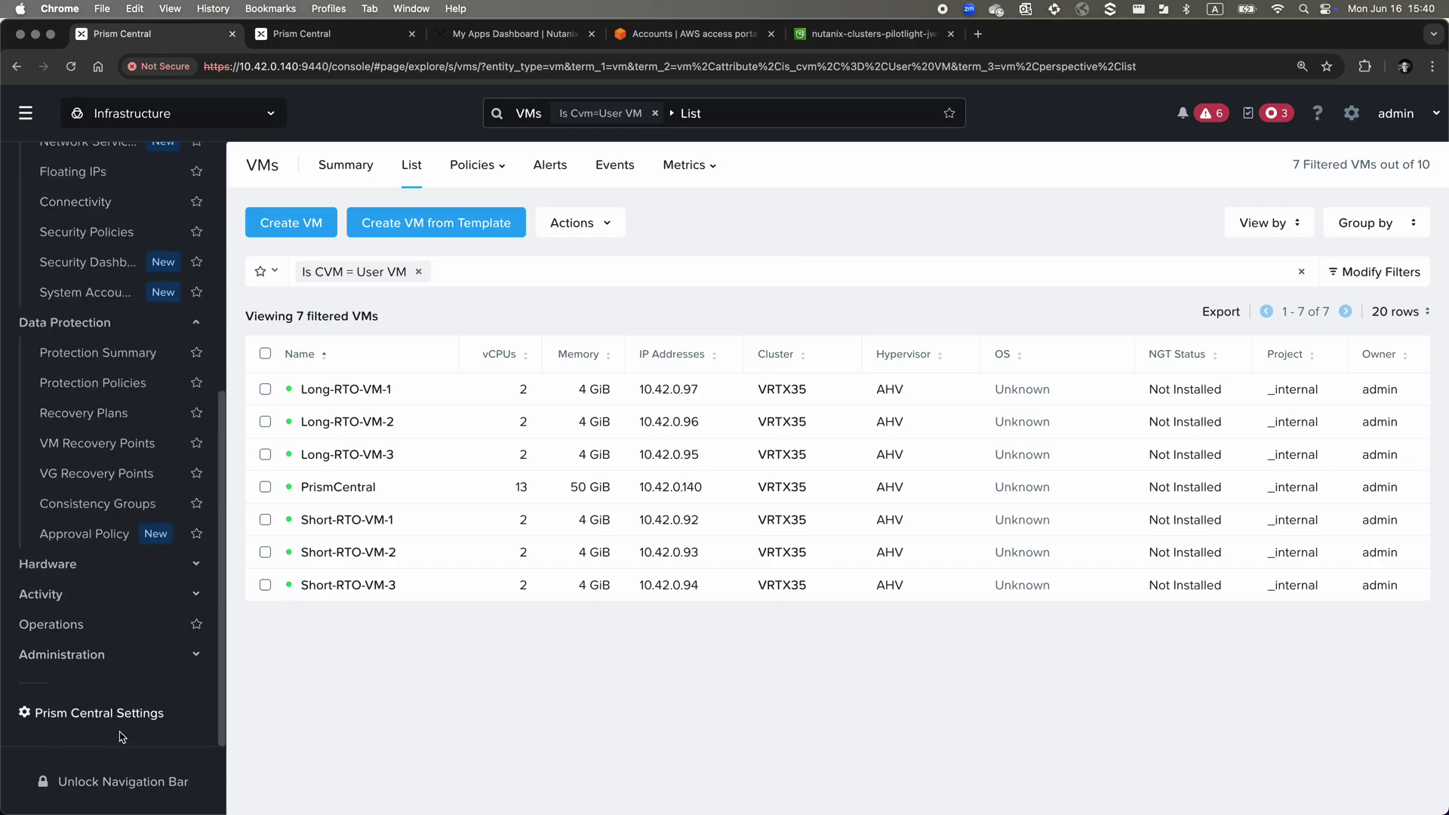
left_click(128, 716)
left_click(383, 526)
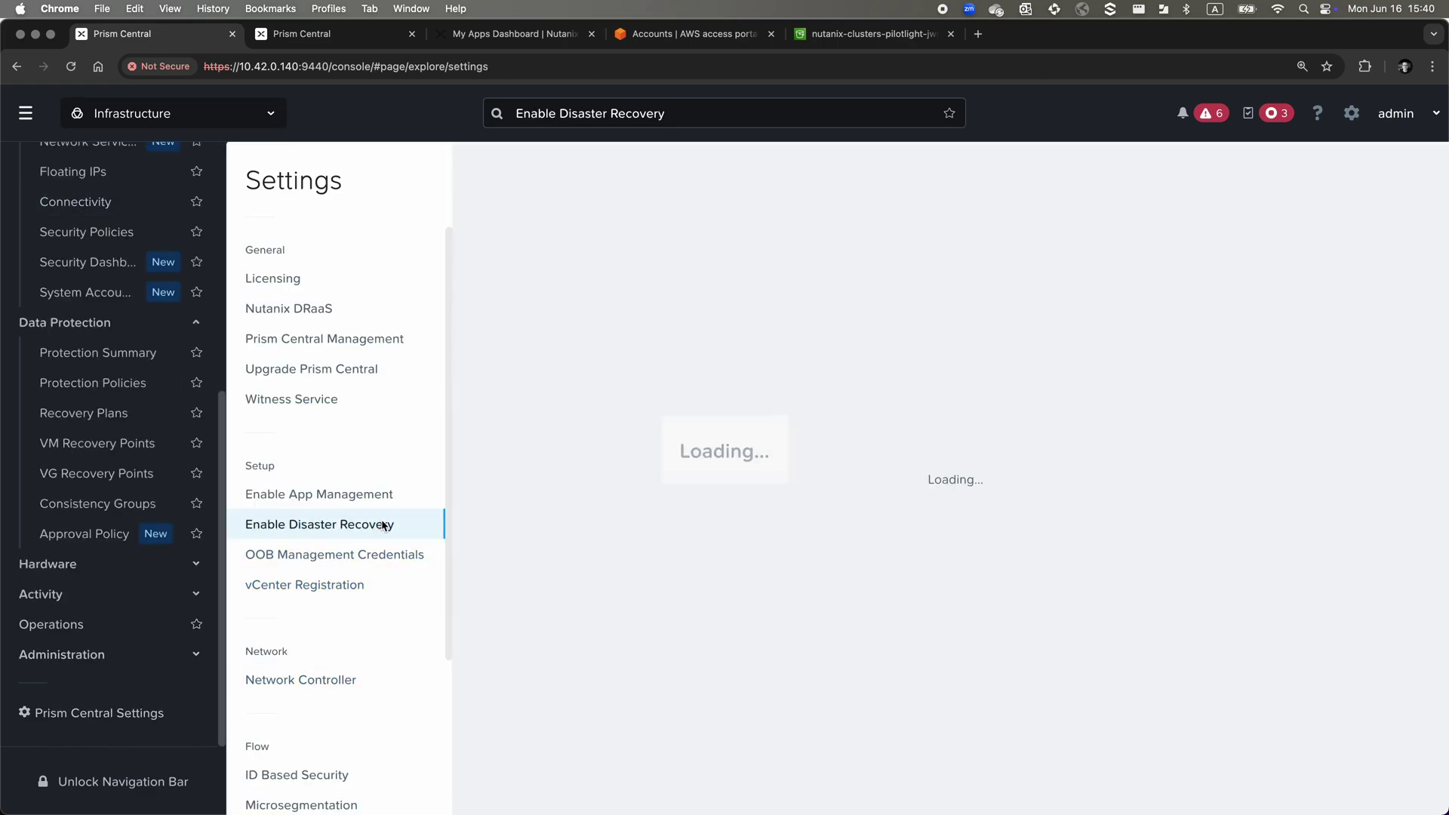
left_click(1156, 593)
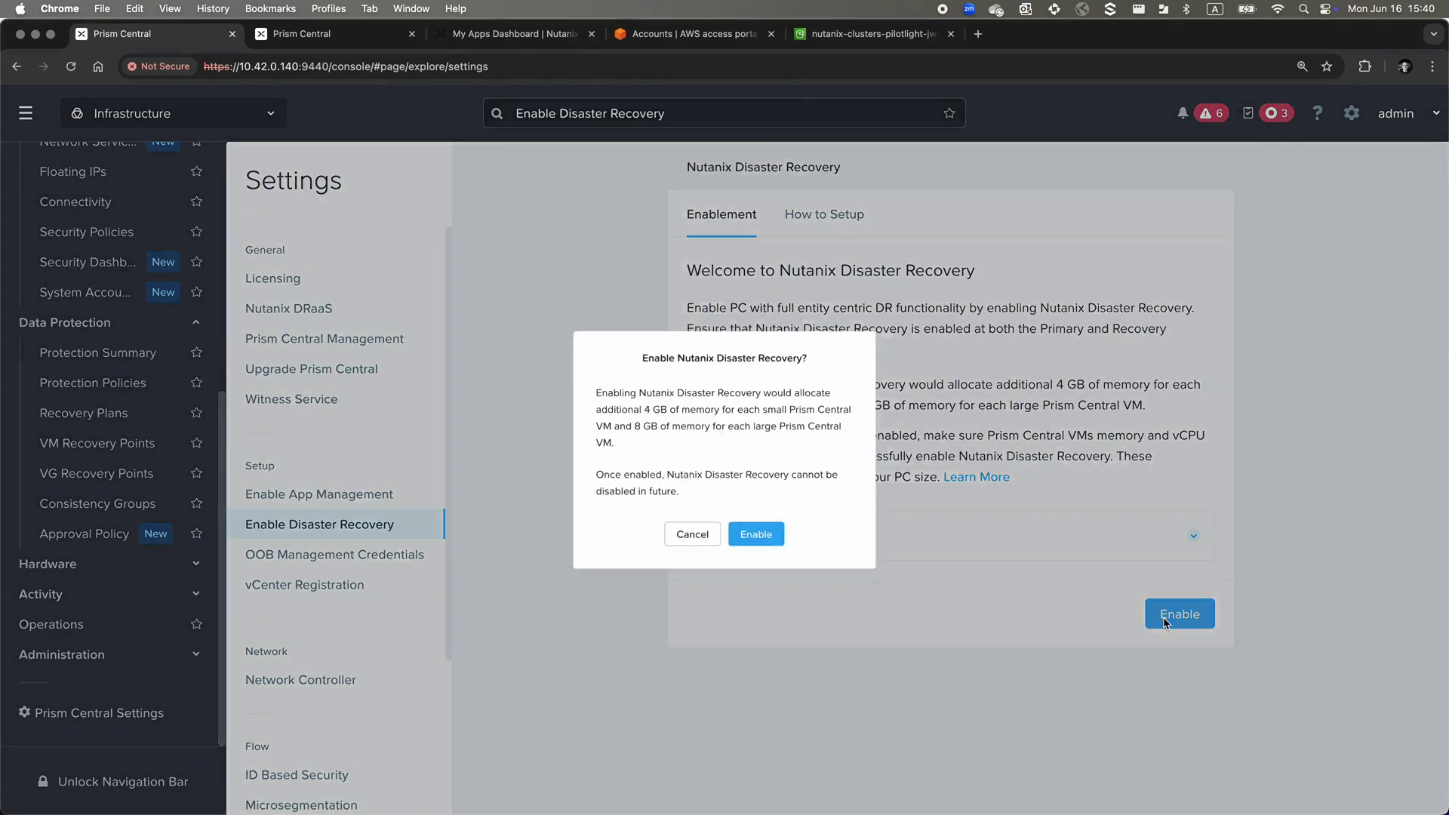
left_click(778, 558)
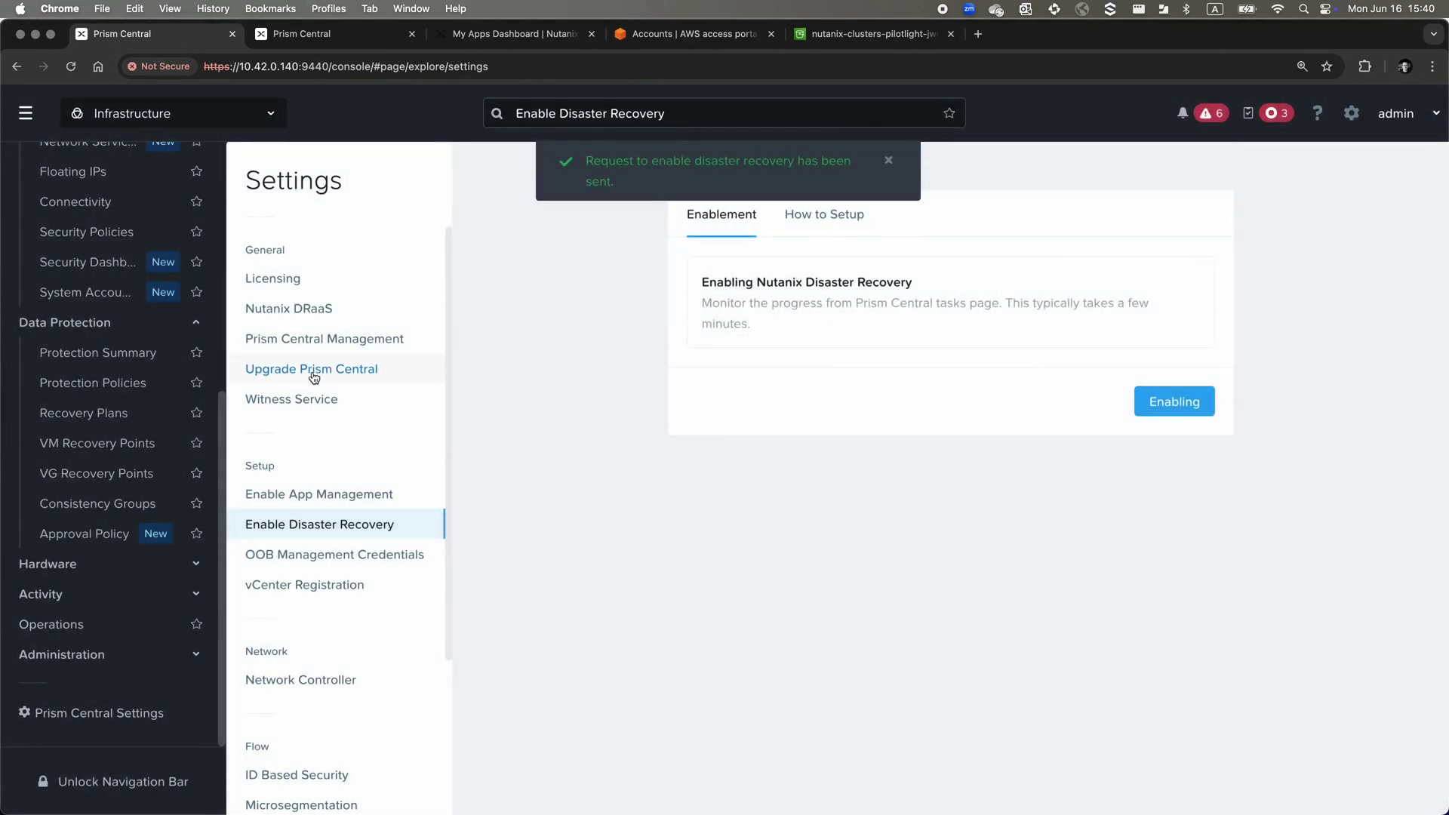
scroll(224, 339, "up", 6)
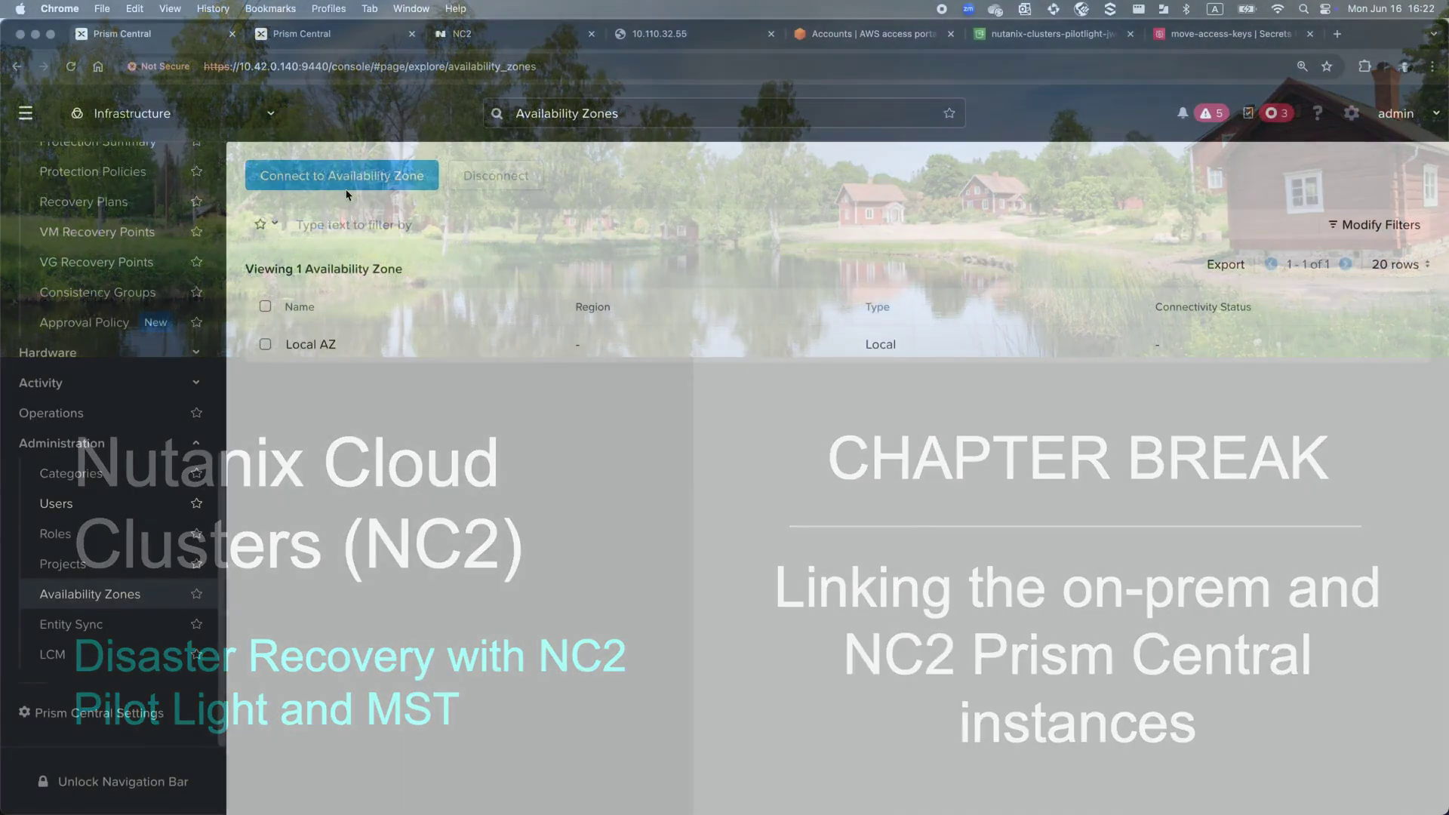
Connect a Physical Location availability zone at 10.110.33.200 with username admin and the account password
left_click(349, 179)
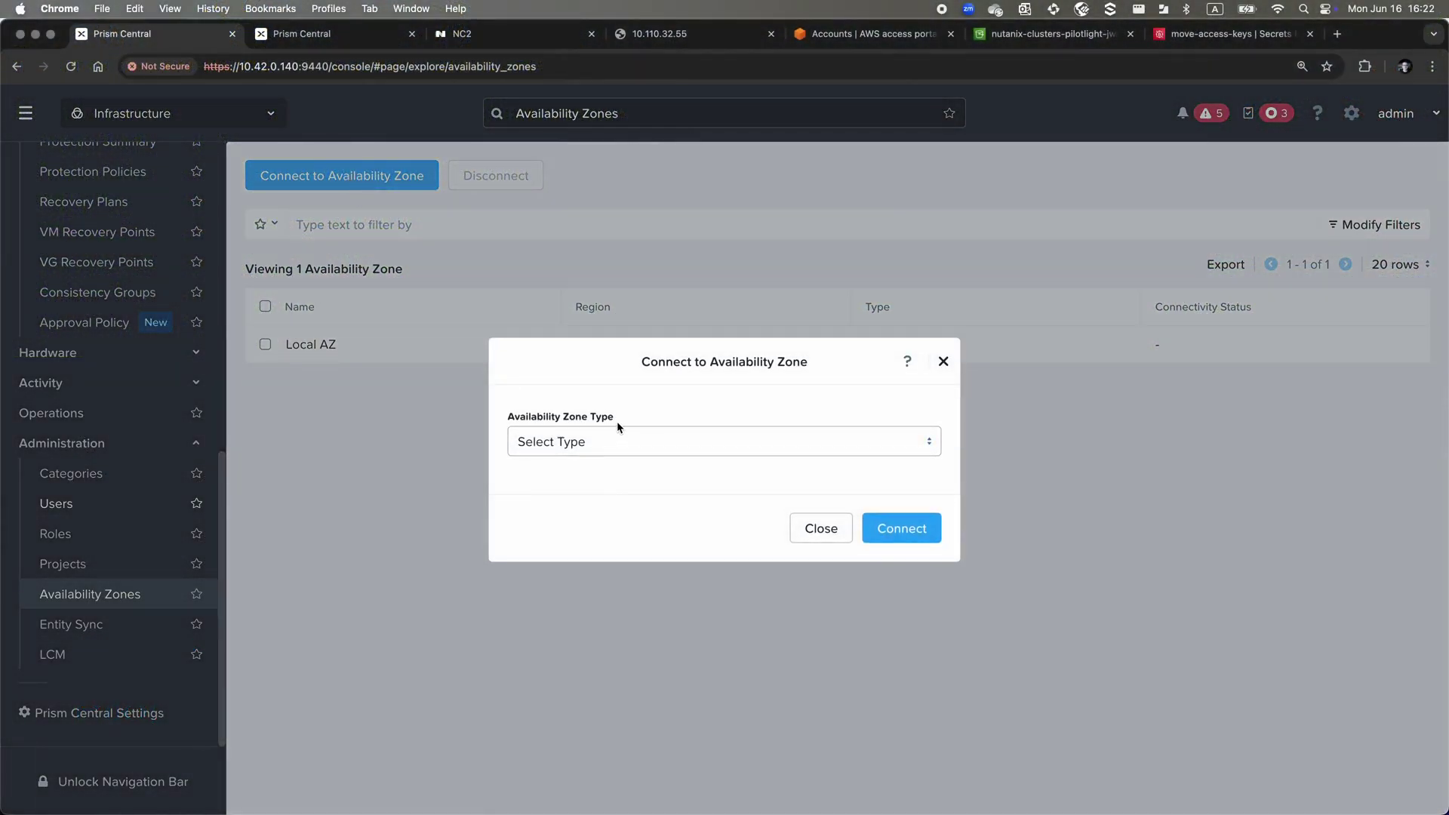
left_click(619, 441)
left_click(621, 514)
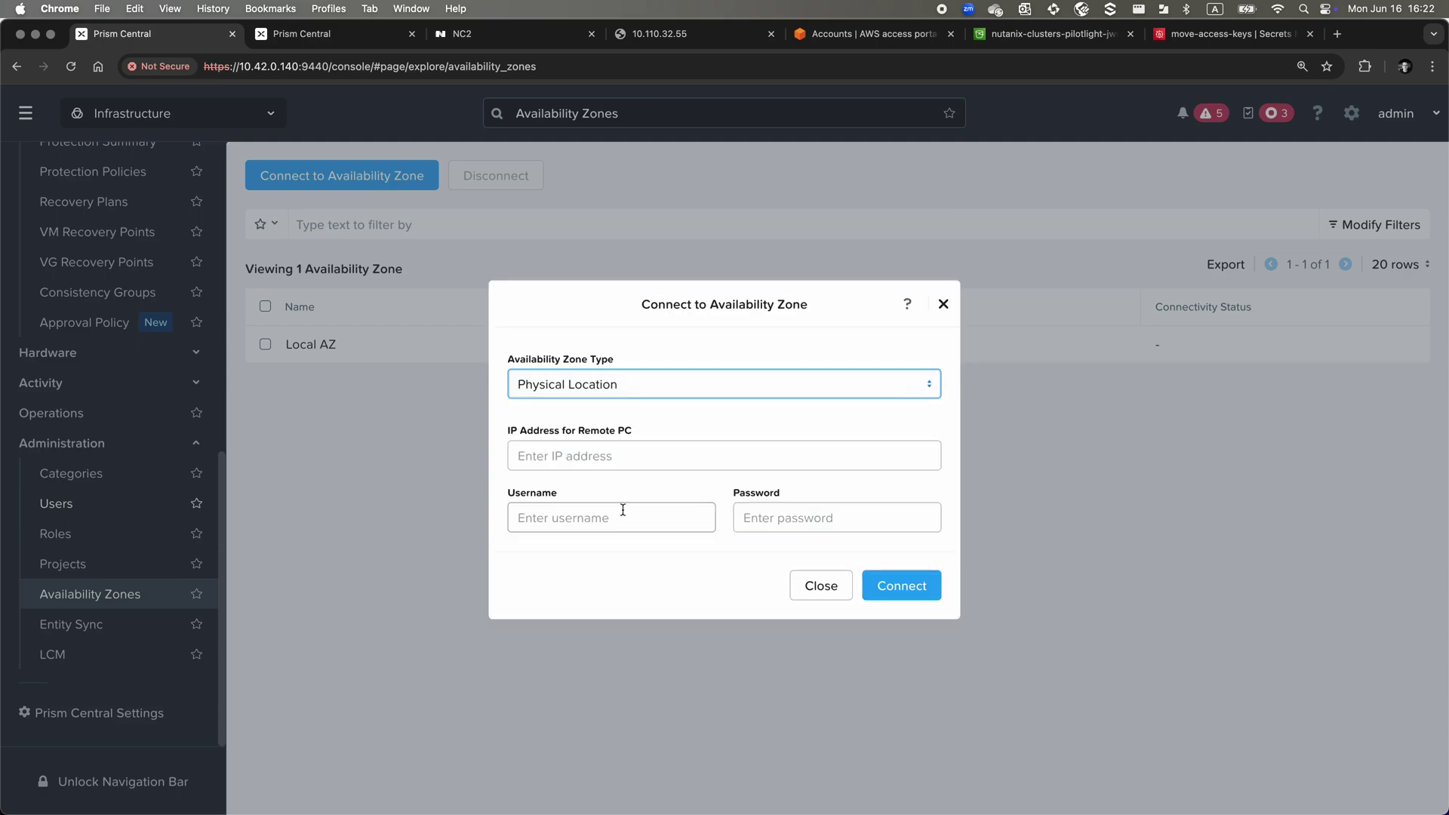
left_click(656, 459)
type("10")
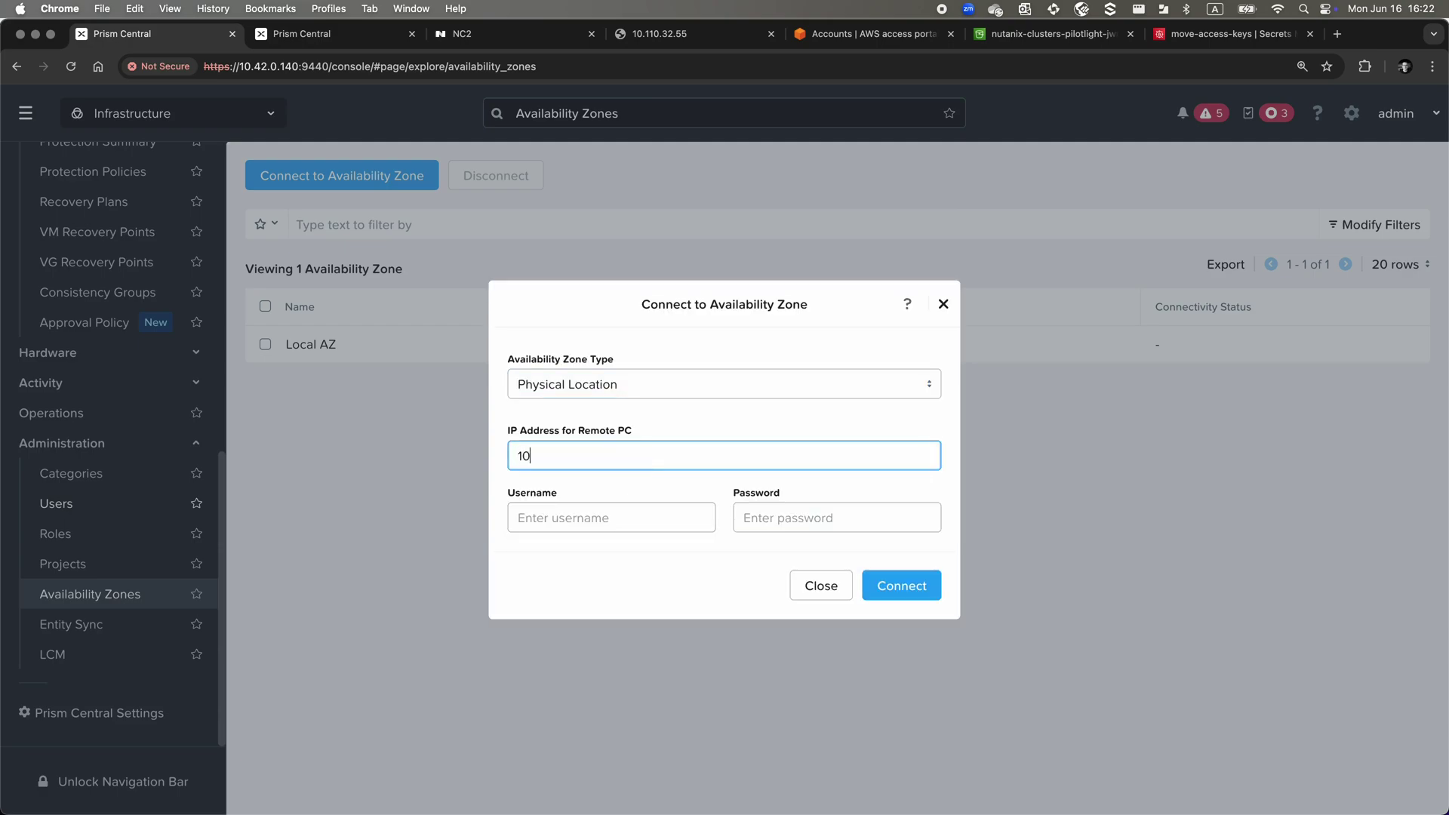
type(".110.33.200")
key("Tab")
type("admin")
key("Tab")
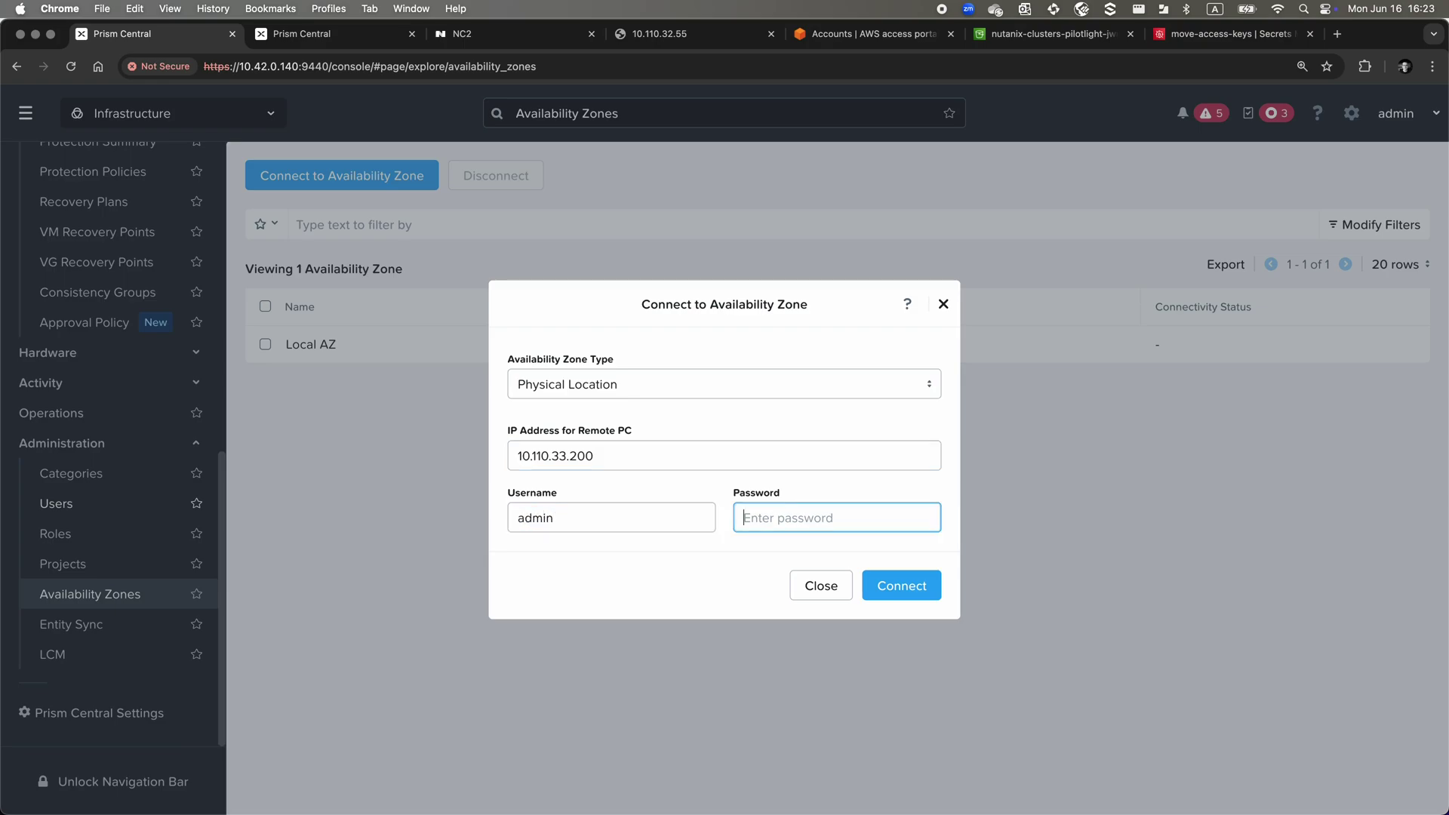
type("Nutanix/4u!")
left_click(925, 580)
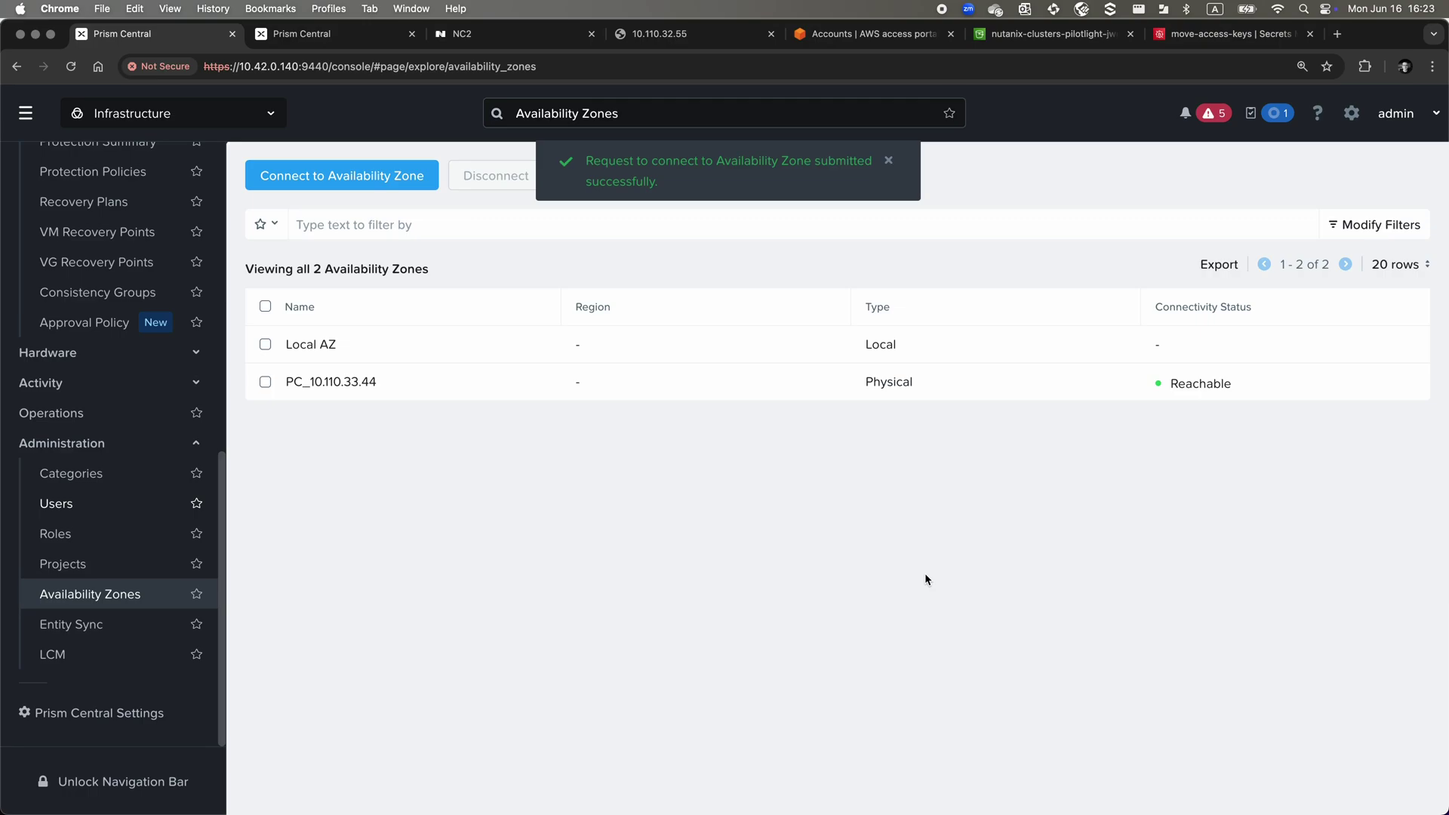
On the NC2 Prism Central, open Administration > Availability Zones to see PC_10.42.0.140 Reachable
left_click(365, 34)
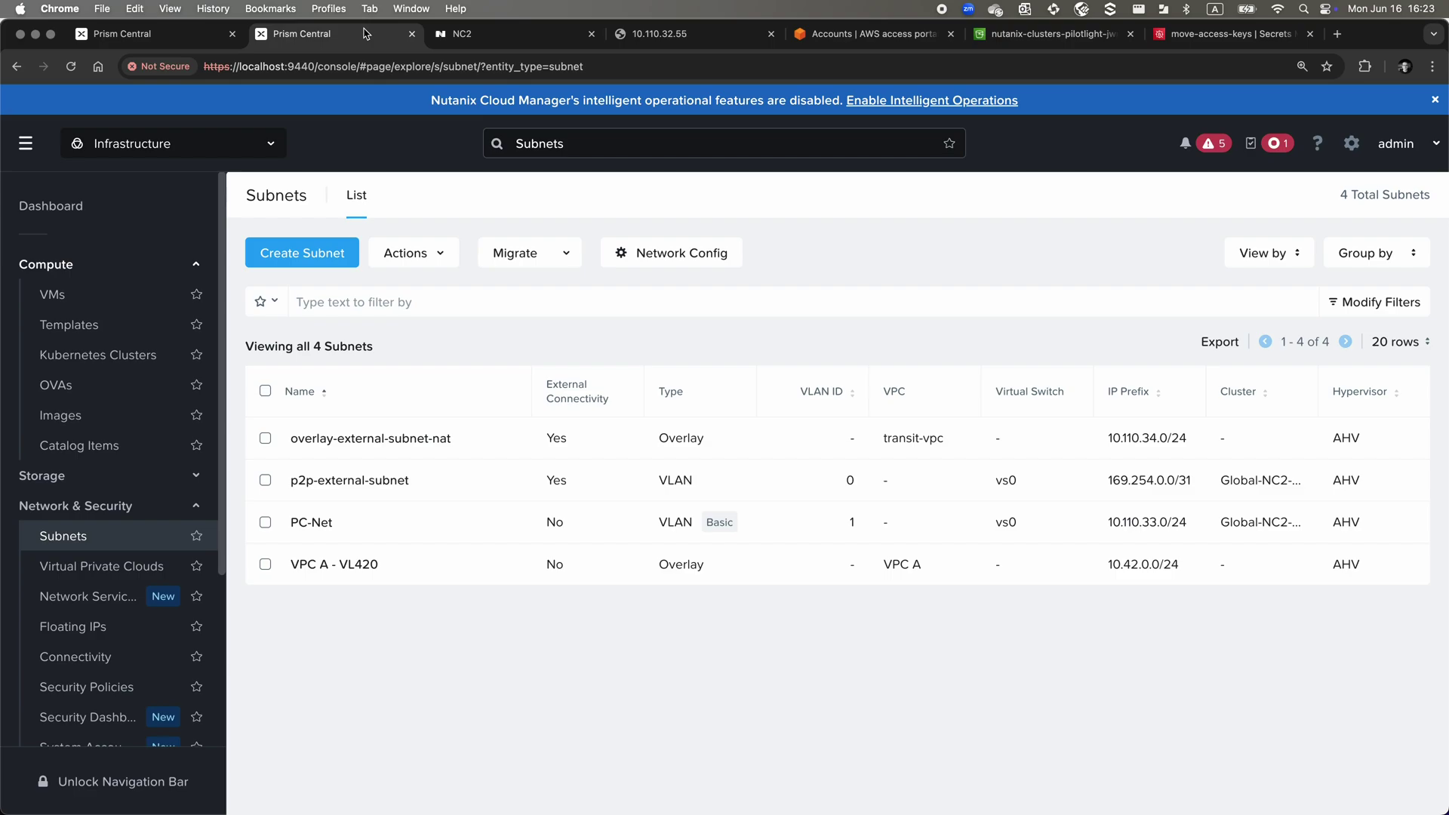
scroll(126, 568, "down", 3)
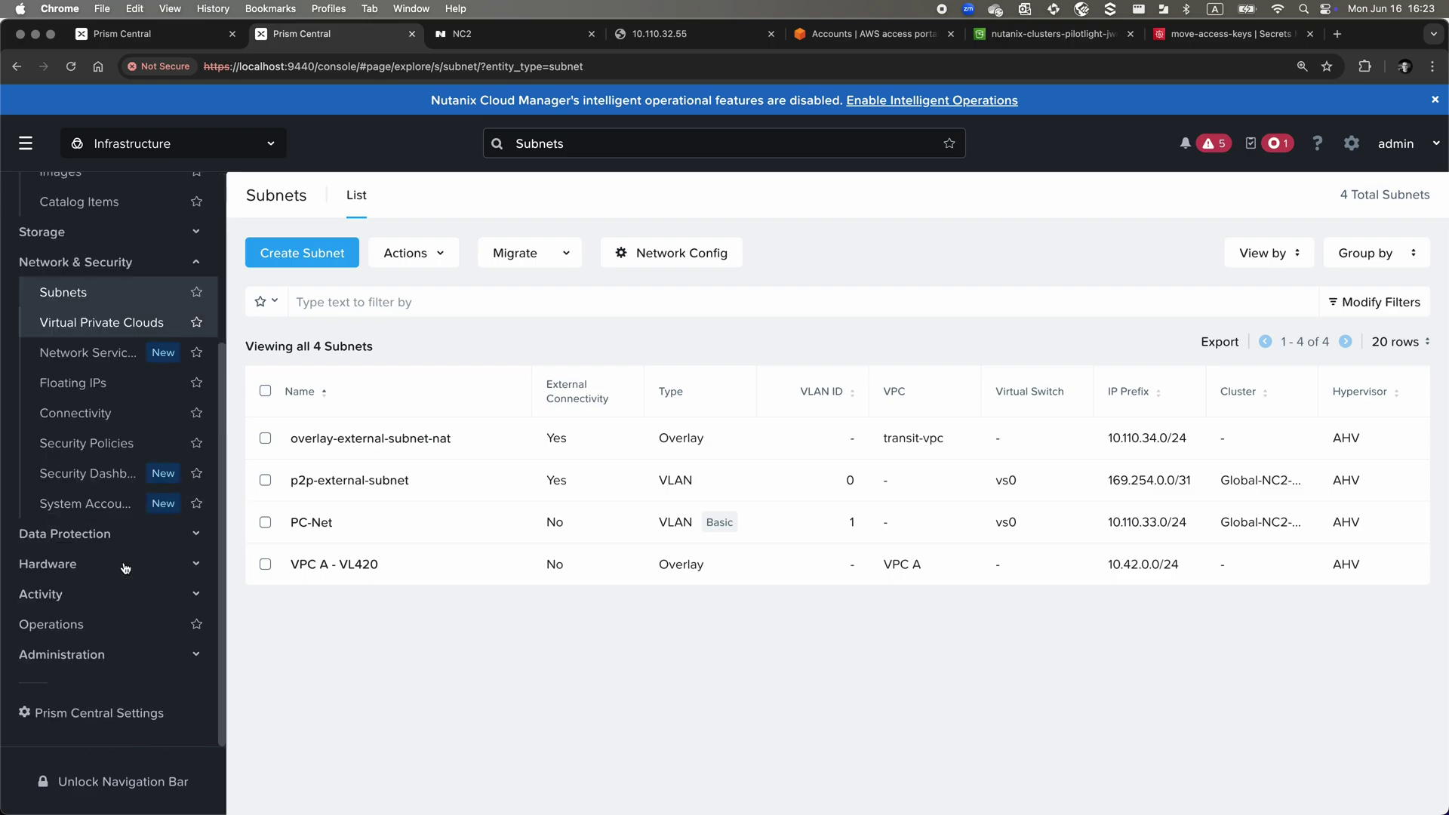
left_click(113, 658)
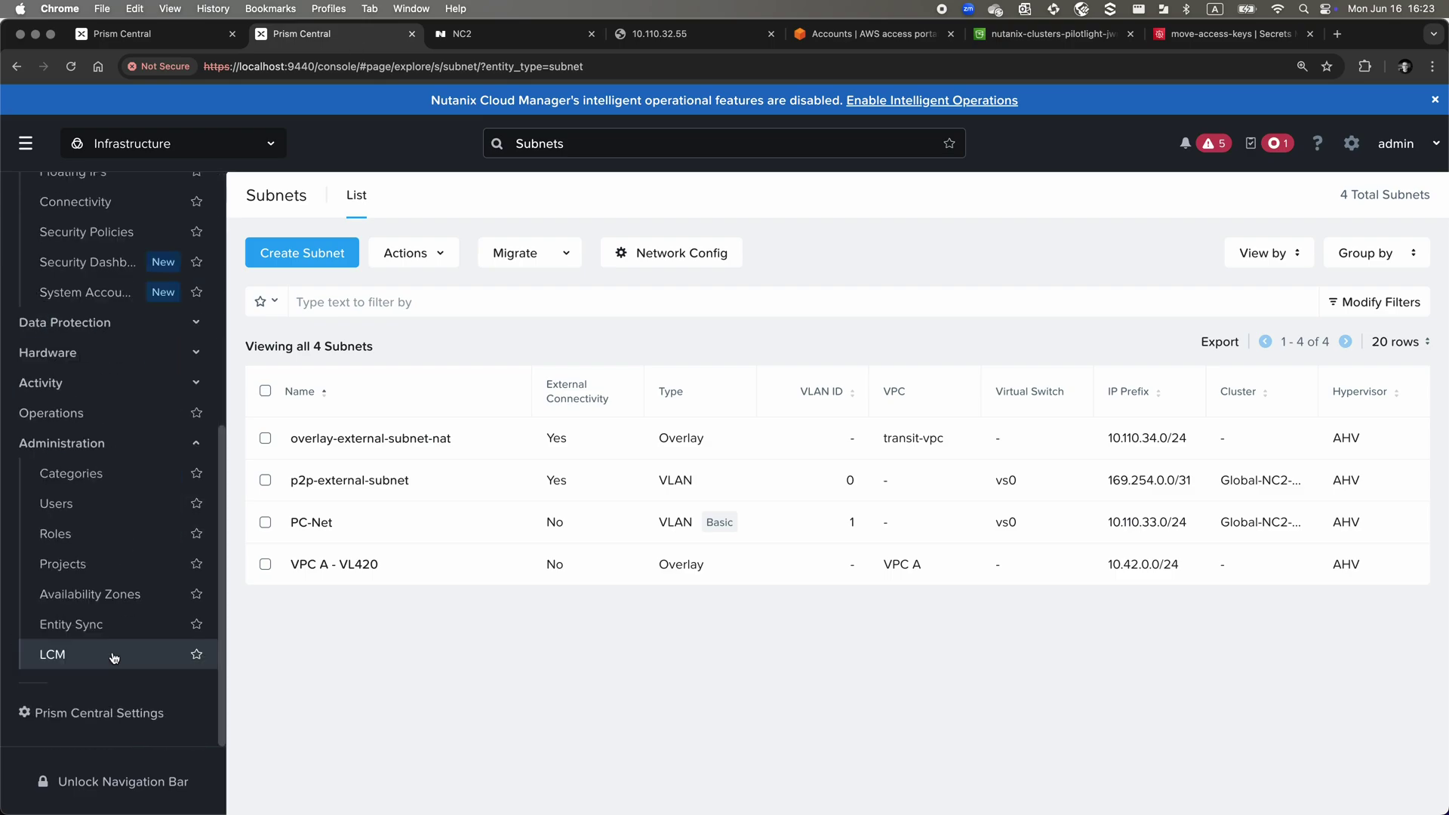
left_click(120, 593)
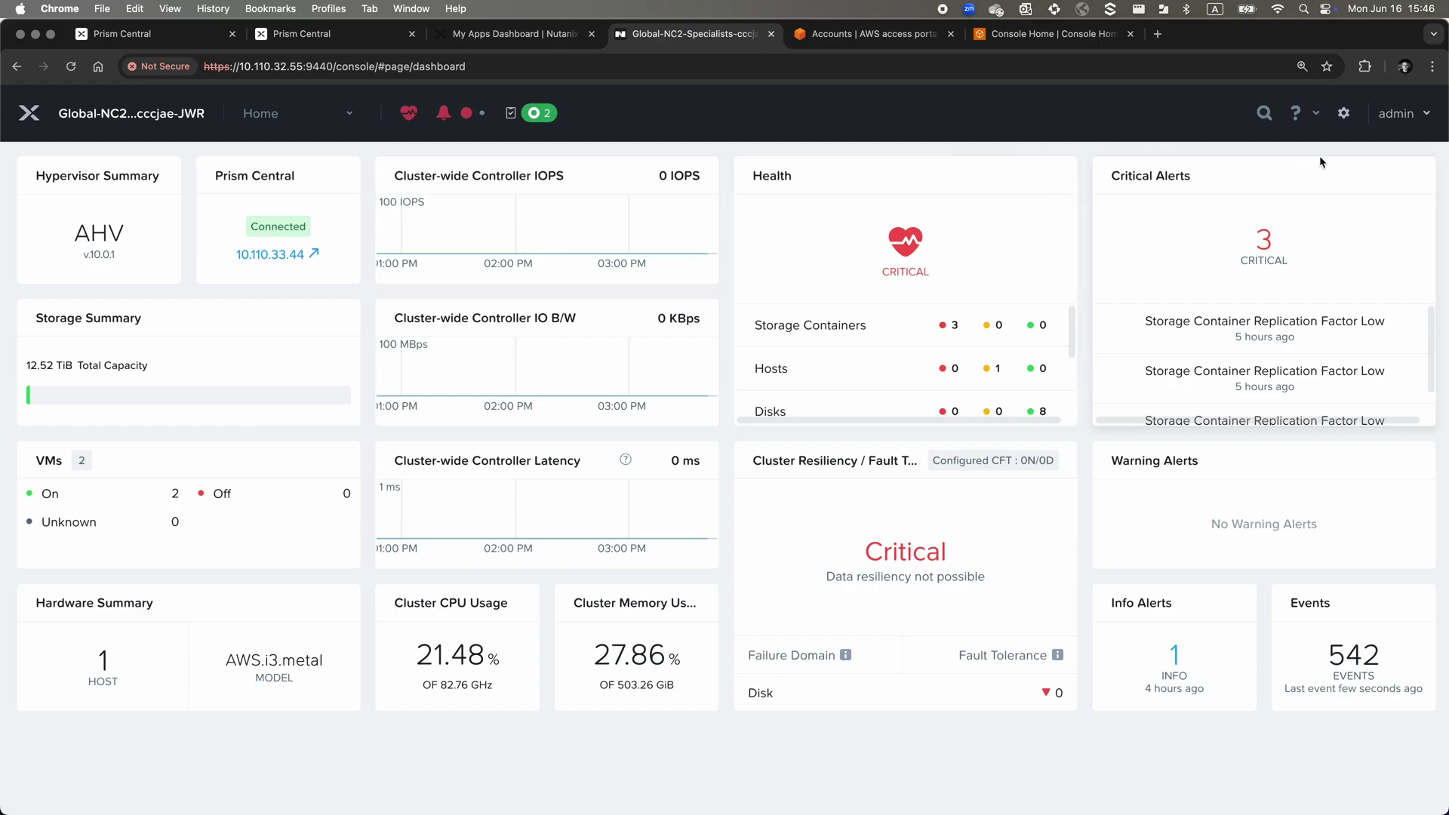
Open the PC-Net subnet's edit form under Settings > Network Configuration
left_click(1344, 113)
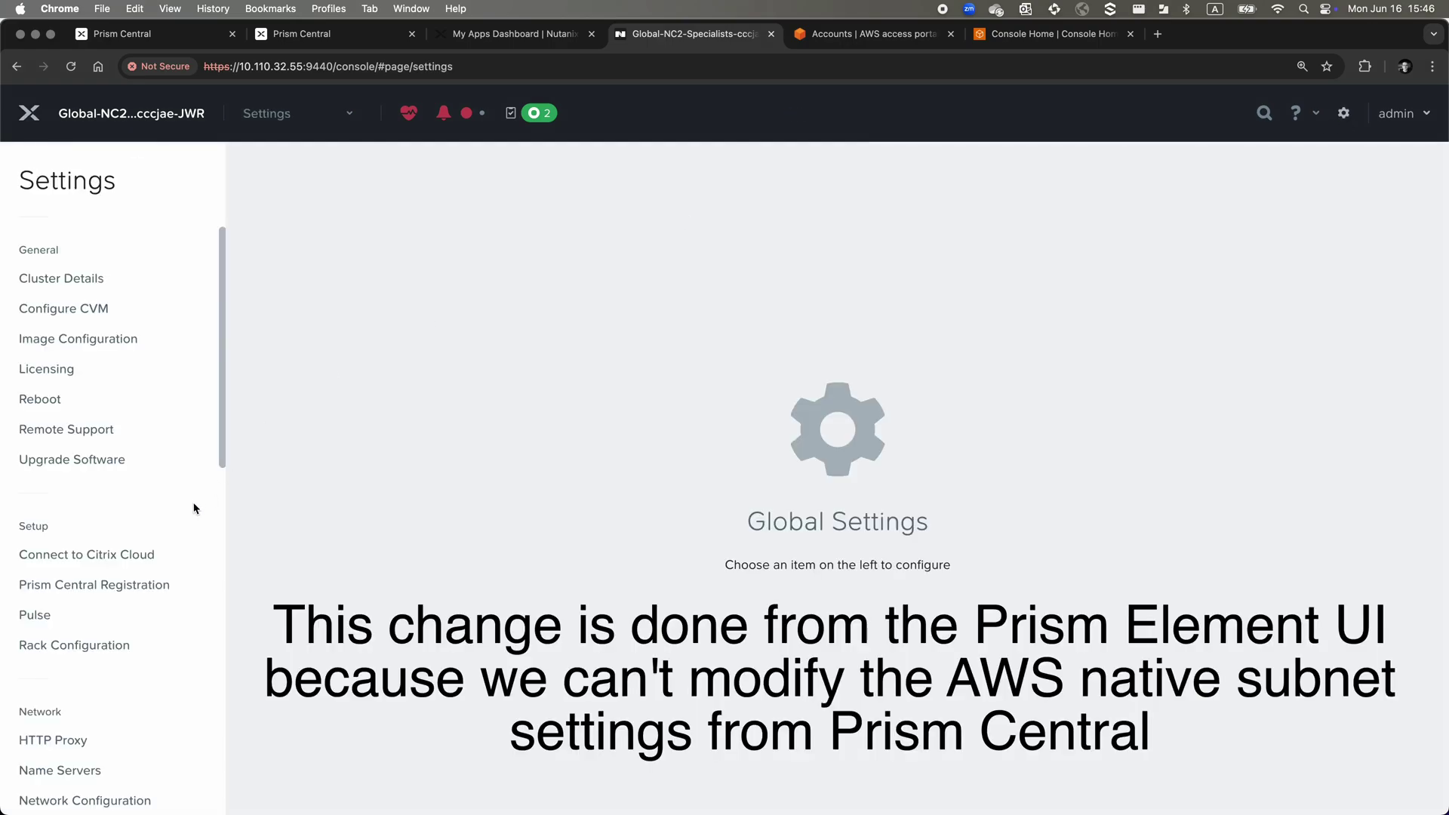
scroll(194, 508, "down", 5)
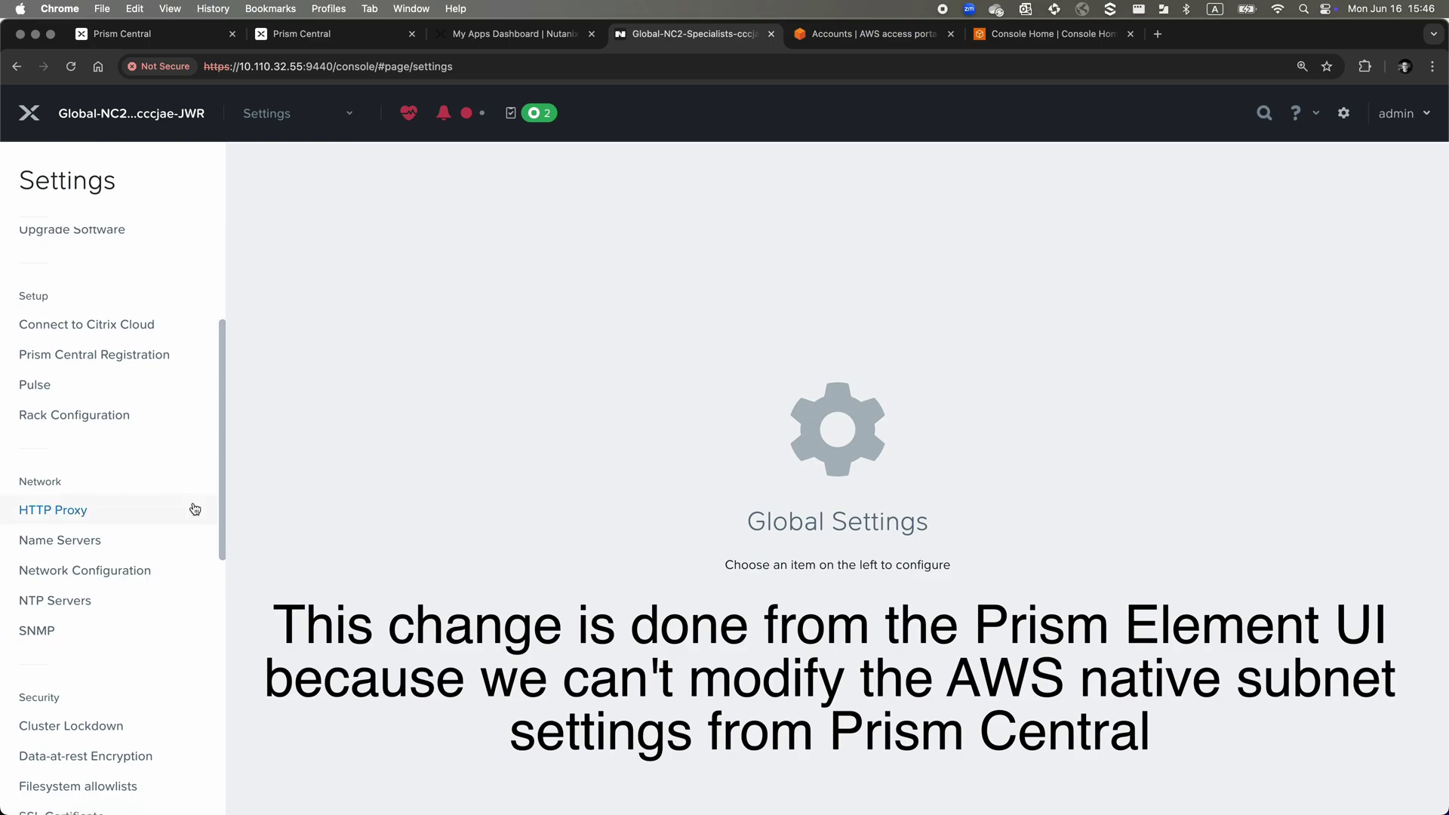
left_click(145, 569)
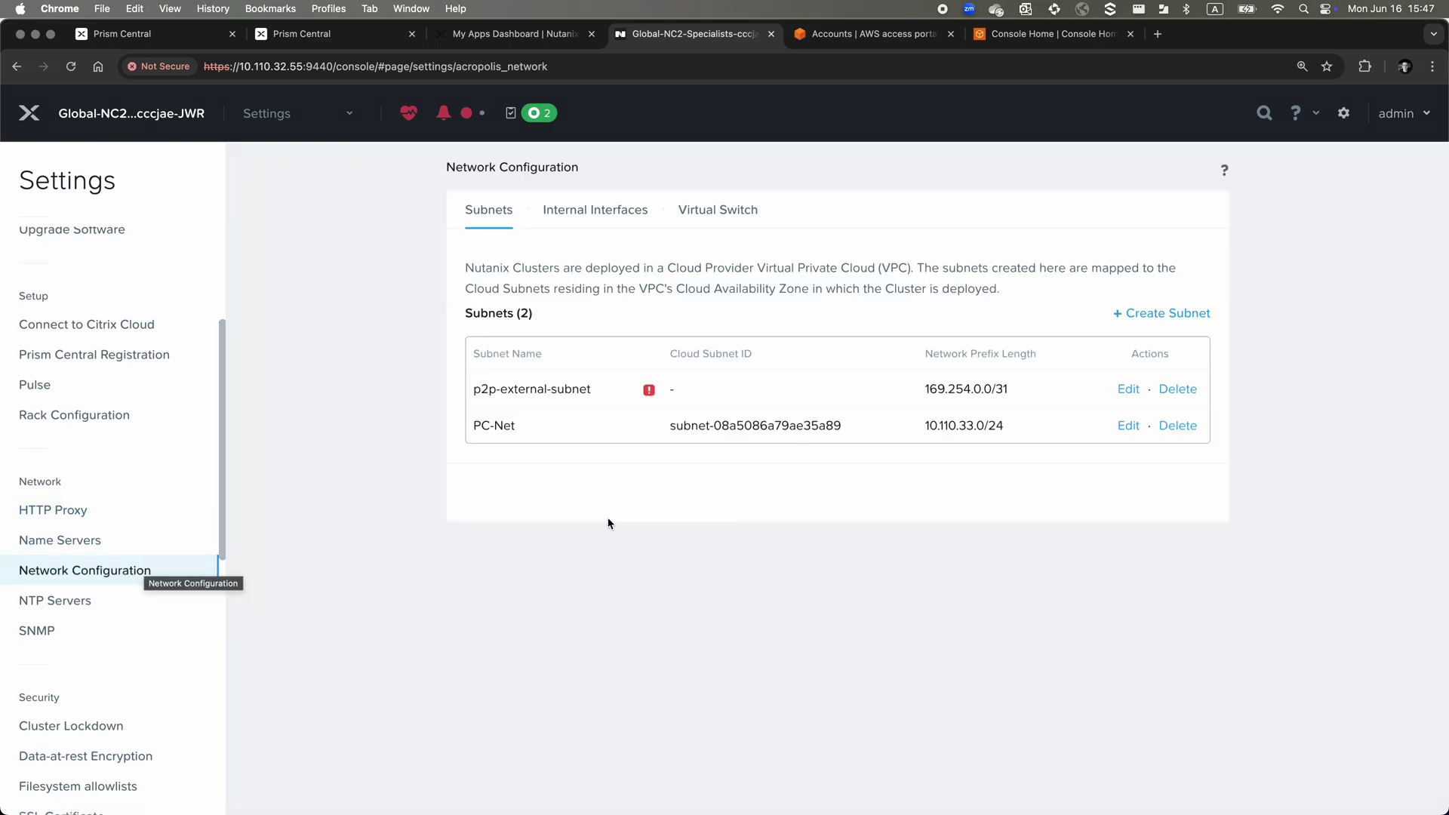
left_click(1130, 425)
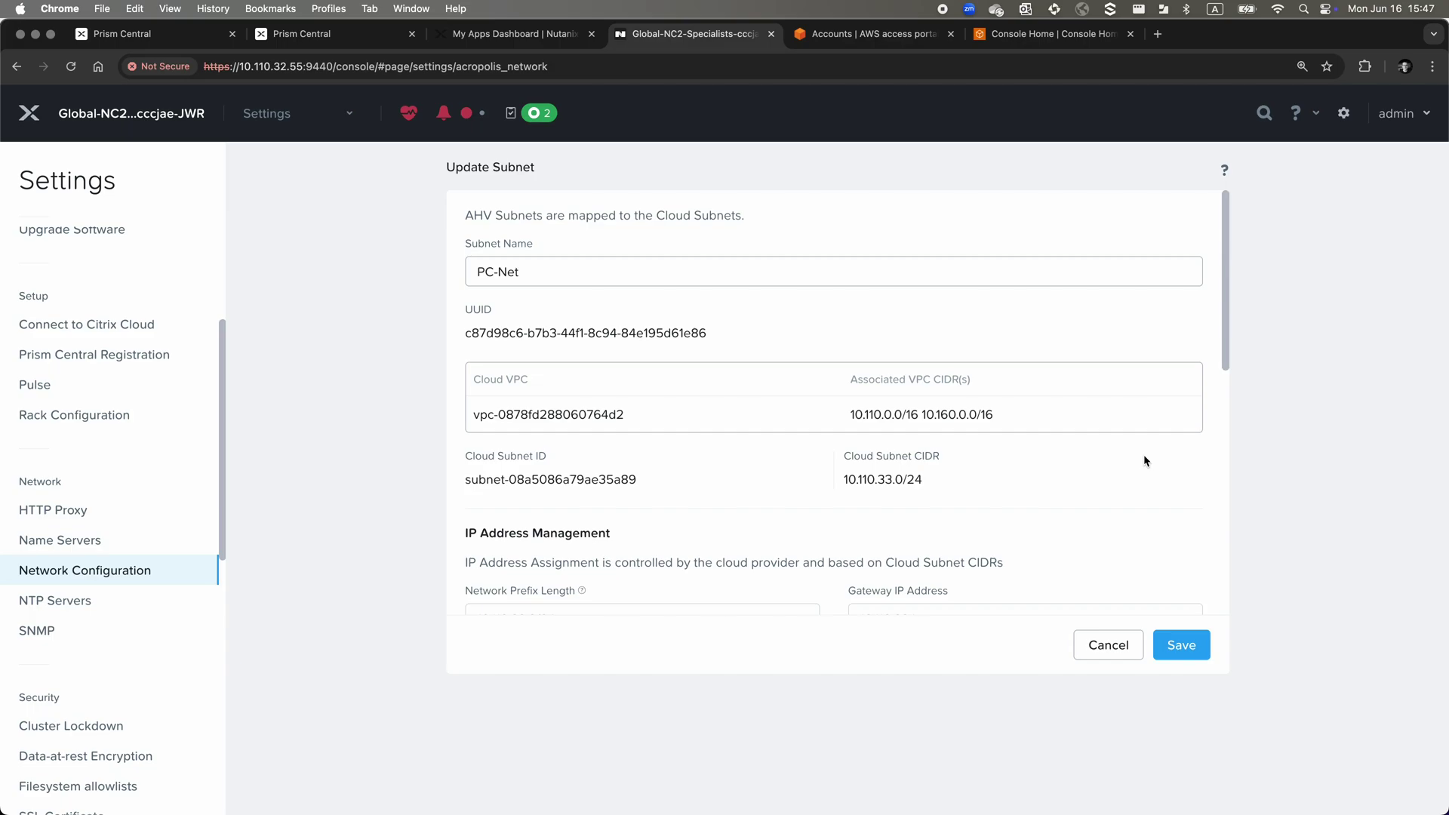
Change the PC-Net pool end address to 10.110.33.220 and save the subnet
scroll(1145, 457, "down", 5)
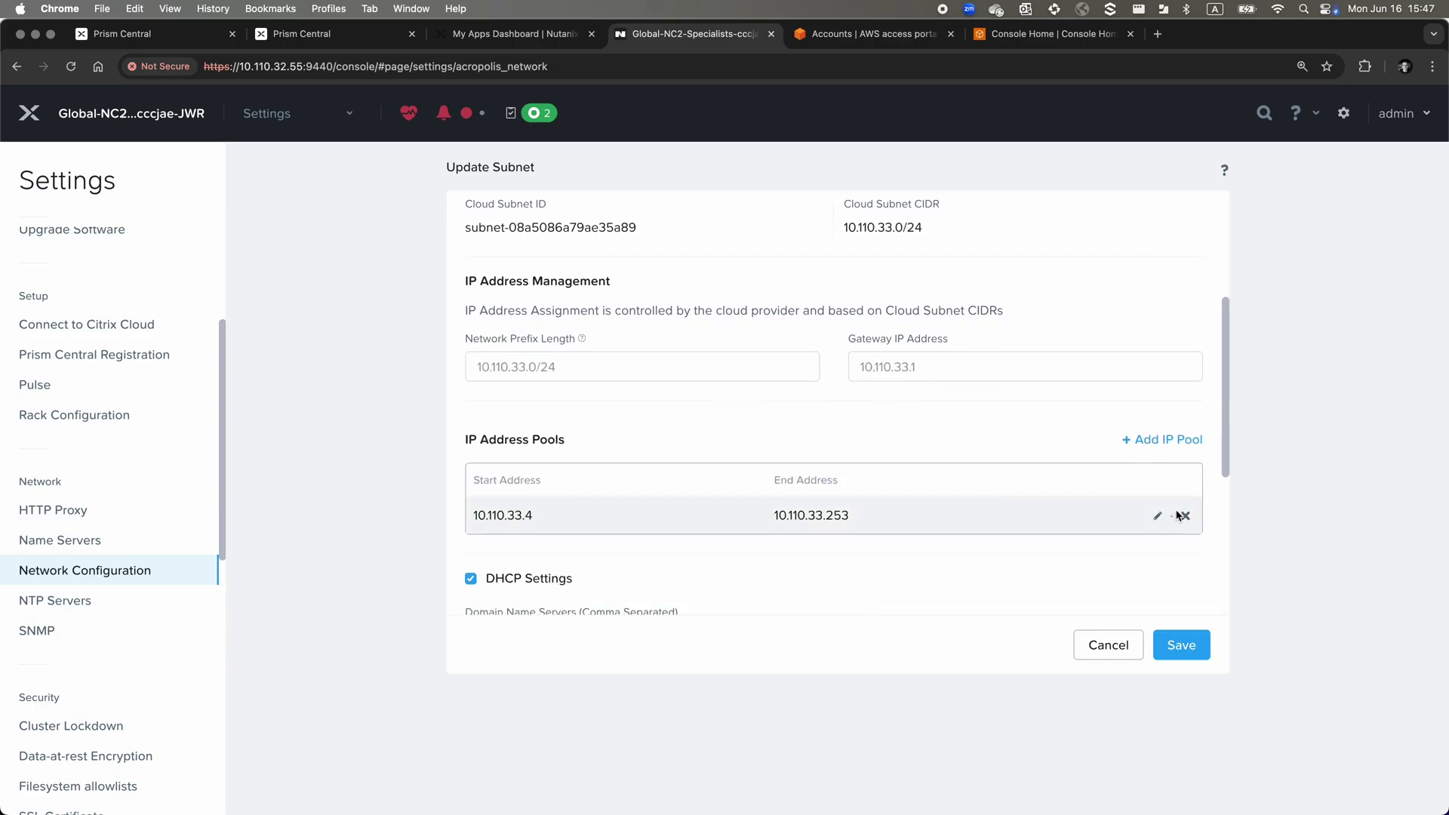
left_click(1157, 516)
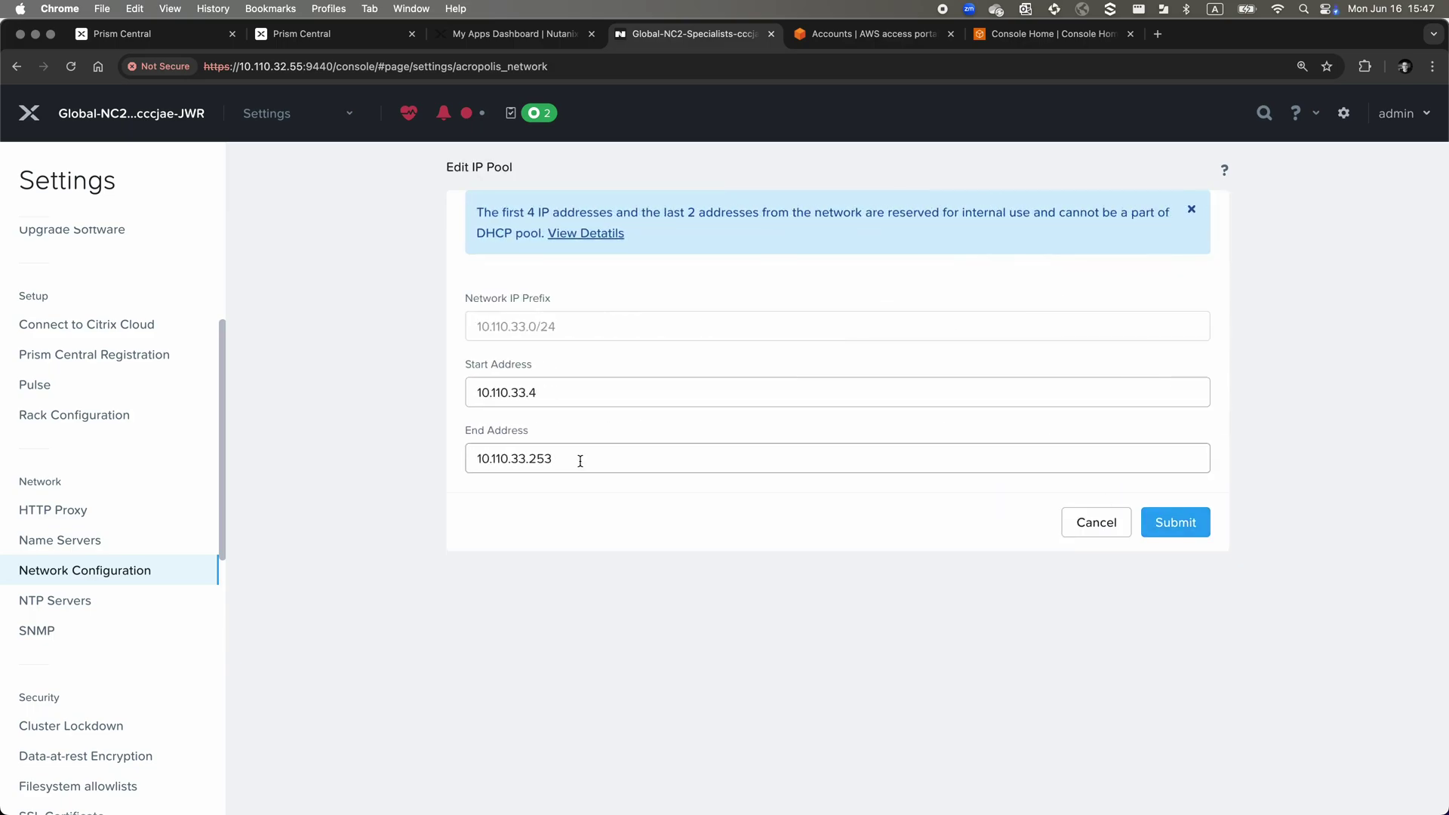
left_click_drag(540, 460, 609, 460)
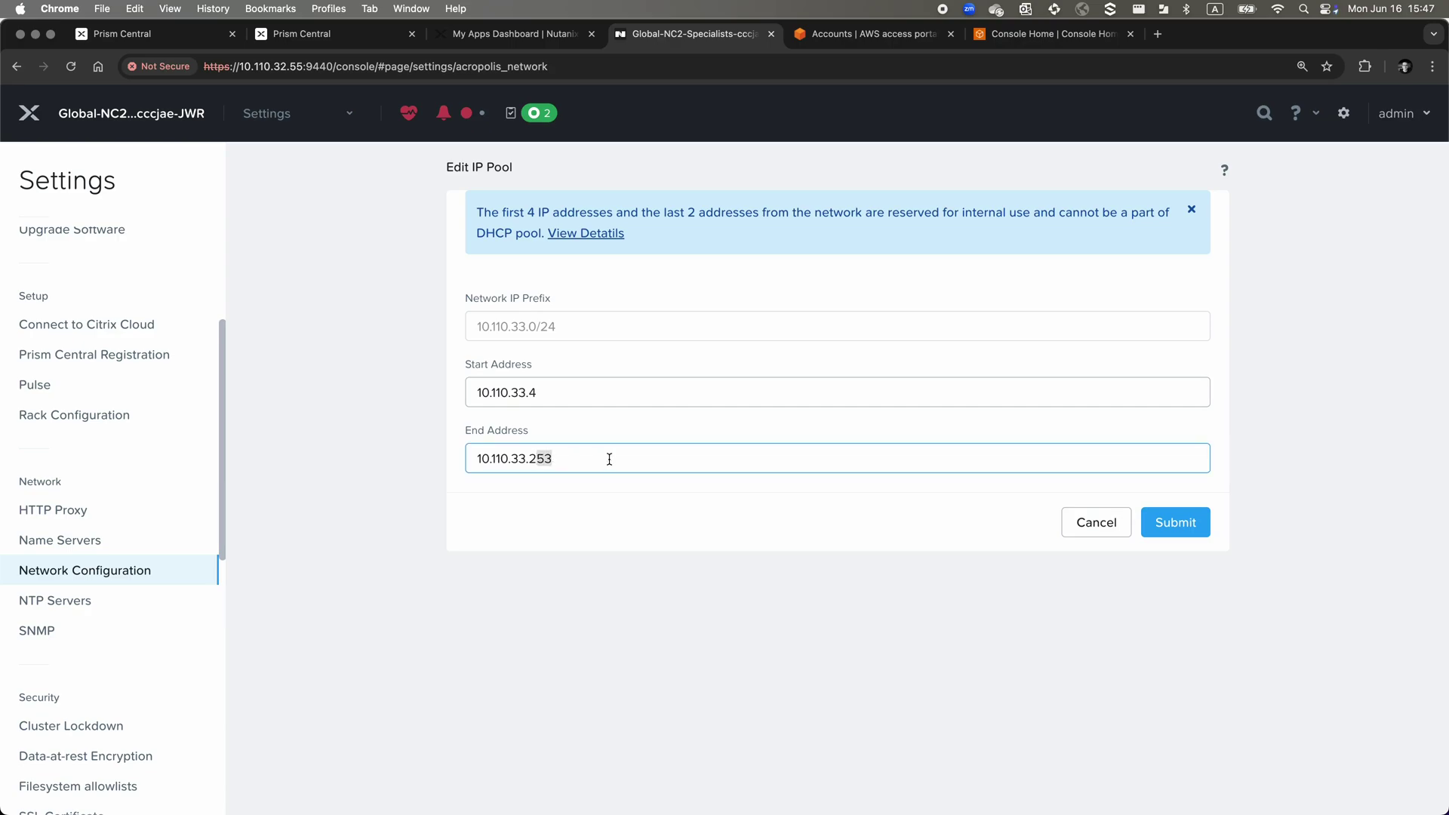
type("20")
left_click(1181, 524)
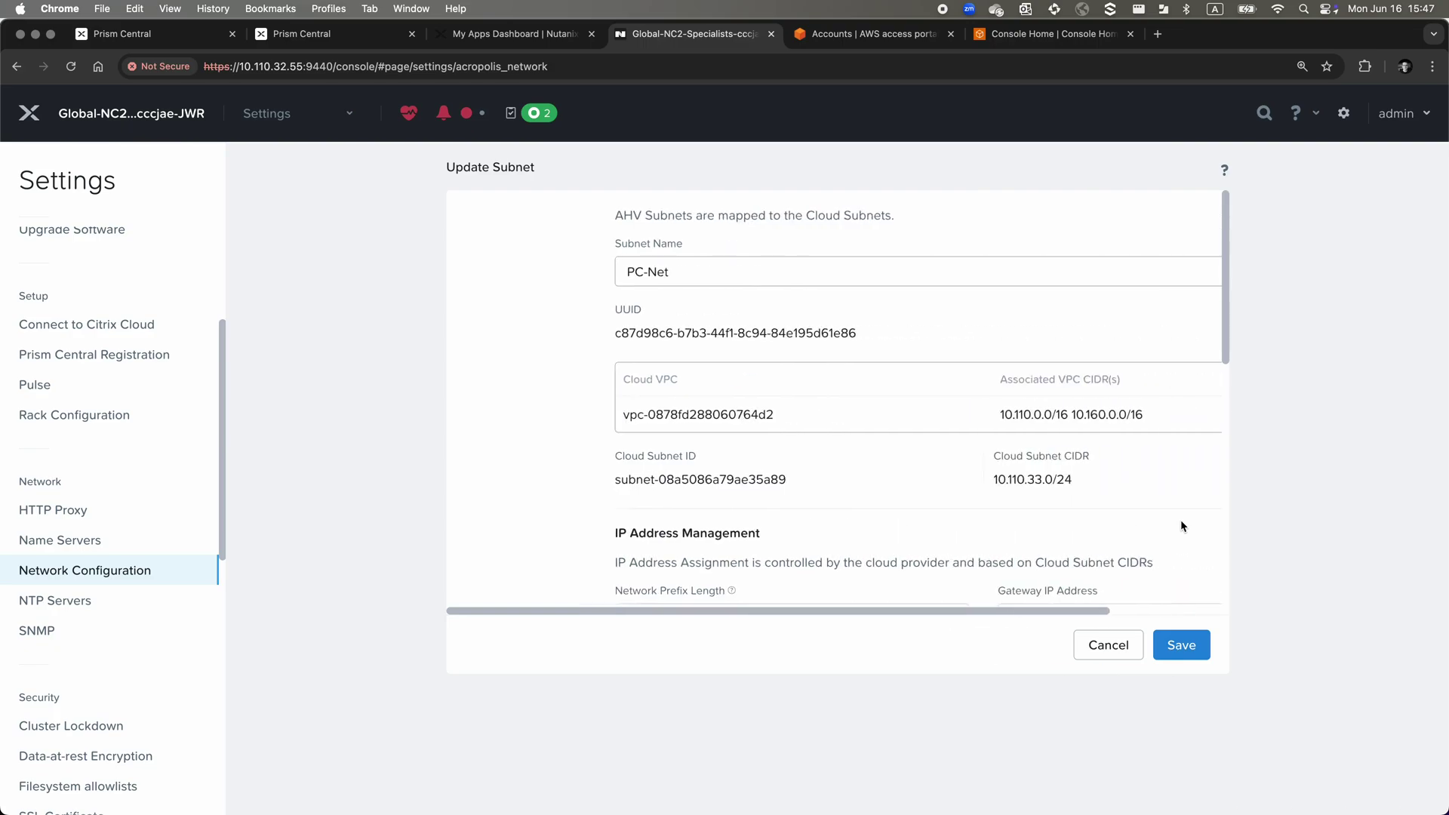
scroll(1181, 526, "down", 5)
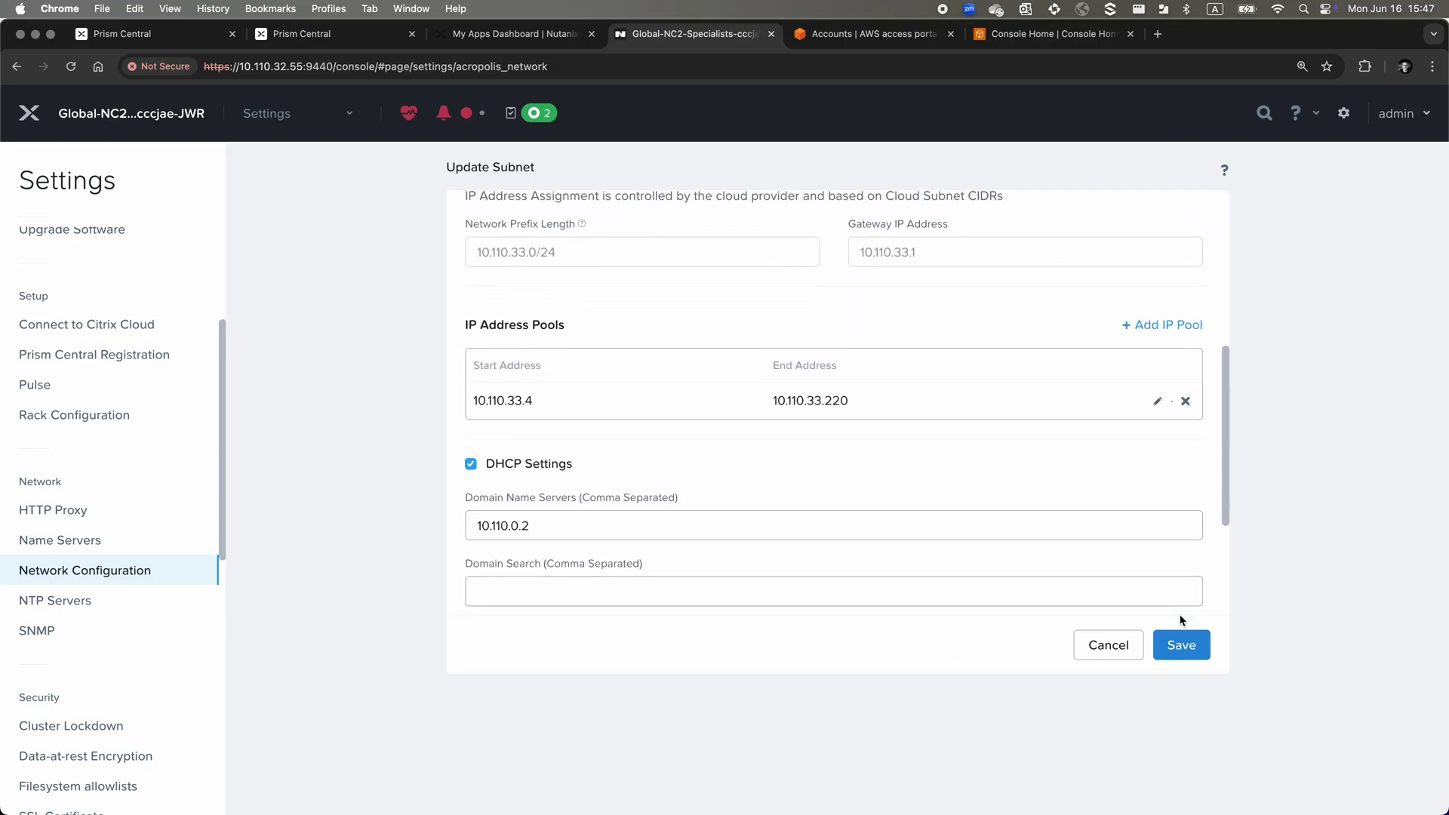
left_click(1184, 647)
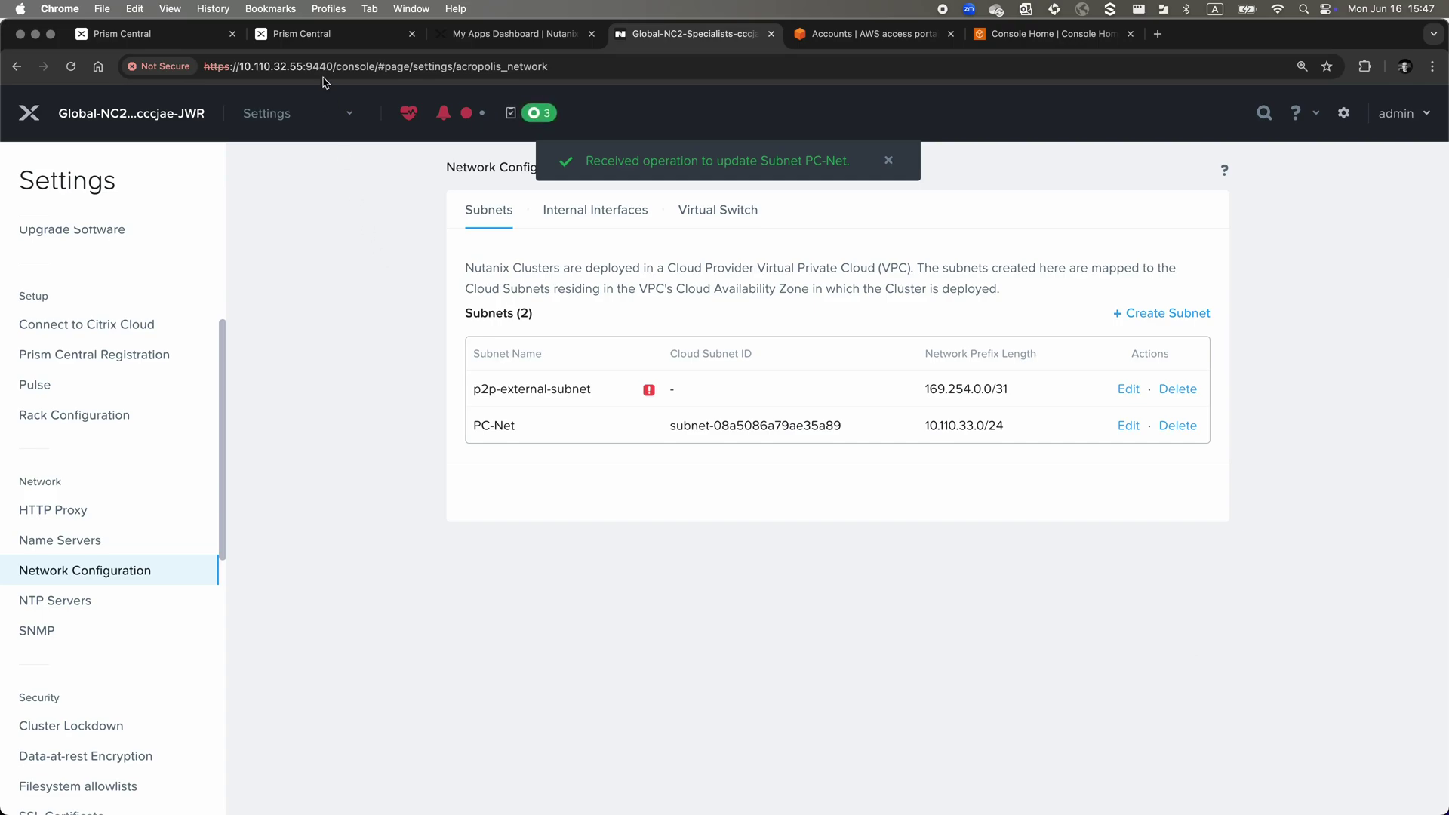
left_click(331, 34)
Open the PC-Net subnet summary and check its pool now ends at 10.110.33.220
left_click(109, 508)
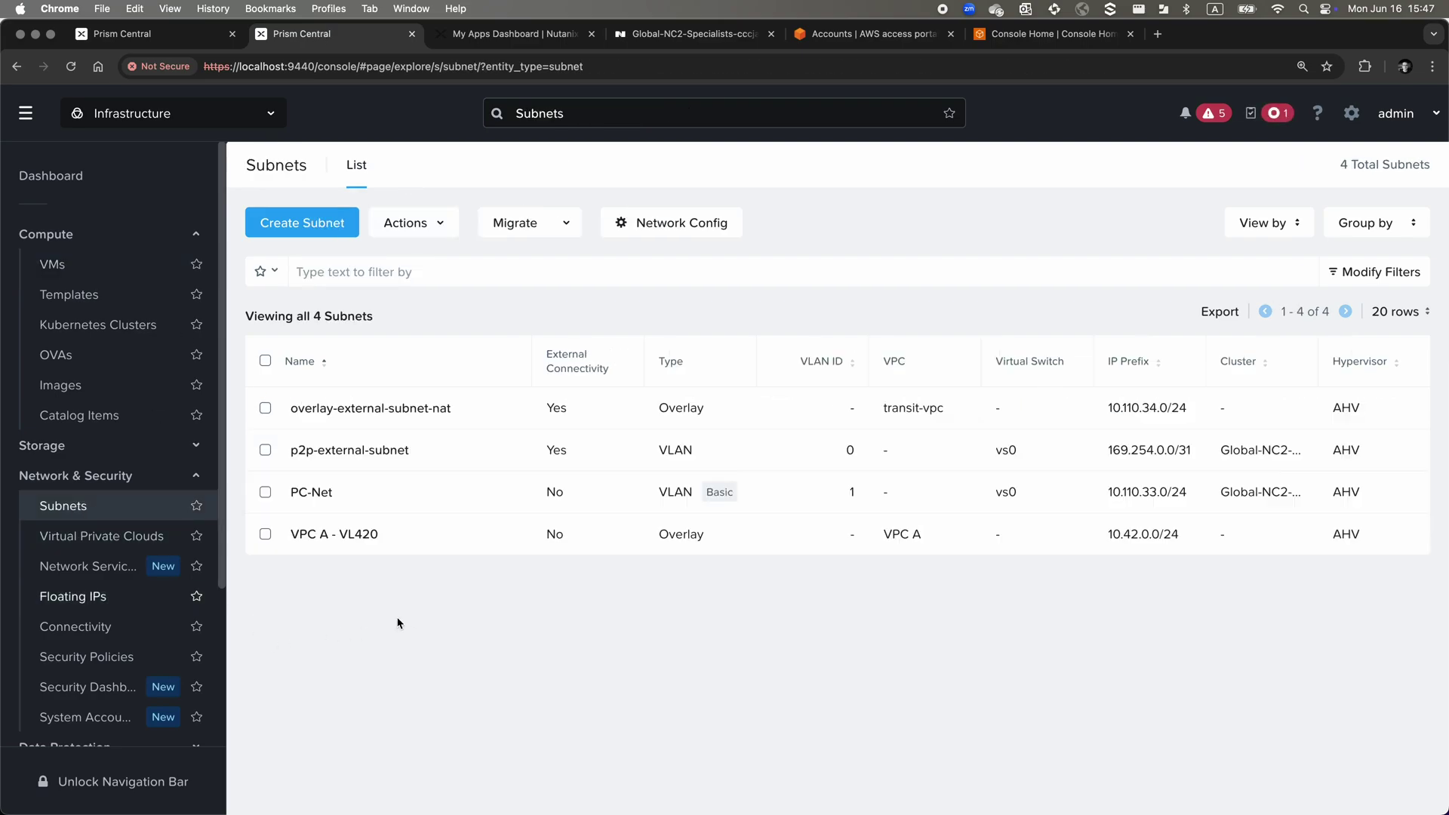
left_click(317, 492)
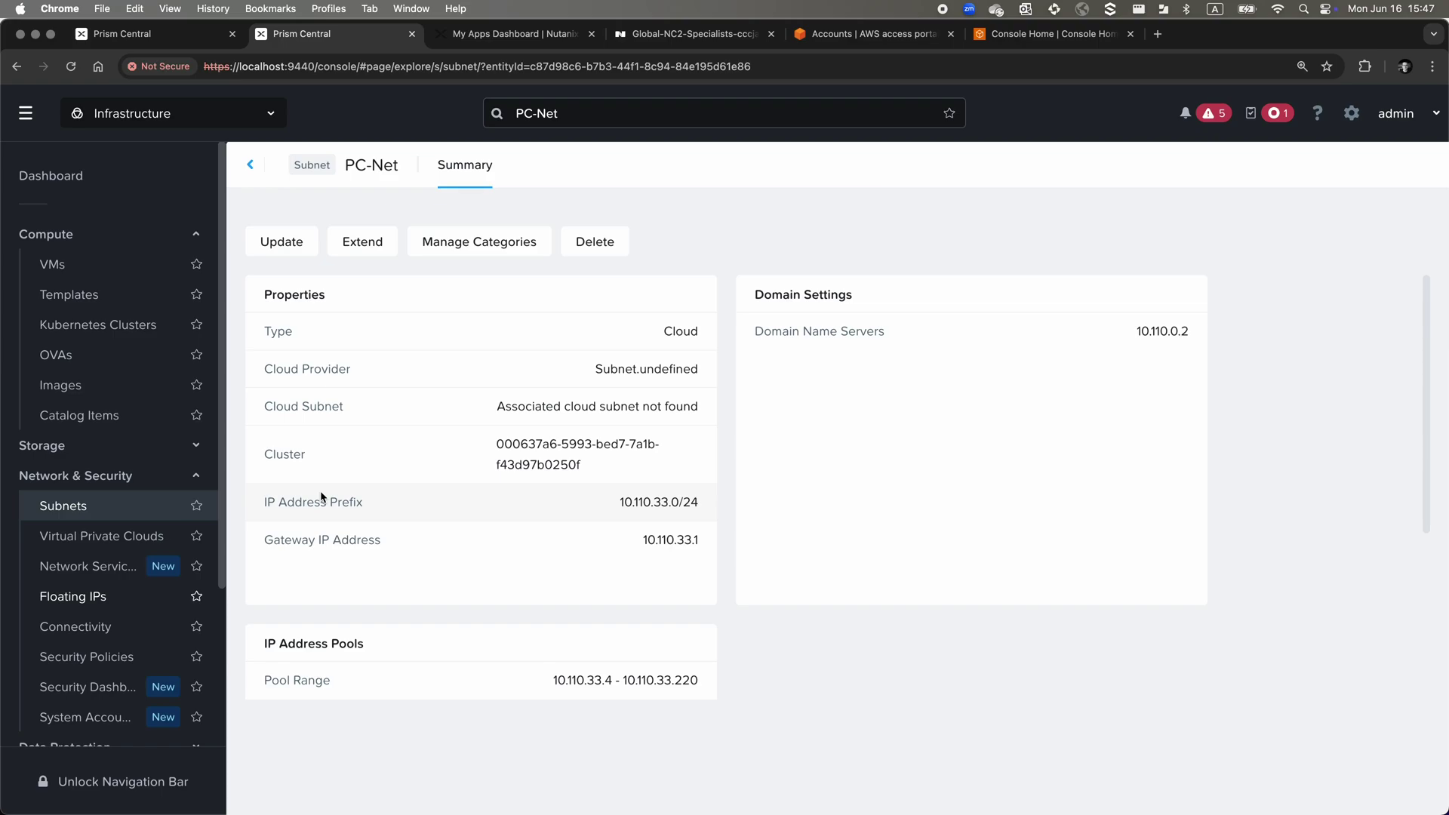
left_click_drag(707, 683, 671, 682)
left_click(669, 736)
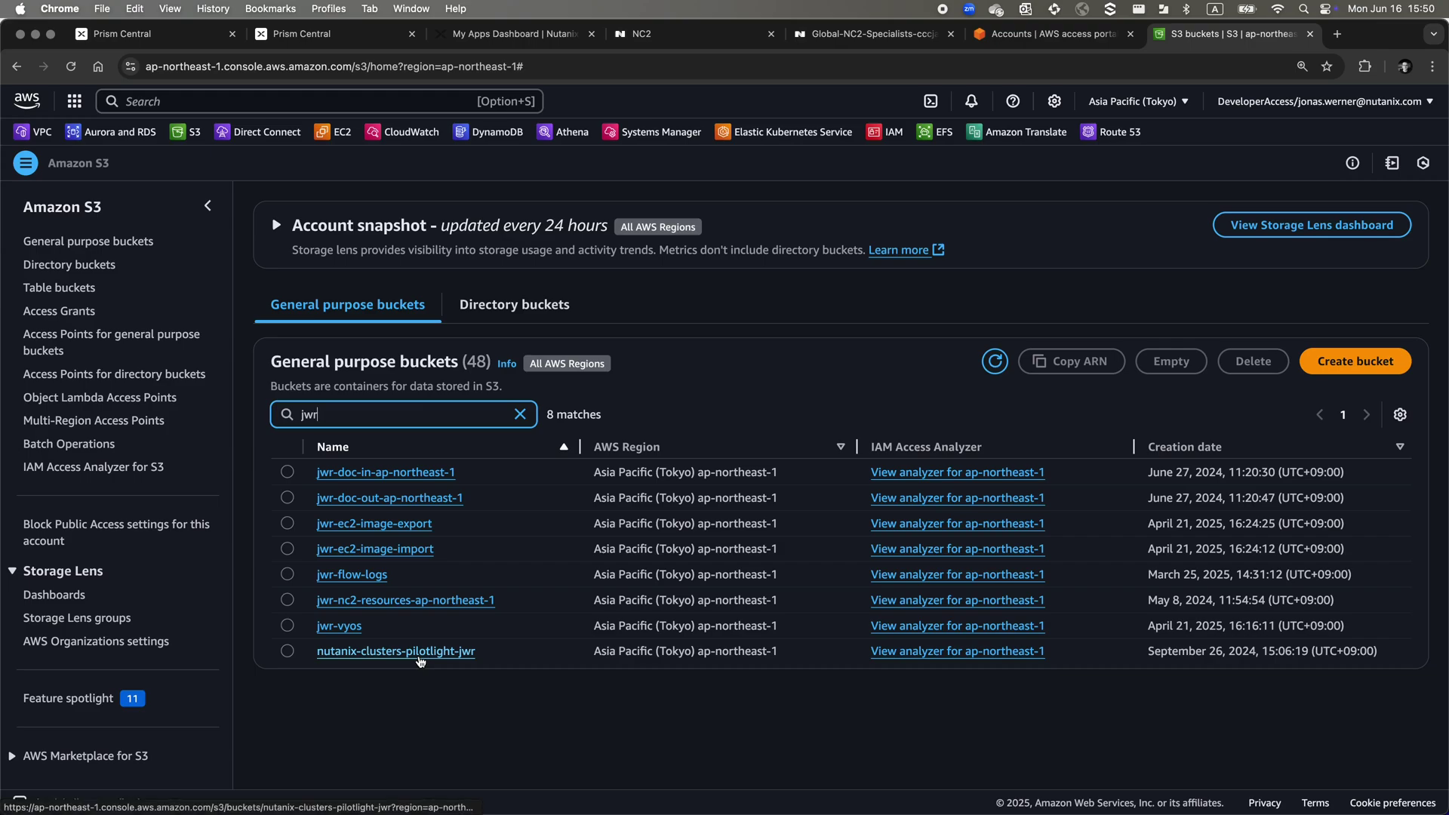
Open the nutanix-clusters-pilotlight-jwr bucket's Permissions and scroll down to its bucket policy
left_click(419, 658)
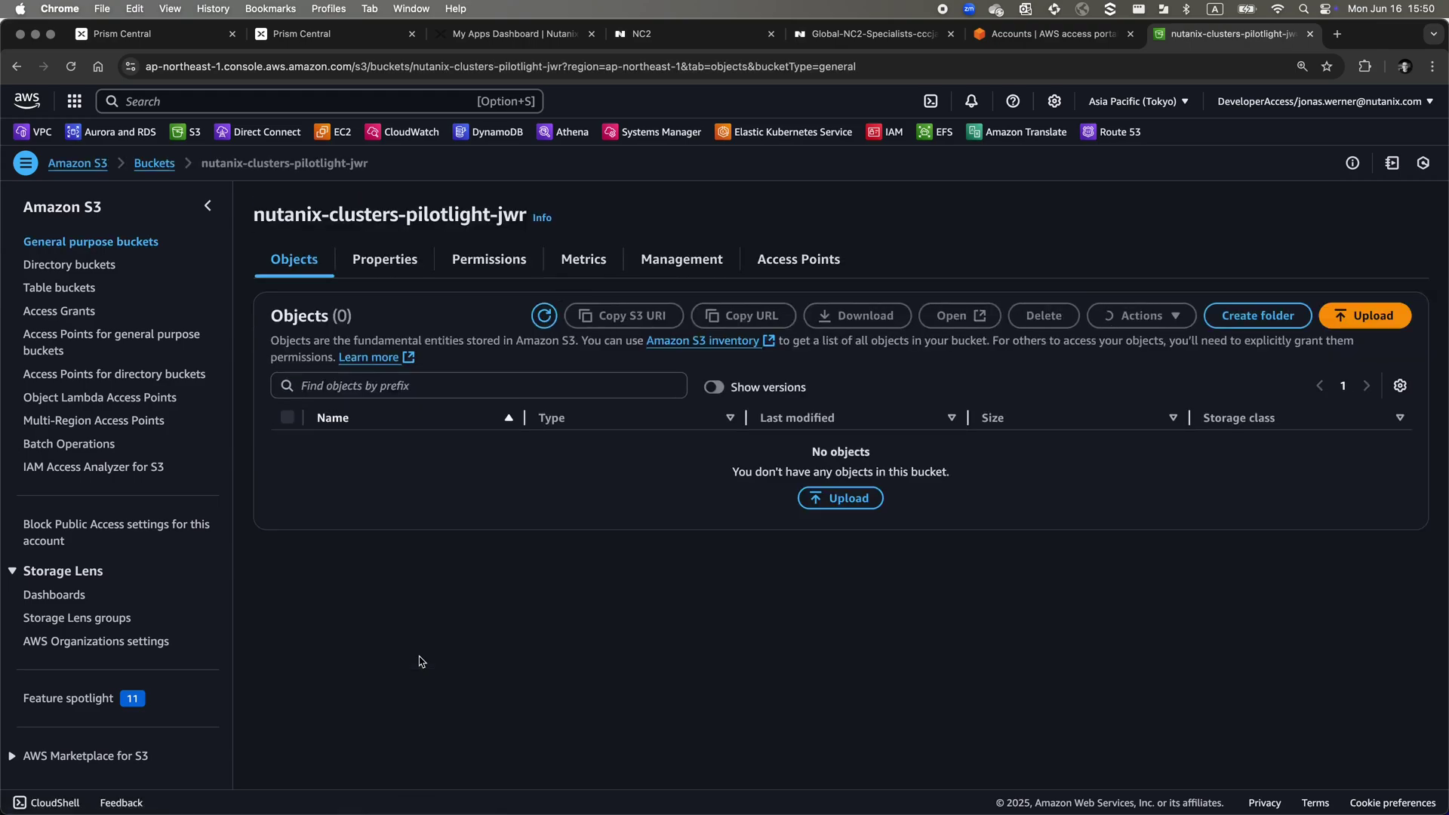
left_click(488, 261)
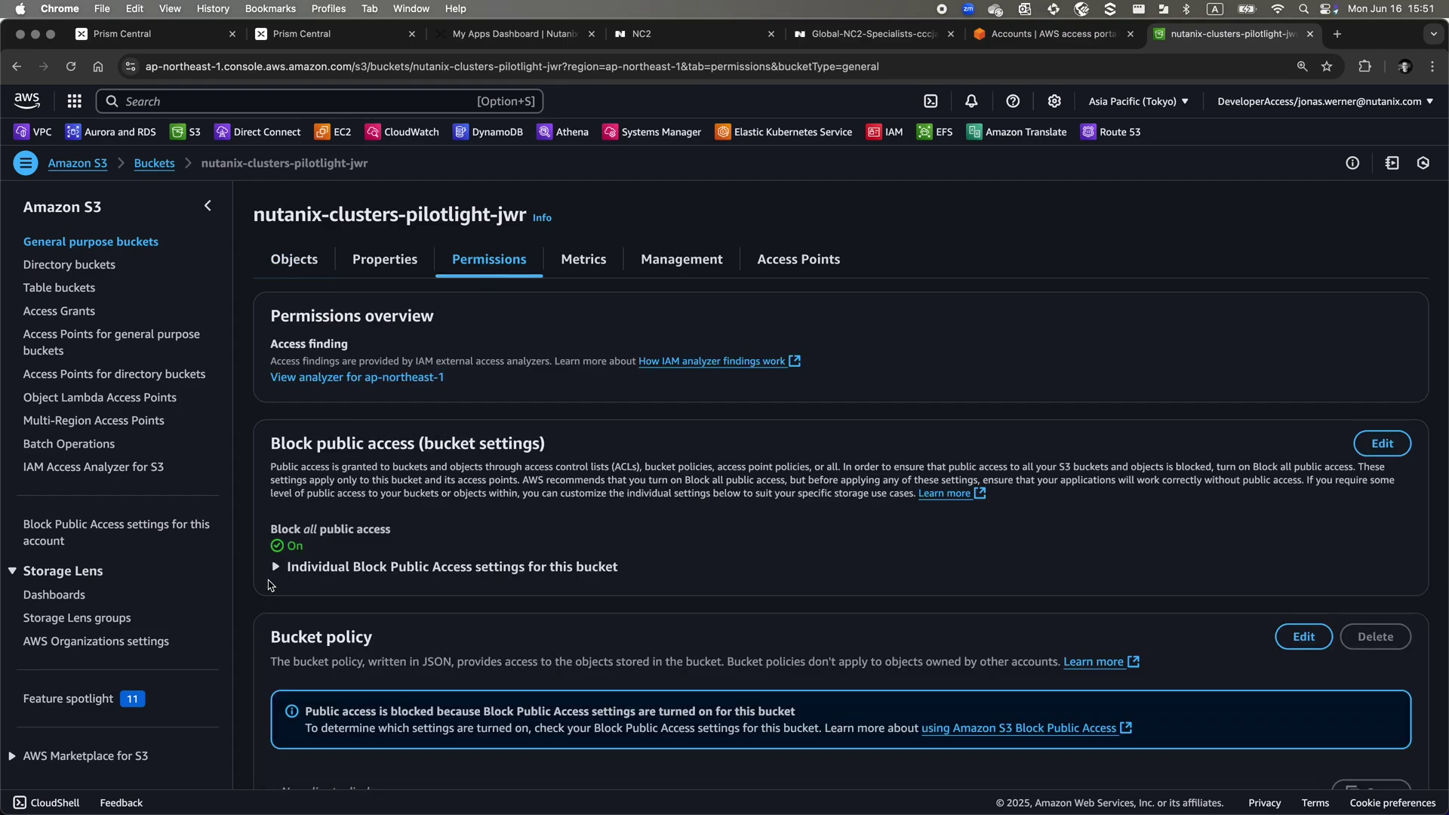
scroll(270, 585, "down", 4)
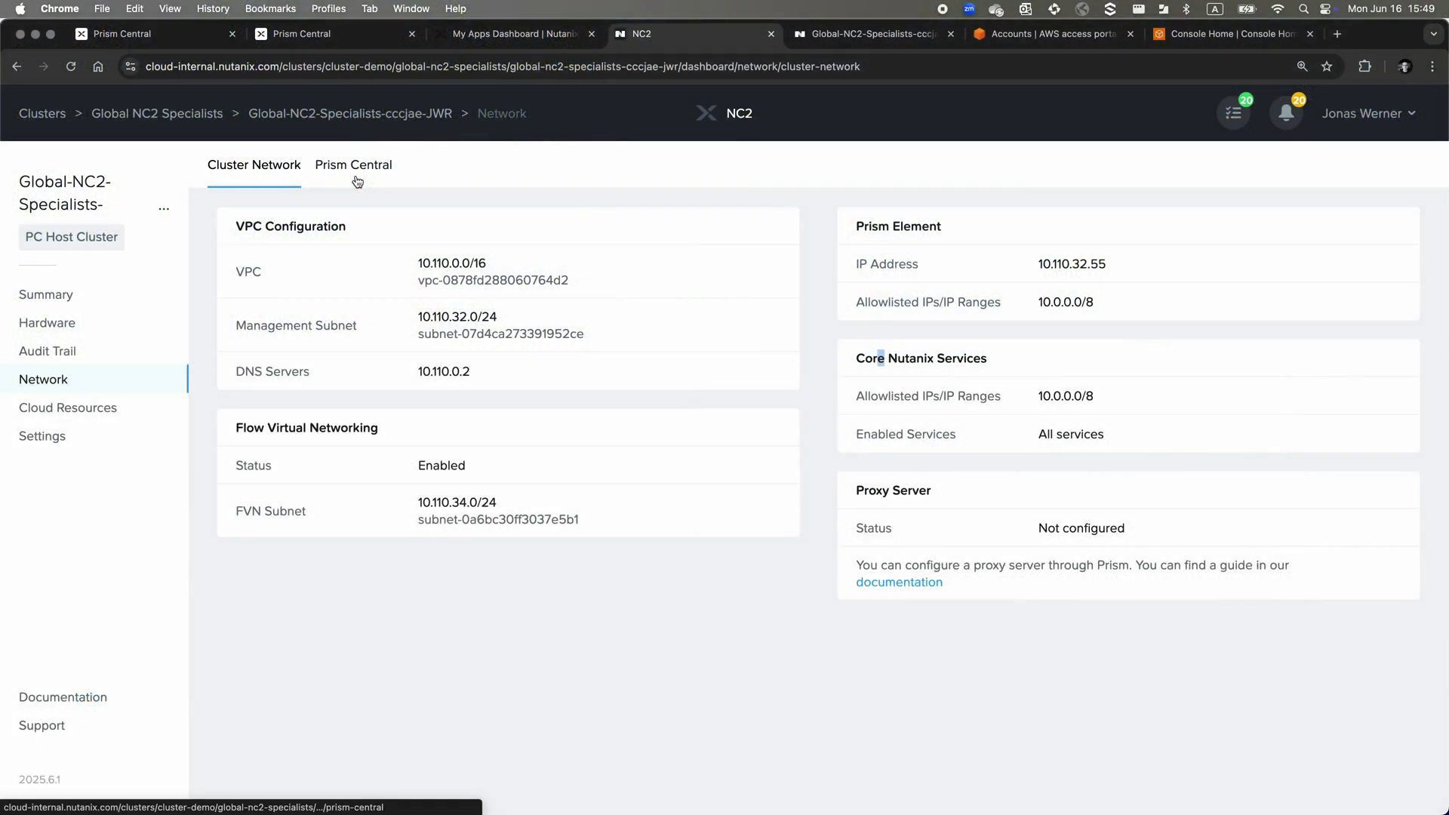
Copy the Prism Central VM IP 10.110.33.200 from the NC2 Console's network details
left_click(354, 179)
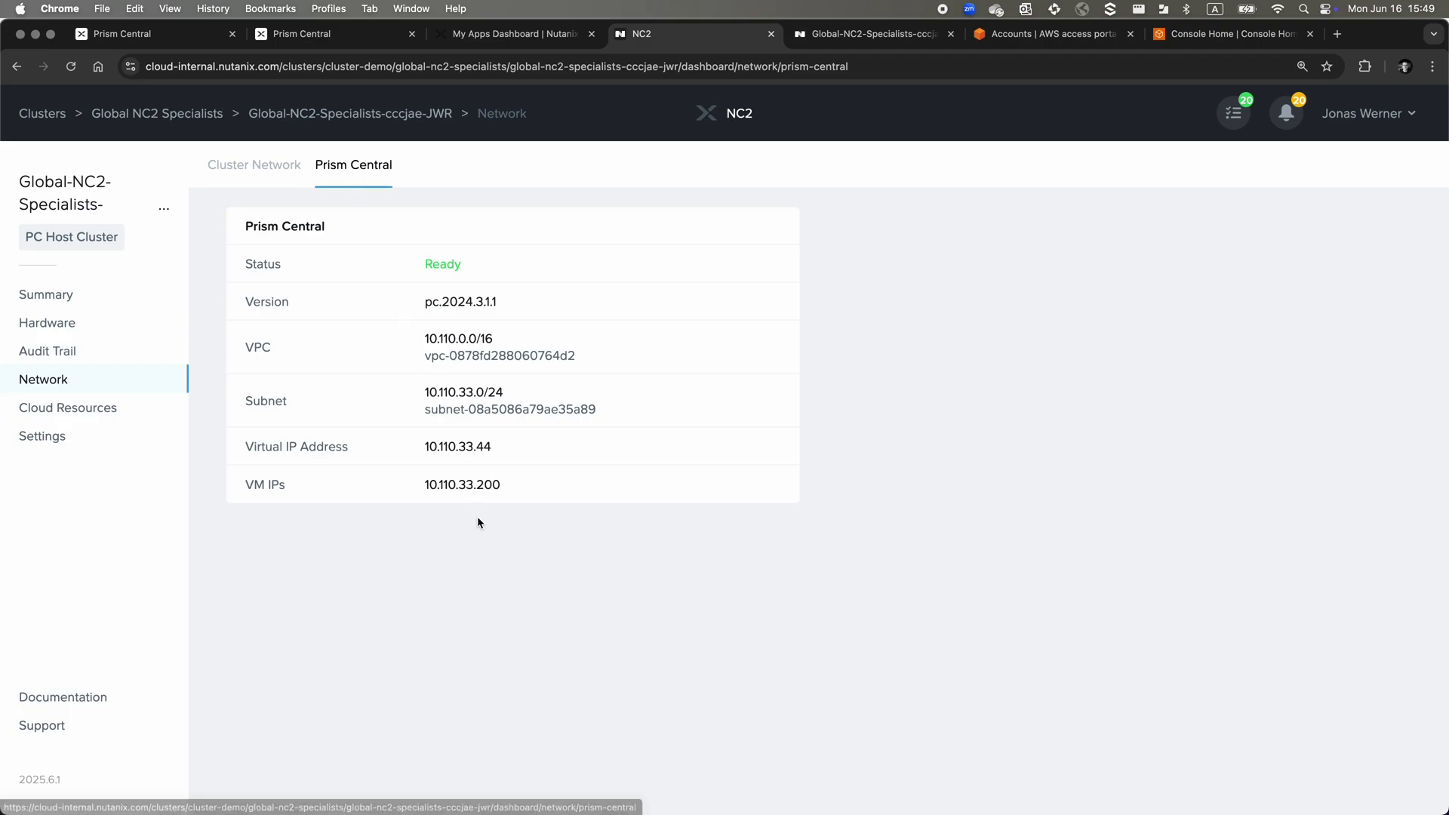
double_click(469, 487)
right_click(468, 487)
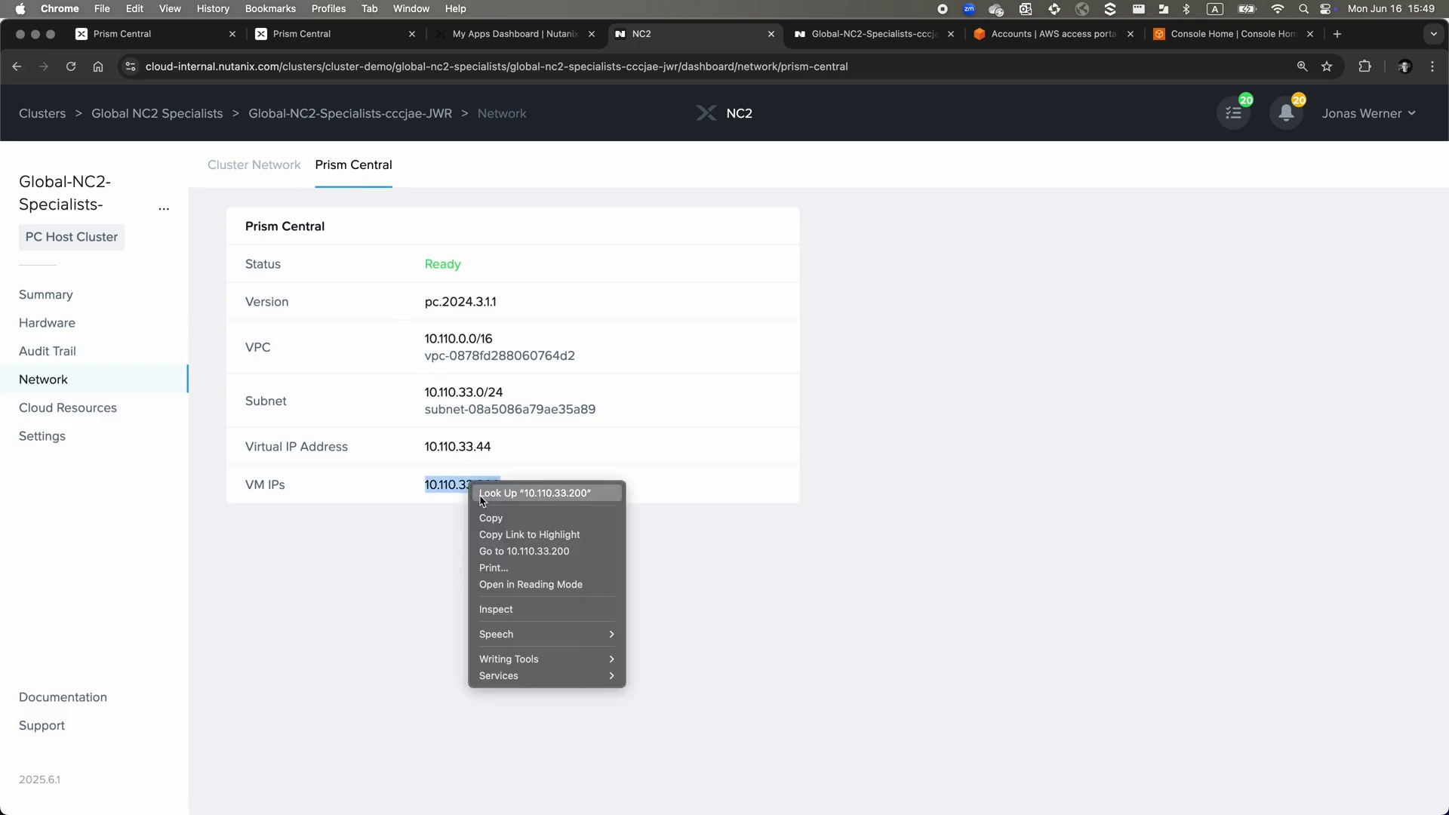
left_click(485, 518)
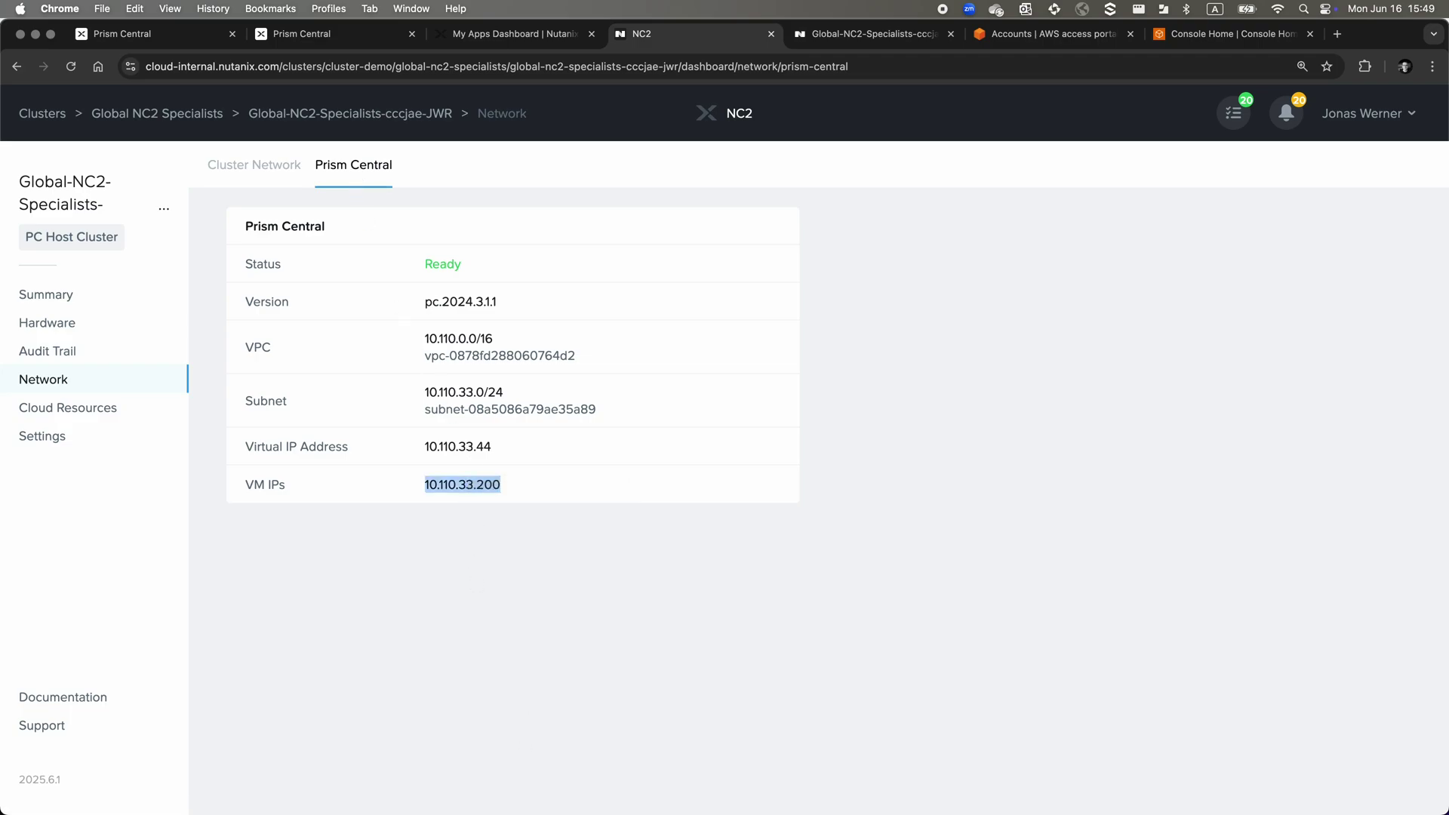
key("super+Tab")
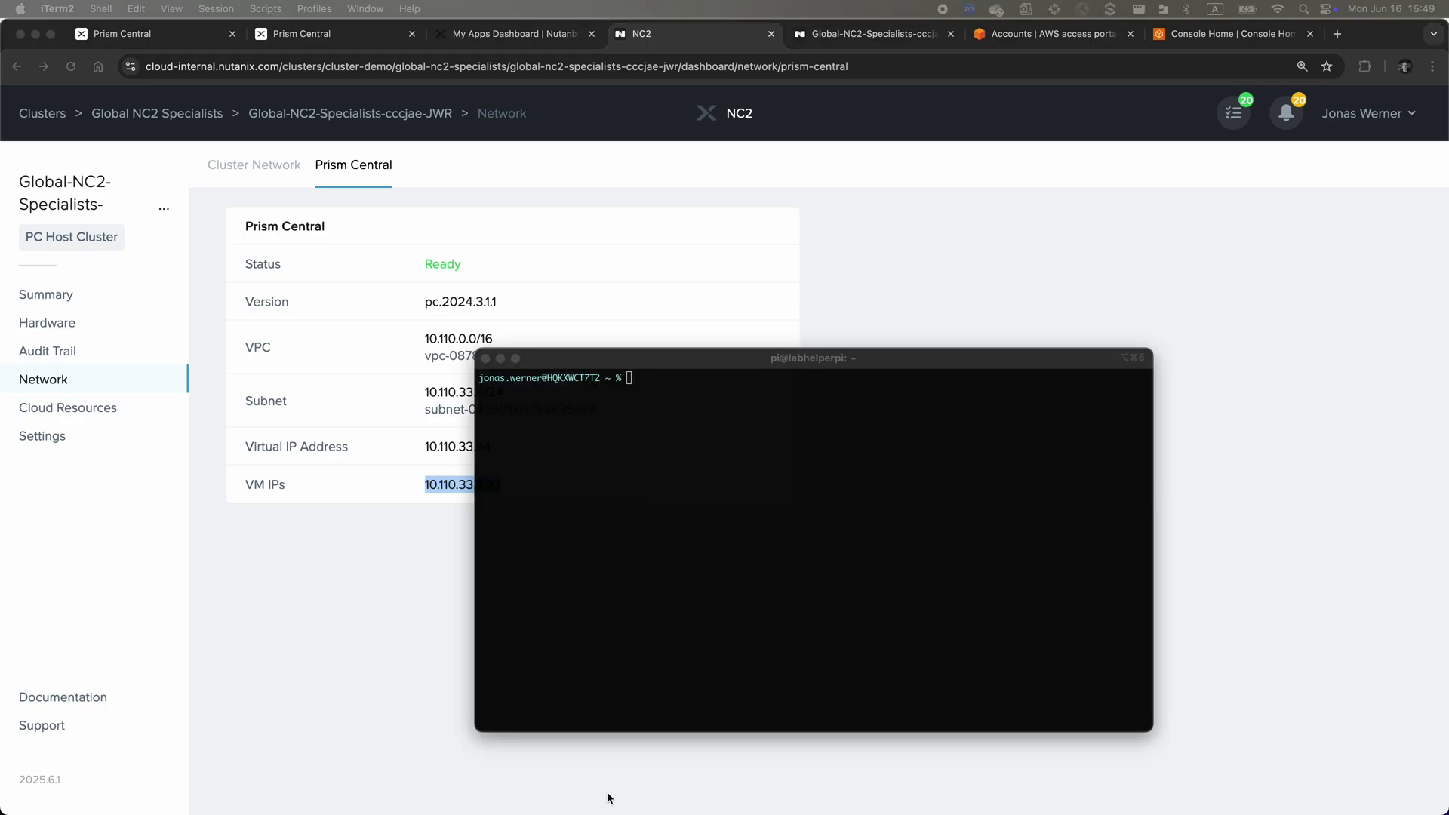
type("ssh ")
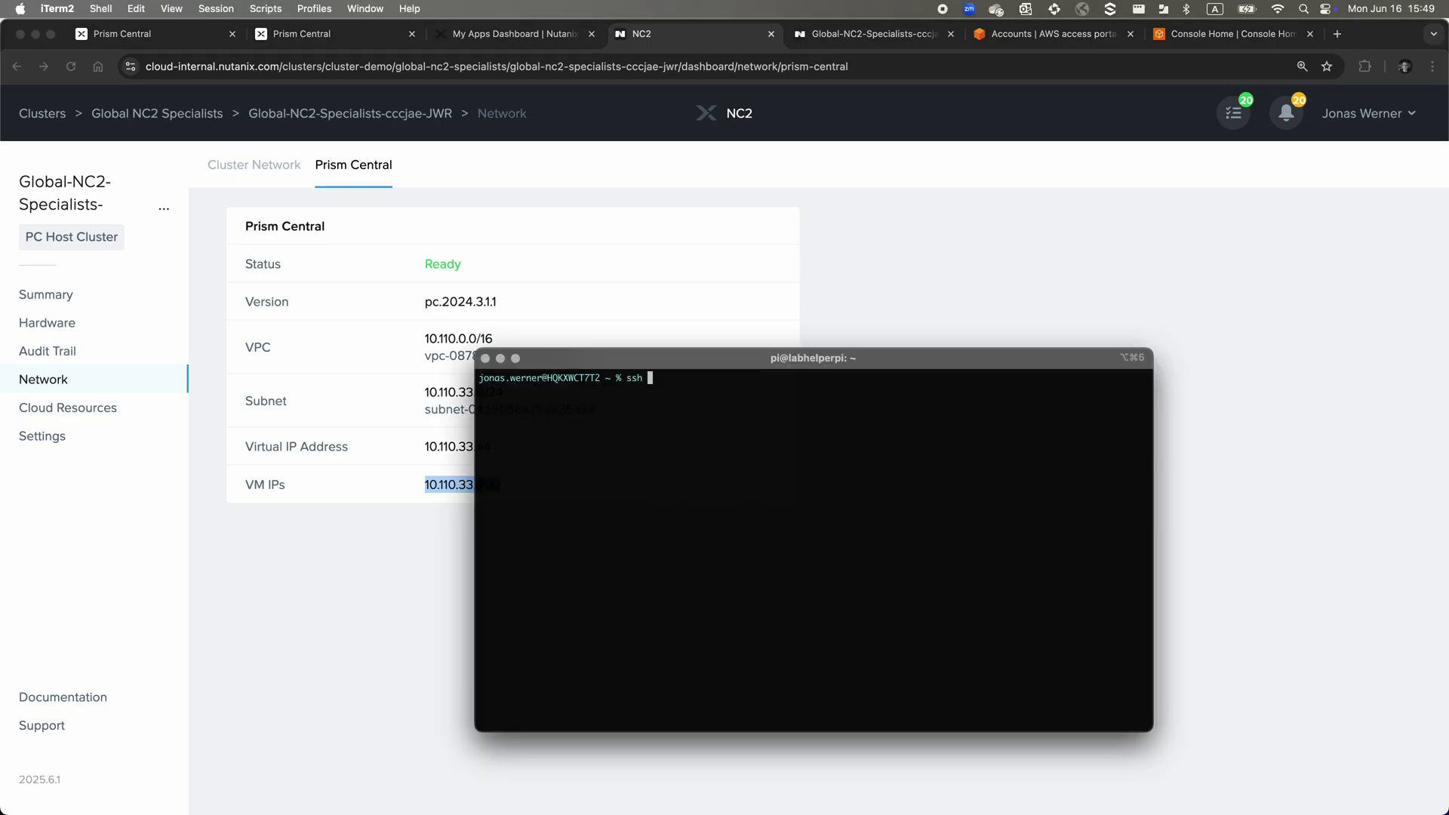
type("nutanix\"")
right_click(802, 422)
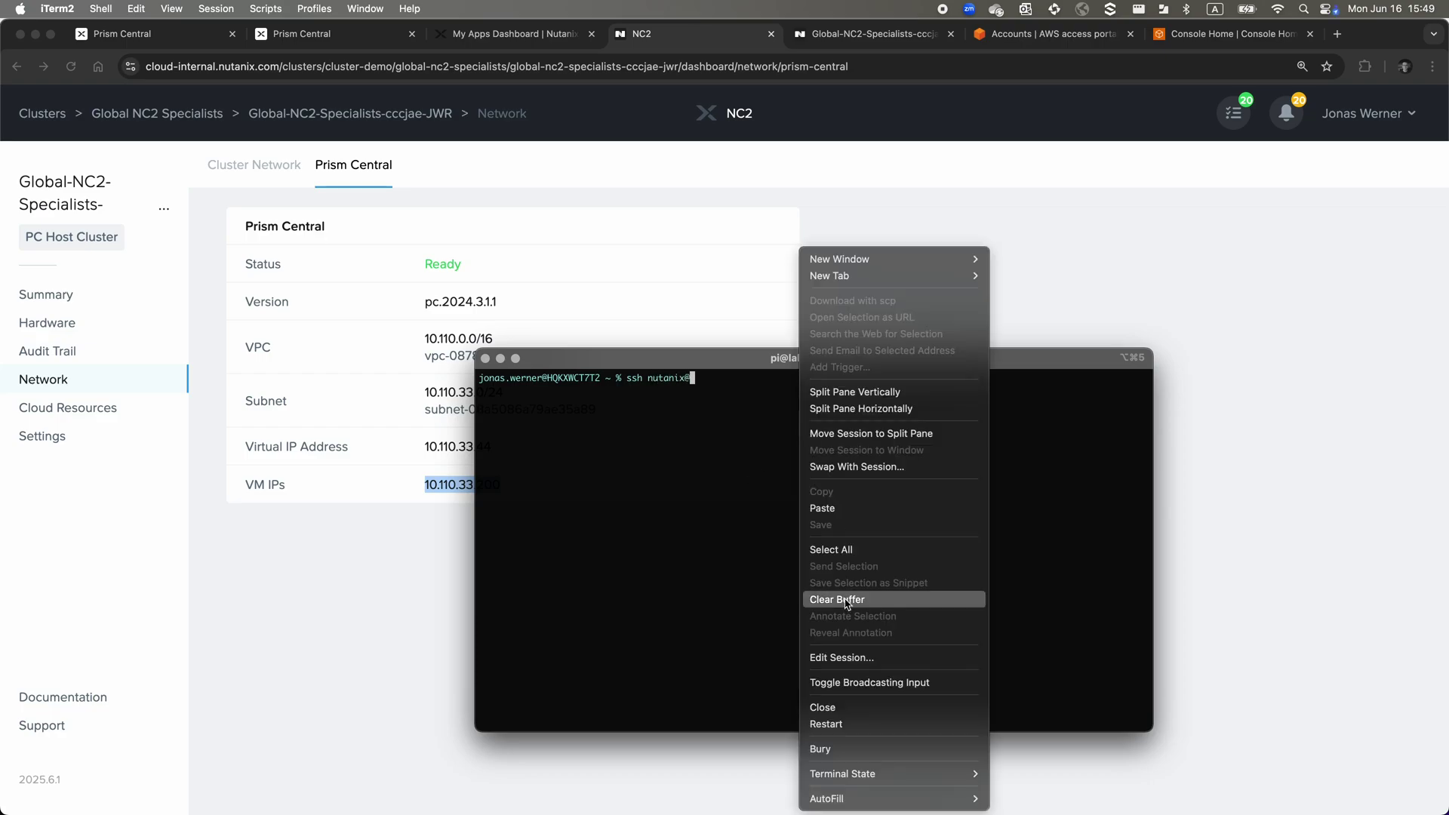
left_click(858, 510)
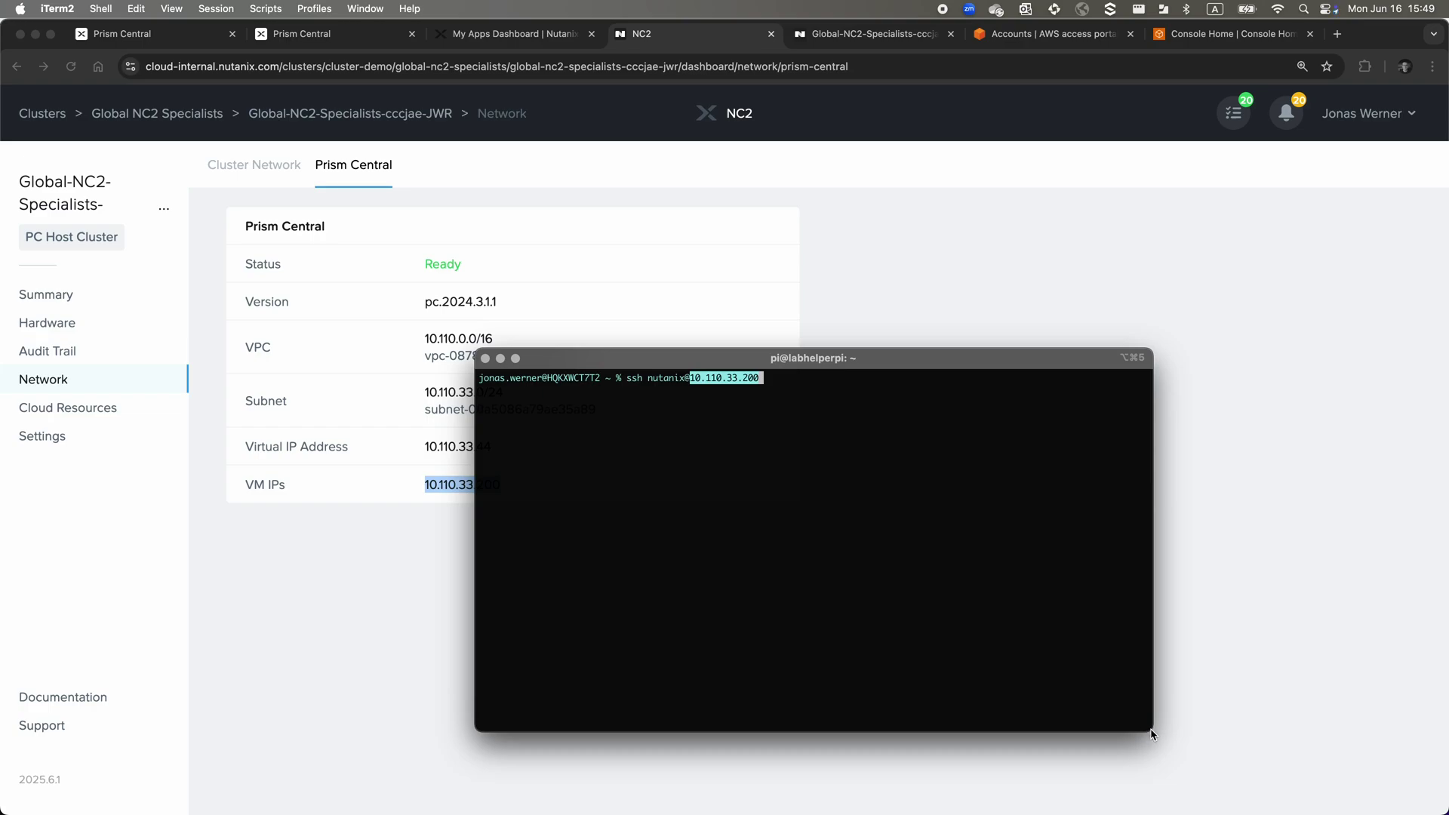
left_click_drag(625, 360, 392, 113)
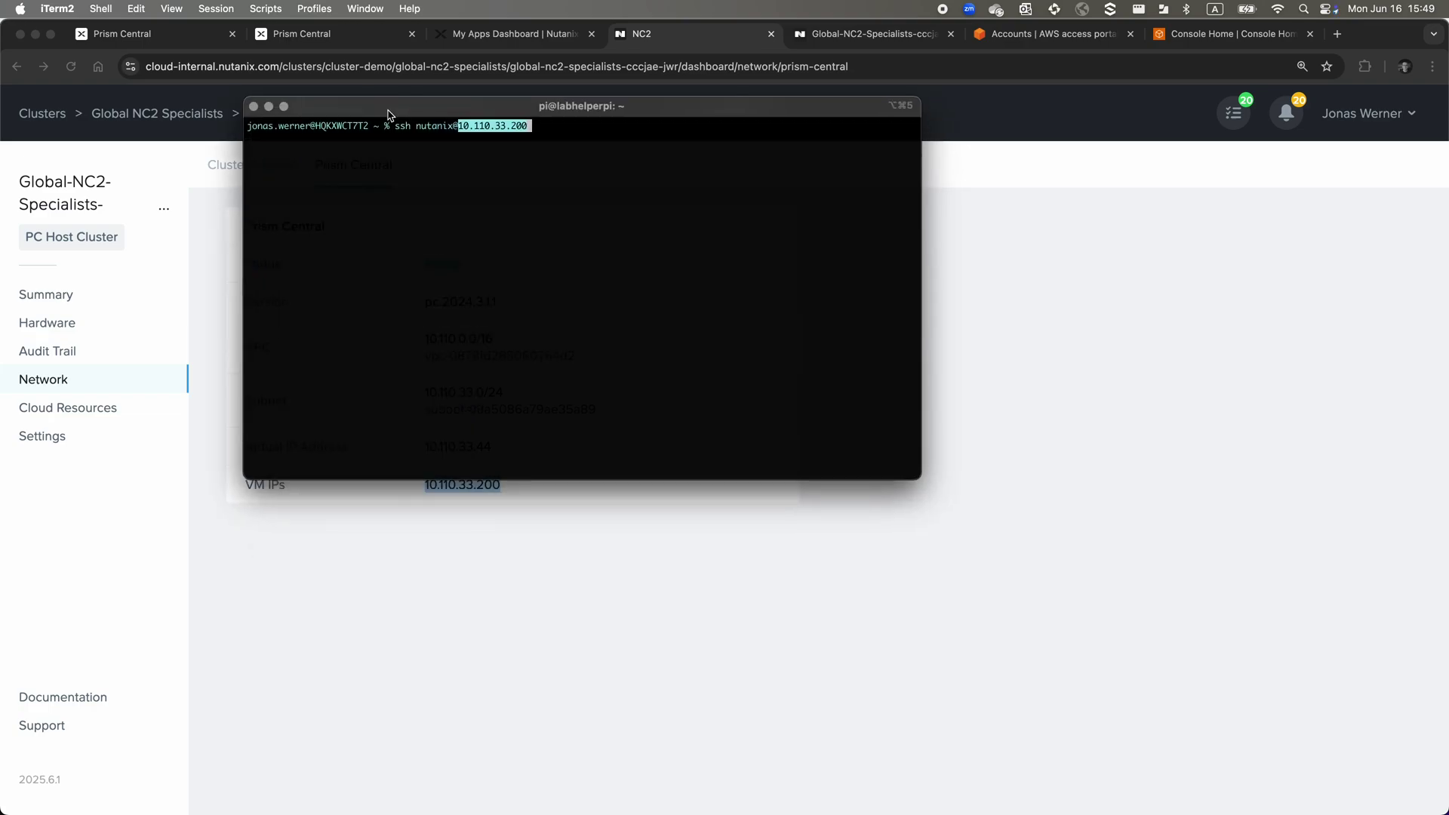
key("super+equal")
key("super+equal")
key("super+equal")
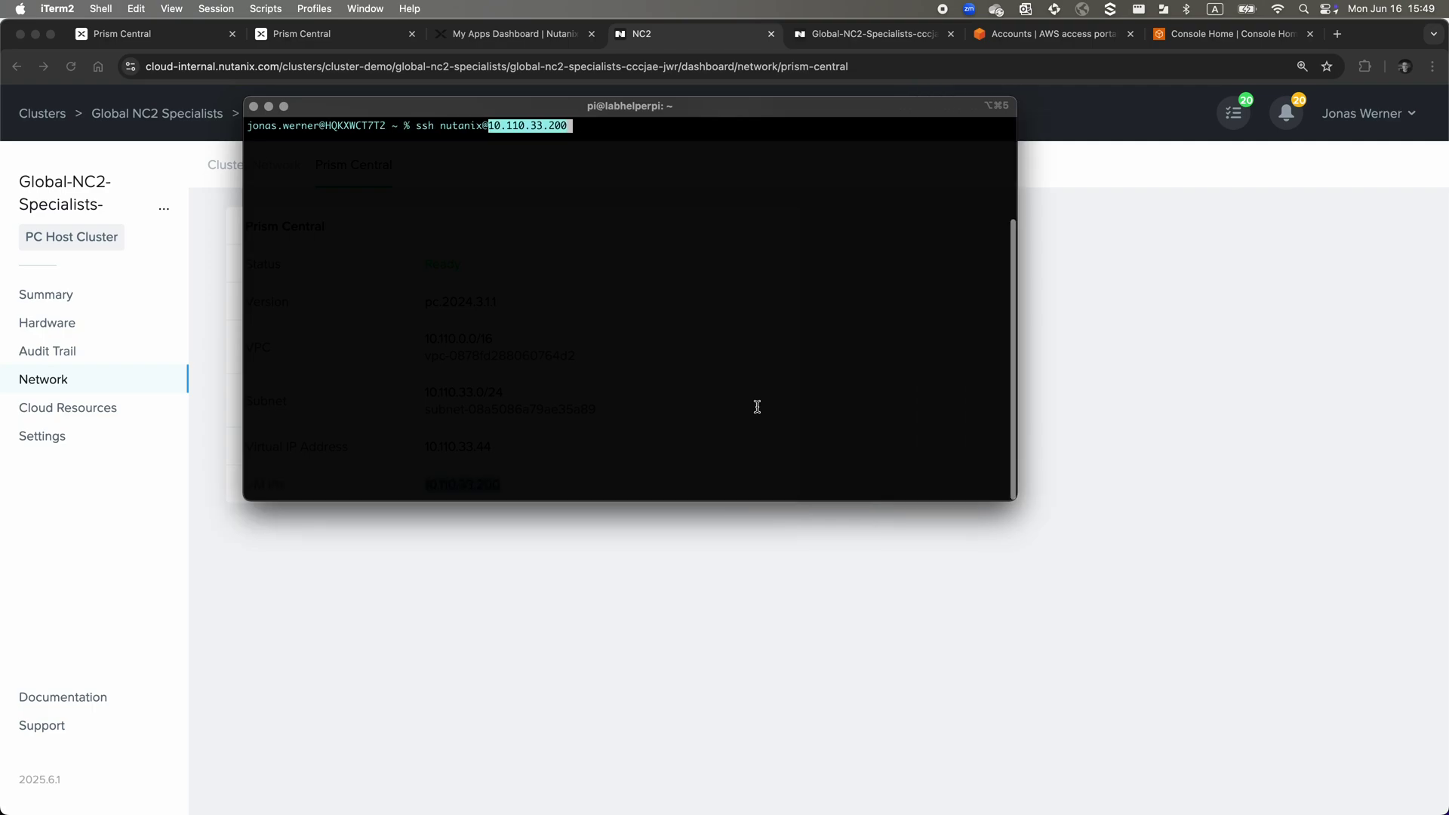
key("Return")
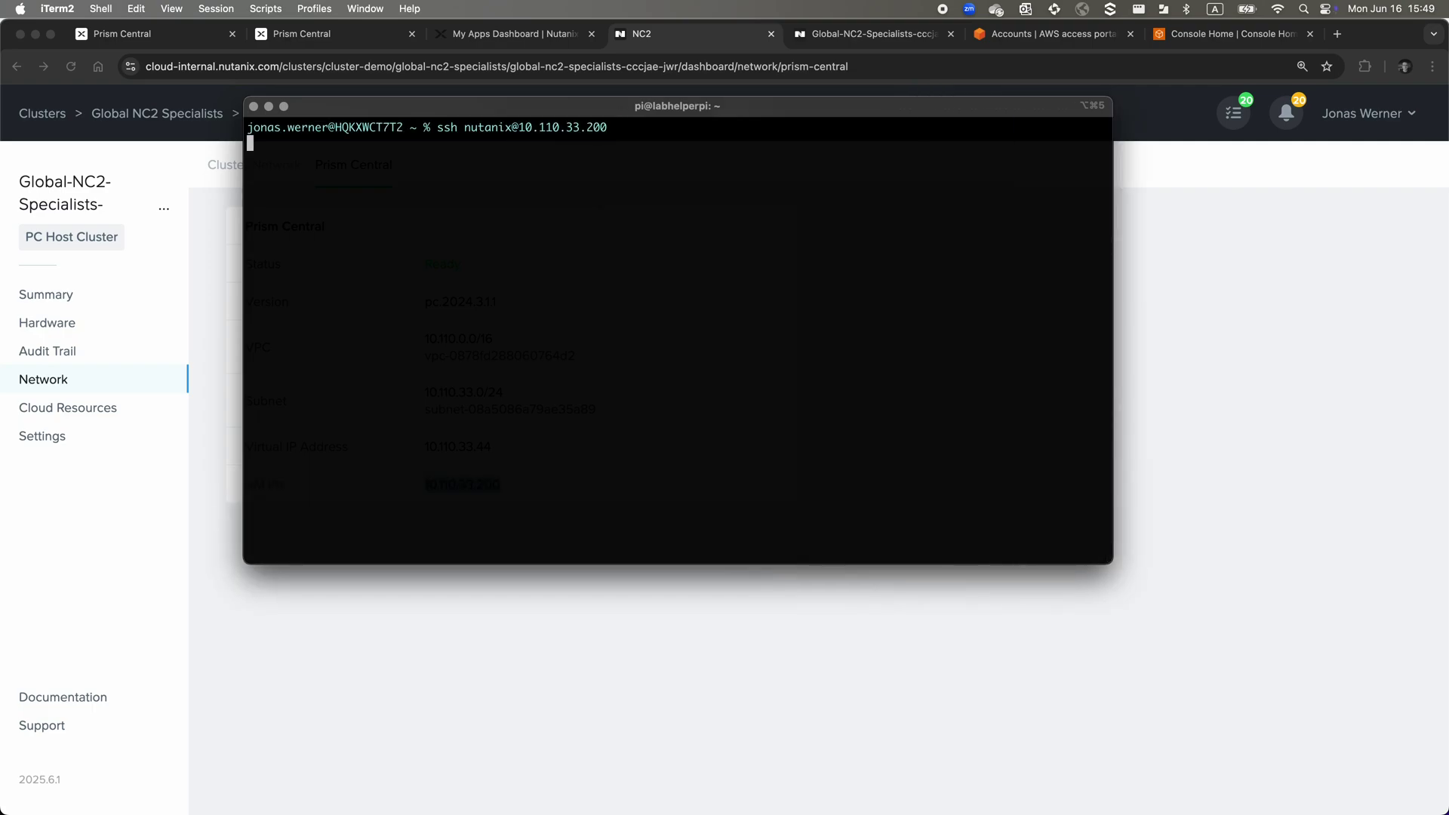
Accept the new host key and log in with the nutanix account password
type("yes")
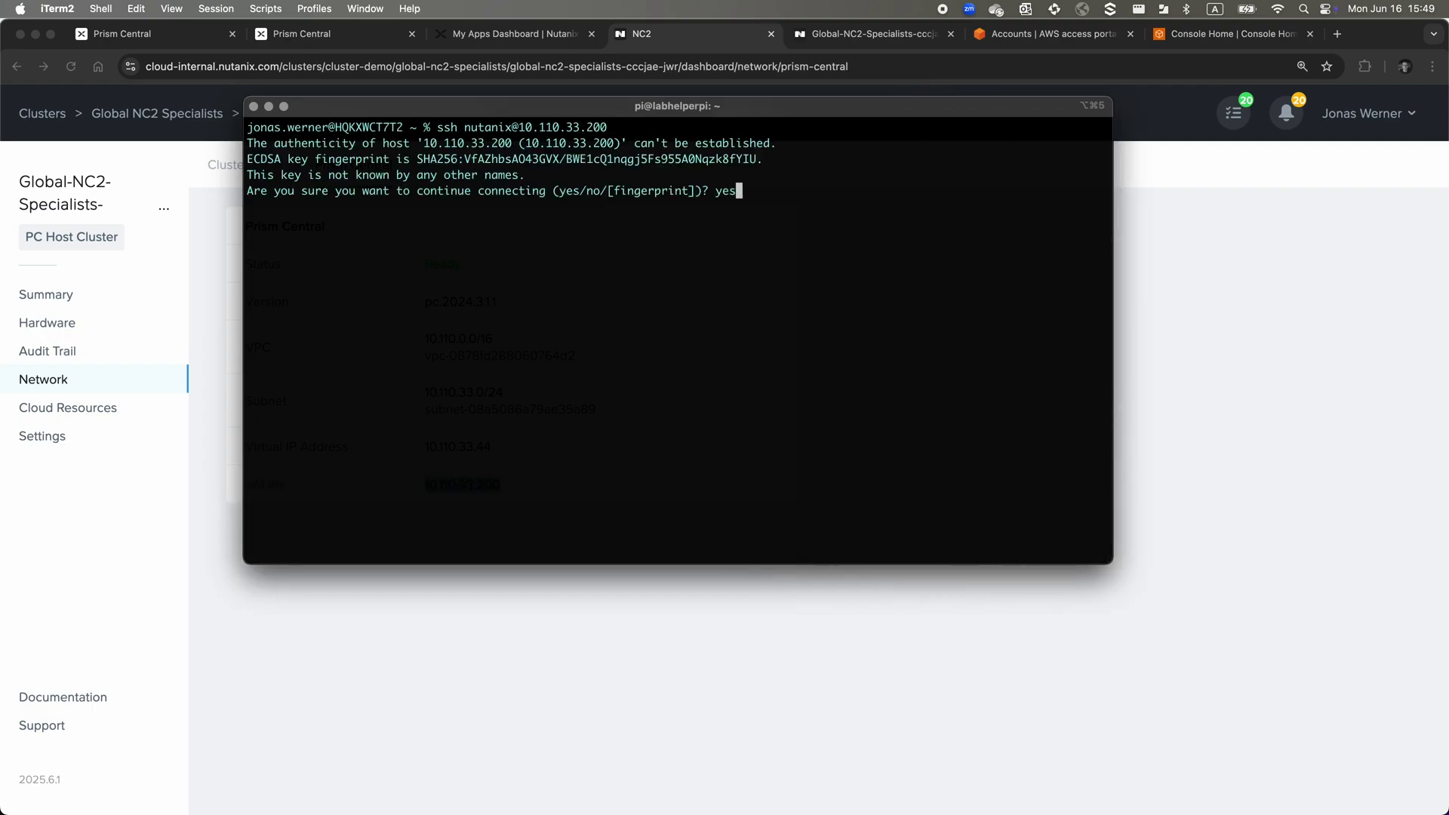
key("Return")
key("Return")
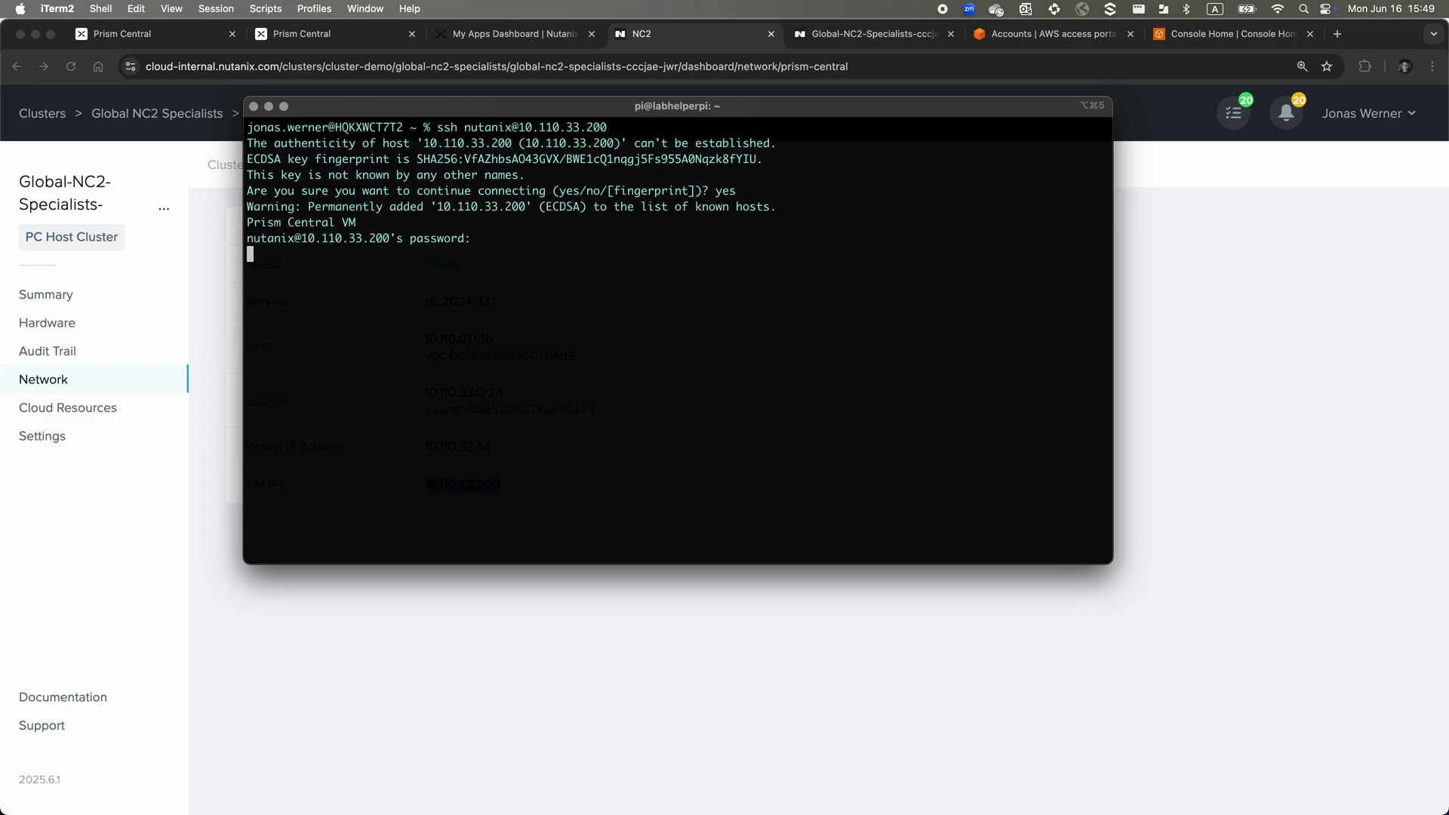
key("Return")
key("Return")
key("Return")
key("Return")
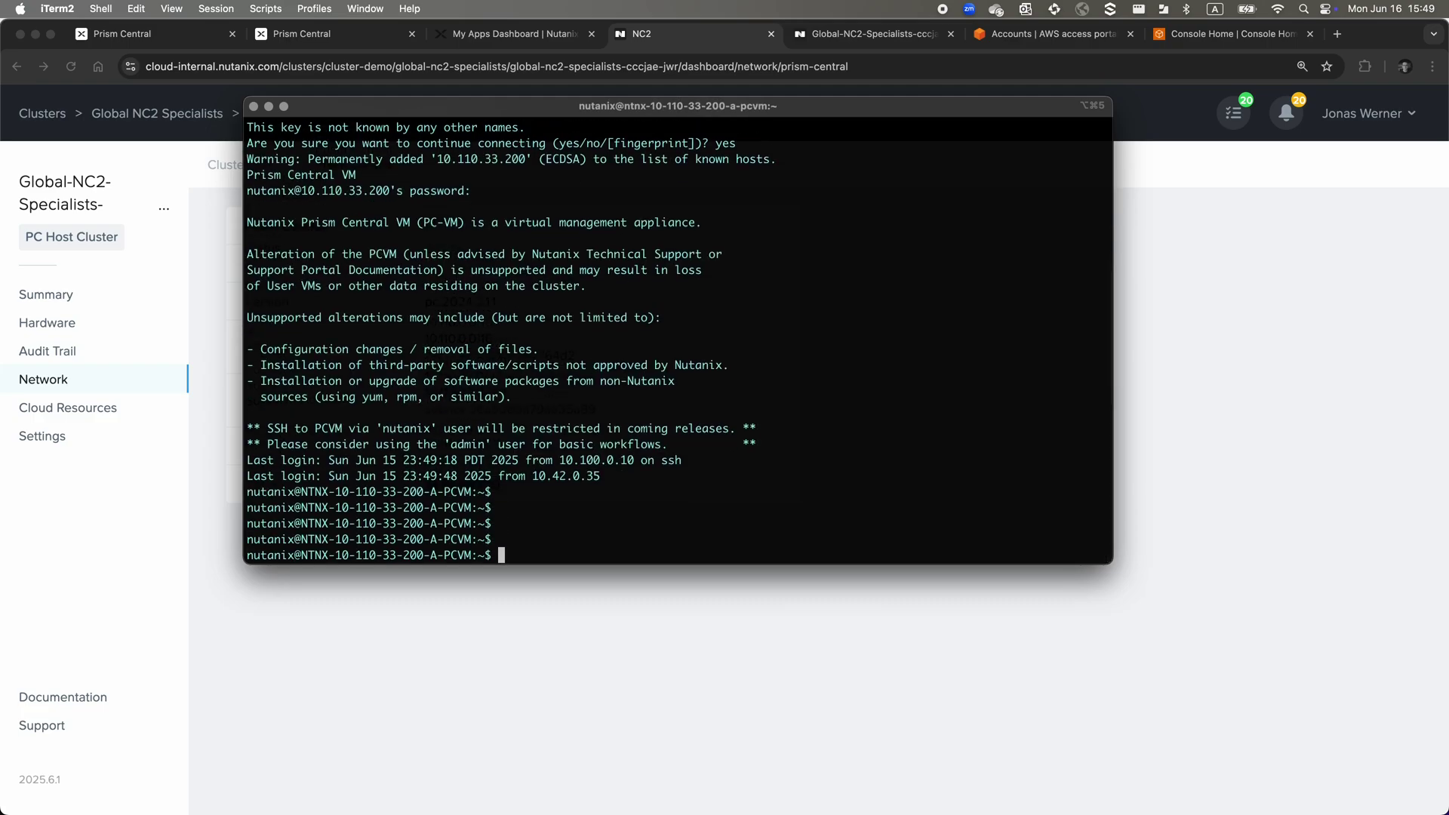
left_click_drag(1112, 565, 1187, 738)
key("Return")
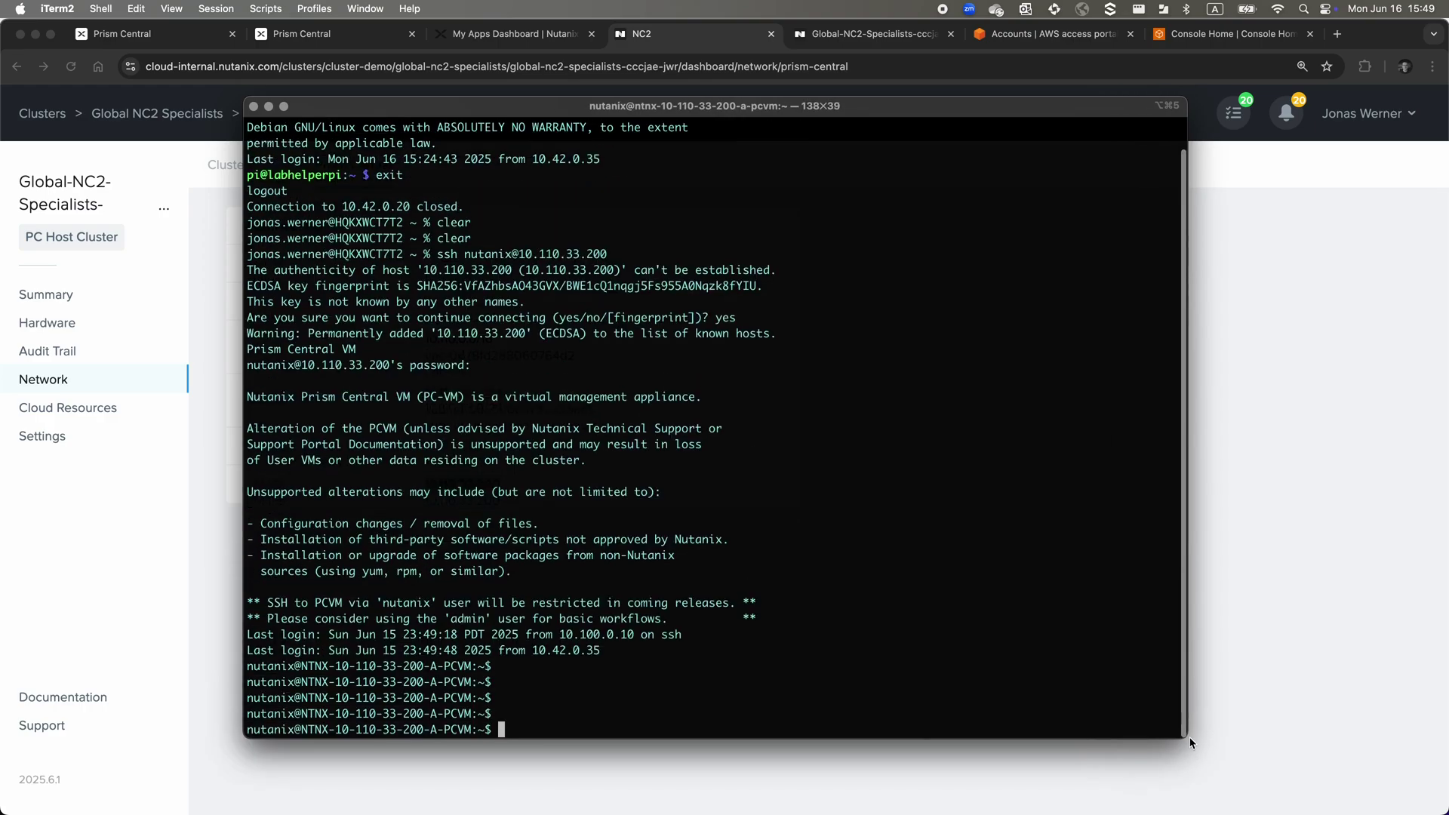
key("Return")
key("Return")
key("Return")
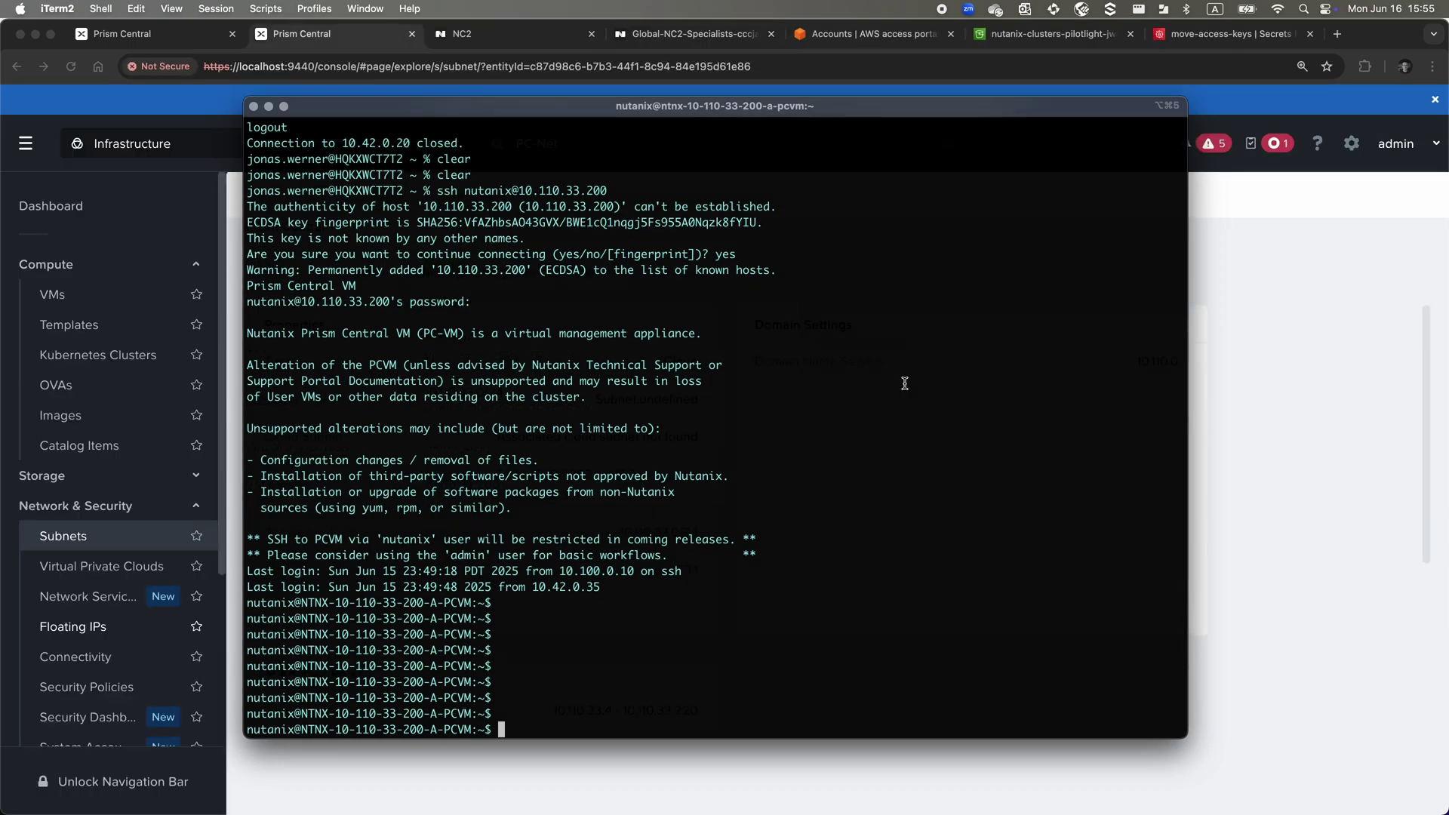
right_click(906, 383)
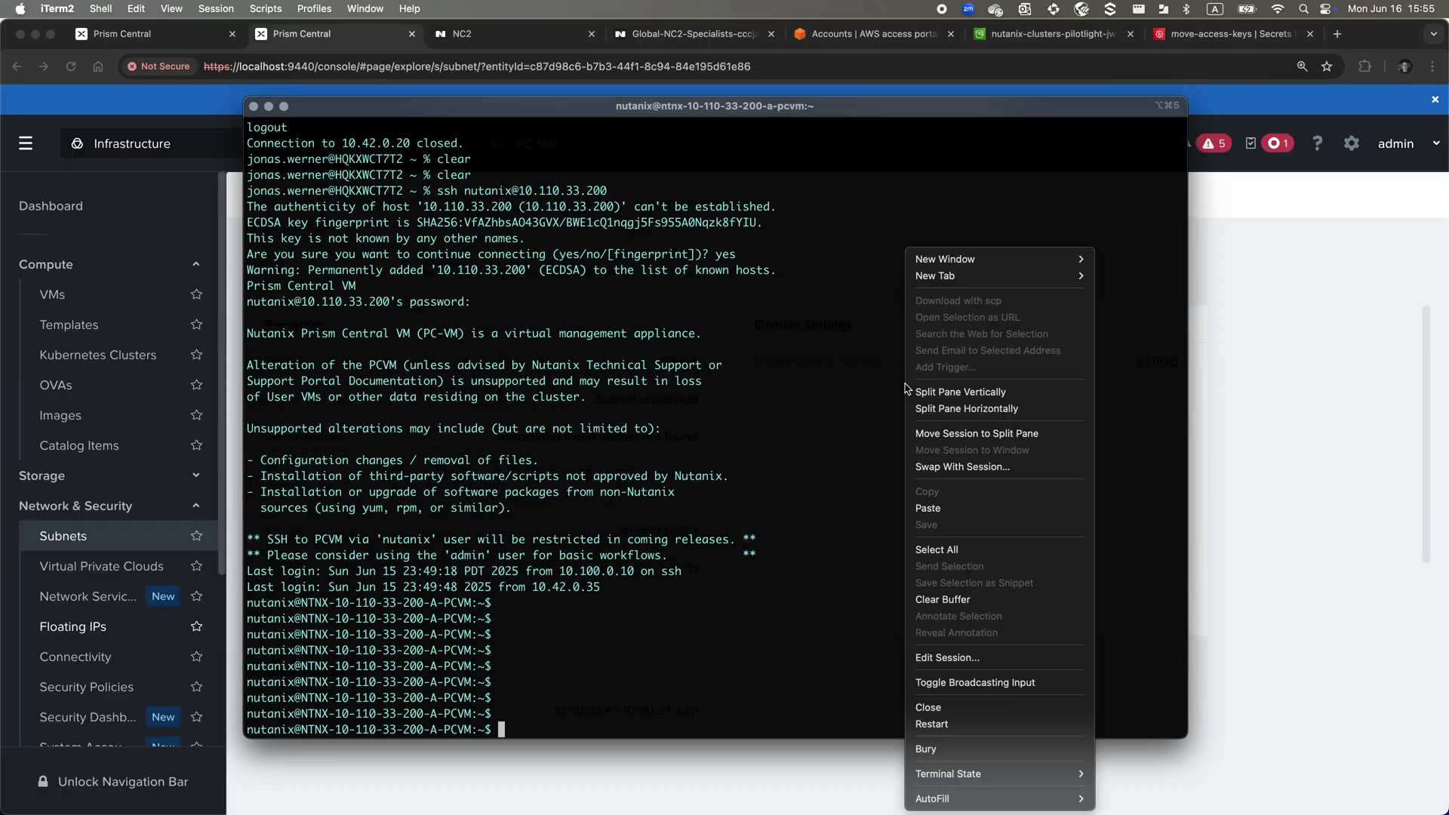
Paste the clustermgmt-cli deploy-cloudSnapEngine command, checking the S3 bucket's region
left_click(935, 507)
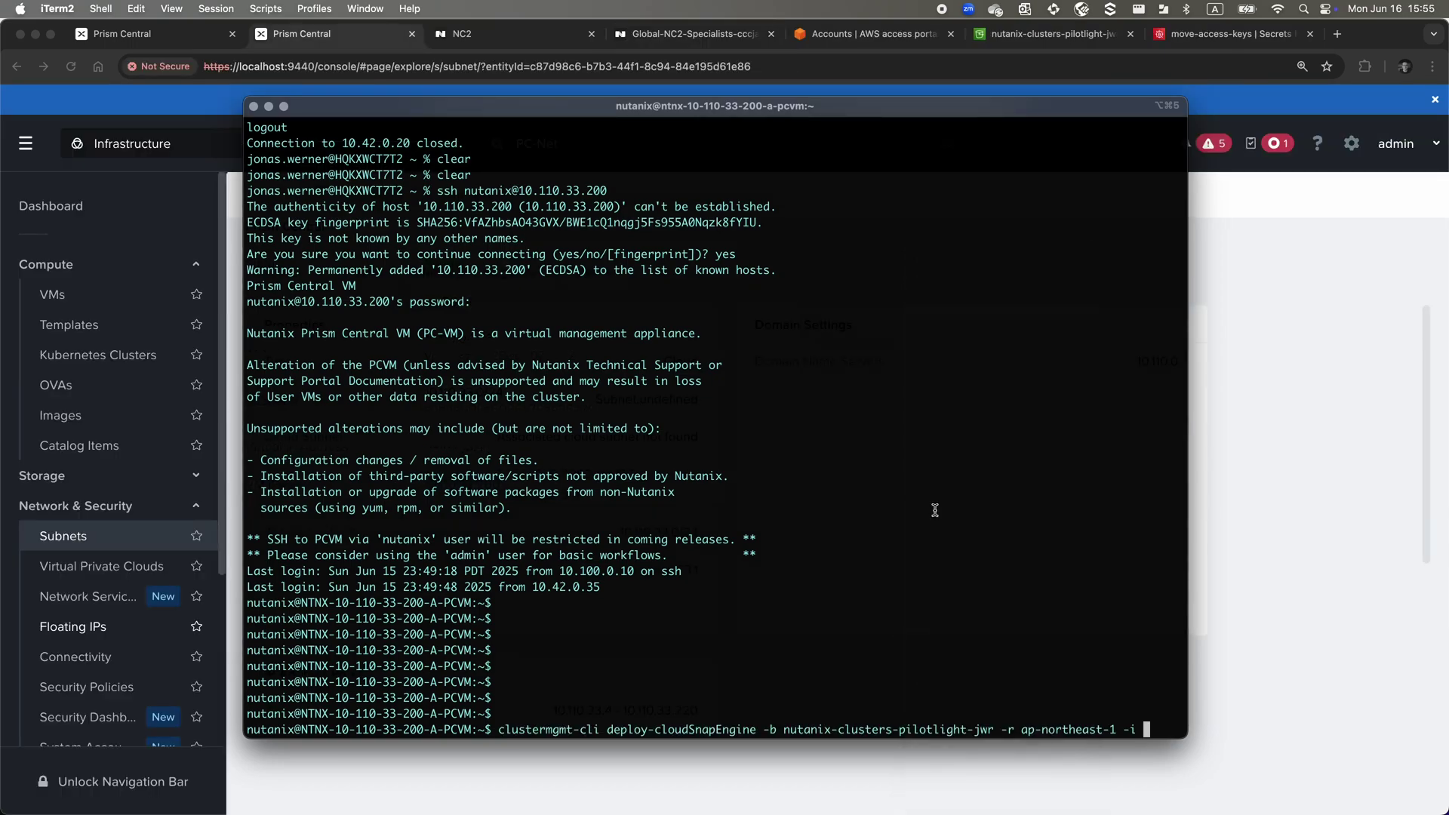
double_click(813, 730)
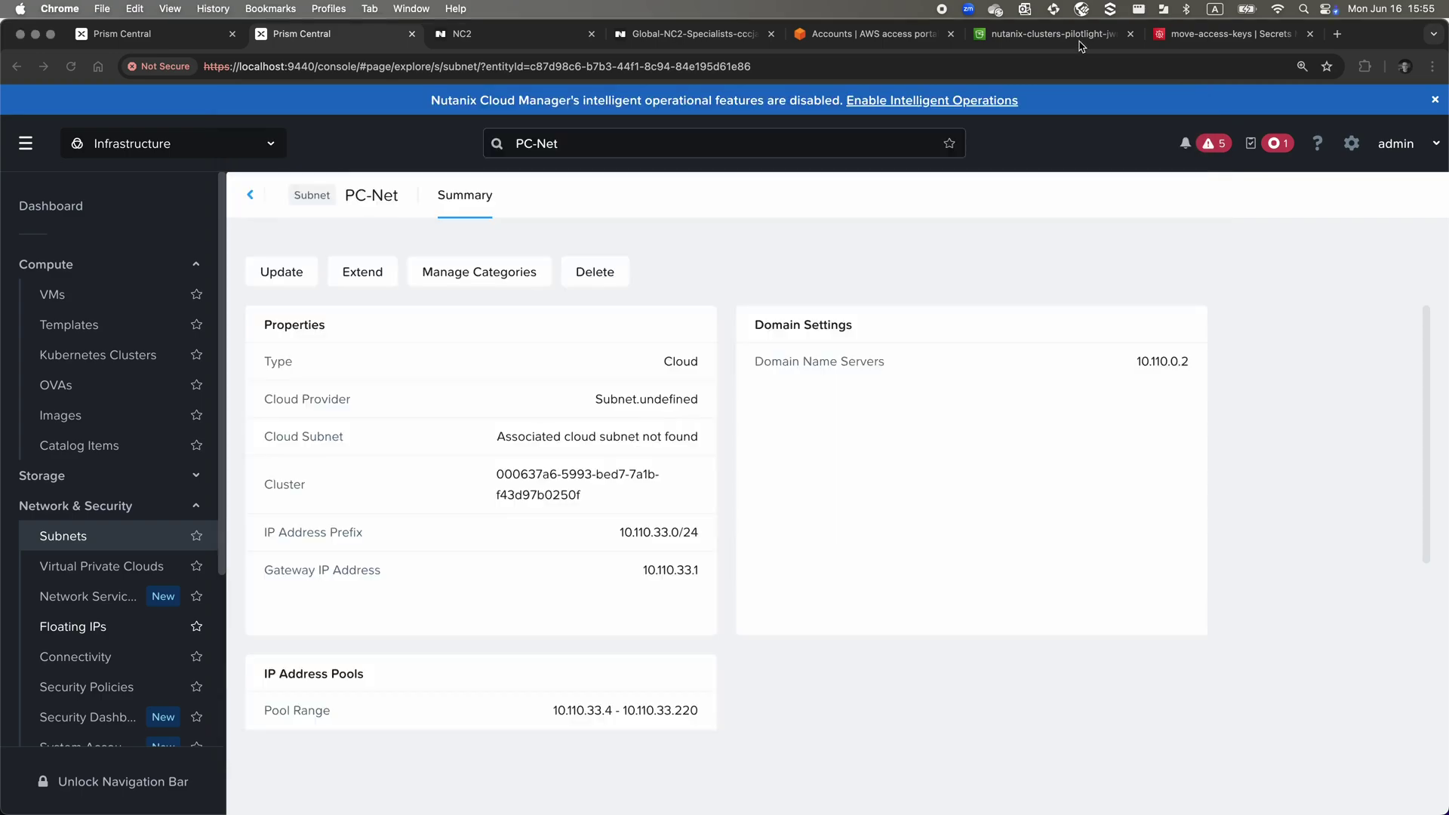
left_click(1084, 40)
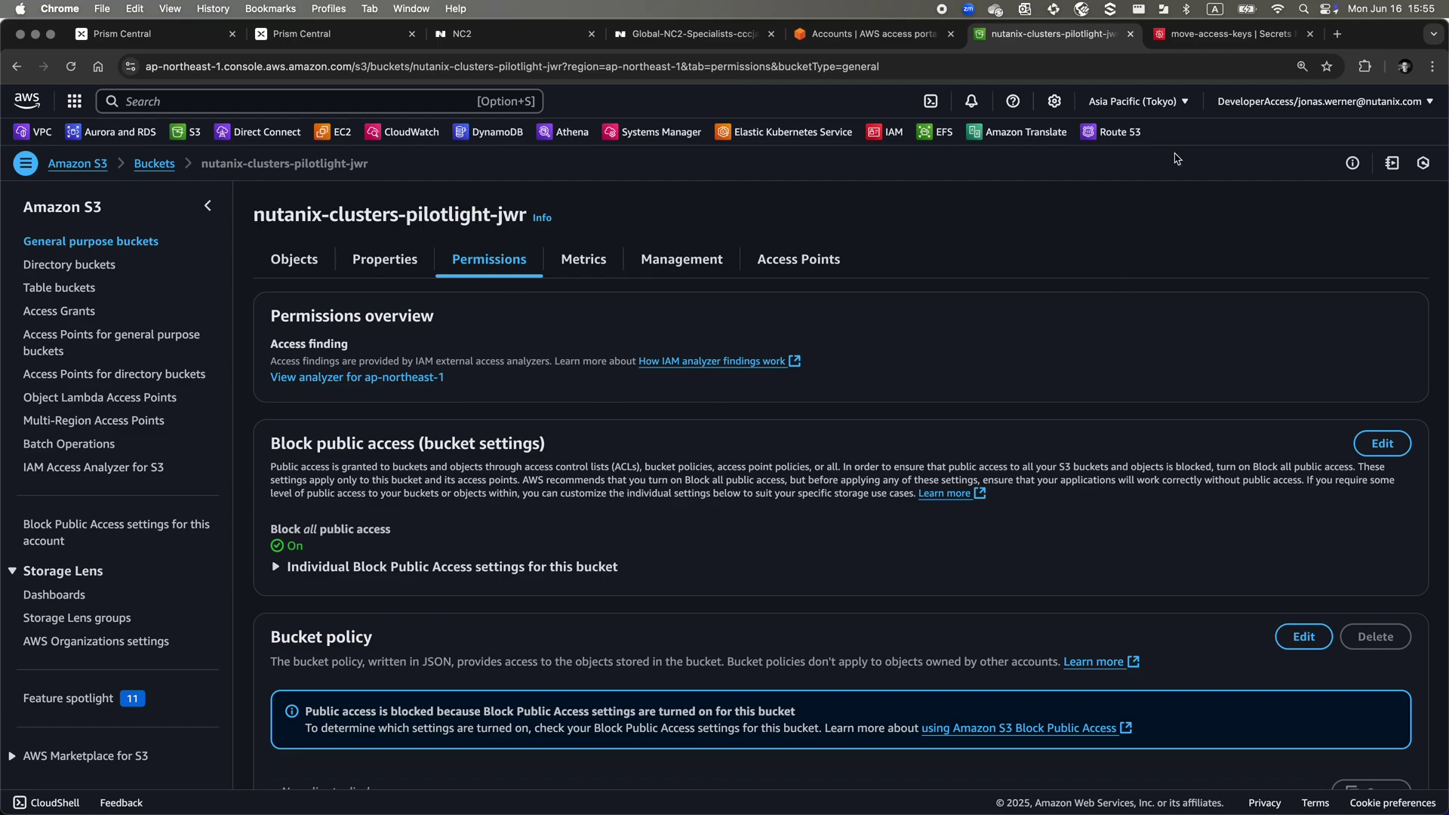
left_click(1173, 105)
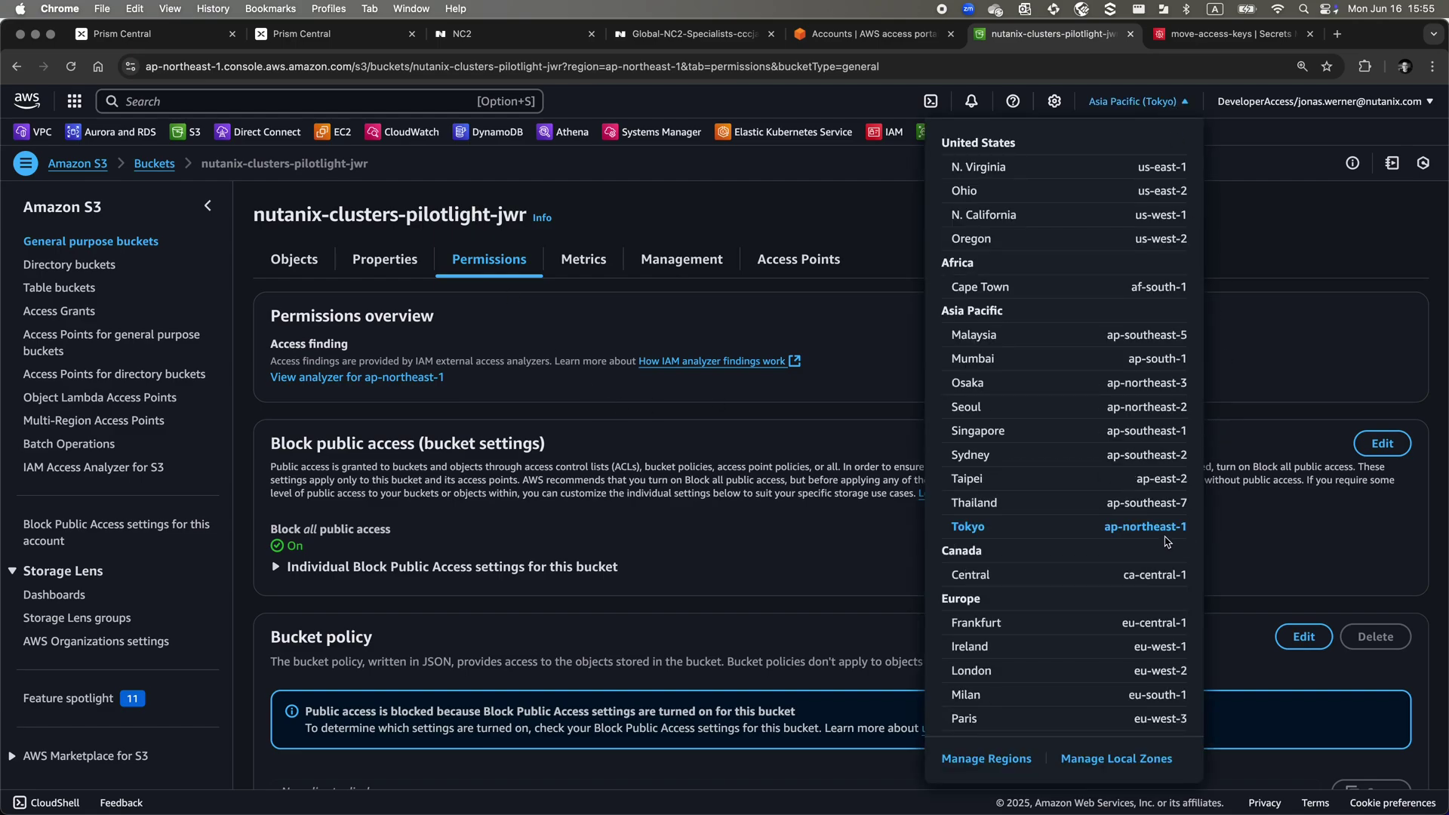
left_click(1257, 507)
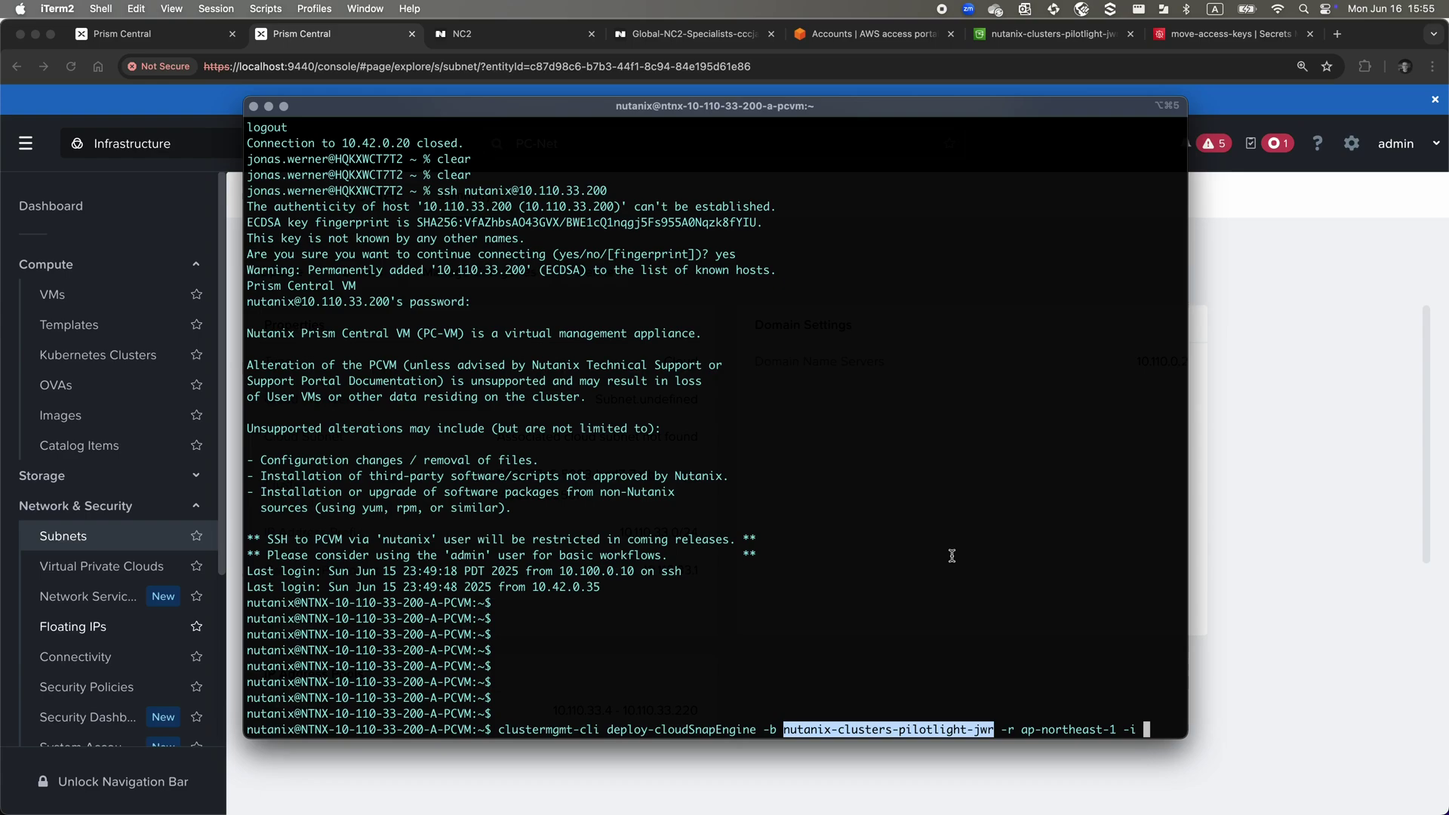
left_click(1088, 525)
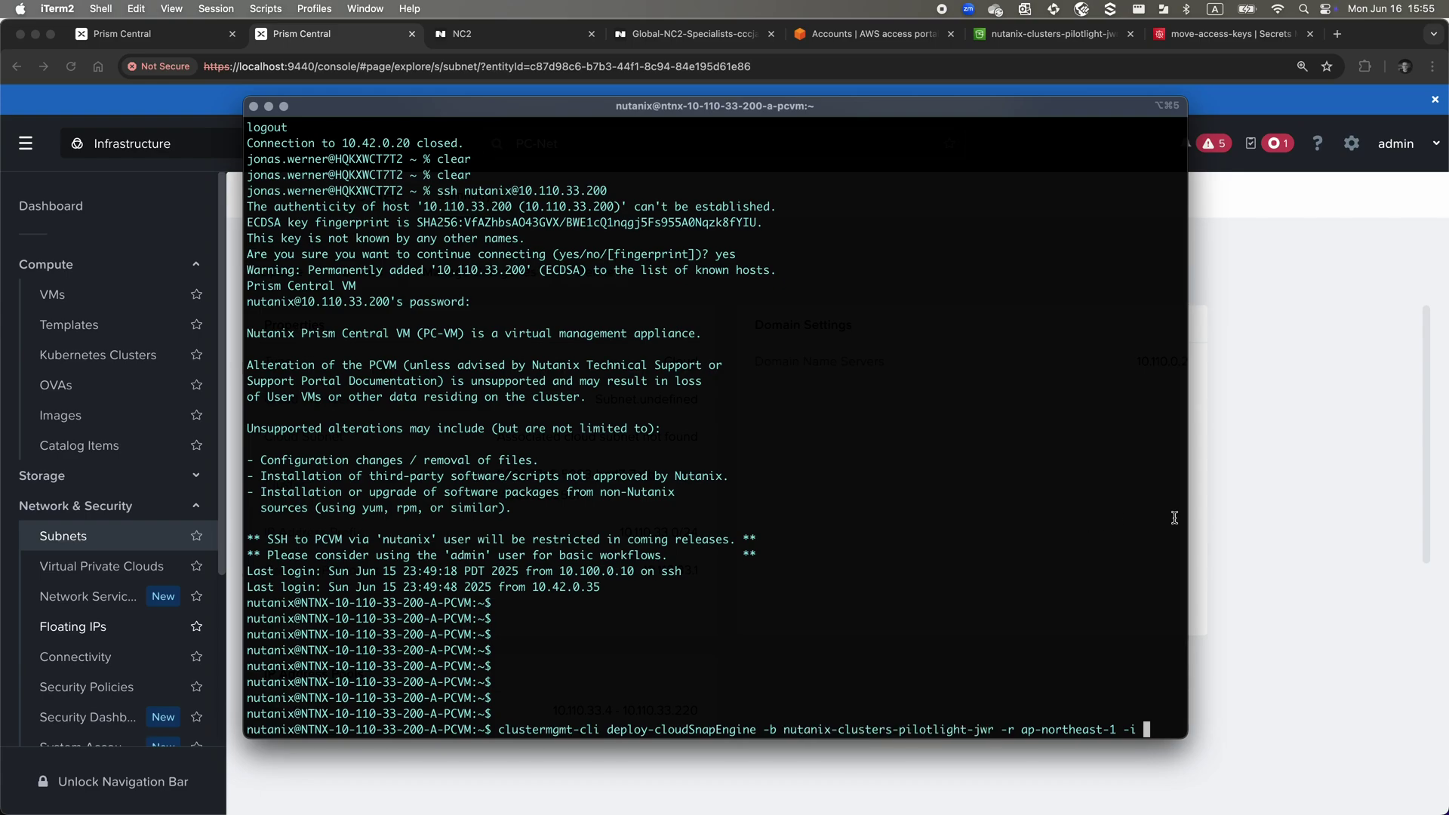
left_click_drag(1190, 515, 1371, 491)
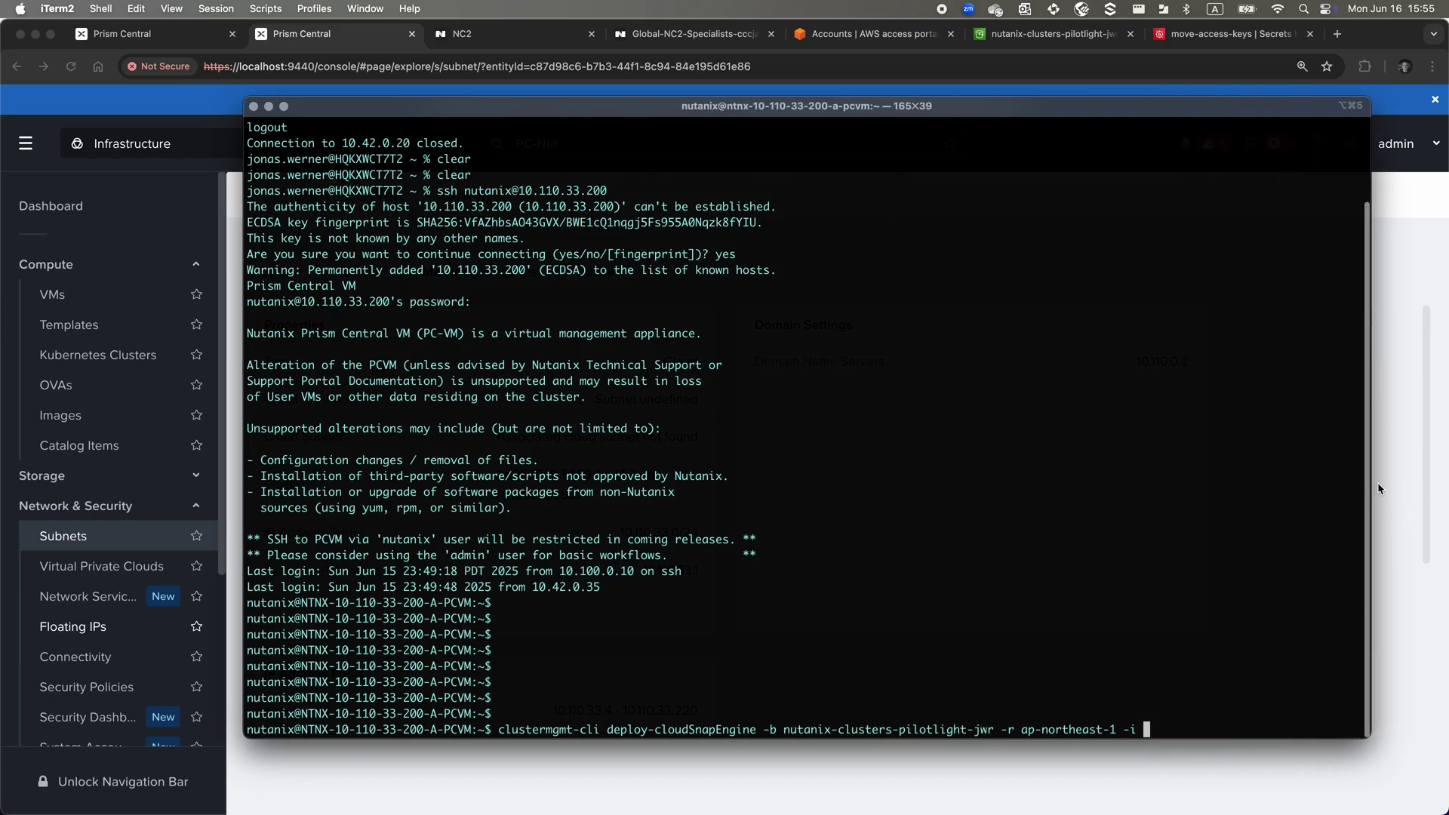
type("]")
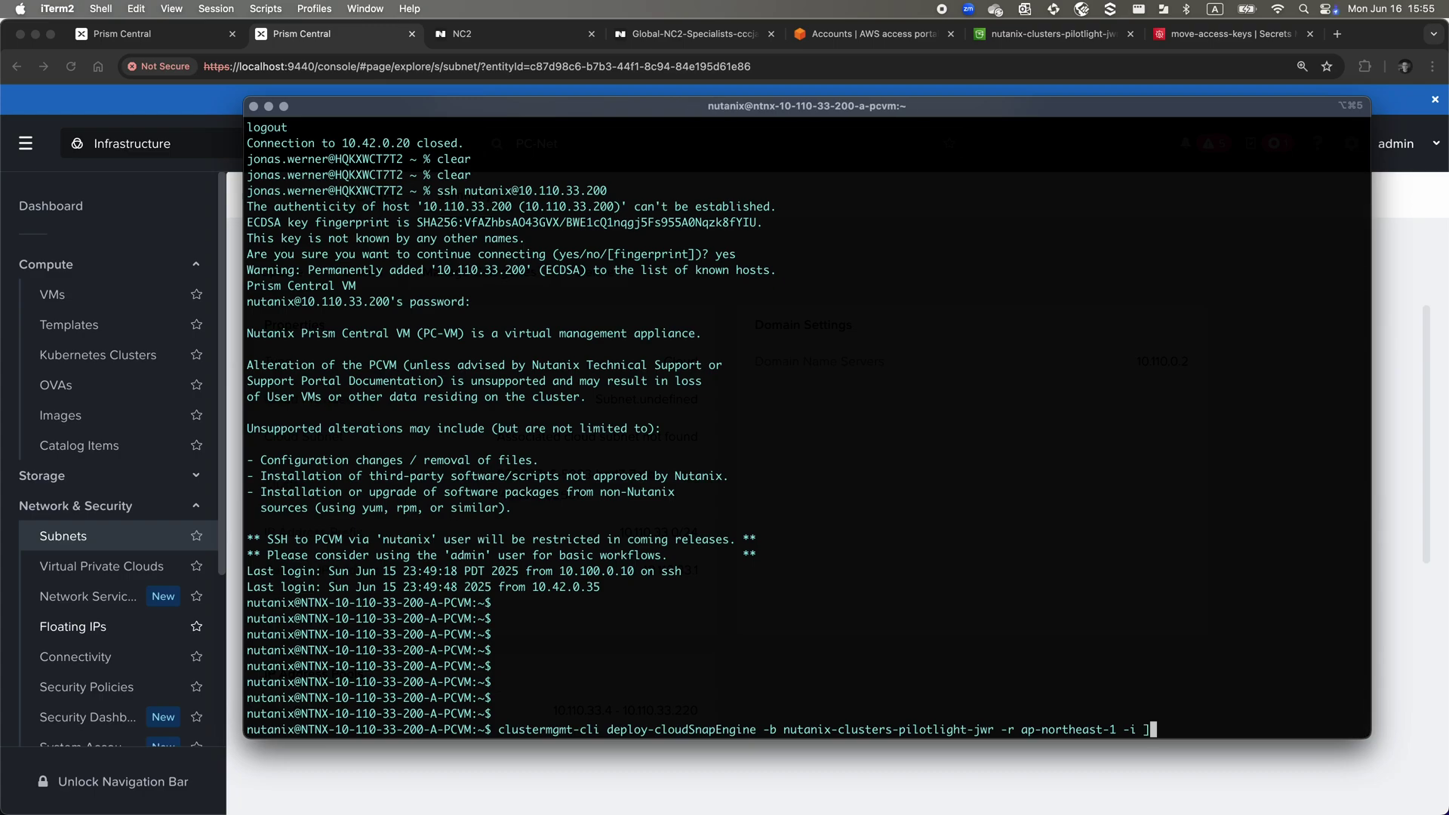
key("Return")
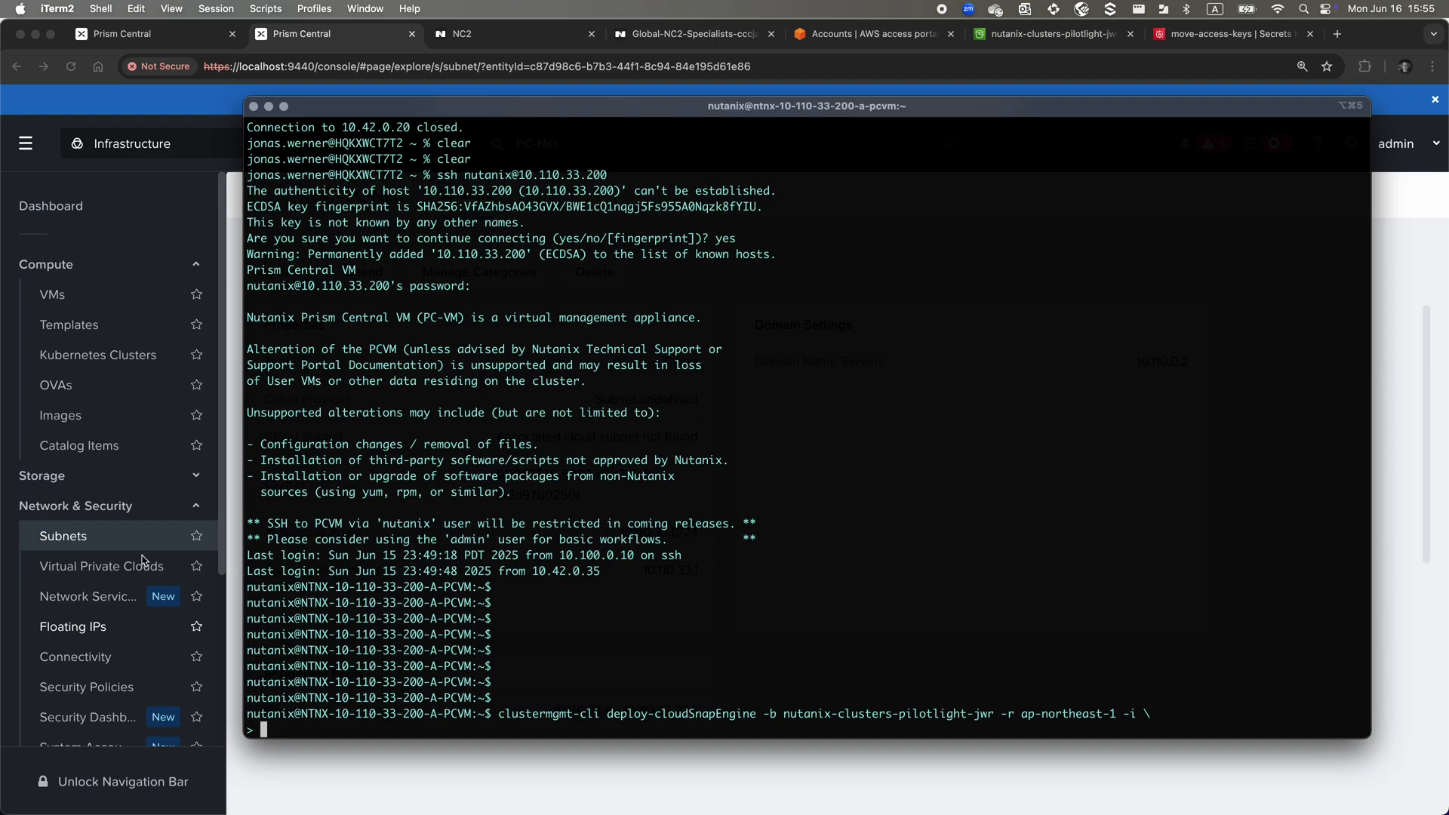
Add IP 10.110.33.221 to the command using the copied PC-Net subnet prefix
left_click(114, 545)
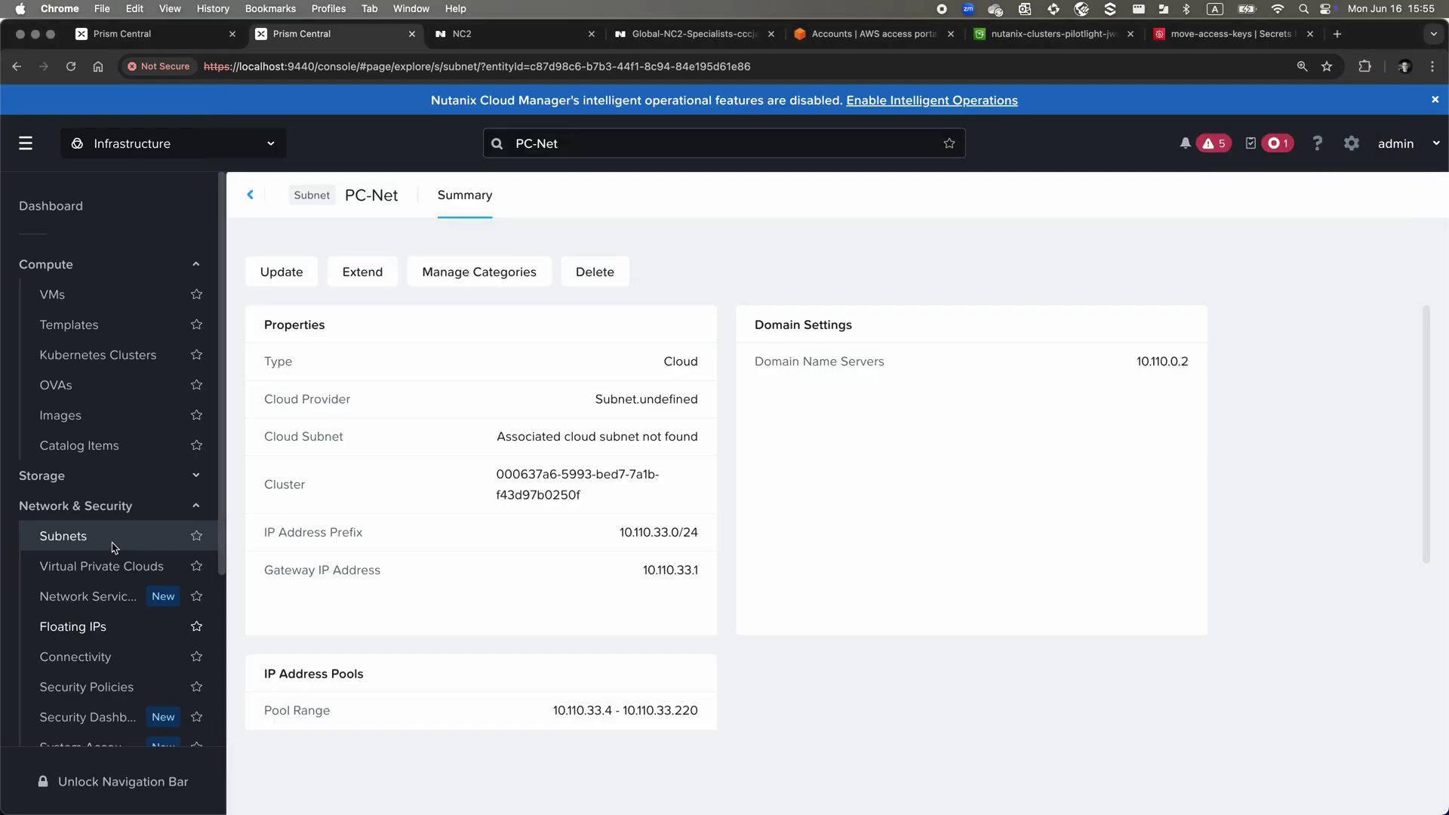
double_click(646, 532)
key("super+c")
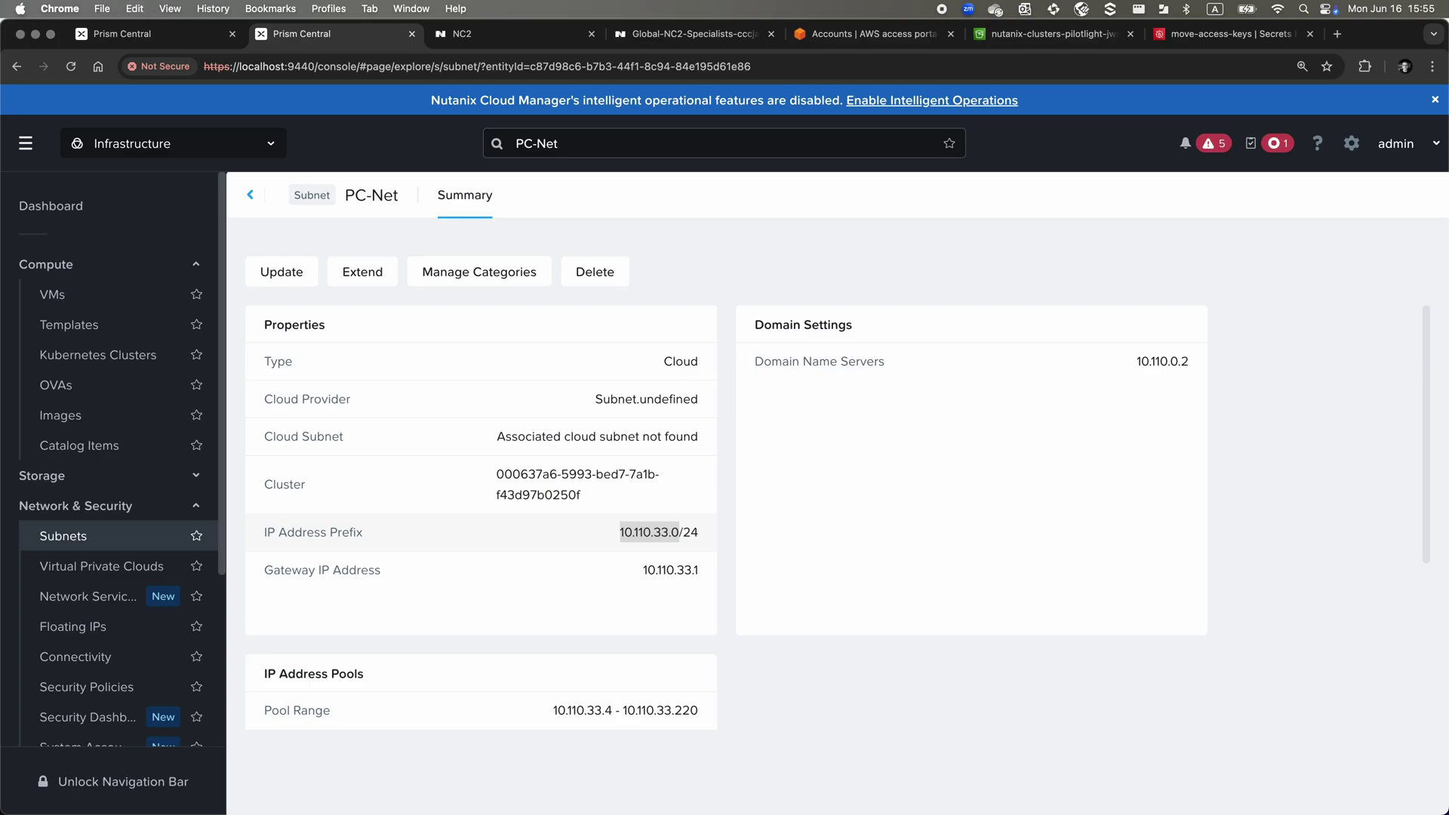
key("super+Tab")
right_click(645, 536)
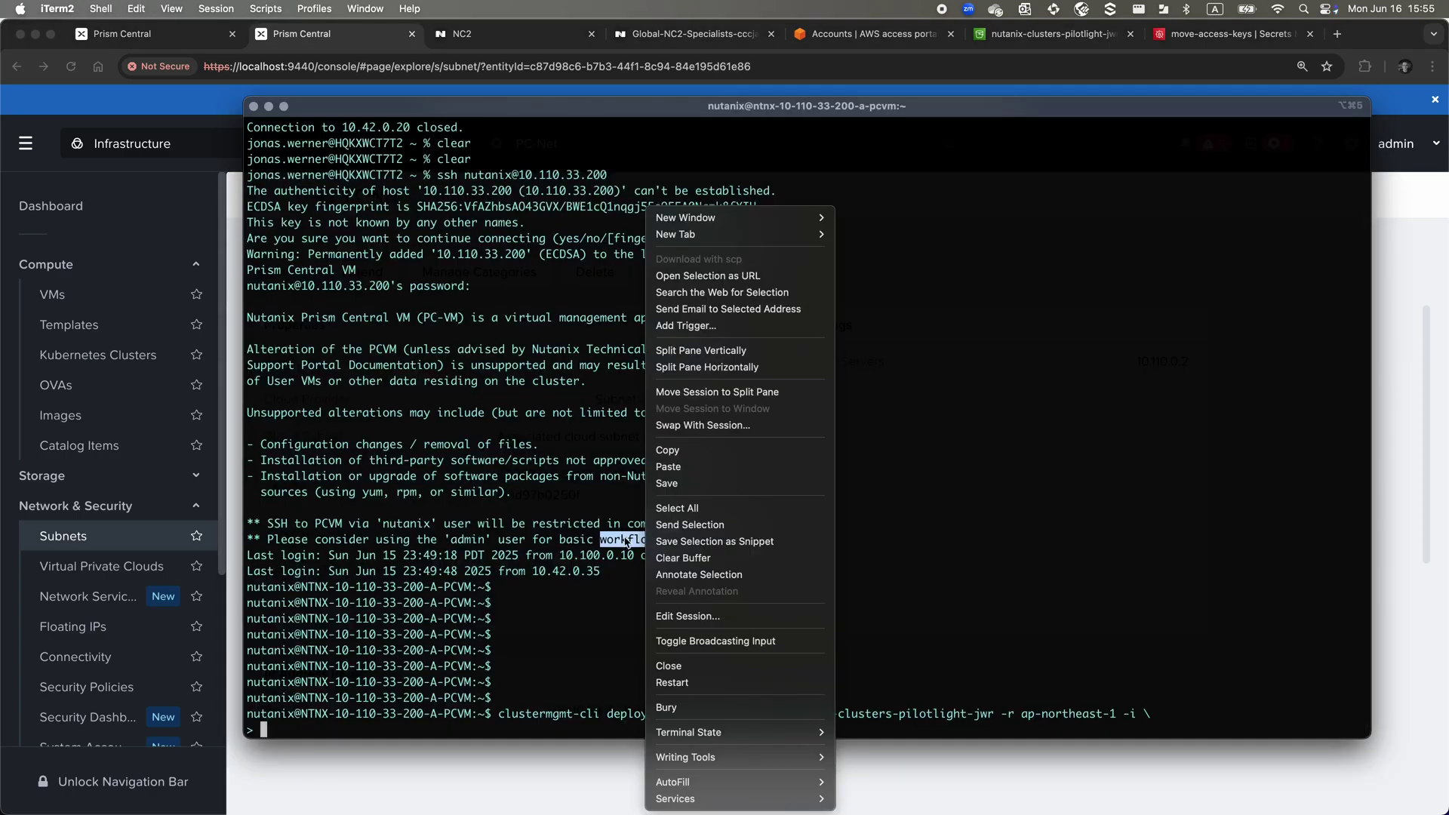
left_click(684, 465)
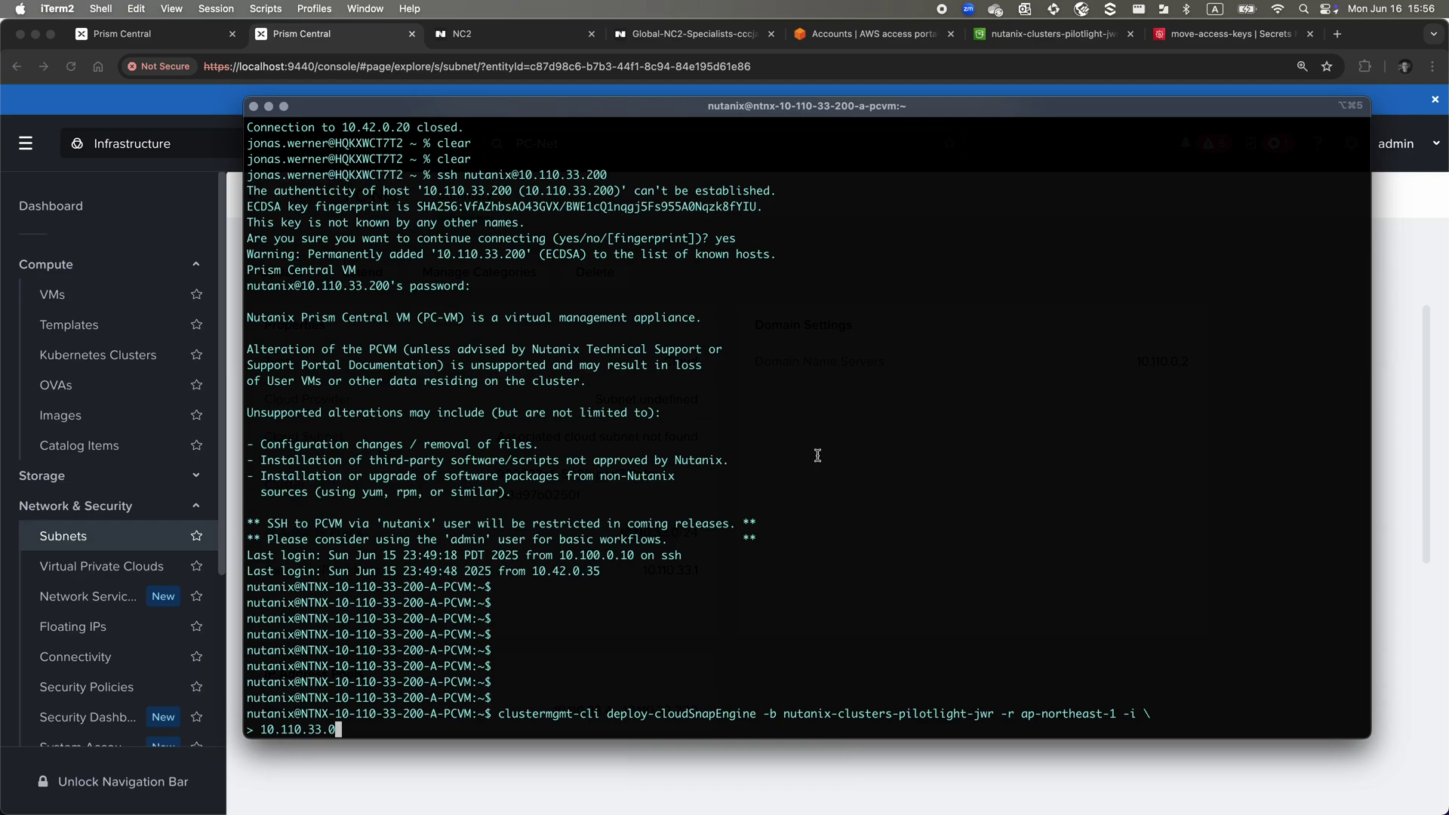
type("221,")
Add IPs 10.110.33.222 and 10.110.33.223 with -s PC-Net, then run the deployment
right_click(656, 633)
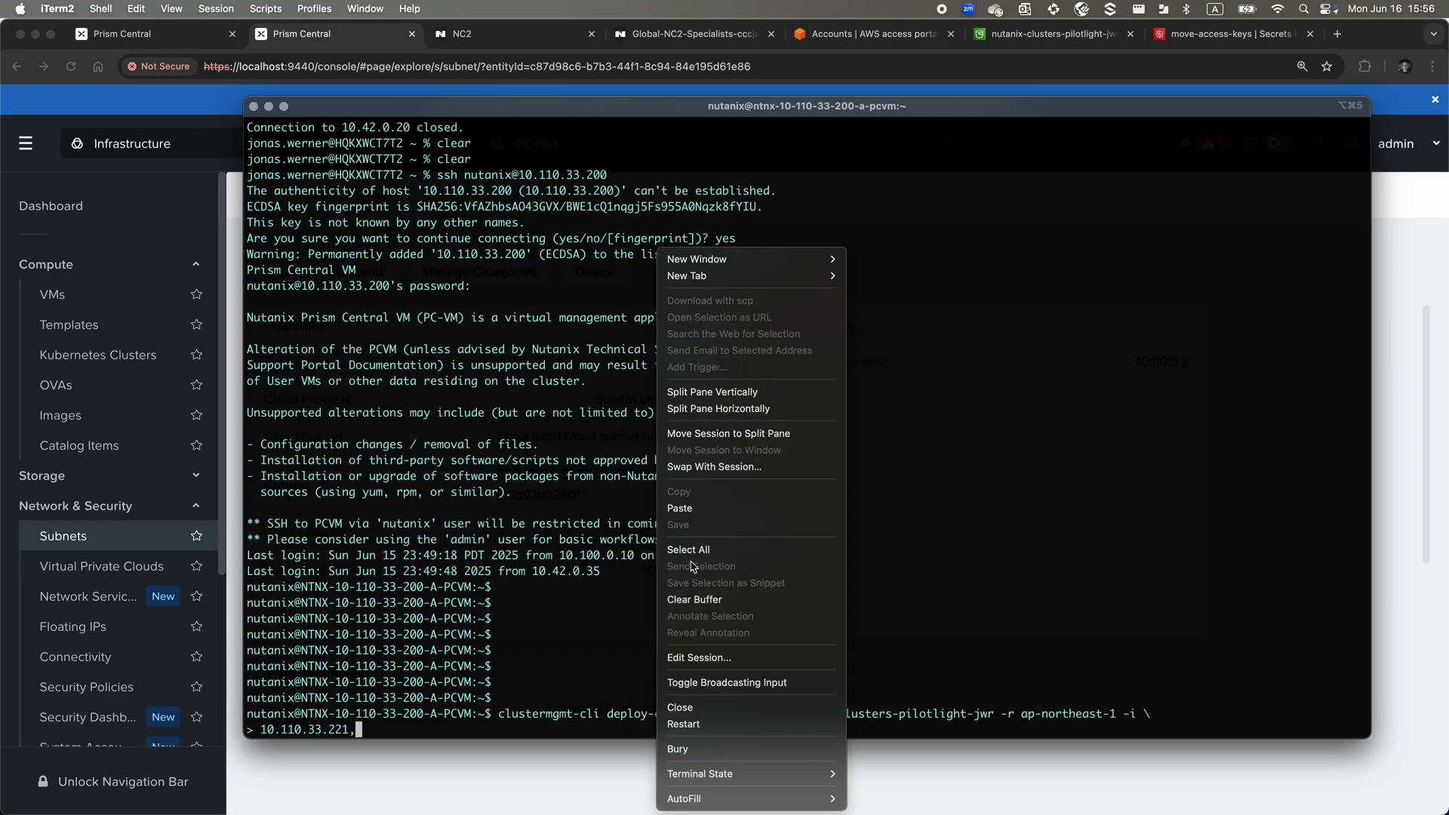
left_click(680, 508)
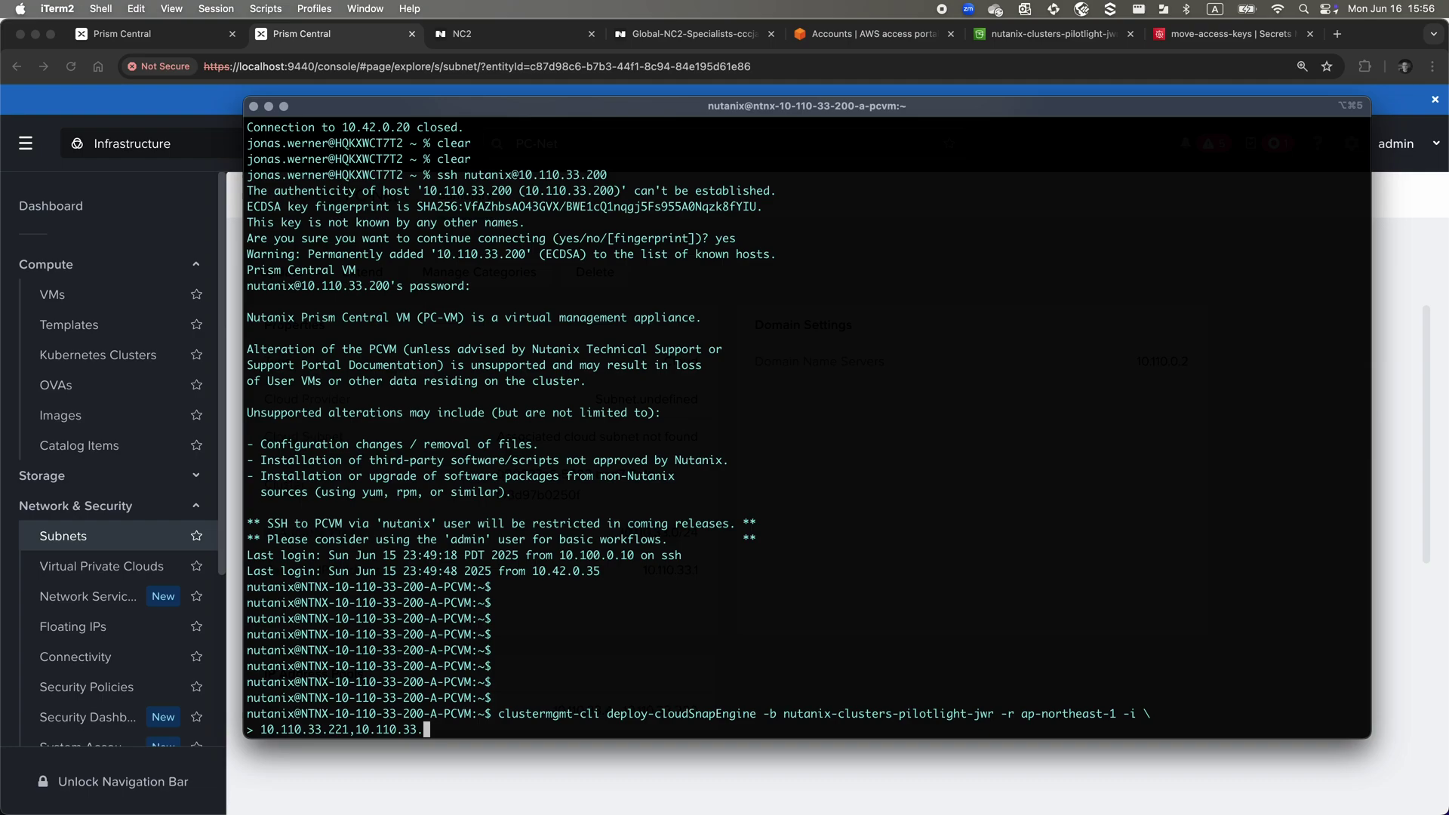
type("222,10.110.33.223 -s PC-NET")
key("BackSpace")
key("BackSpace")
type("et")
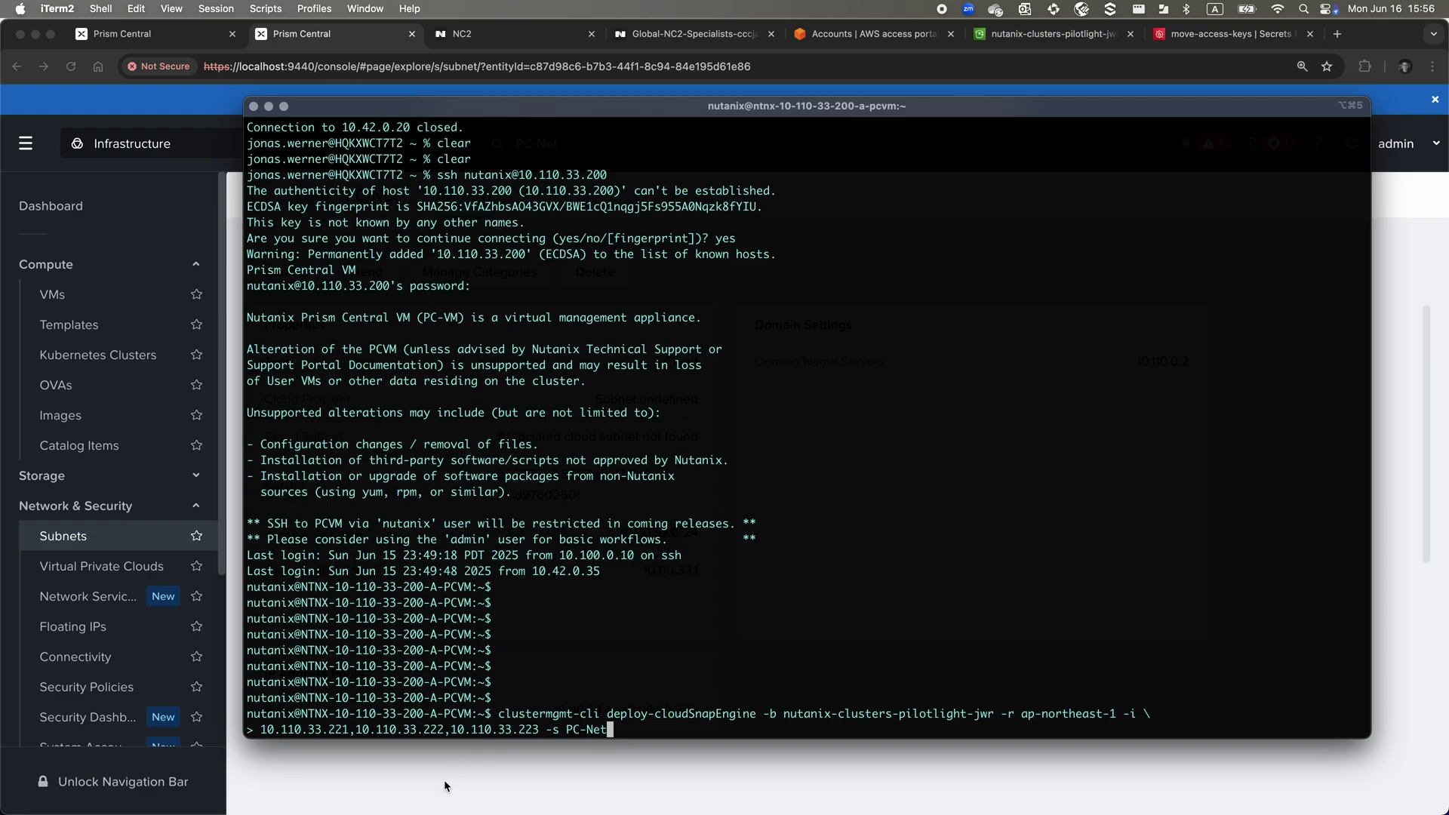
left_click(446, 787)
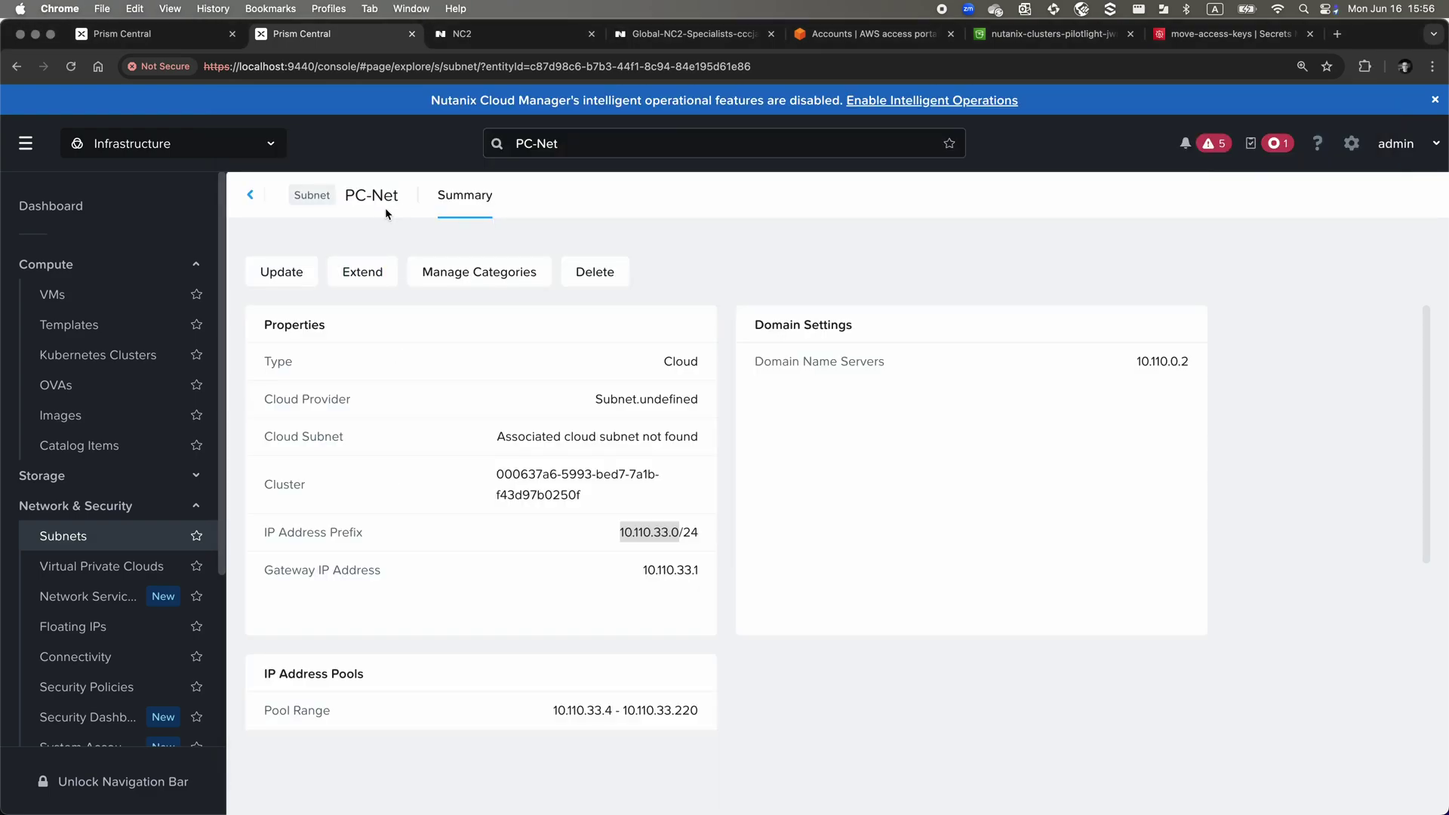
key("super+Tab")
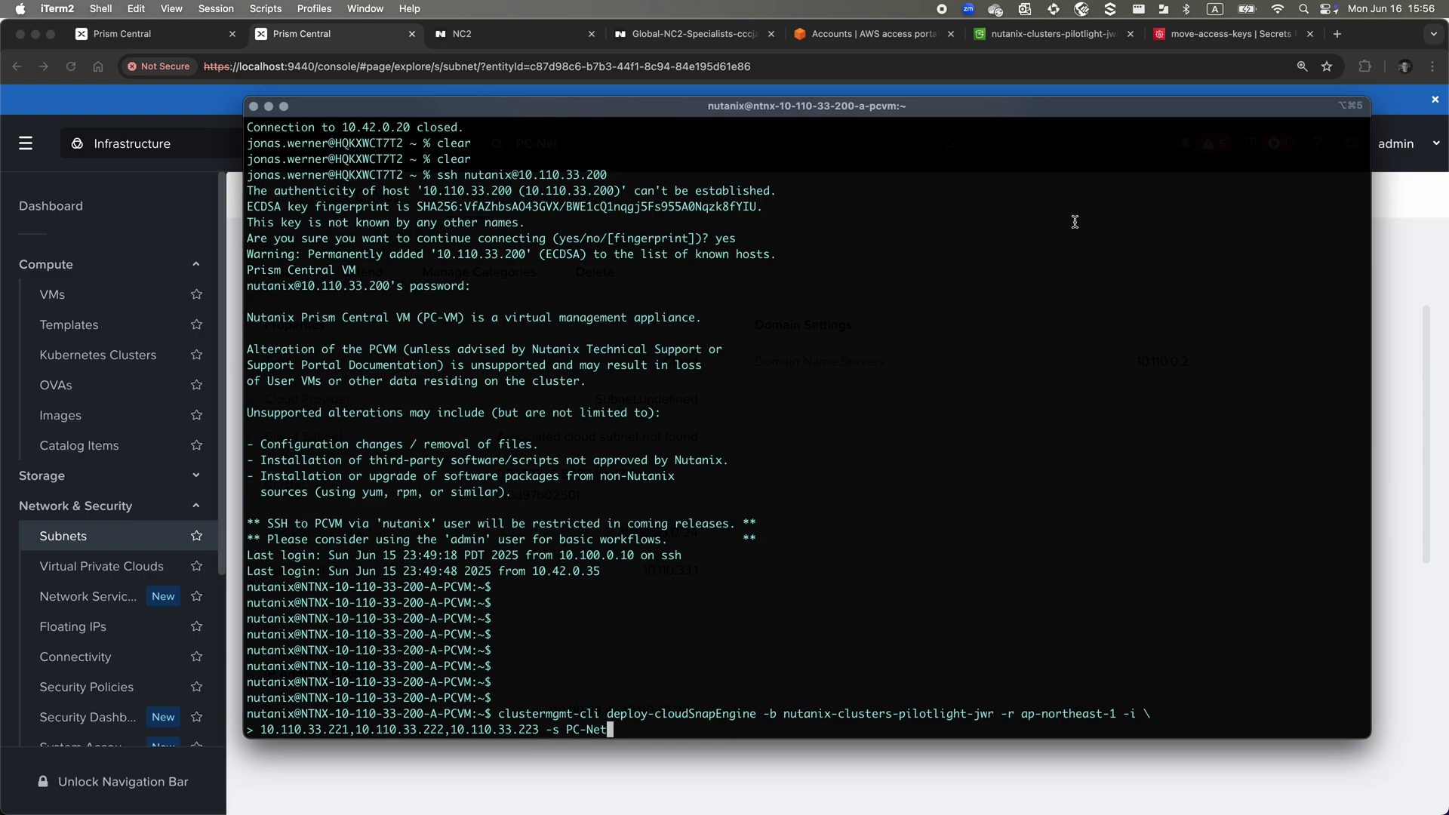
key("Return")
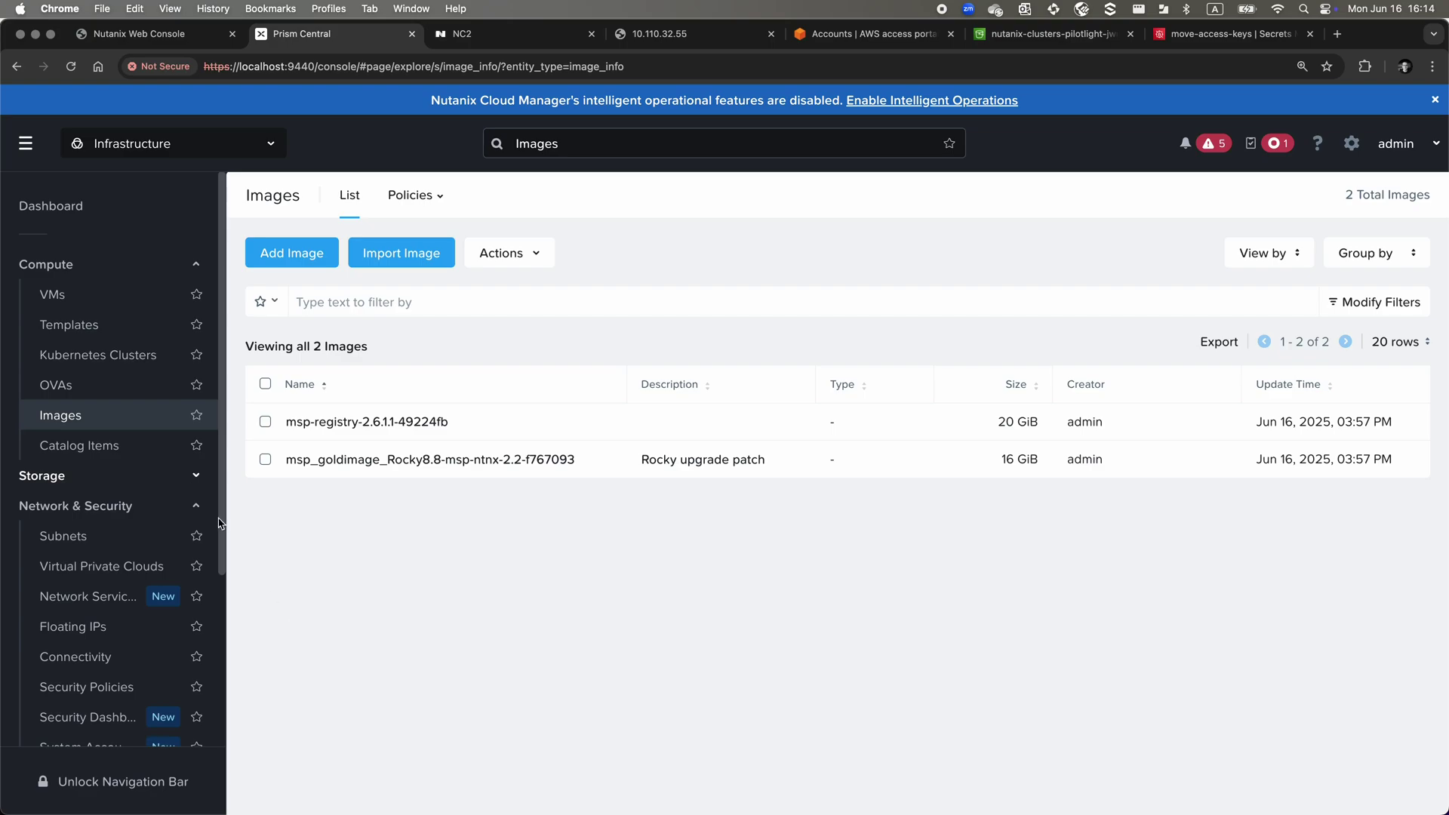
Open the VMs list in the on-prem Prism Central managing VRTX35
left_click(73, 302)
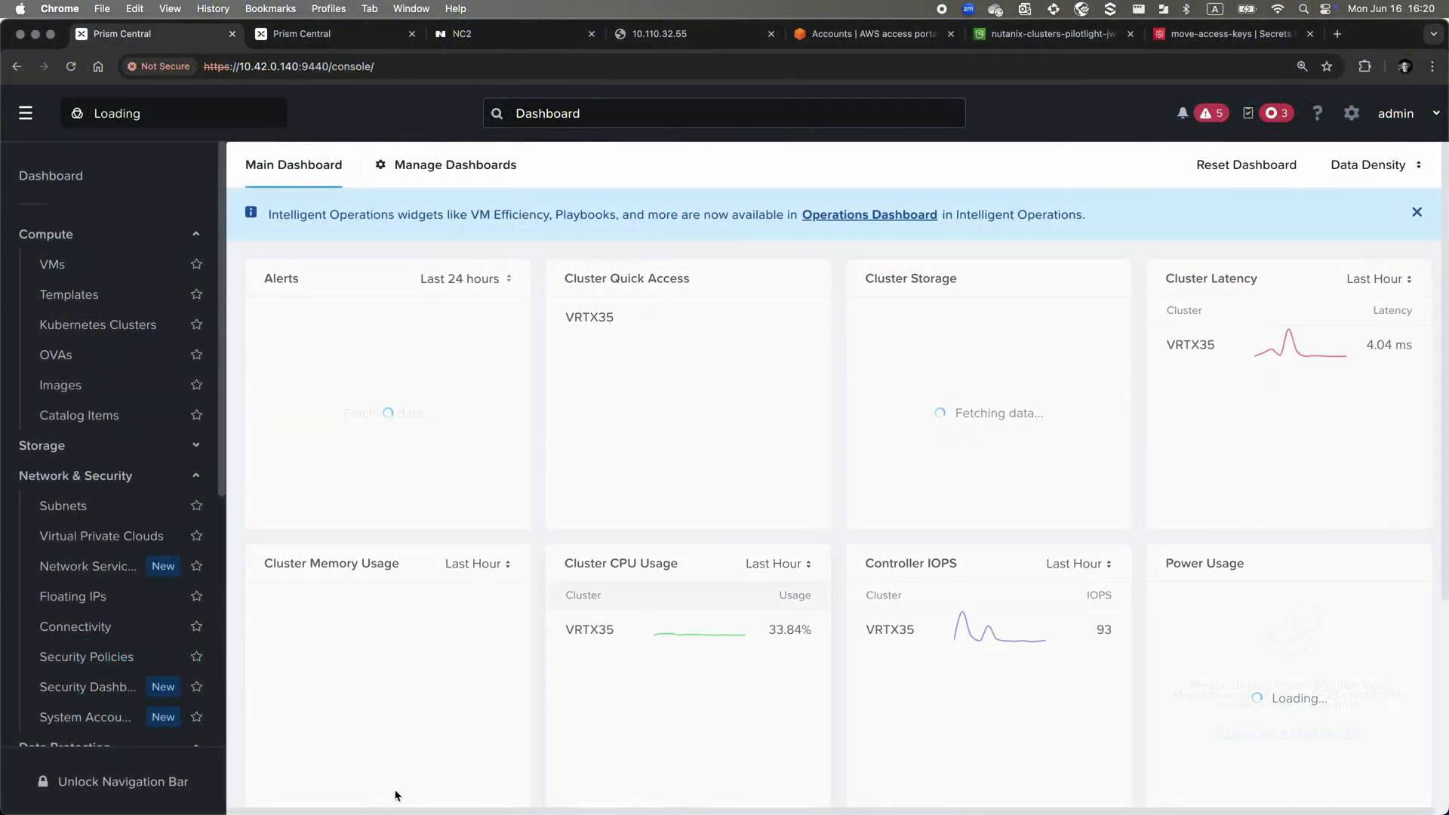
Start category Long-RTO with purpose 'Category for VMs which are to be stored with MST in S3'
scroll(197, 683, "down", 5)
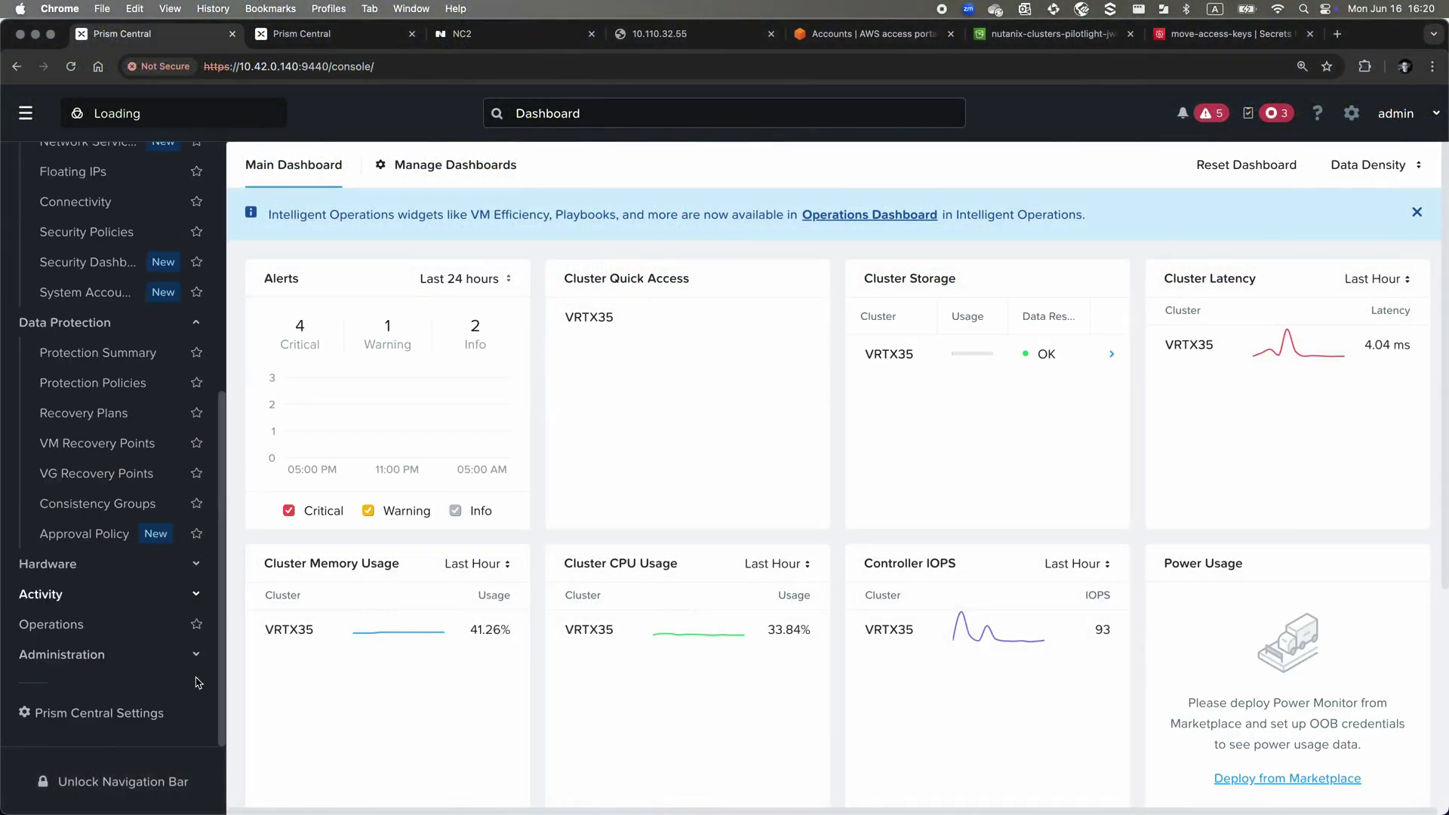
left_click(161, 654)
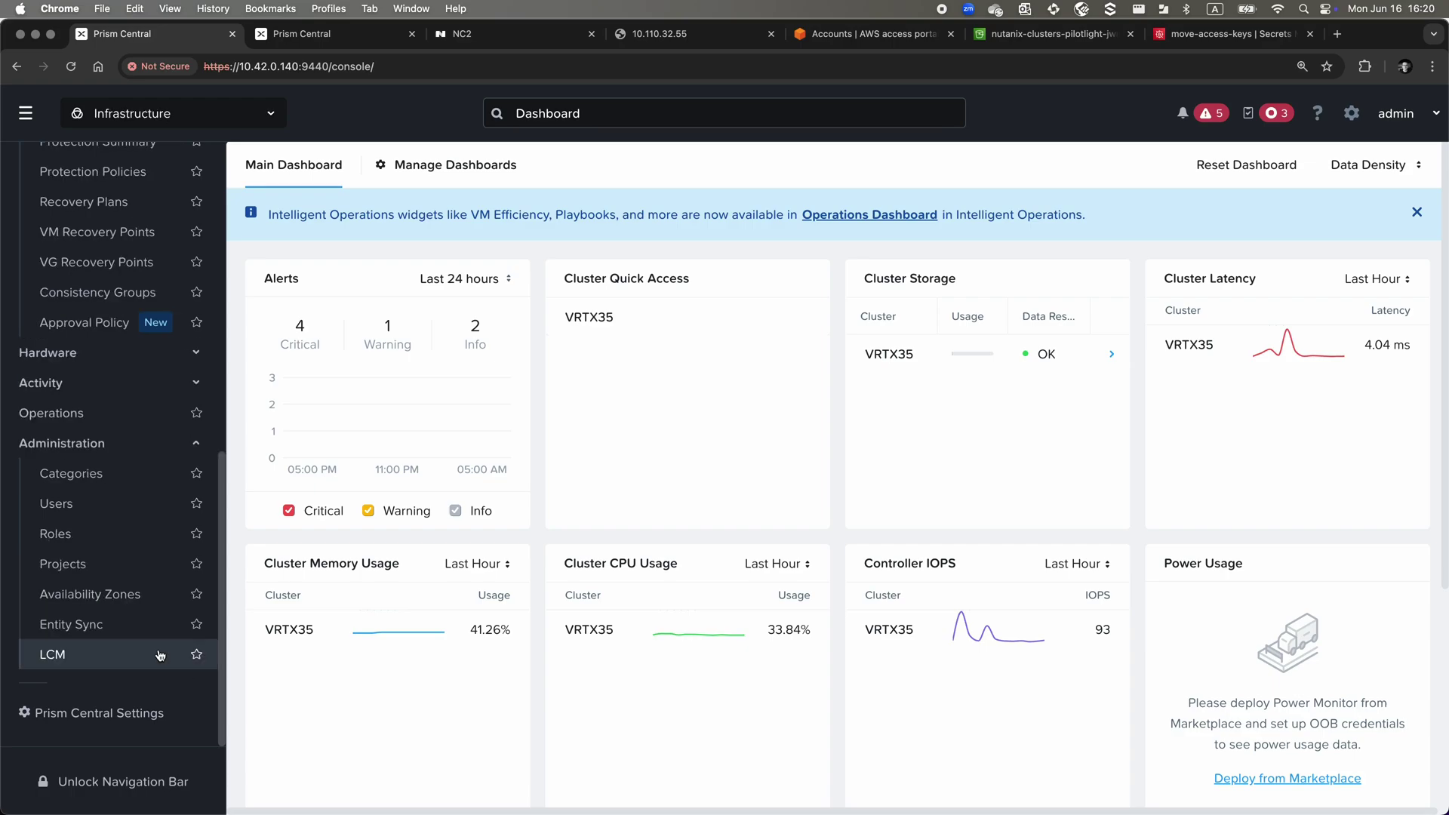
left_click(126, 475)
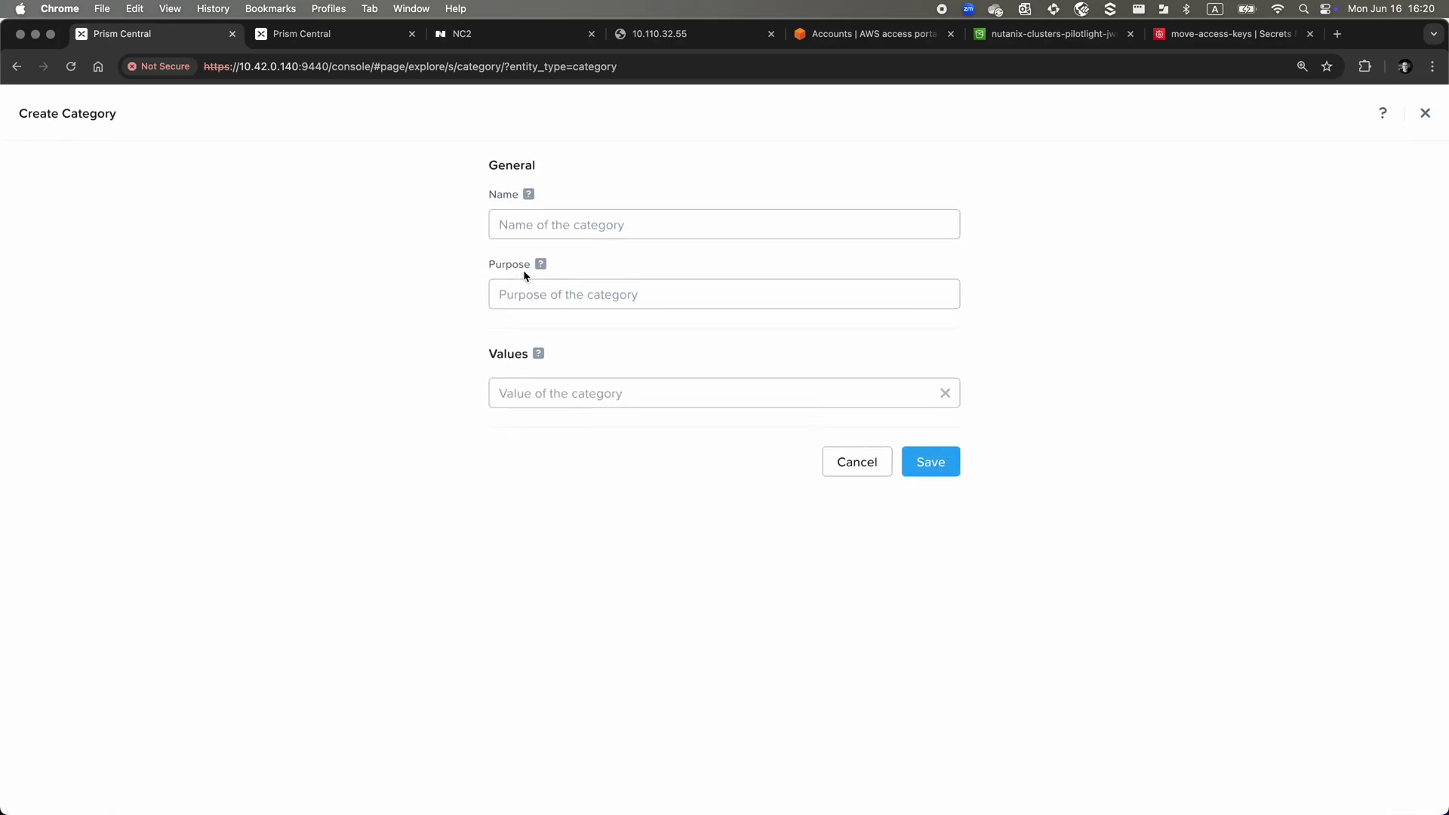
left_click(566, 219)
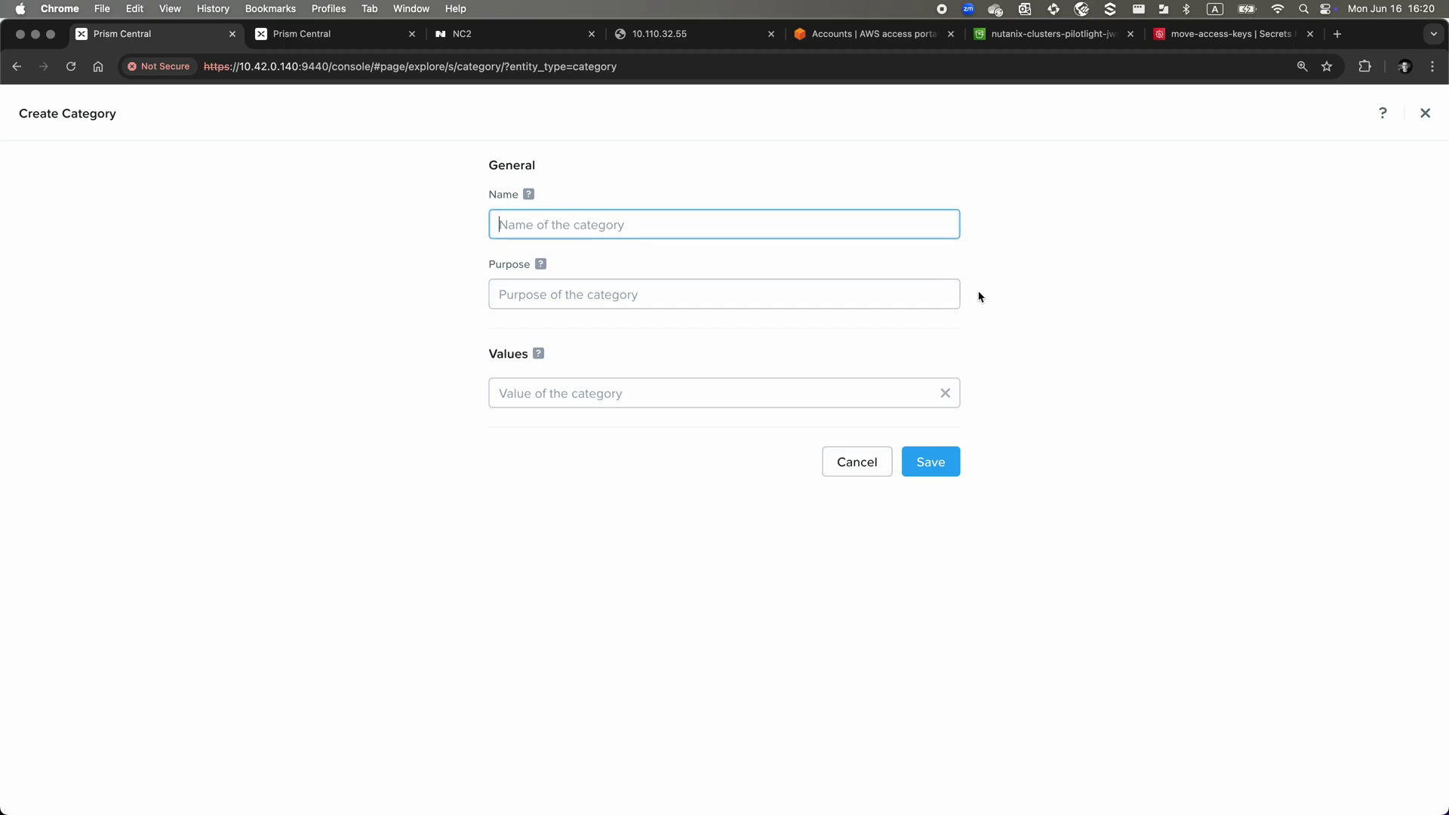
type("Long-RTO")
left_click(832, 296)
type("RT")
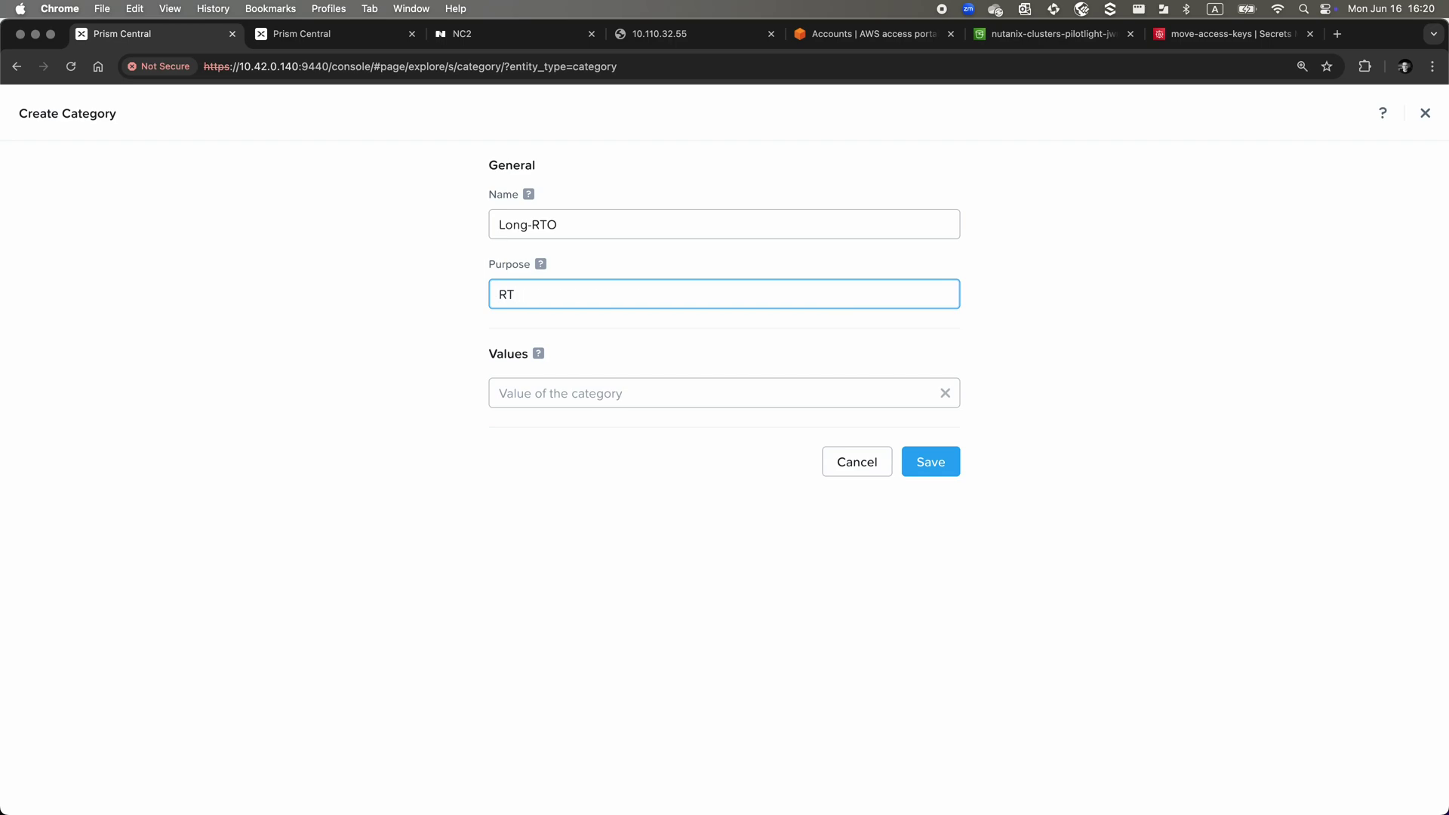
key("BackSpace")
type("Category for VMs which are to be stored in")
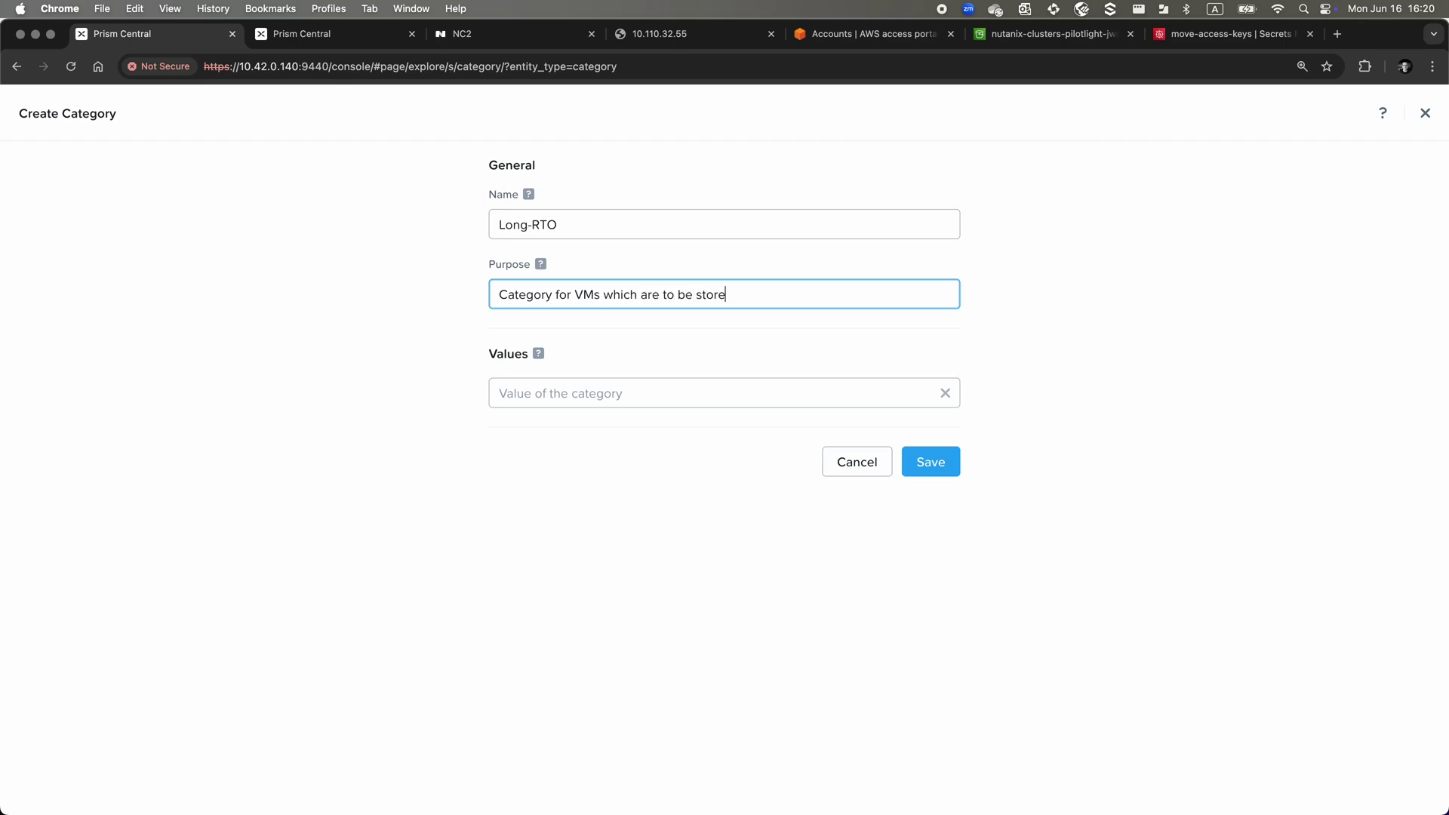
key("BackSpace")
key("BackSpace")
key("BackSpace")
type("with MST in S3")
Give Long-RTO the value Store-me-in-S3-plz and save it
left_click(799, 393)
type("Store-me-in-")
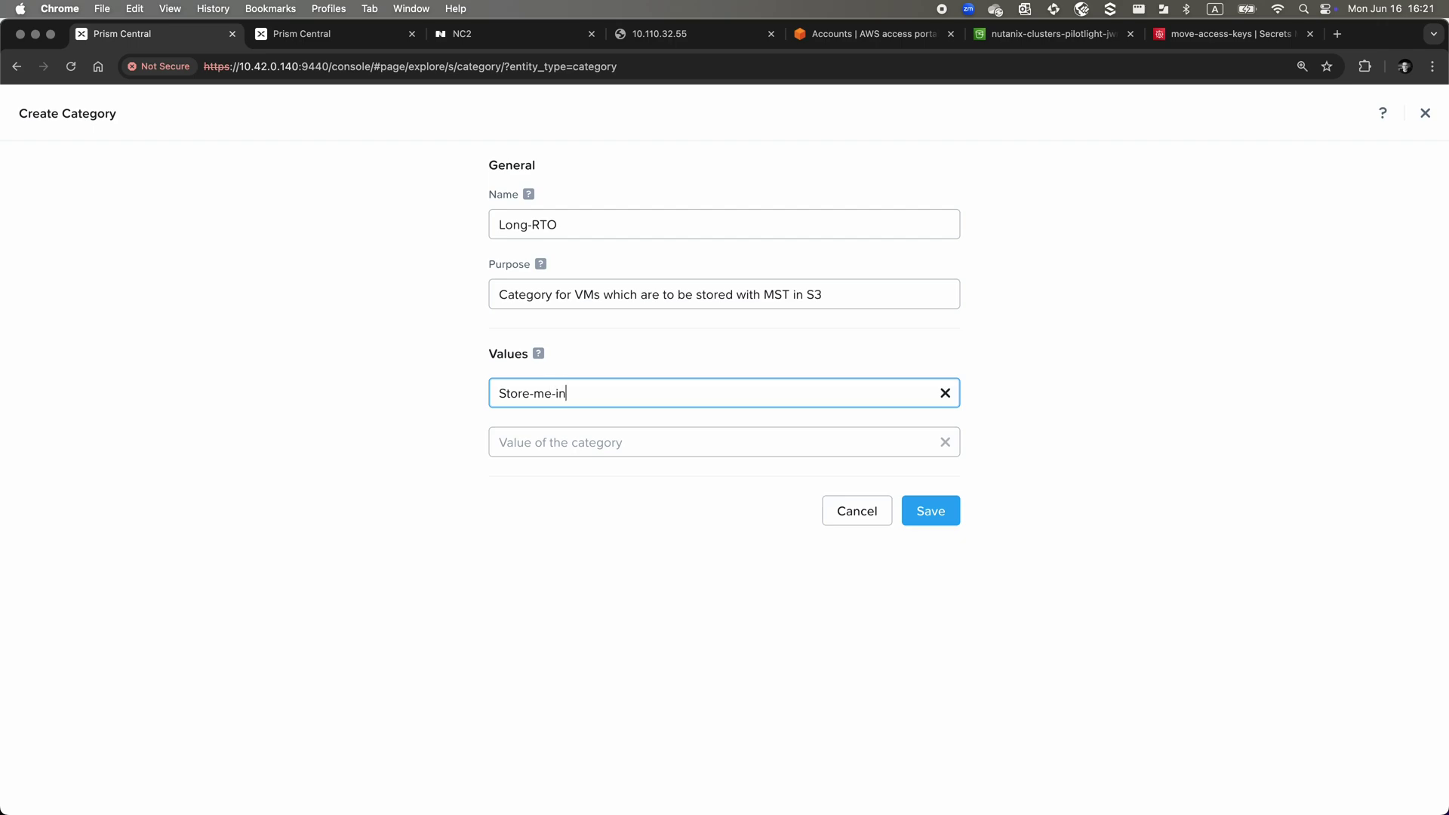
type("MST-p")
key("BackSpace")
key("BackSpace")
key("BackSpace")
key("BackSpace")
key("BackSpace")
type("S3-plz")
left_click(1056, 560)
left_click(950, 511)
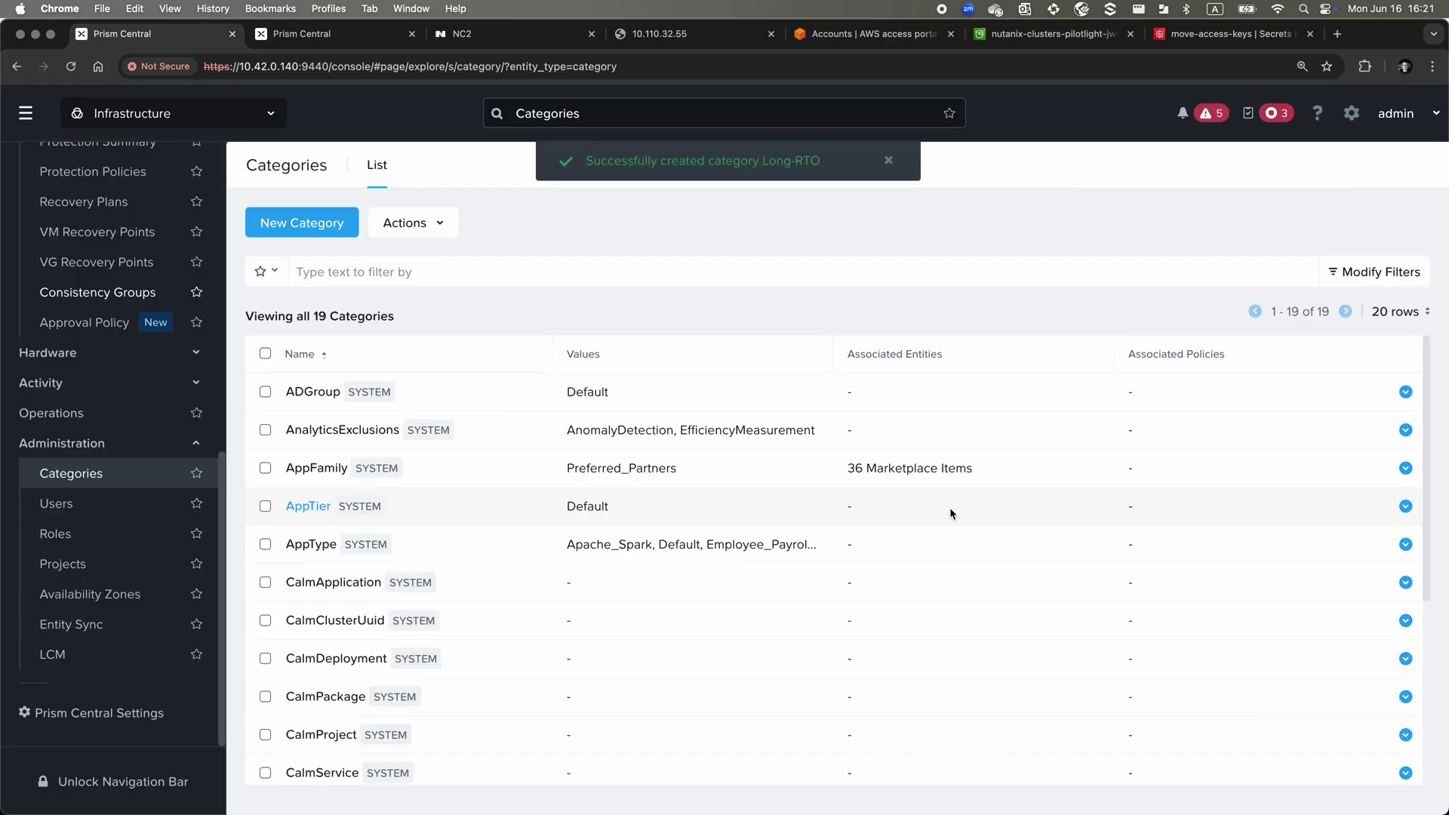
Create category Short-RTO for VMs backed up directly to NC2, valued Store-me-on-NC2-plz
left_click(301, 222)
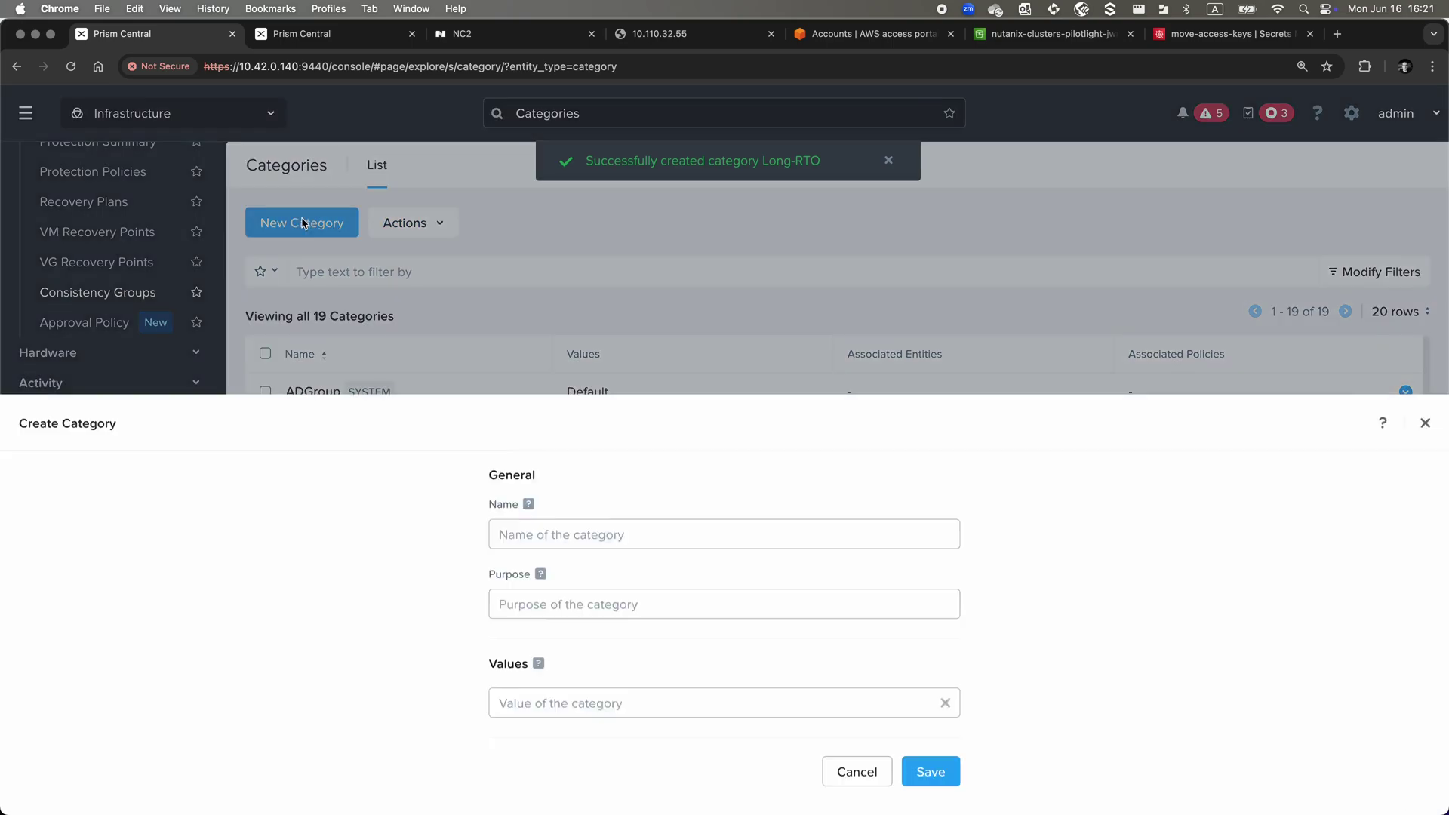
left_click(525, 219)
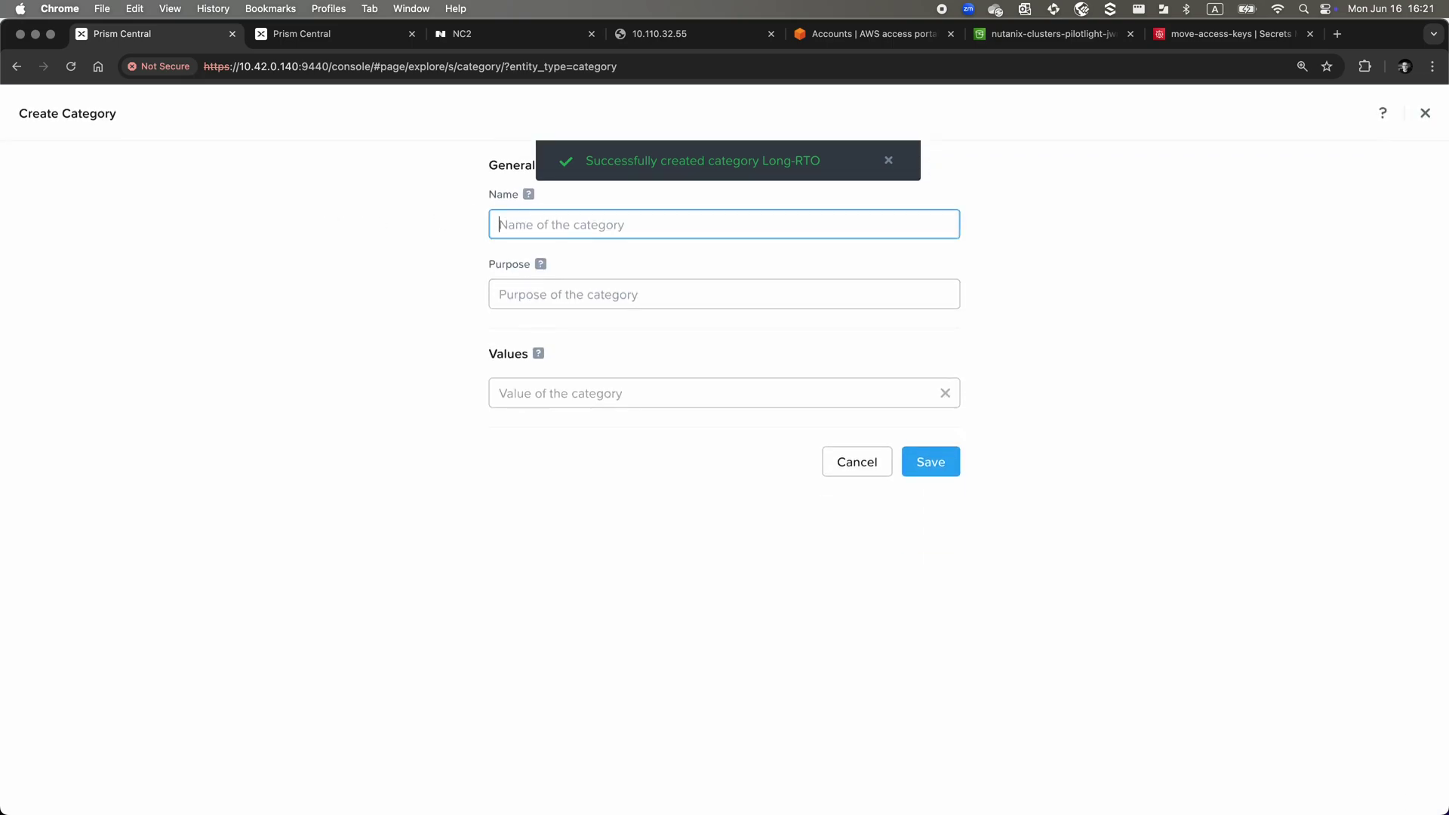
type("Short-RTO")
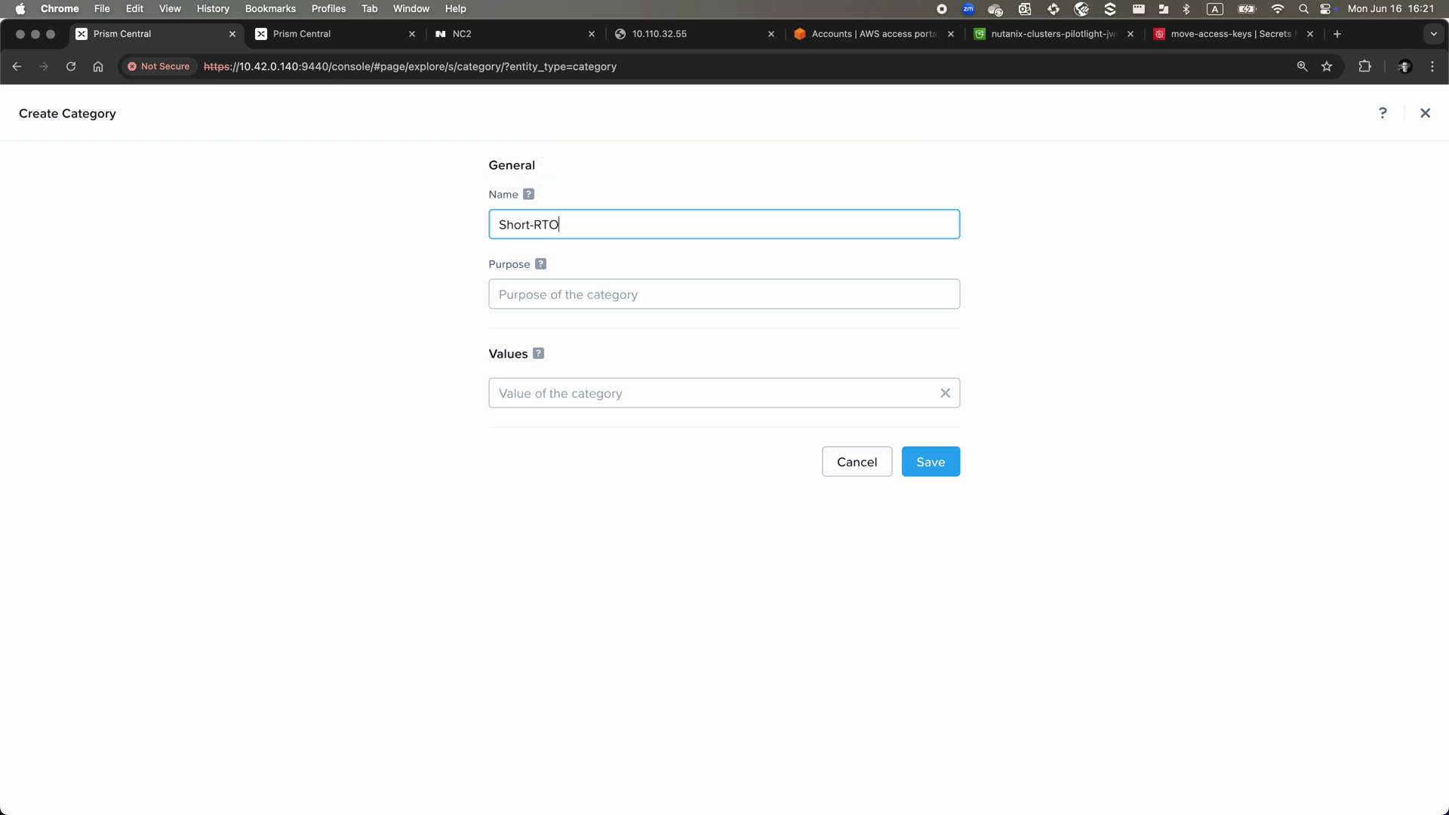
key("Tab")
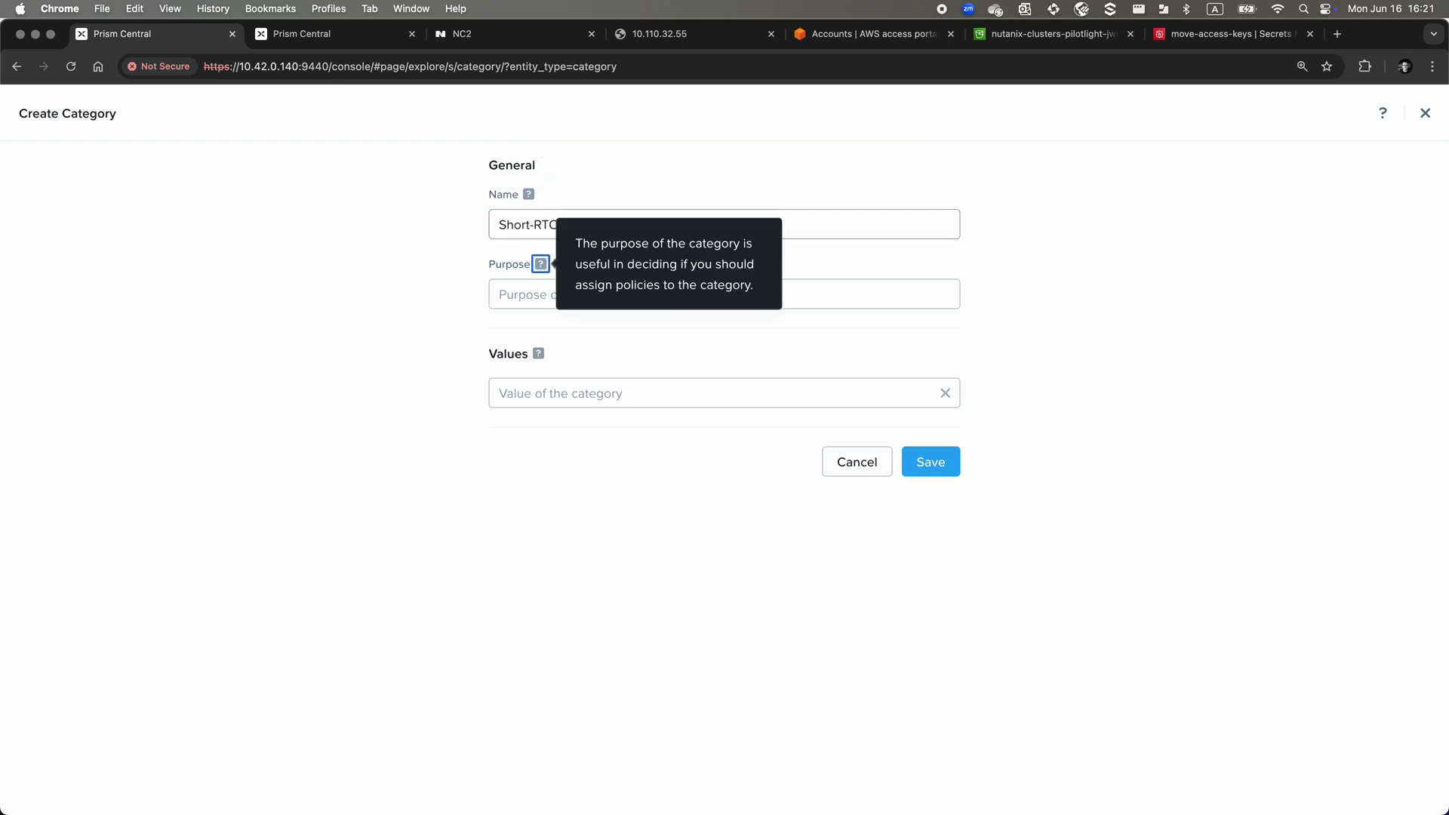
key("Tab")
type("Categor")
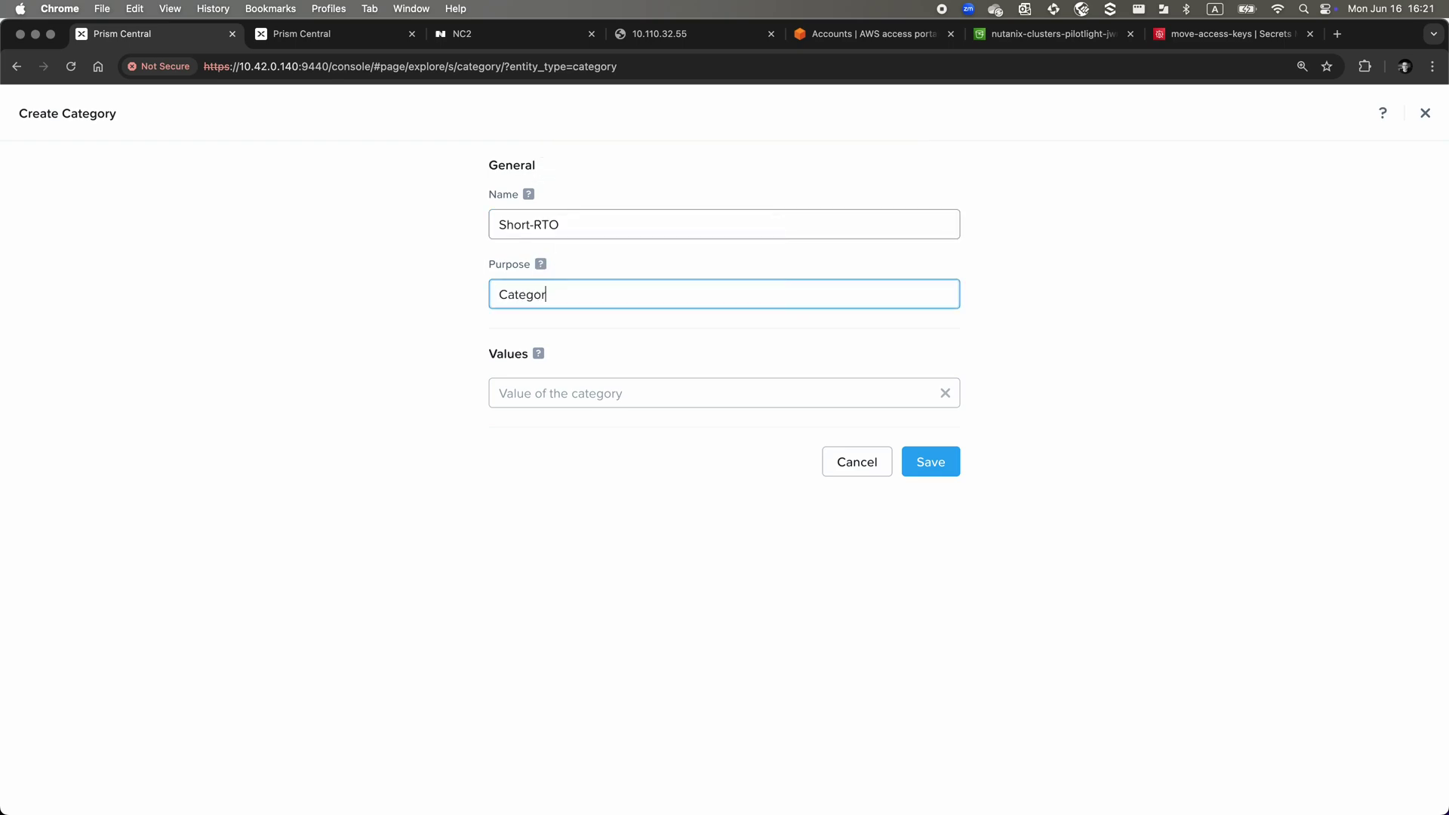
type("y for VMs which are to be backed up")
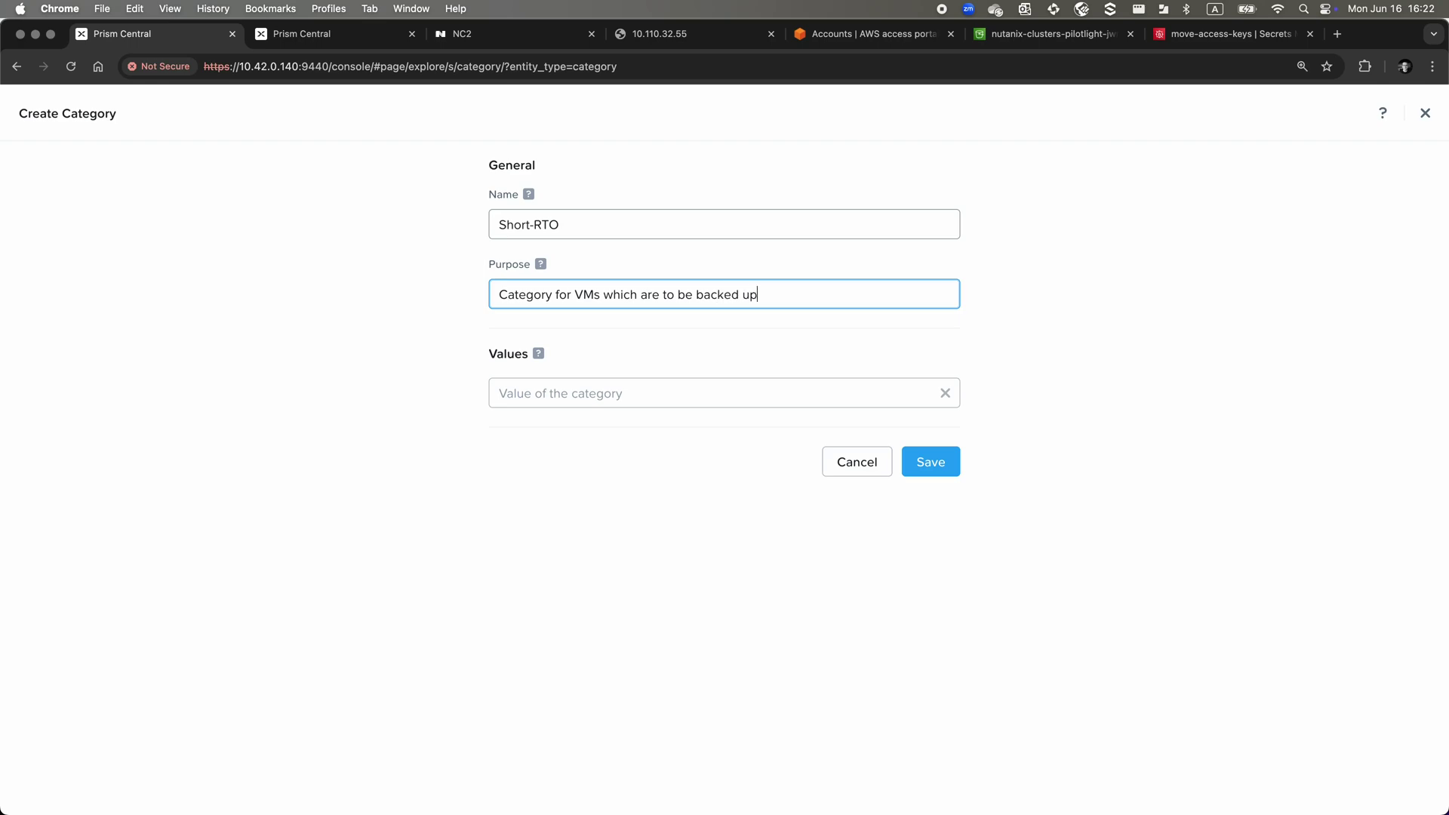
type(" directly to the NC2 cluster")
key("Tab")
key("Tab")
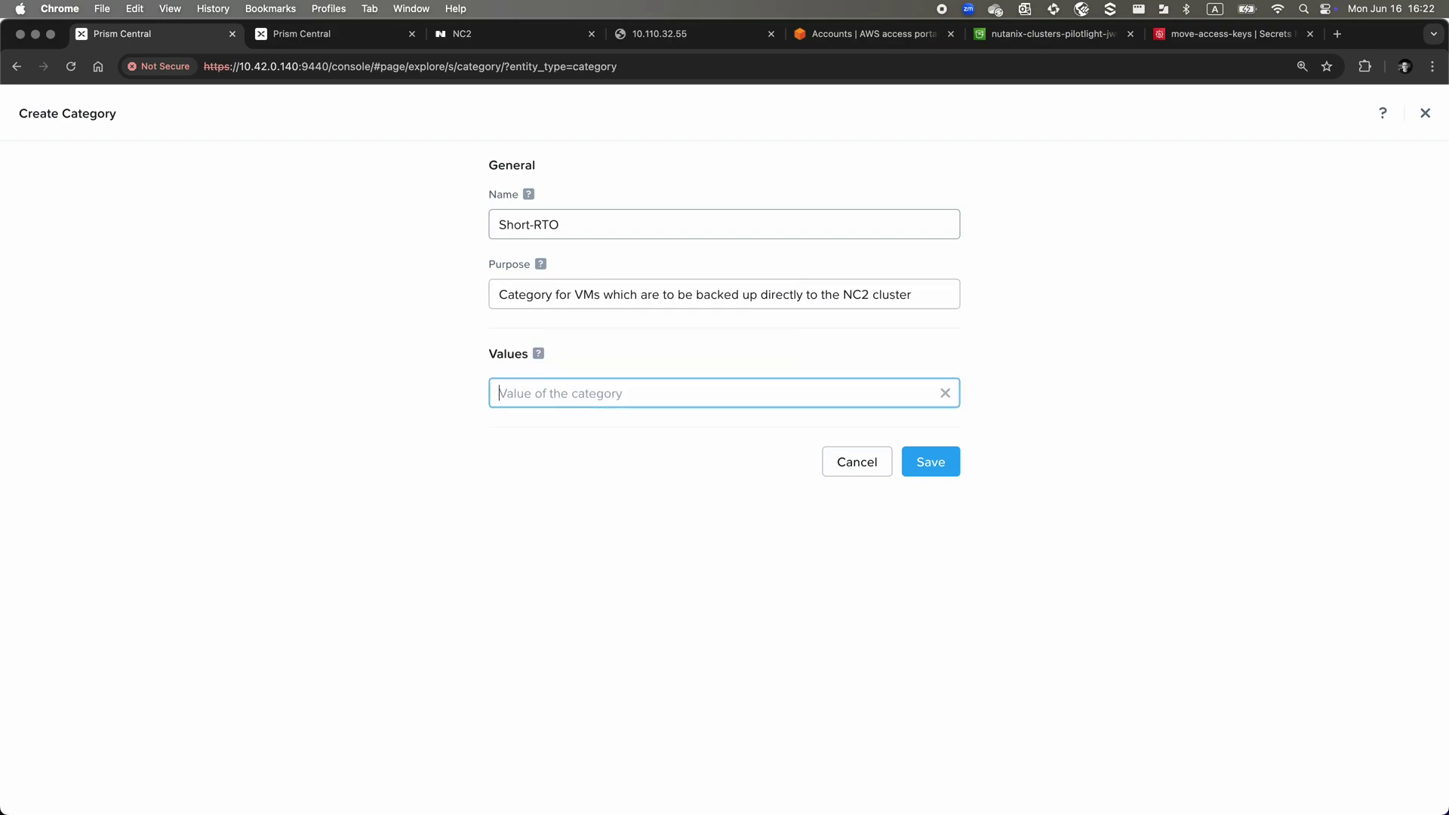
type("Store-")
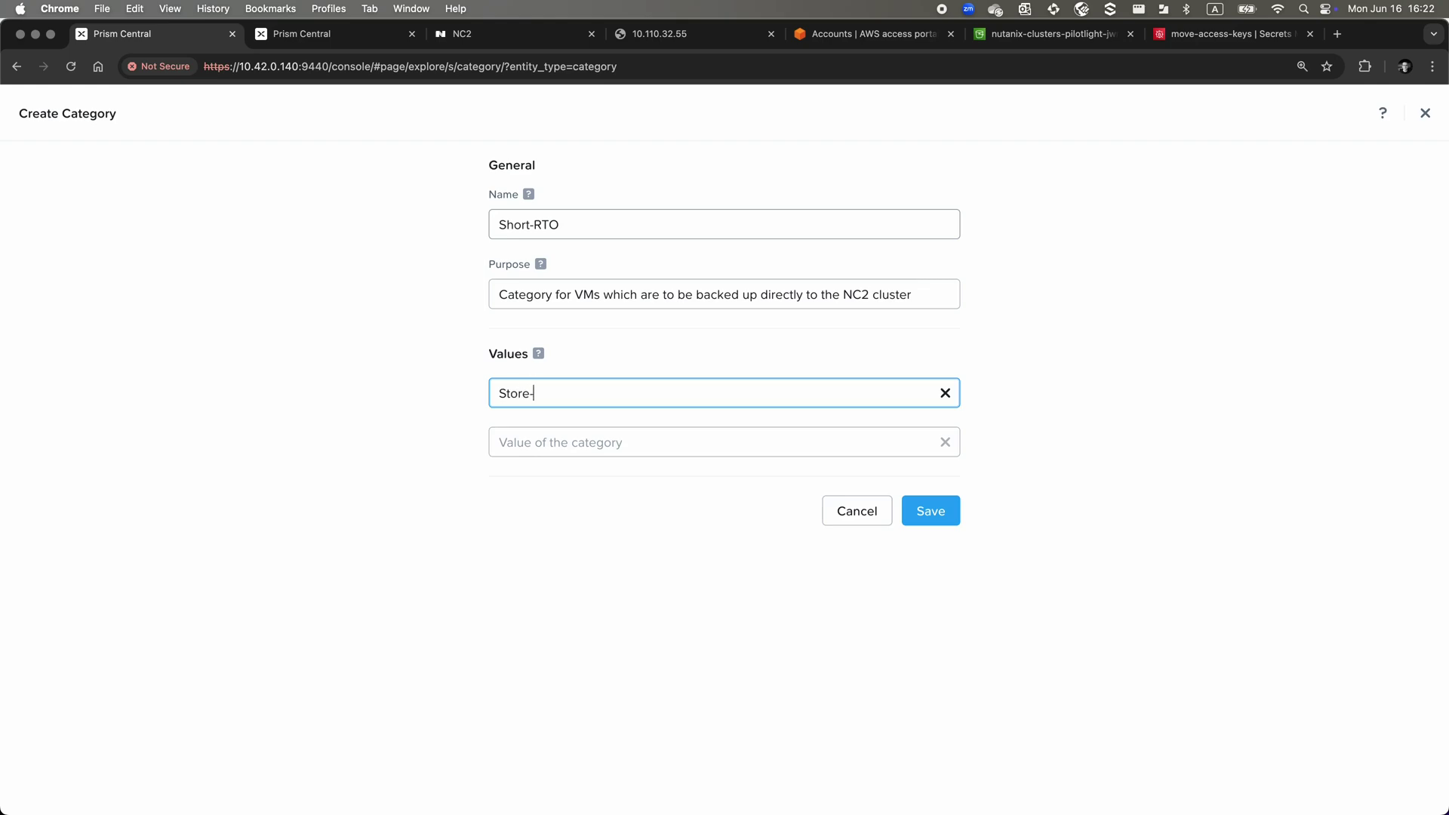
type("me-on^")
type("NC2-plz")
left_click(942, 512)
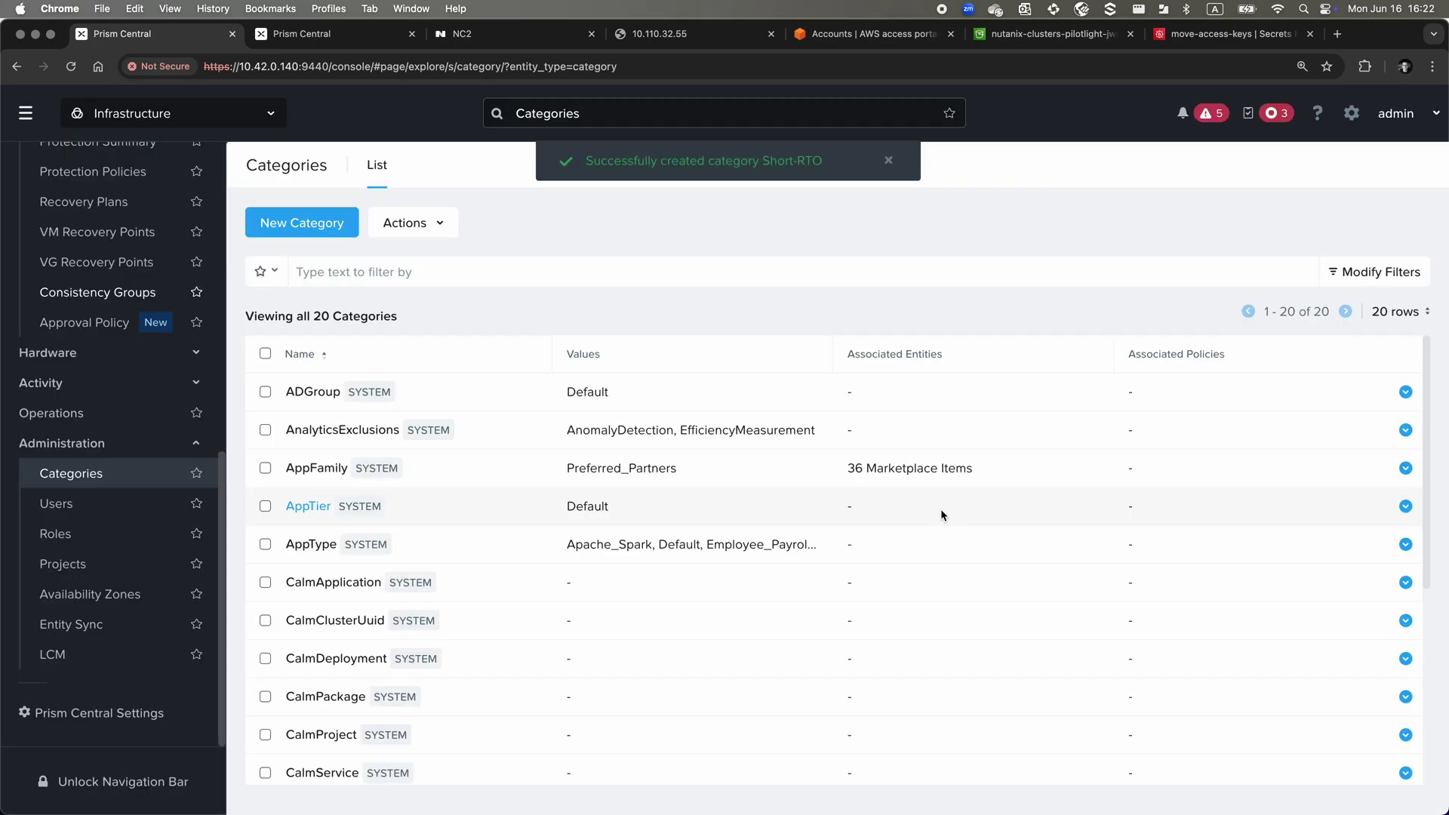
Filter the category list to names containing RTO
left_click(313, 273)
type("RTO")
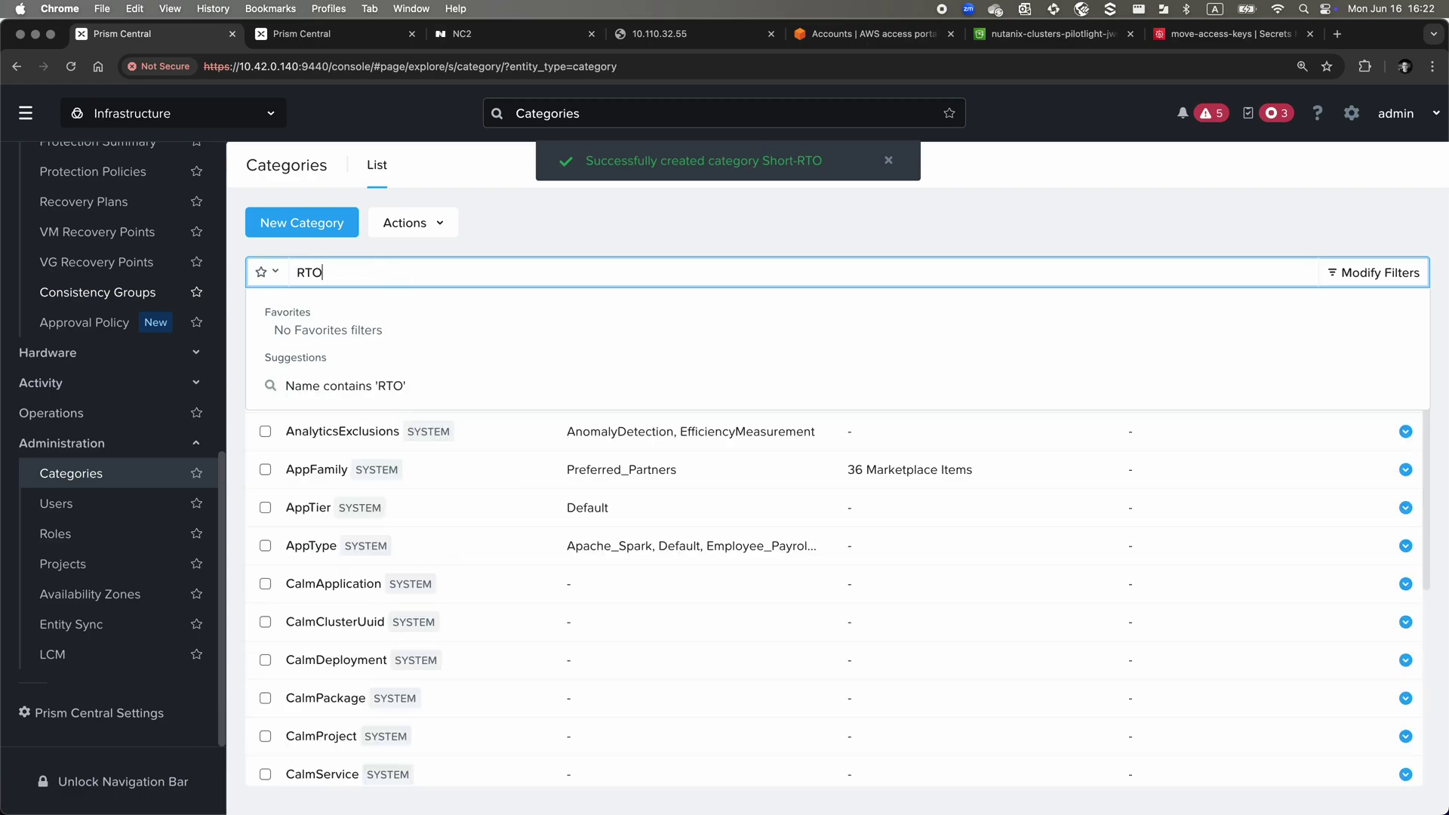
key("Return")
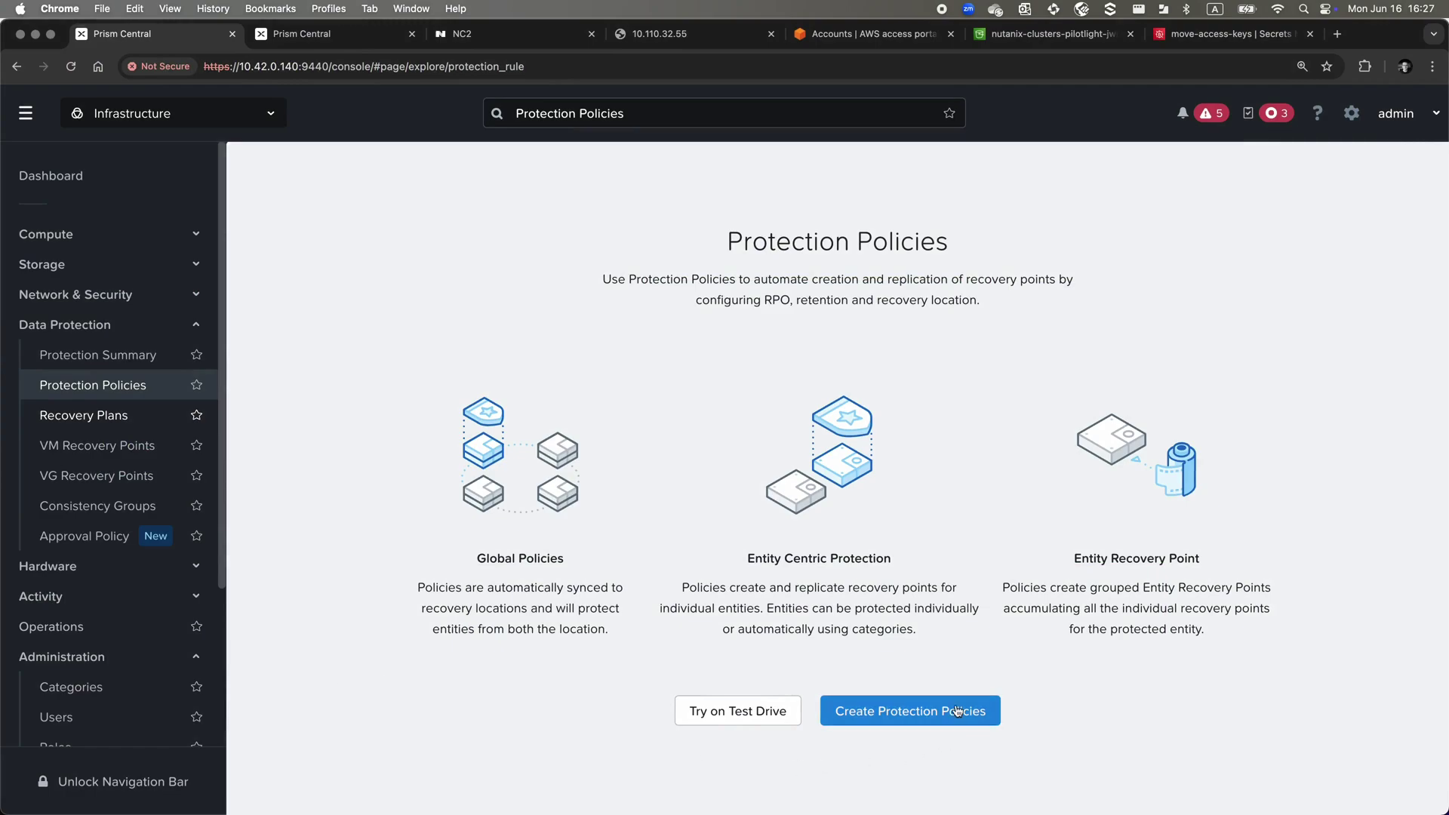
Start a new protection policy named Protect-to-NC2
left_click(955, 709)
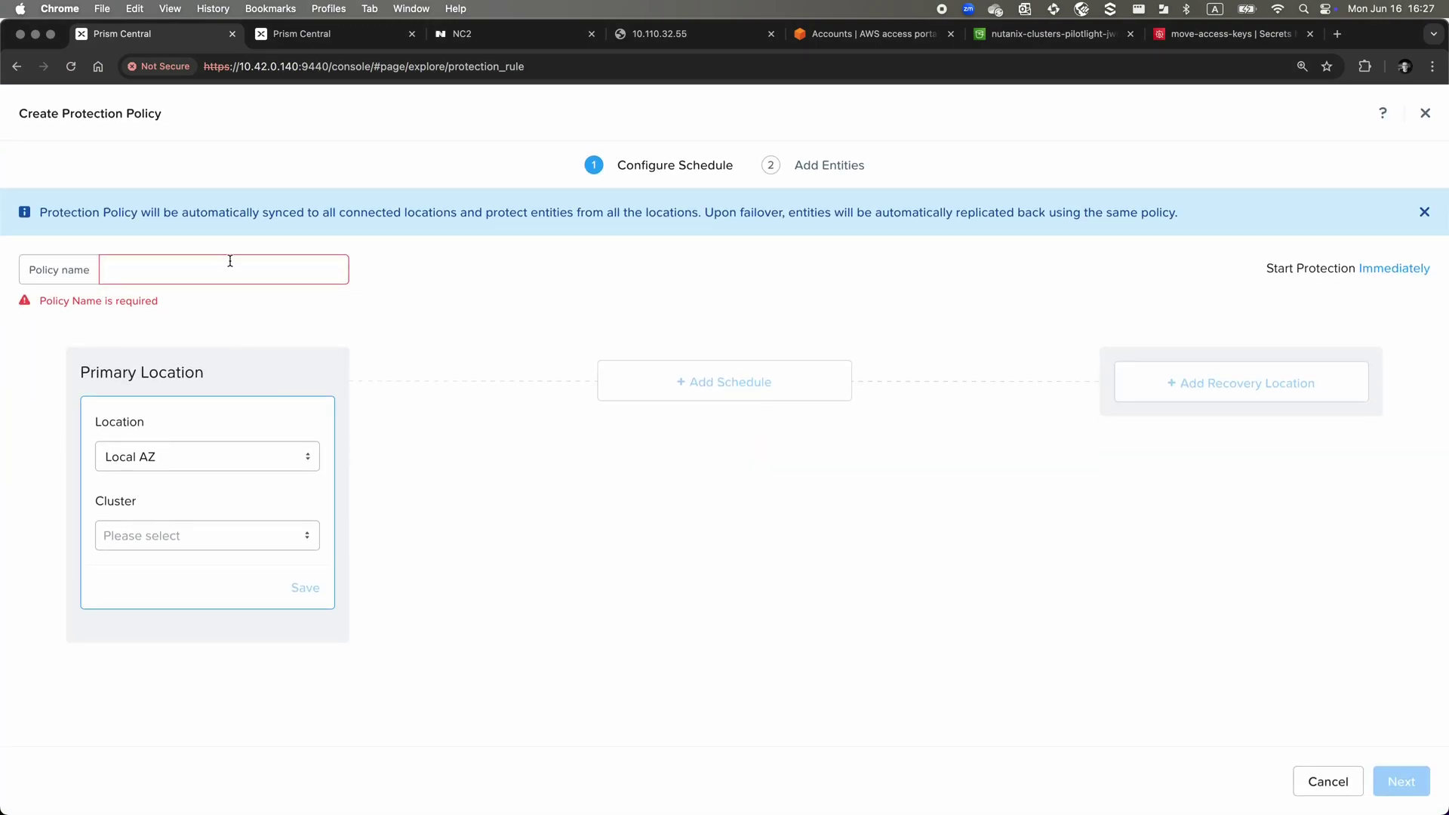
left_click(230, 261)
type("Protext-t")
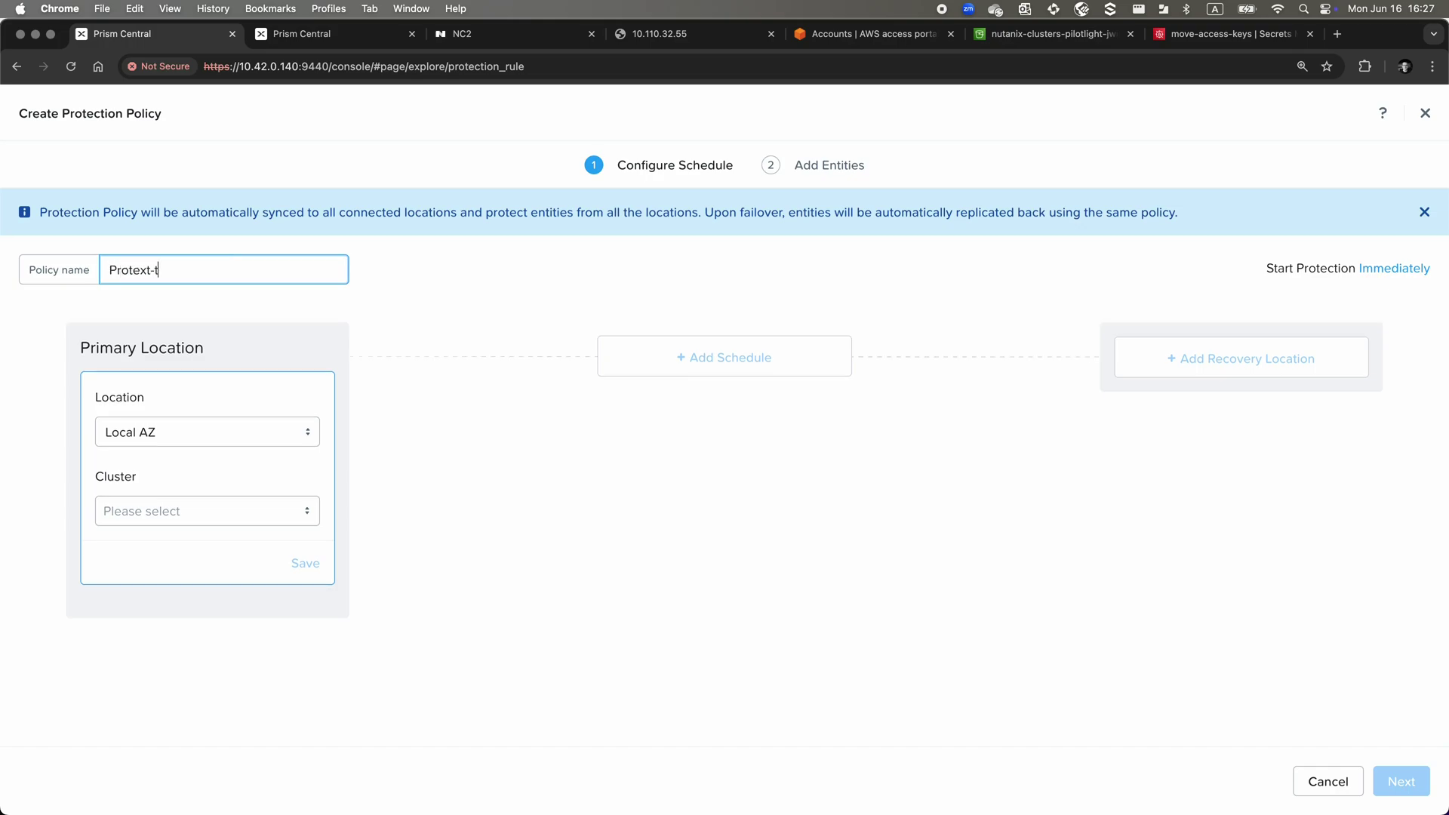
key("BackSpace")
key("BackSpace")
key("BackSpace")
key("BackSpace")
type("ct-to-NC2")
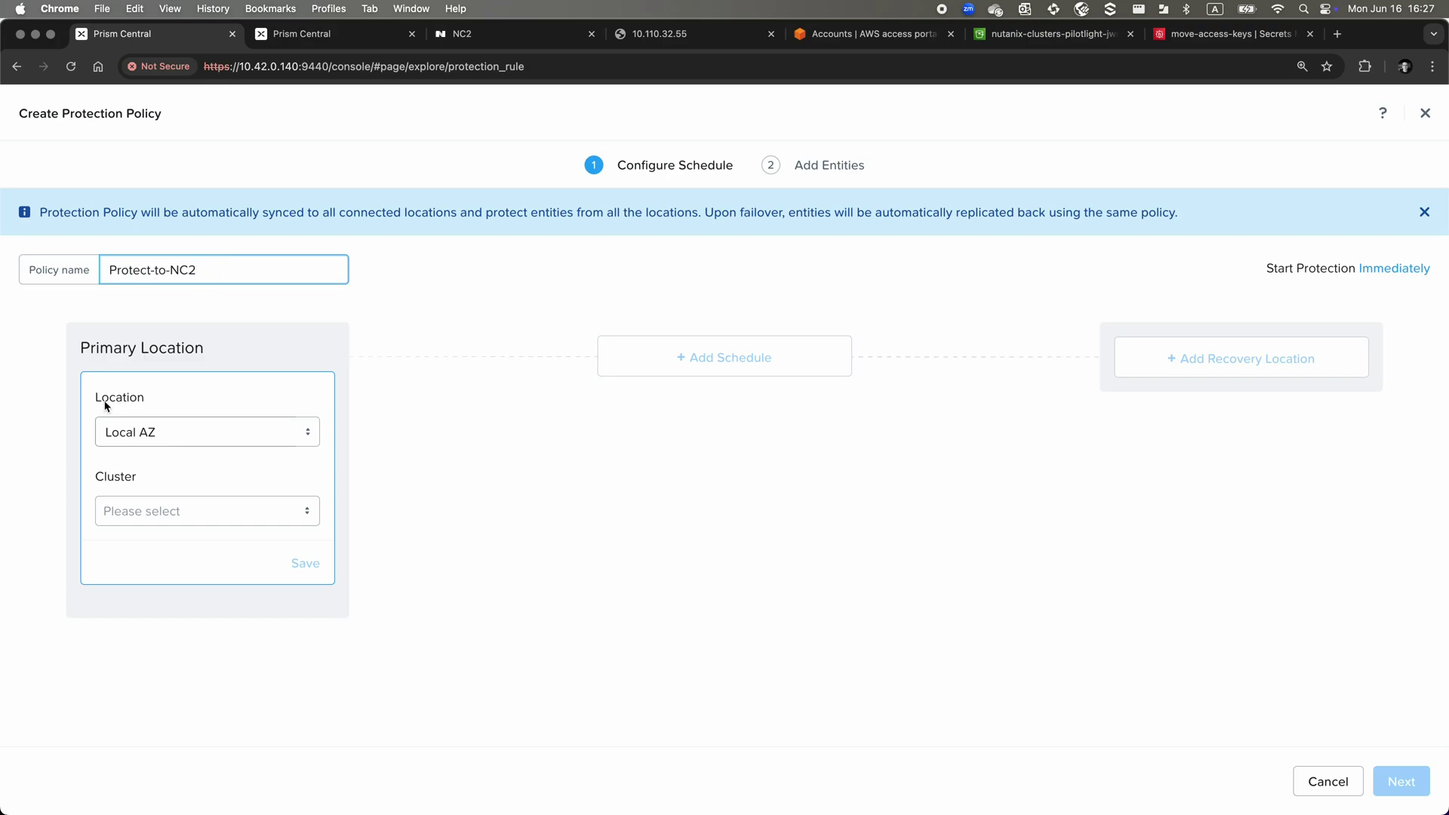
Set VRTX35 as primary and PC_10.110.33.44's Global-NC2-Specialists cluster as recovery location
left_click(129, 514)
left_click(136, 544)
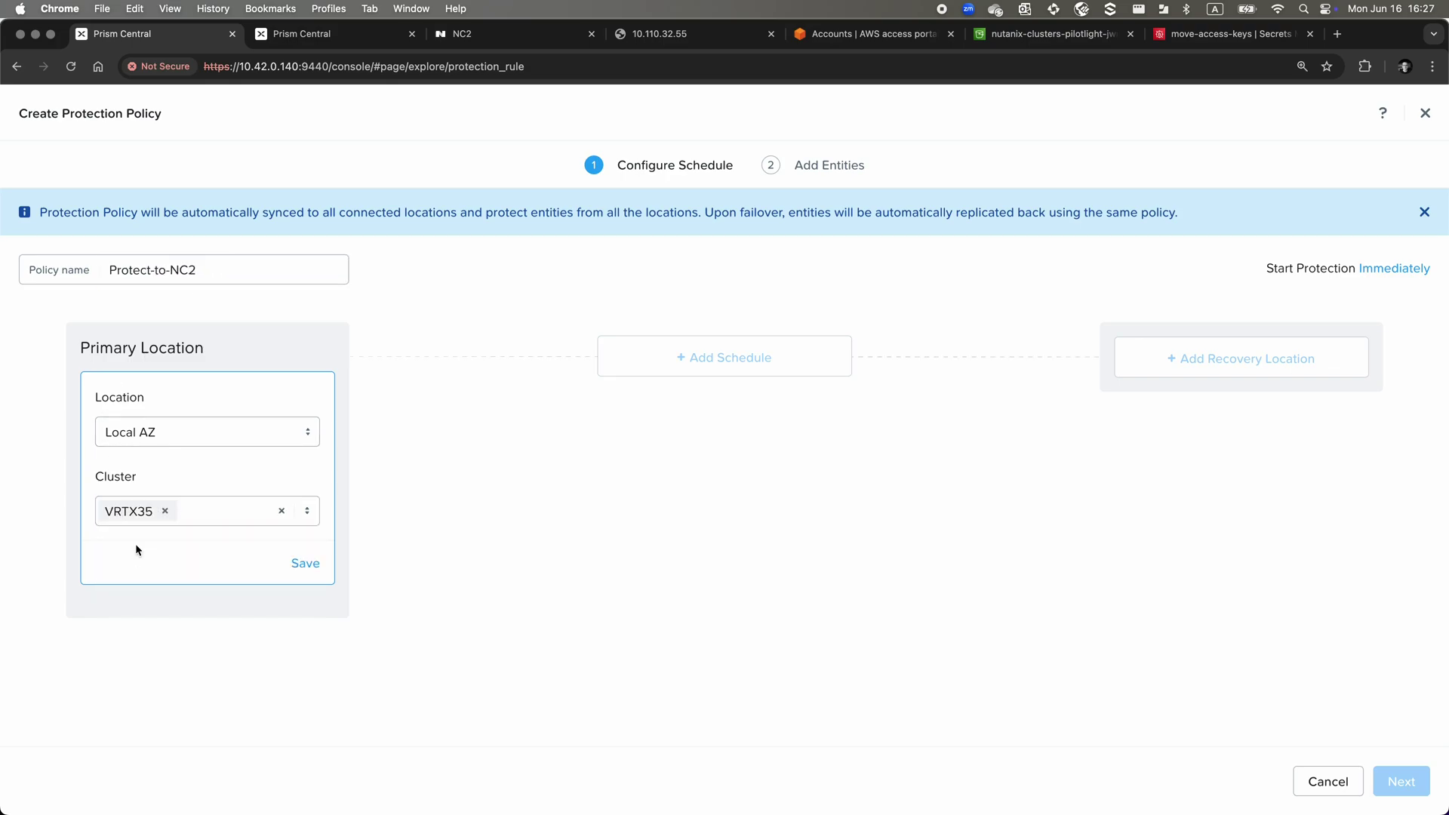
left_click(303, 565)
left_click(1199, 427)
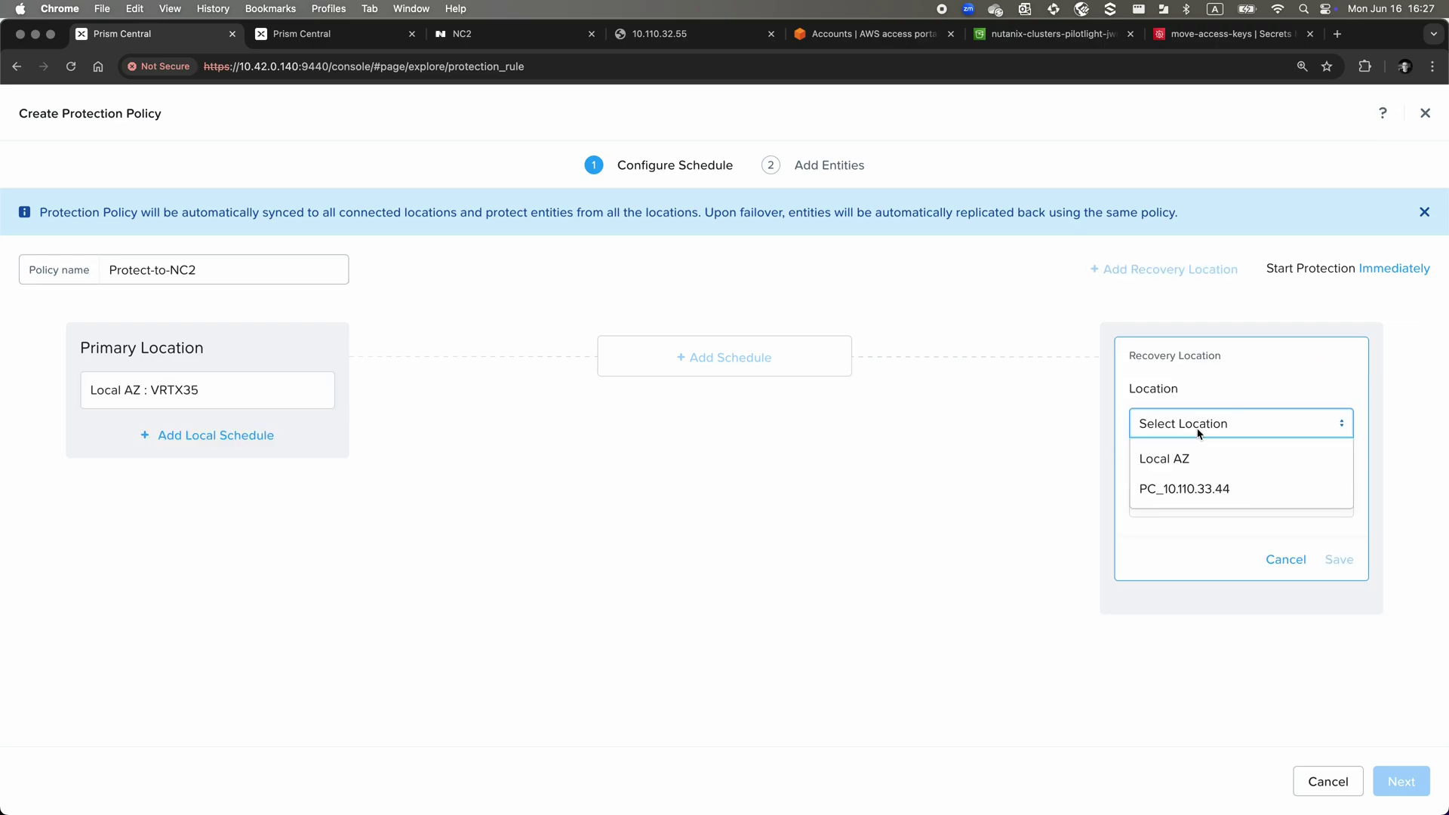
left_click(1201, 493)
left_click(1205, 515)
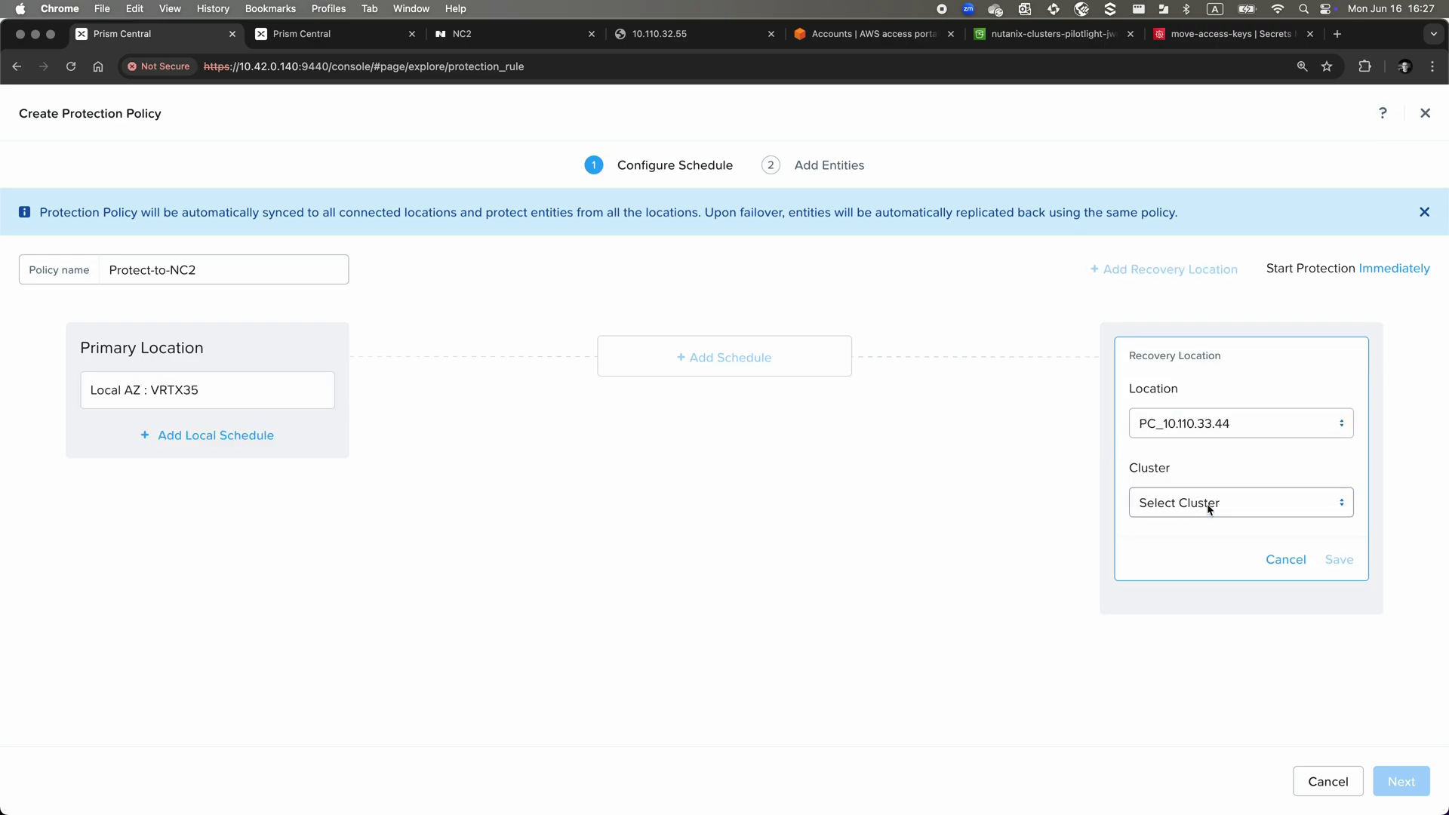
left_click(1207, 504)
left_click(1207, 536)
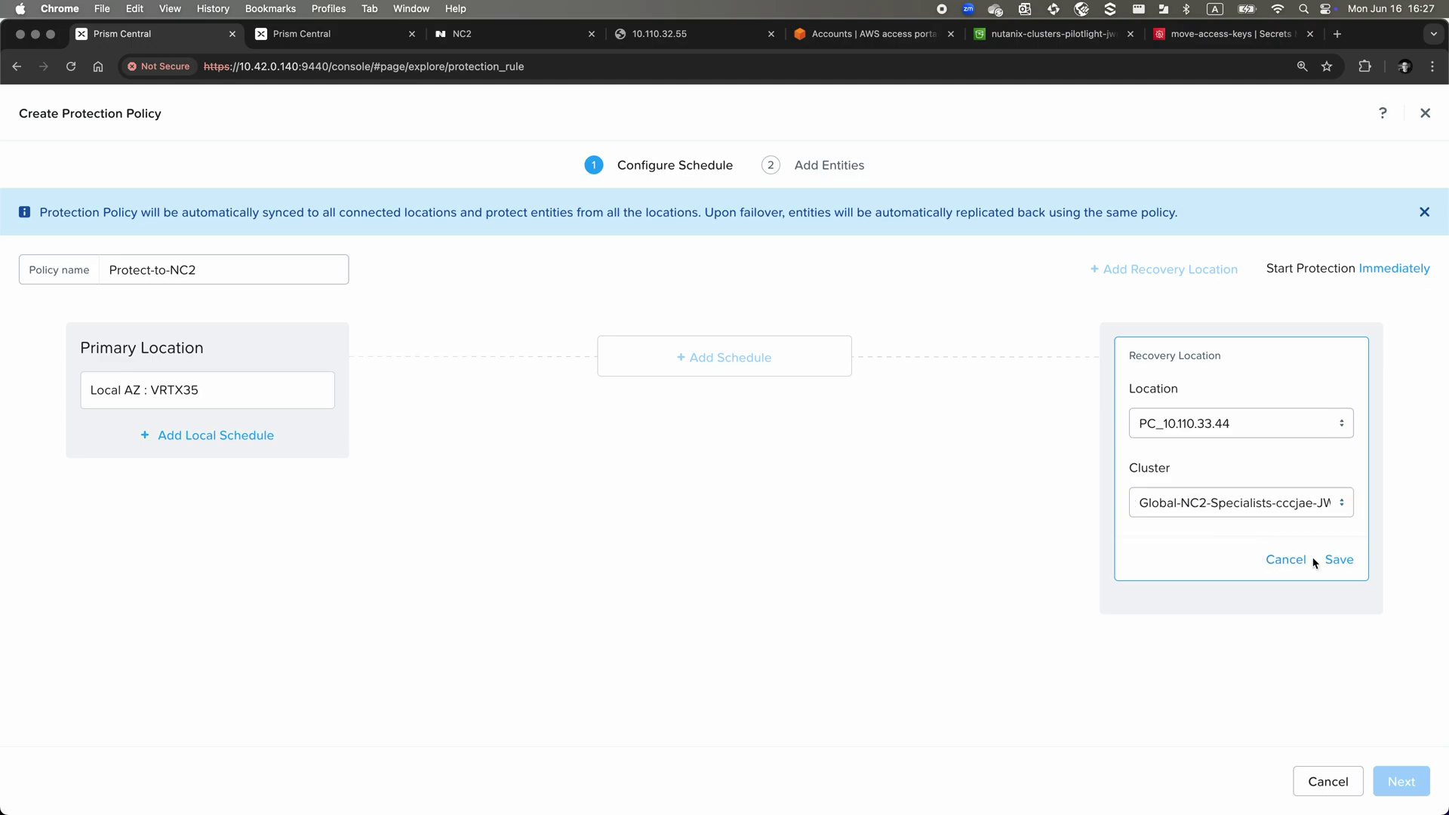
left_click(1338, 559)
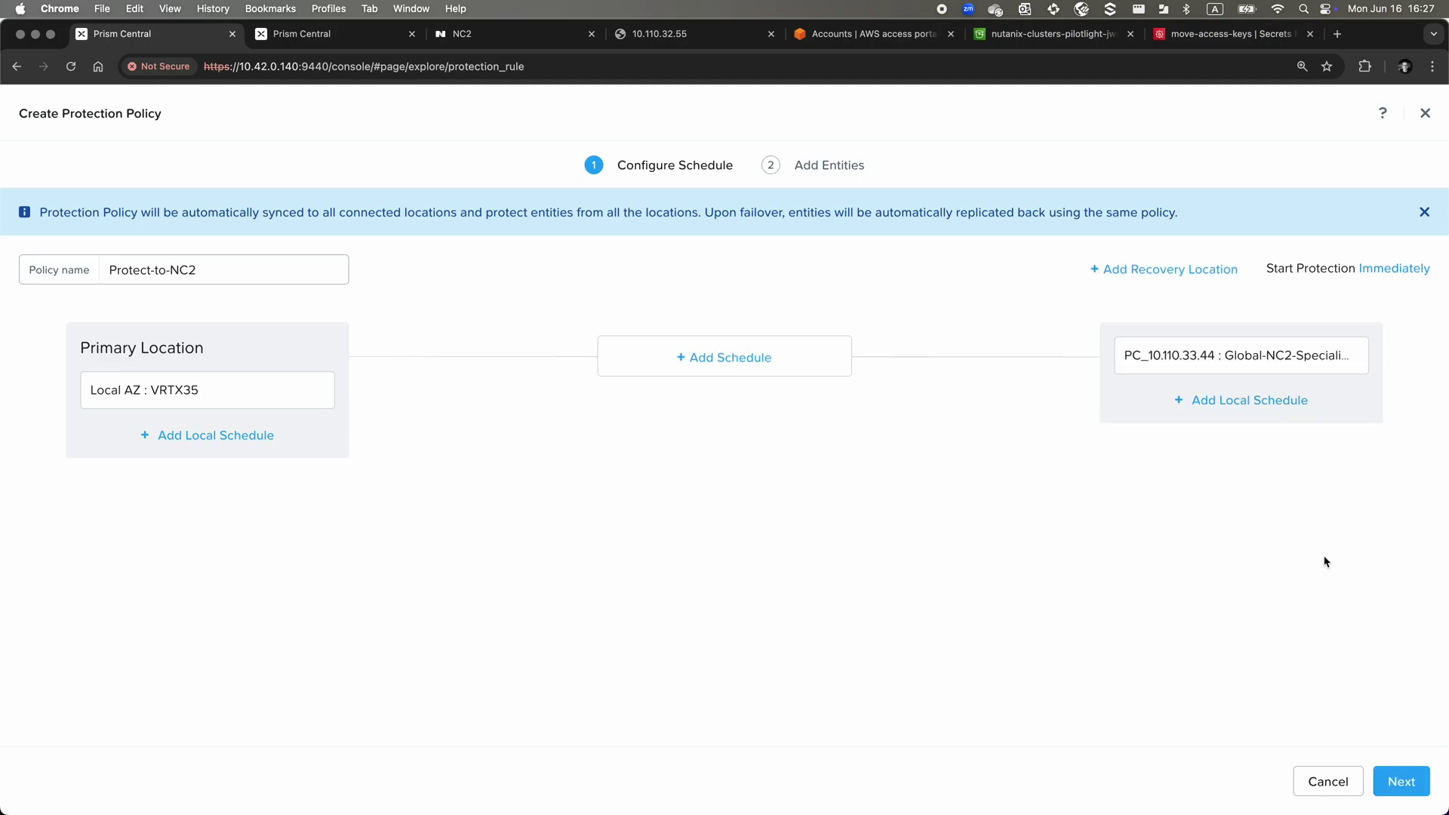
Add a 10-minute replication schedule retaining 4 days locally and 5 days on NC2
left_click(761, 360)
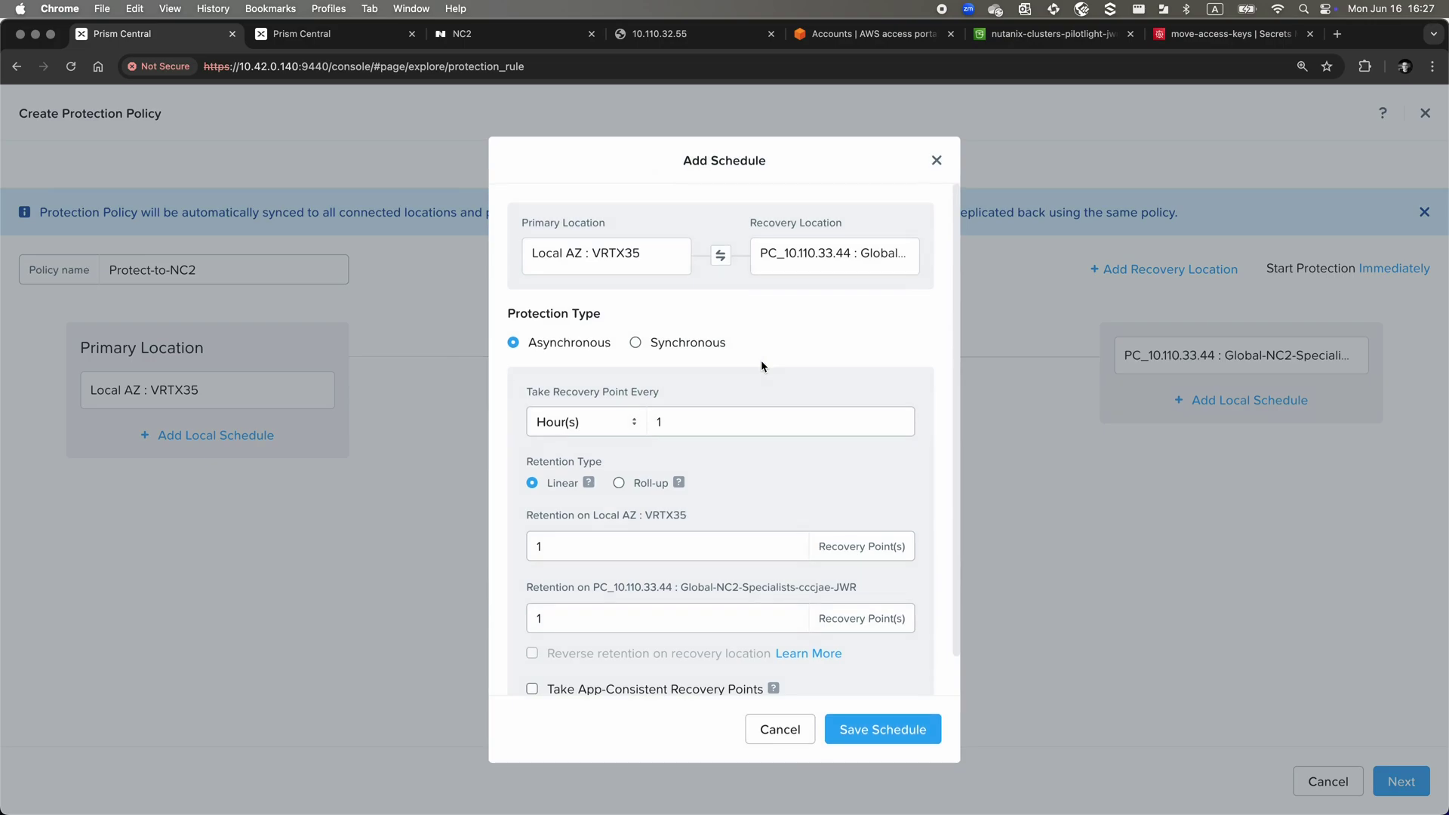
left_click(633, 427)
left_click(627, 460)
left_click(686, 429)
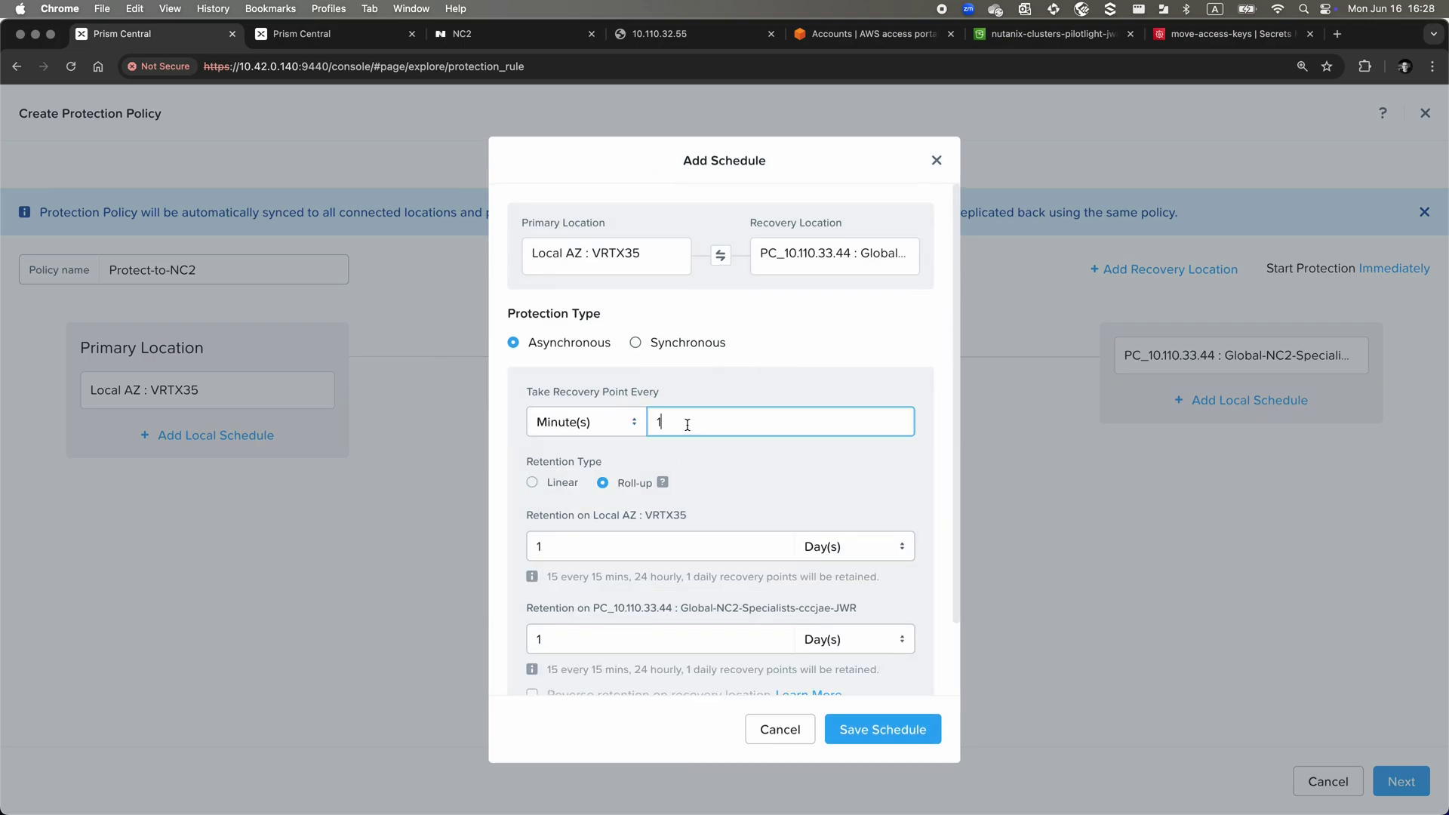
type("0")
left_click(705, 544)
key("BackSpace")
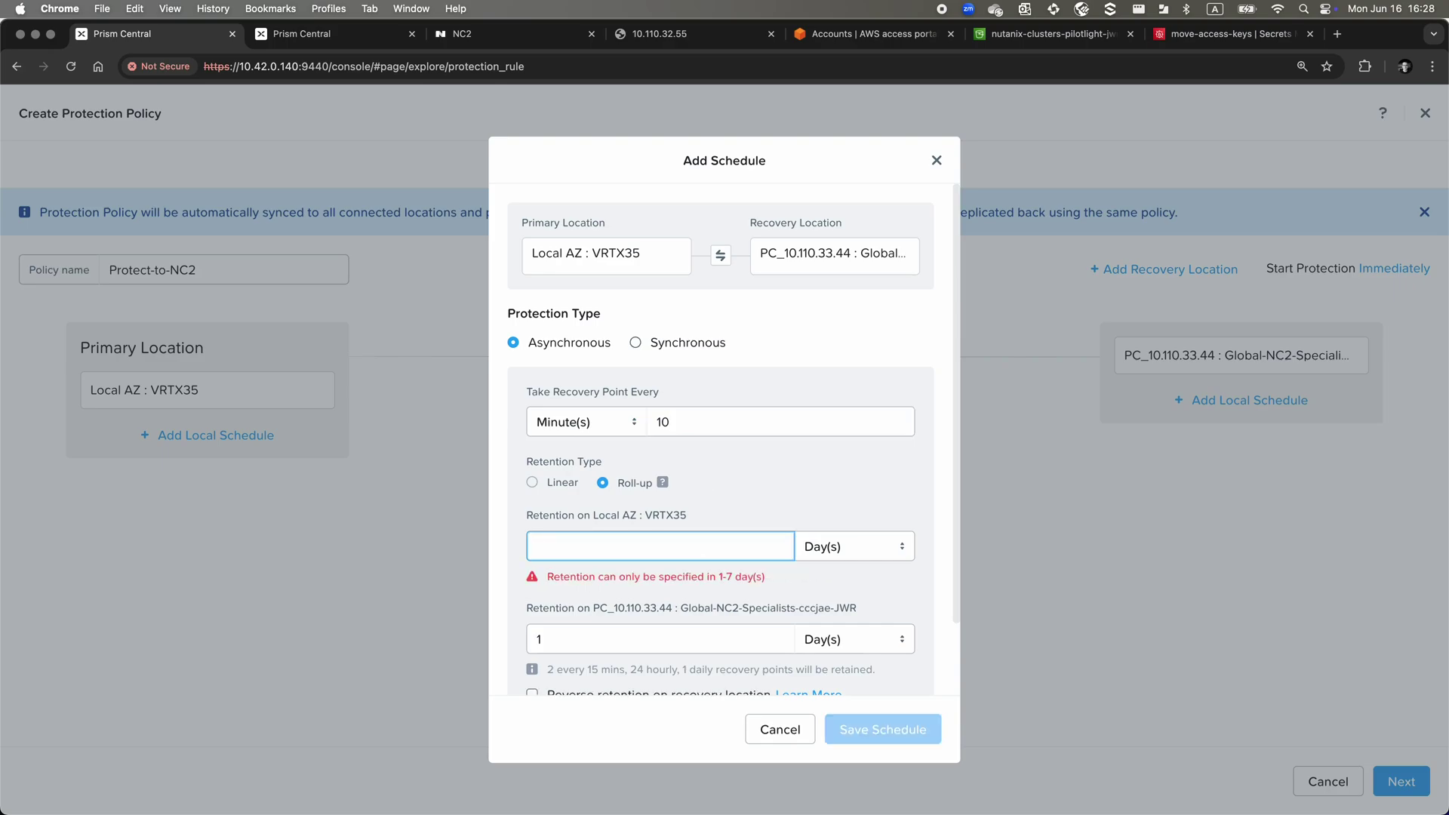
type("4")
left_click(672, 640)
key("BackSpace")
type("5")
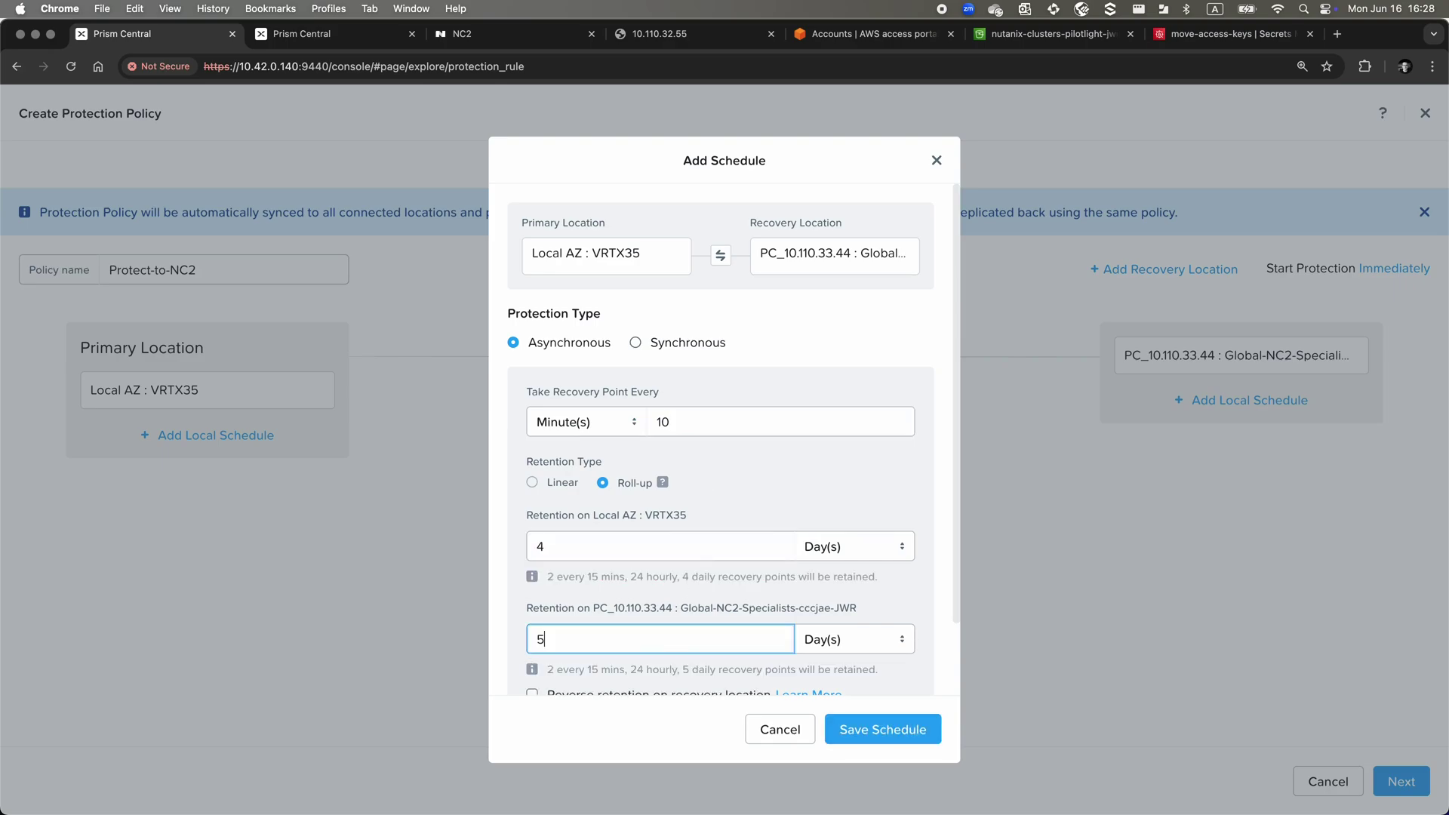
left_click(913, 677)
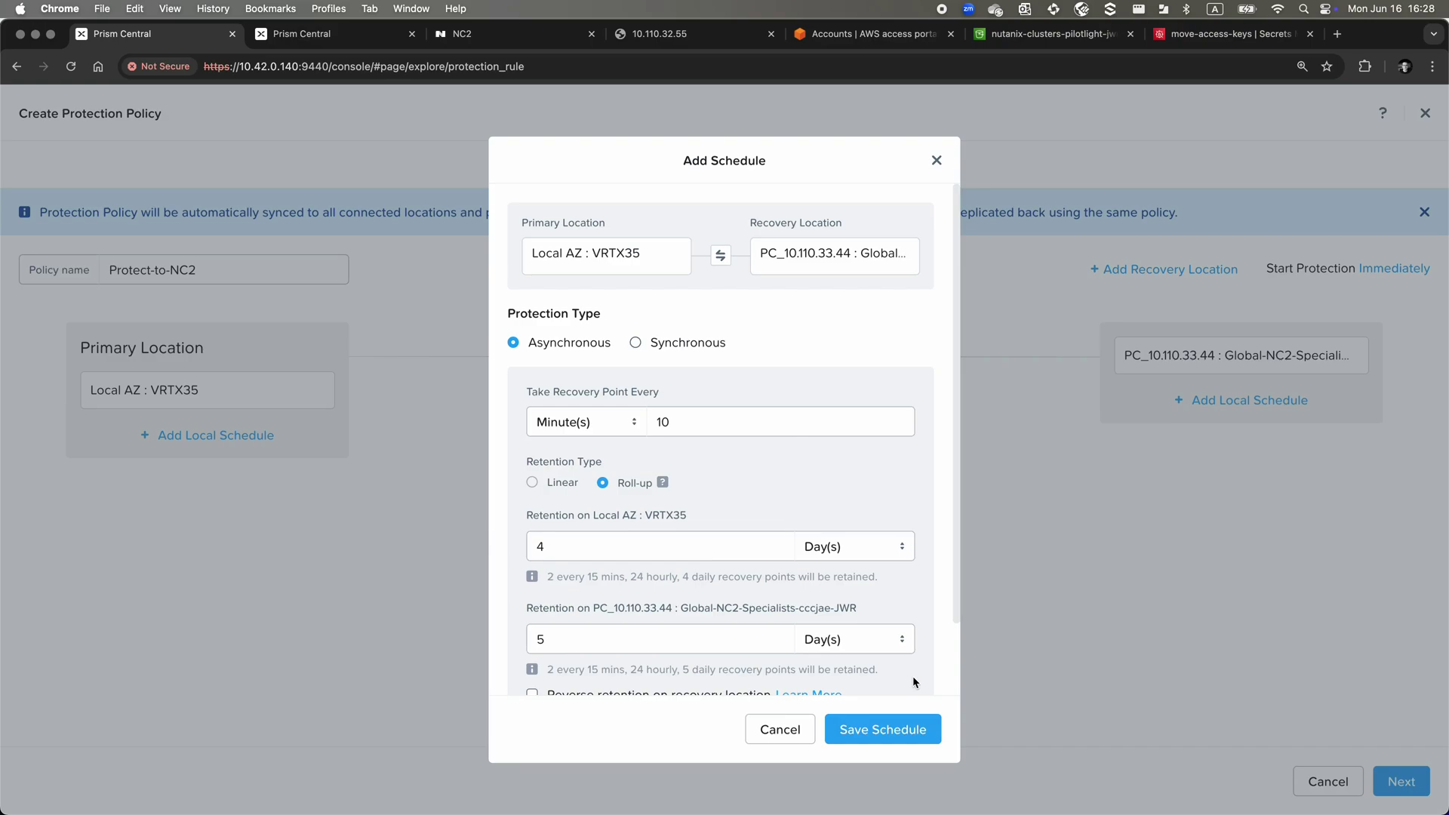
scroll(913, 679, "down", 2)
Save the schedule, protect the Short-RTO : Store-me-on-NC2-plz category, and create Protect-to-NC2
left_click(904, 730)
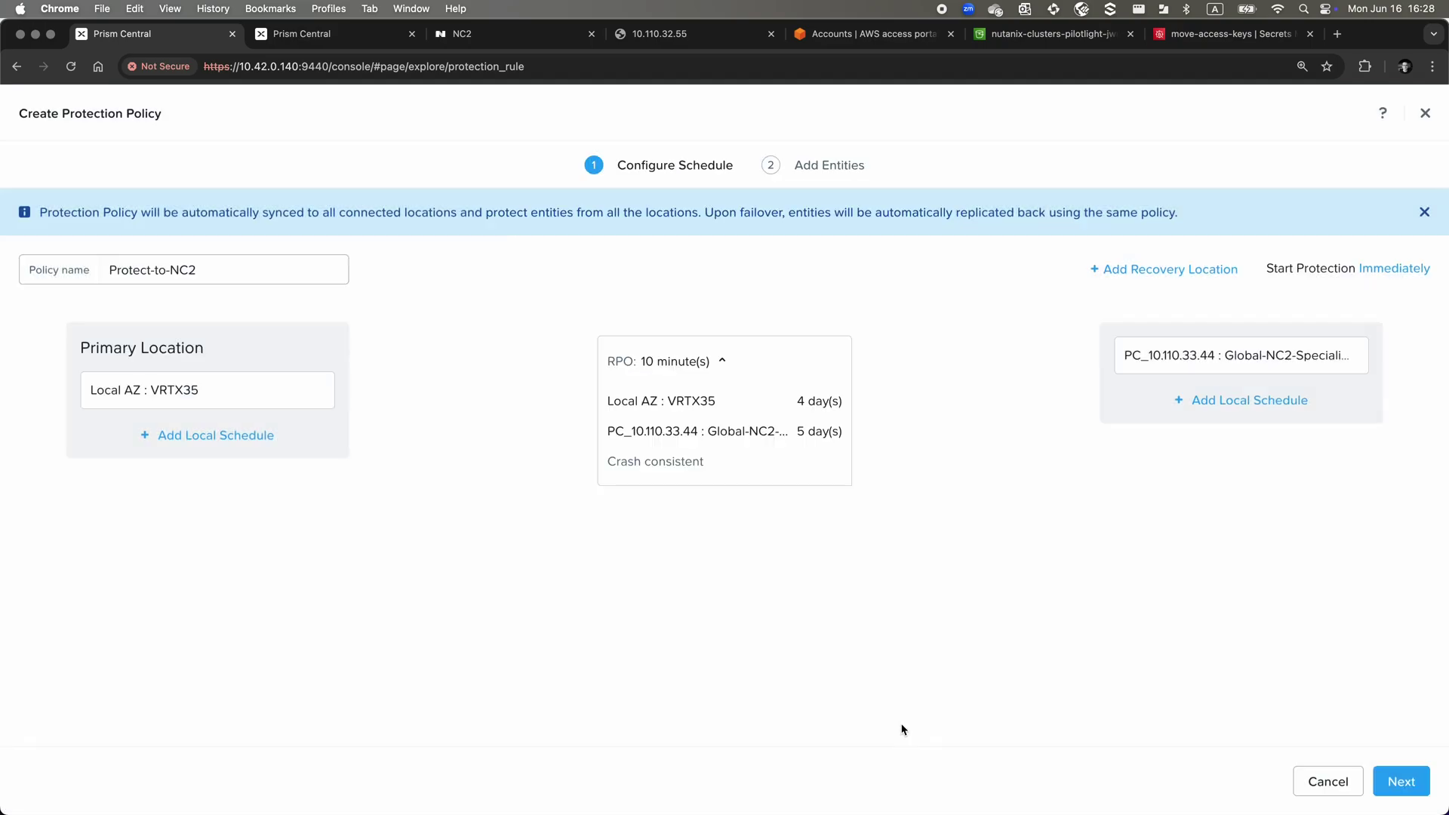
left_click(1402, 781)
left_click(187, 356)
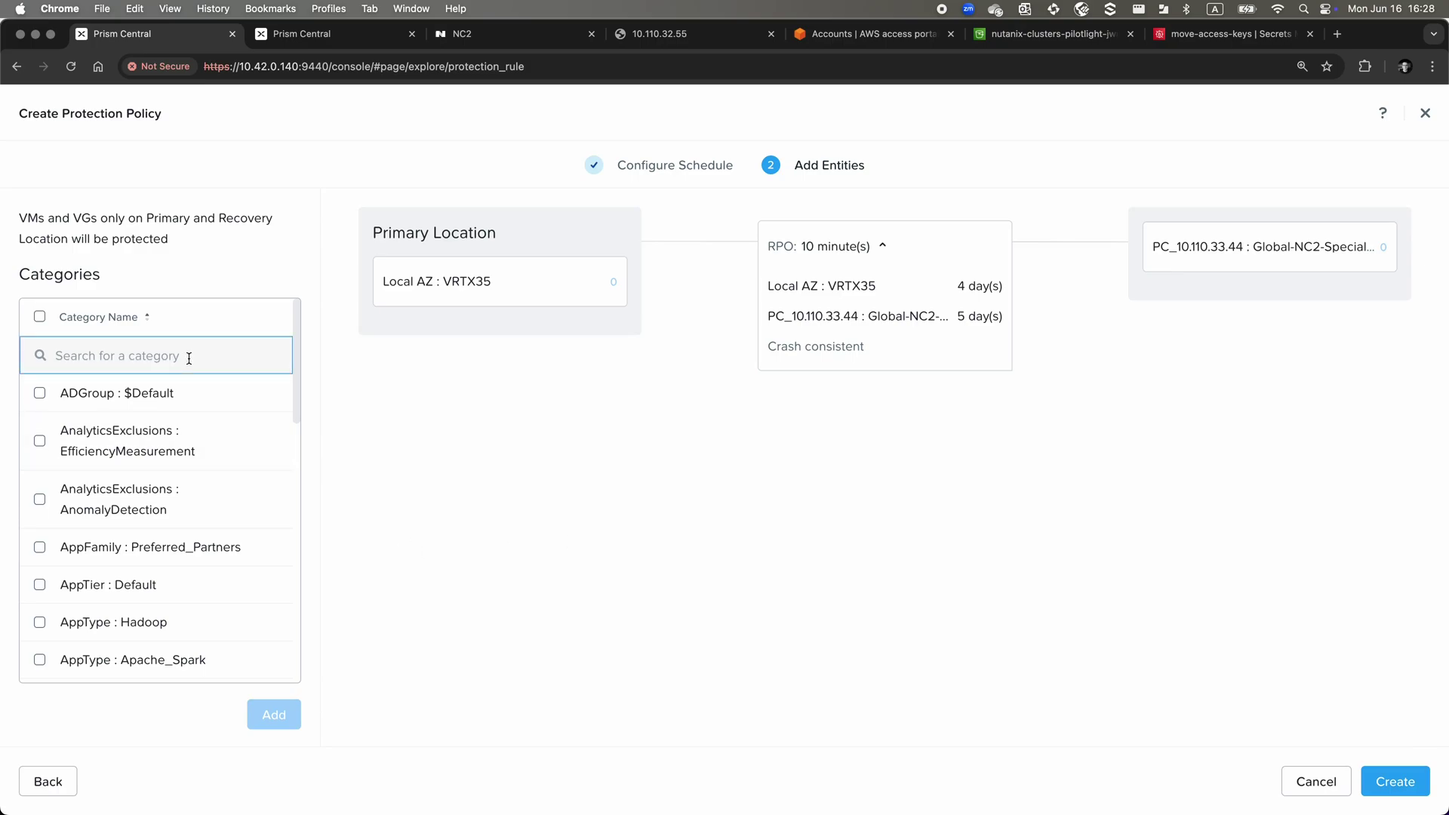
type("R")
type("t")
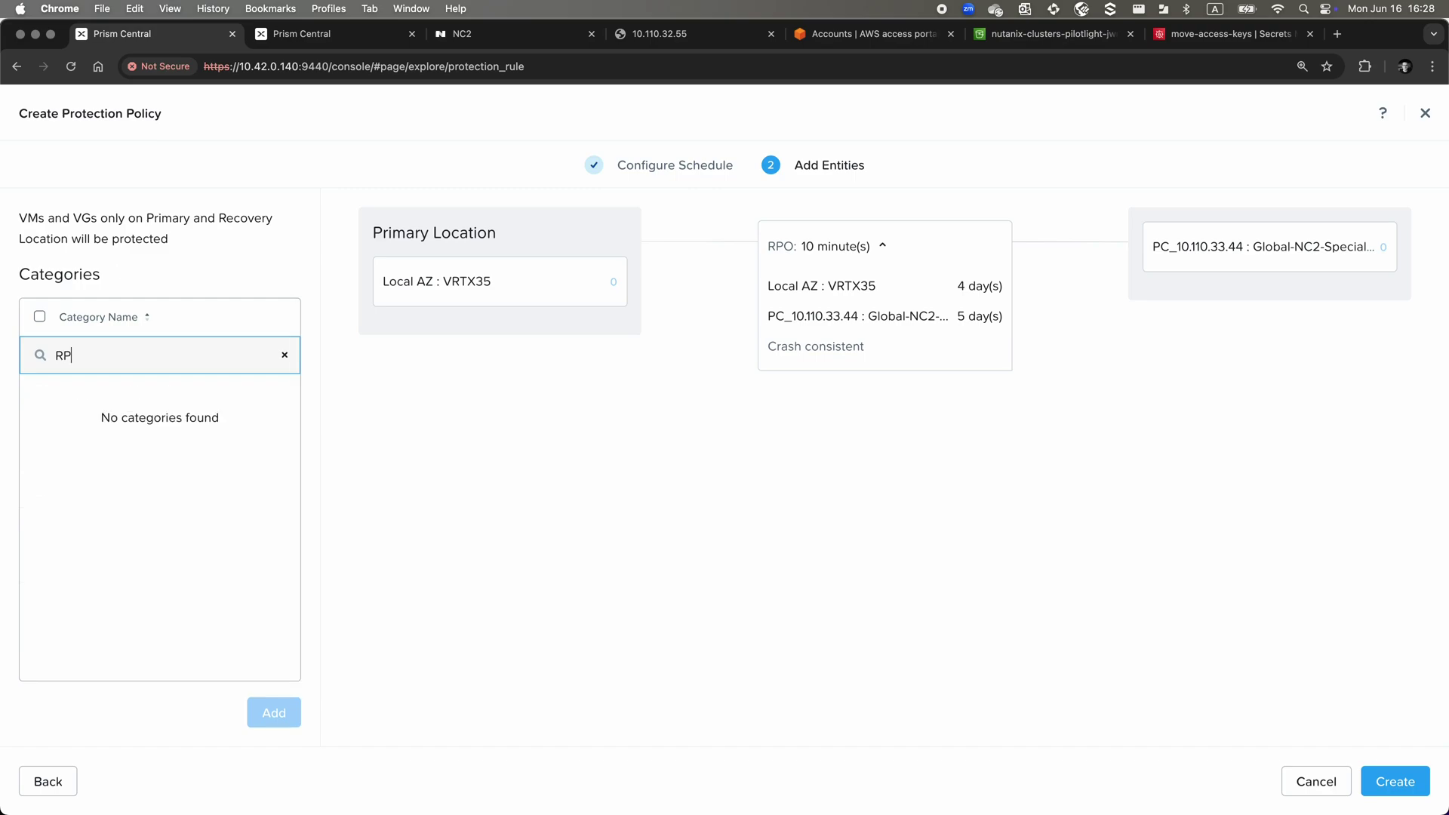
key("BackSpace")
type("TO")
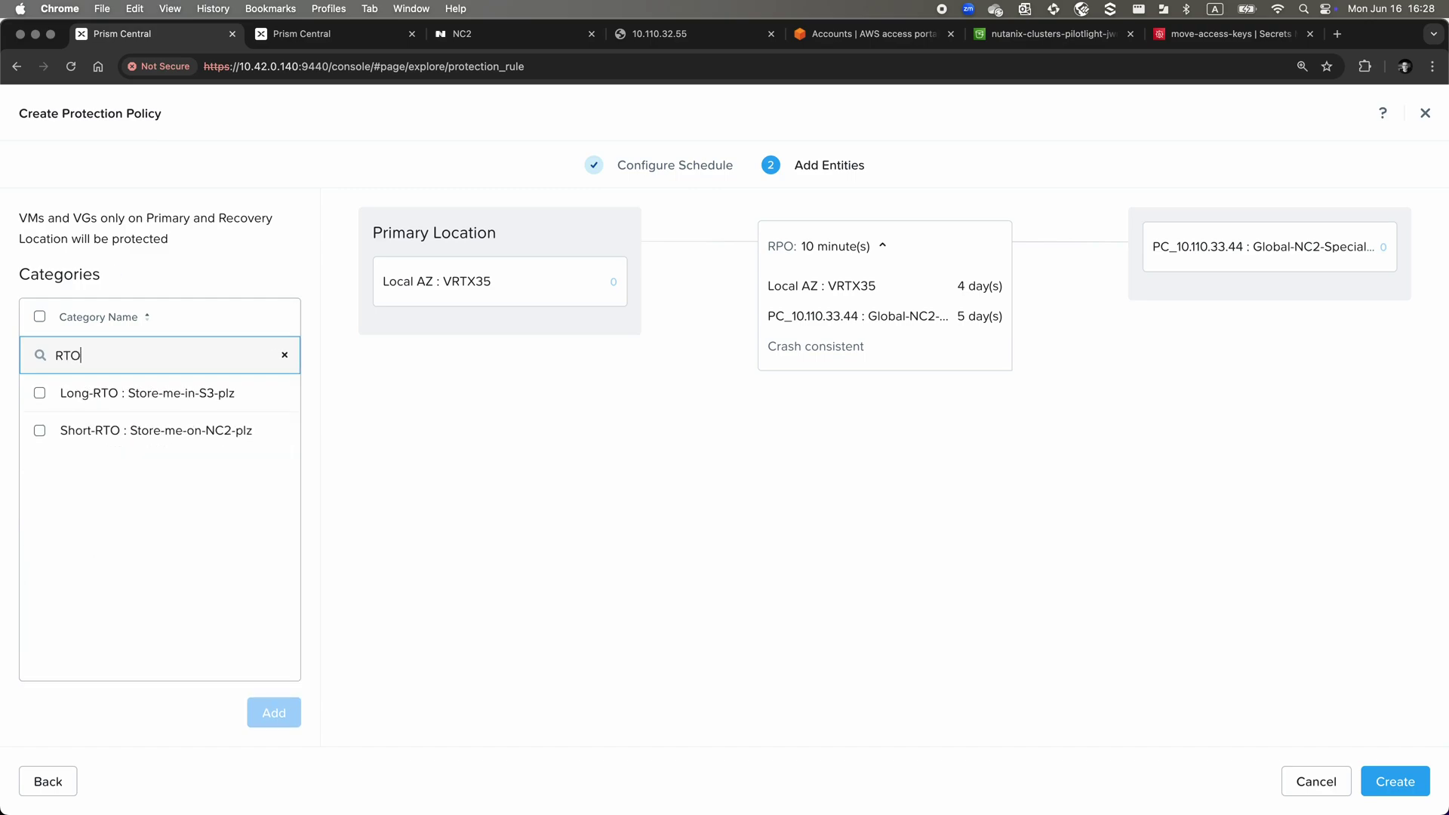
left_click(40, 431)
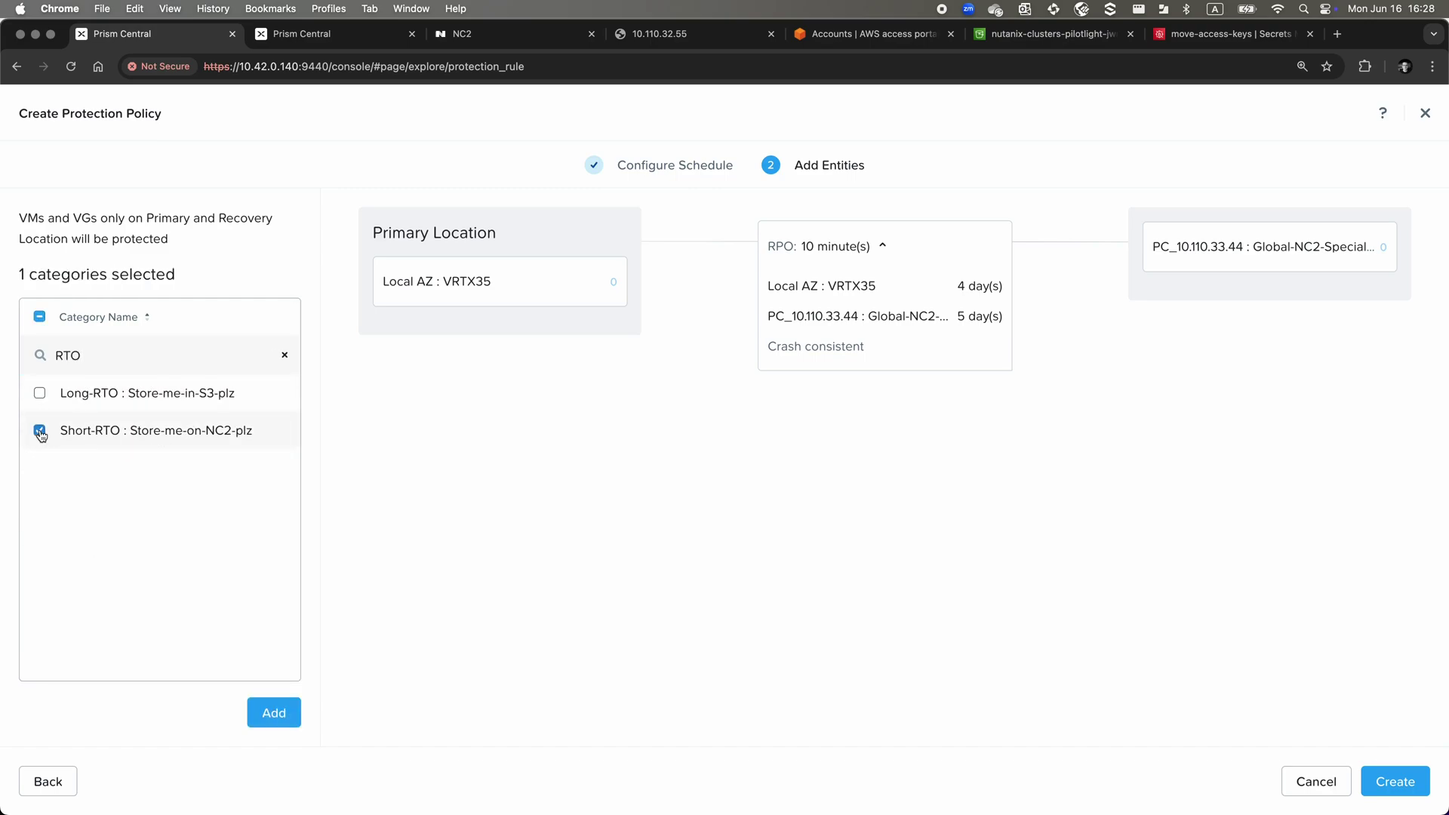
left_click(285, 716)
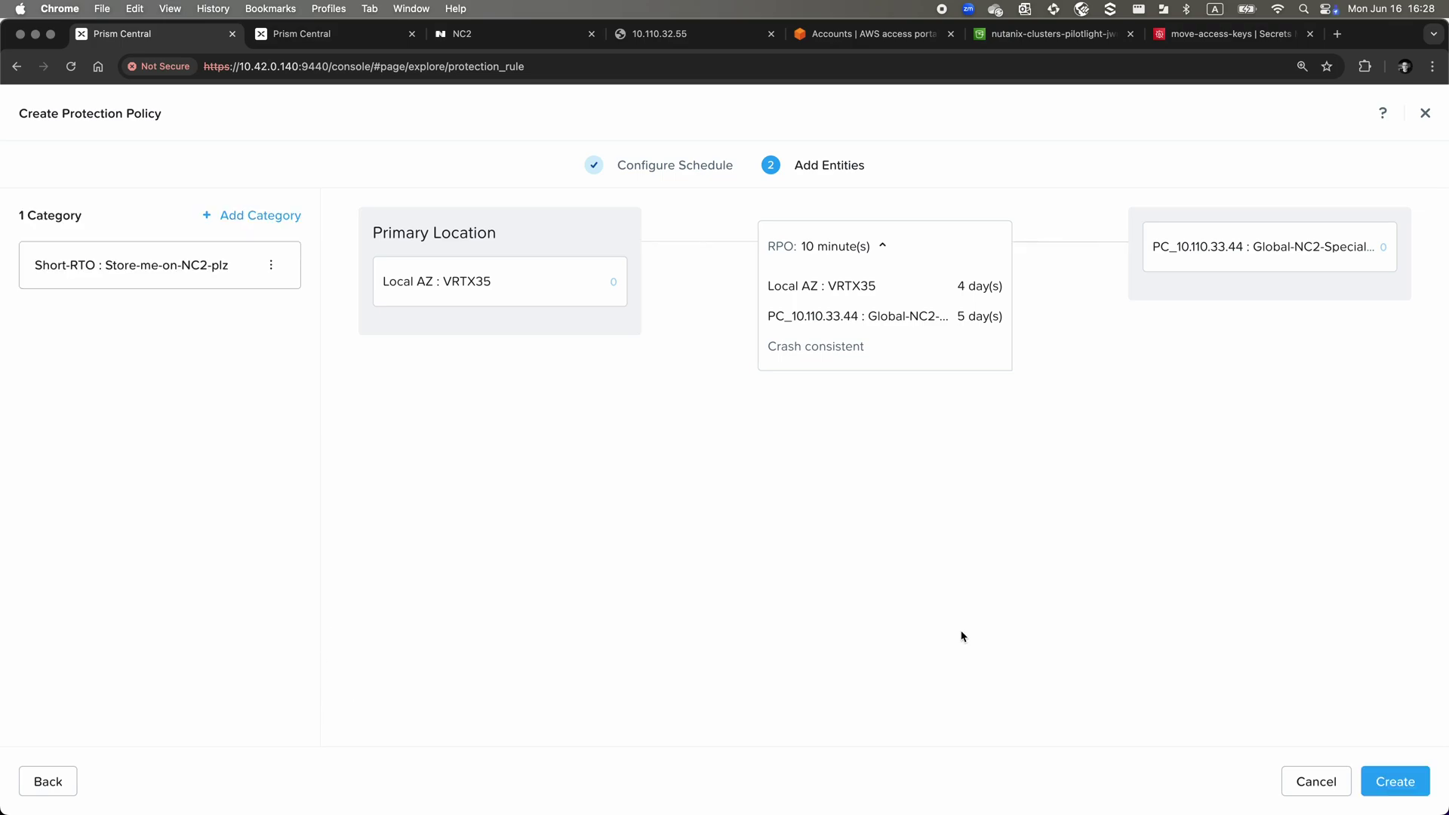
left_click(1389, 777)
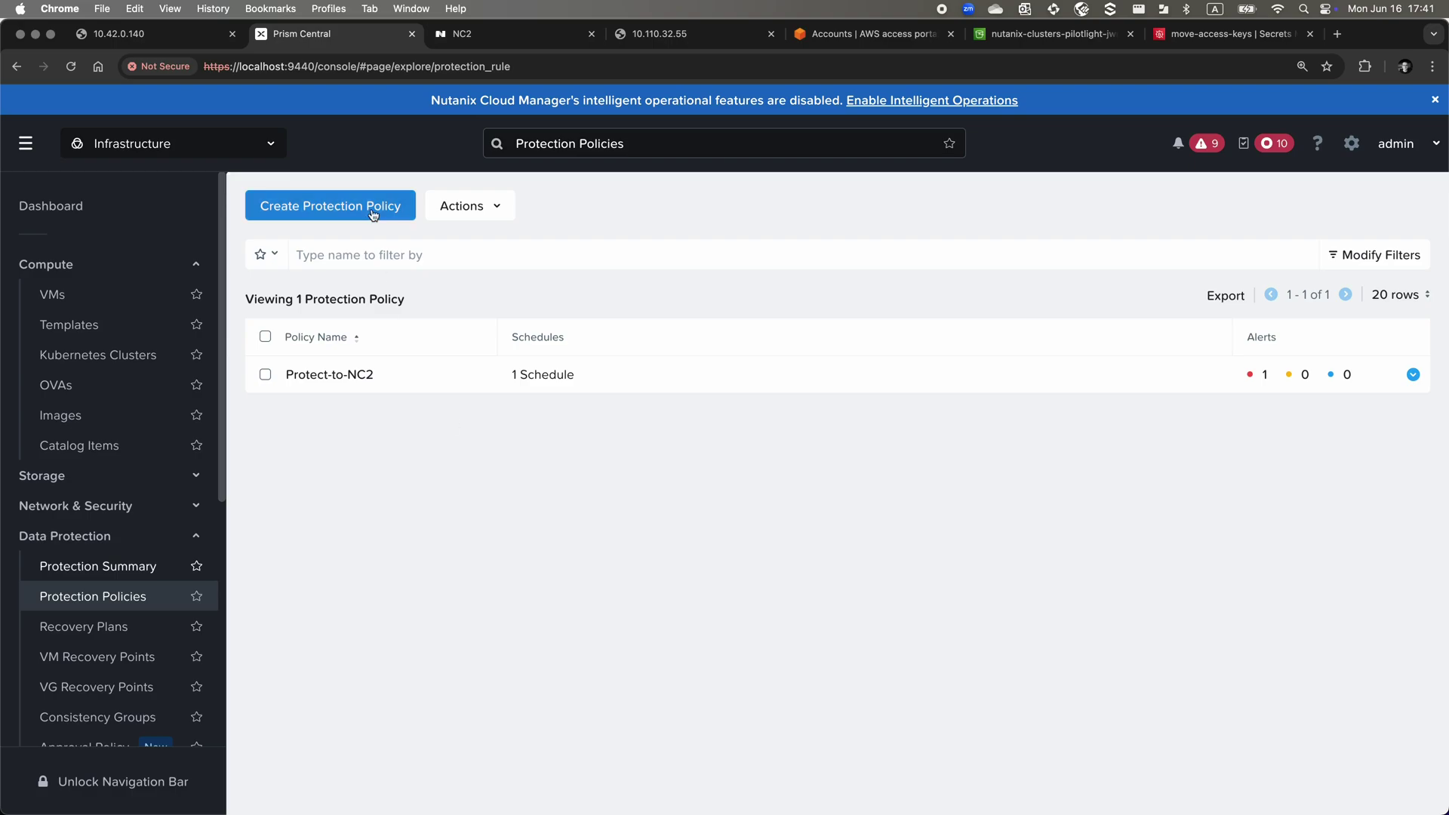
Start another protection policy with PC_10.42.0.140 : VRTX35 as primary location
left_click(375, 215)
left_click(294, 267)
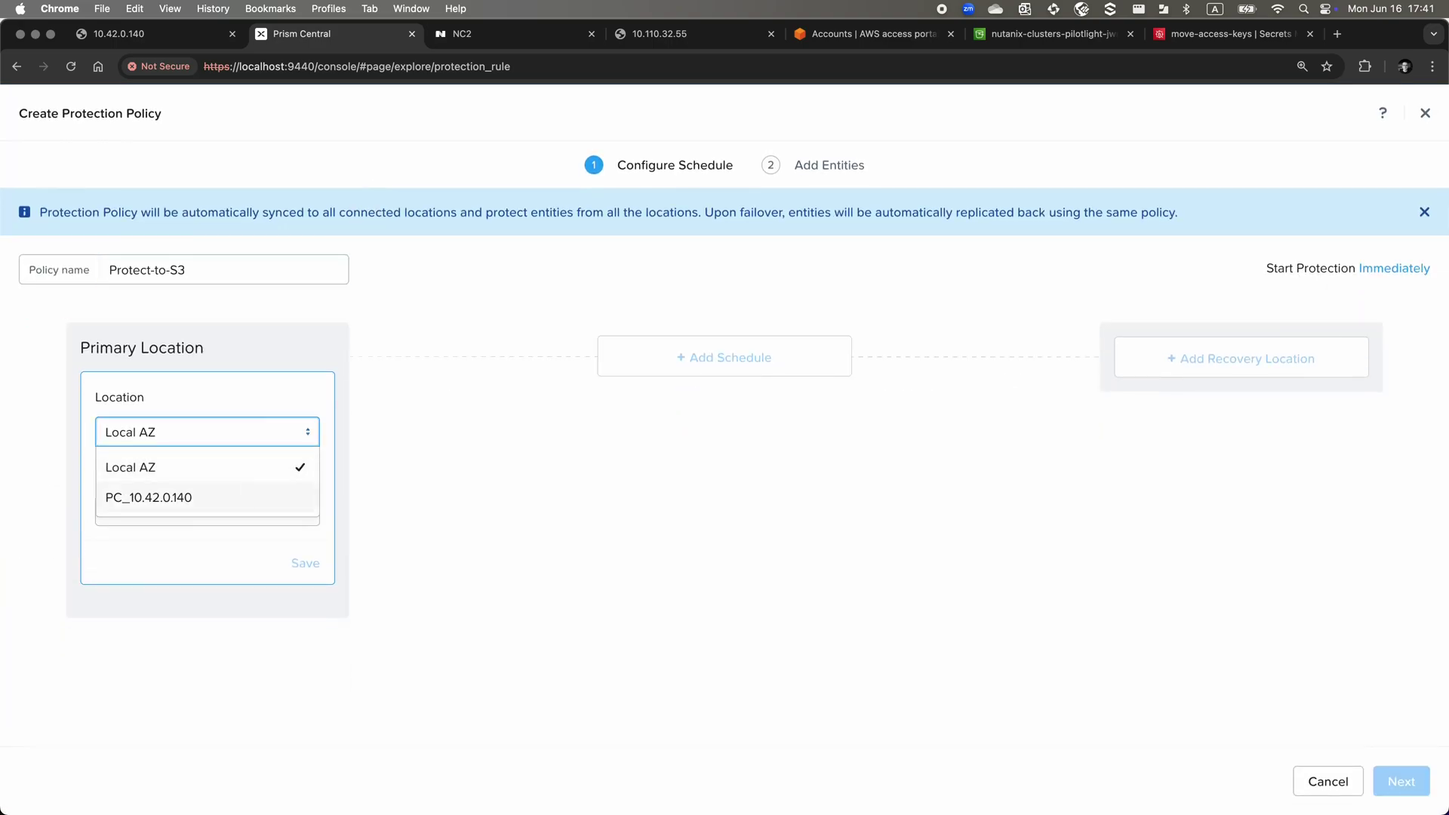
left_click(246, 495)
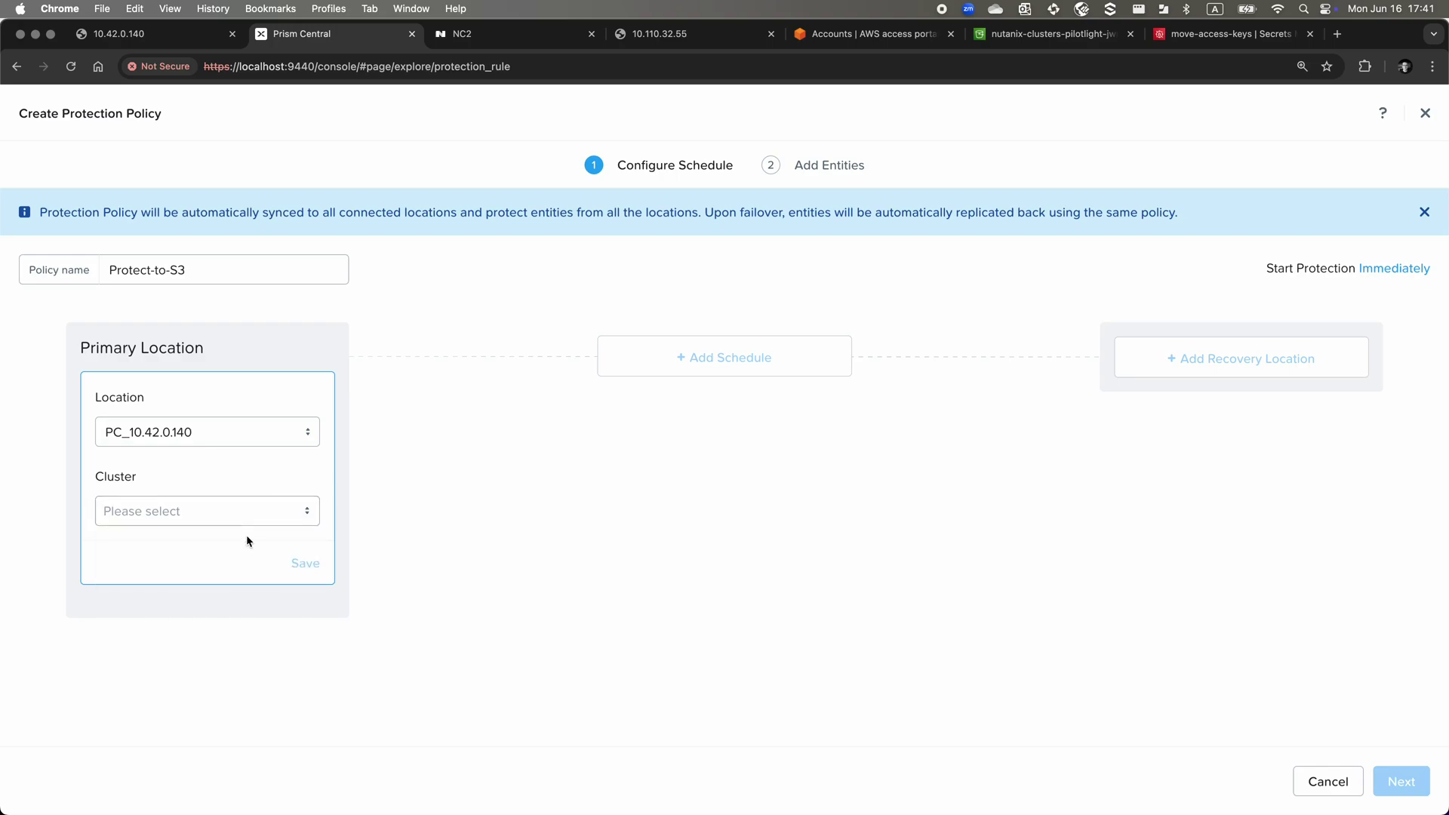
left_click(259, 519)
left_click(250, 547)
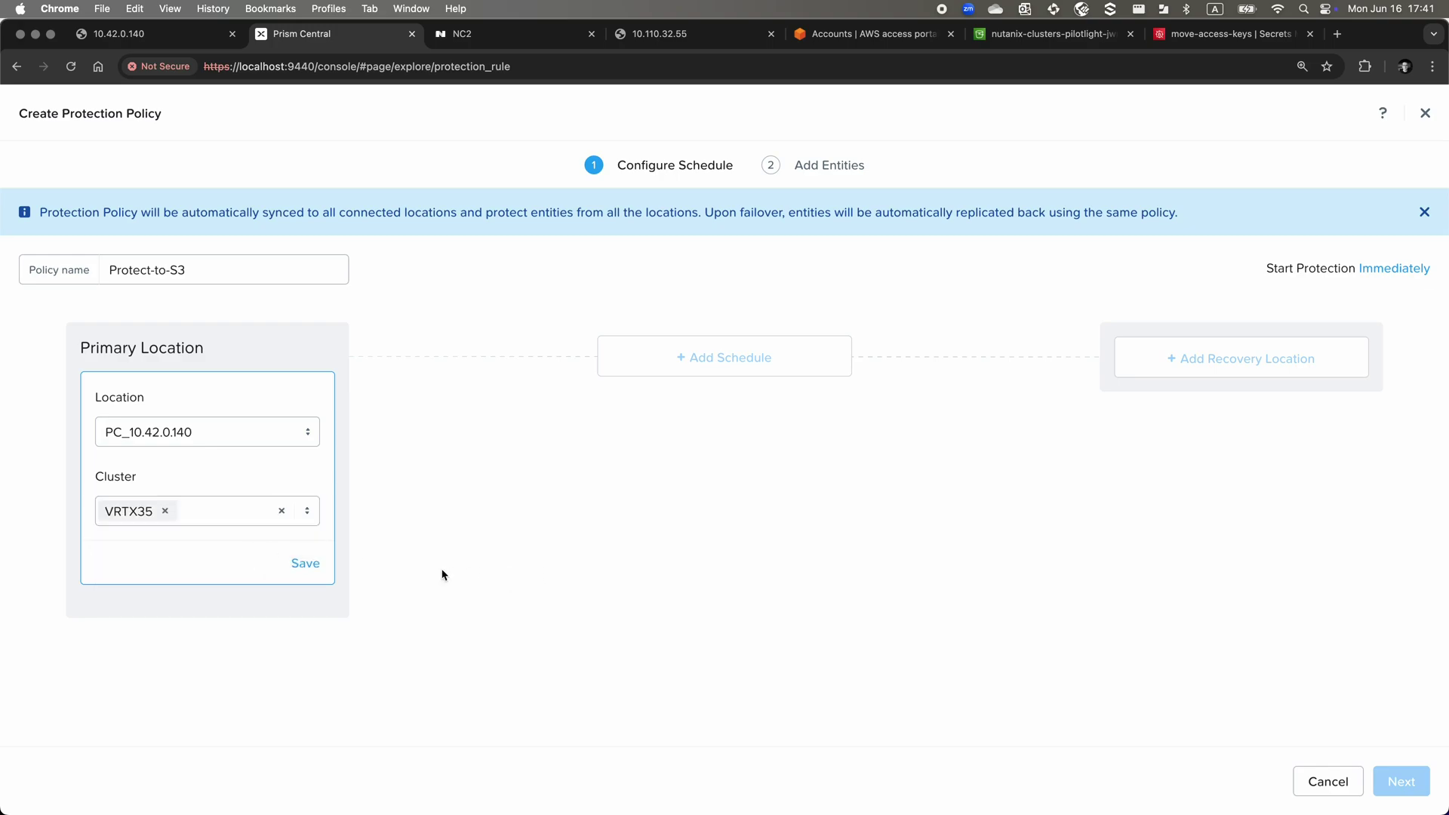
left_click(305, 565)
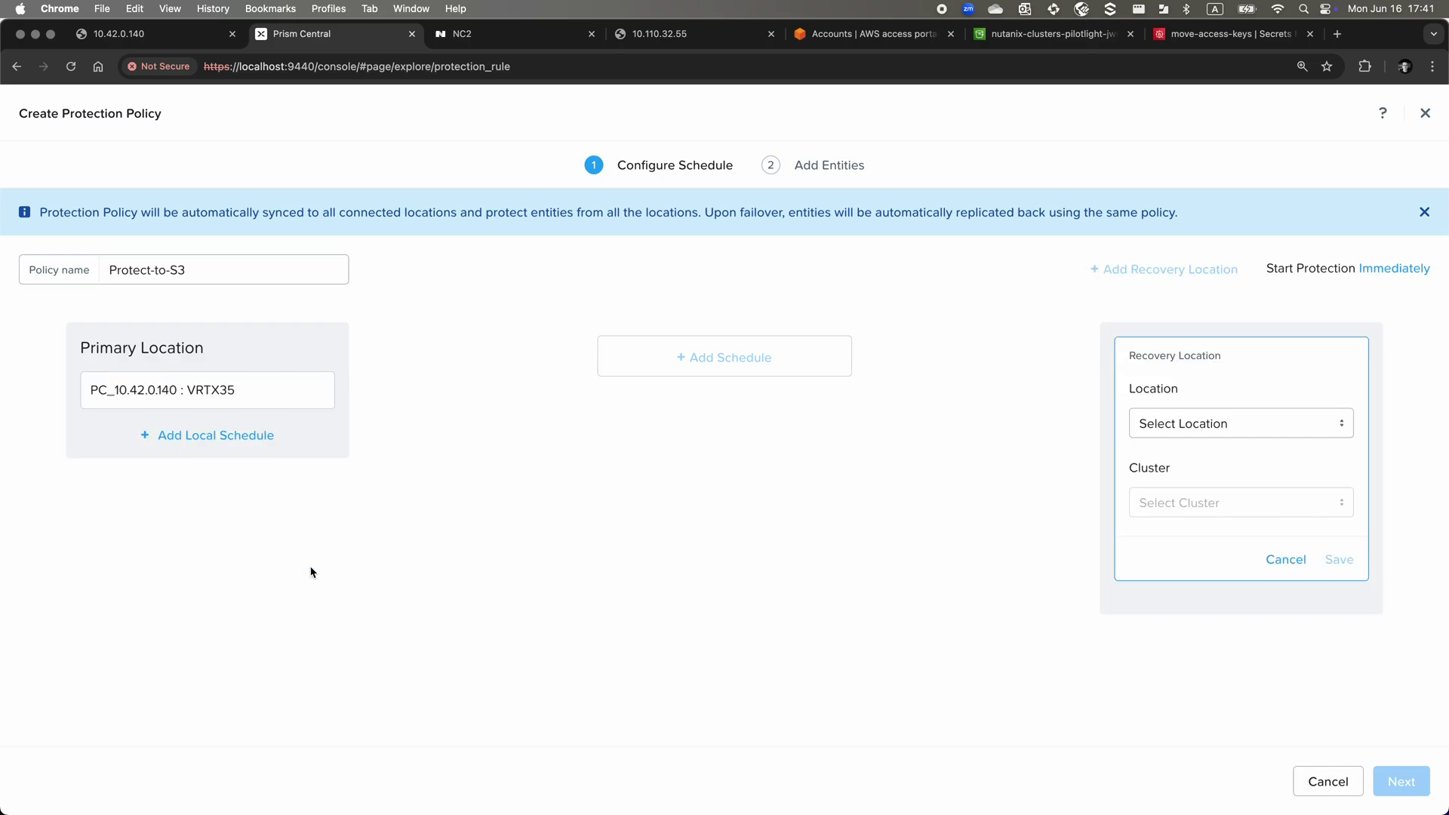
Add the nutanix-clusters-pilotlight-jwr bucket and Global-NC2-Specialists cluster as Local AZ recovery locations
left_click(1182, 424)
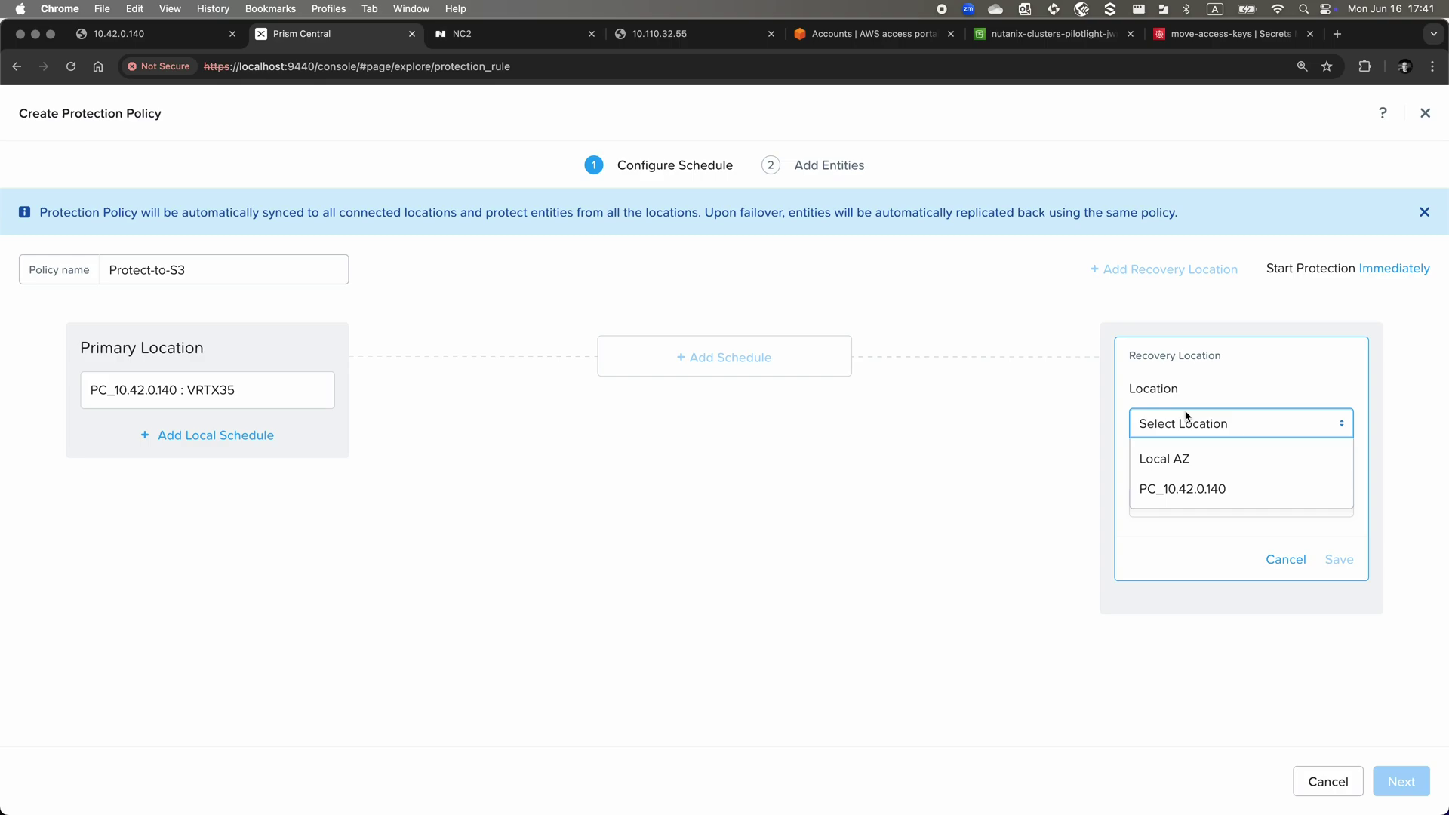
left_click(1236, 468)
left_click(1243, 502)
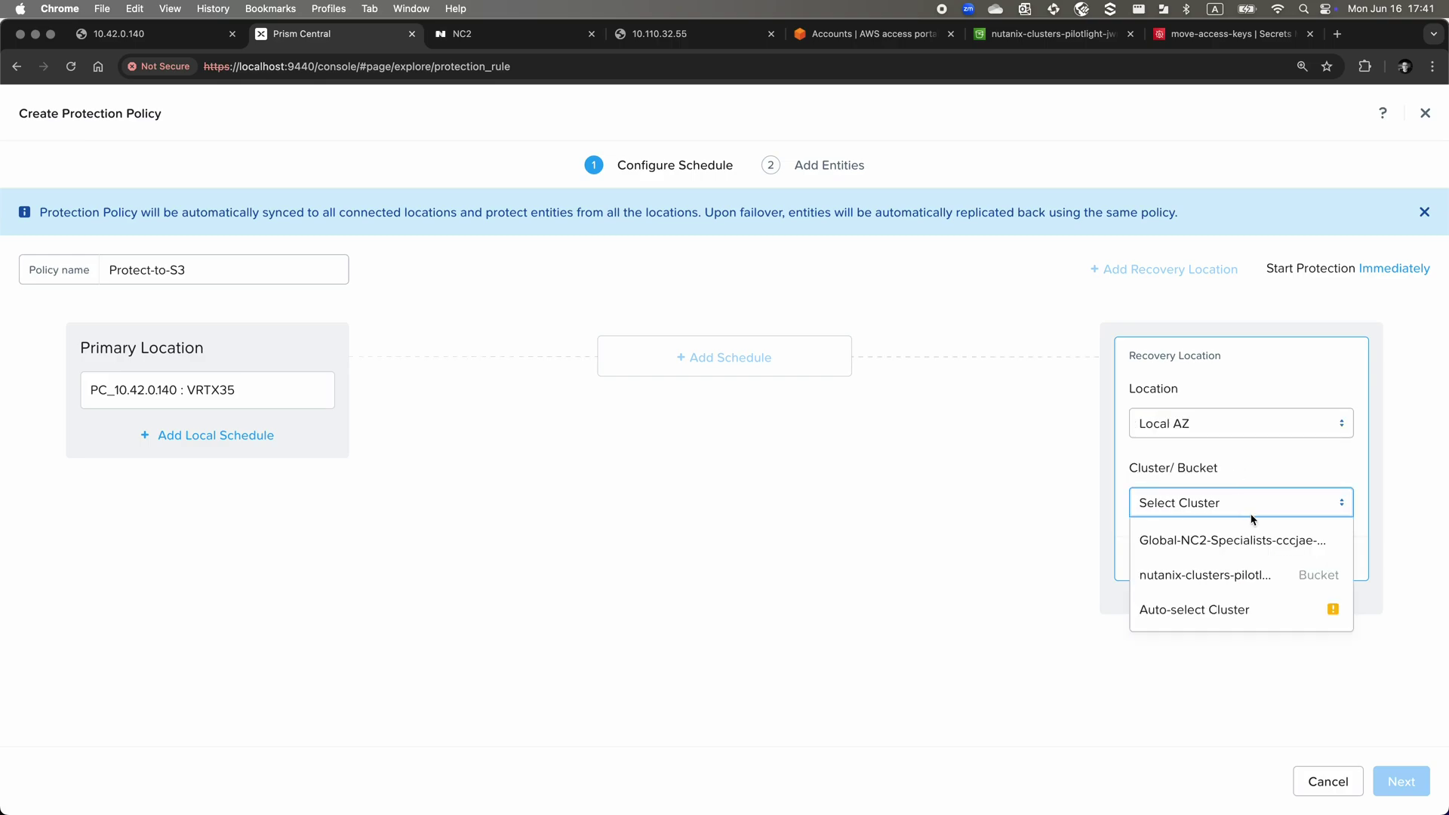
left_click(1265, 575)
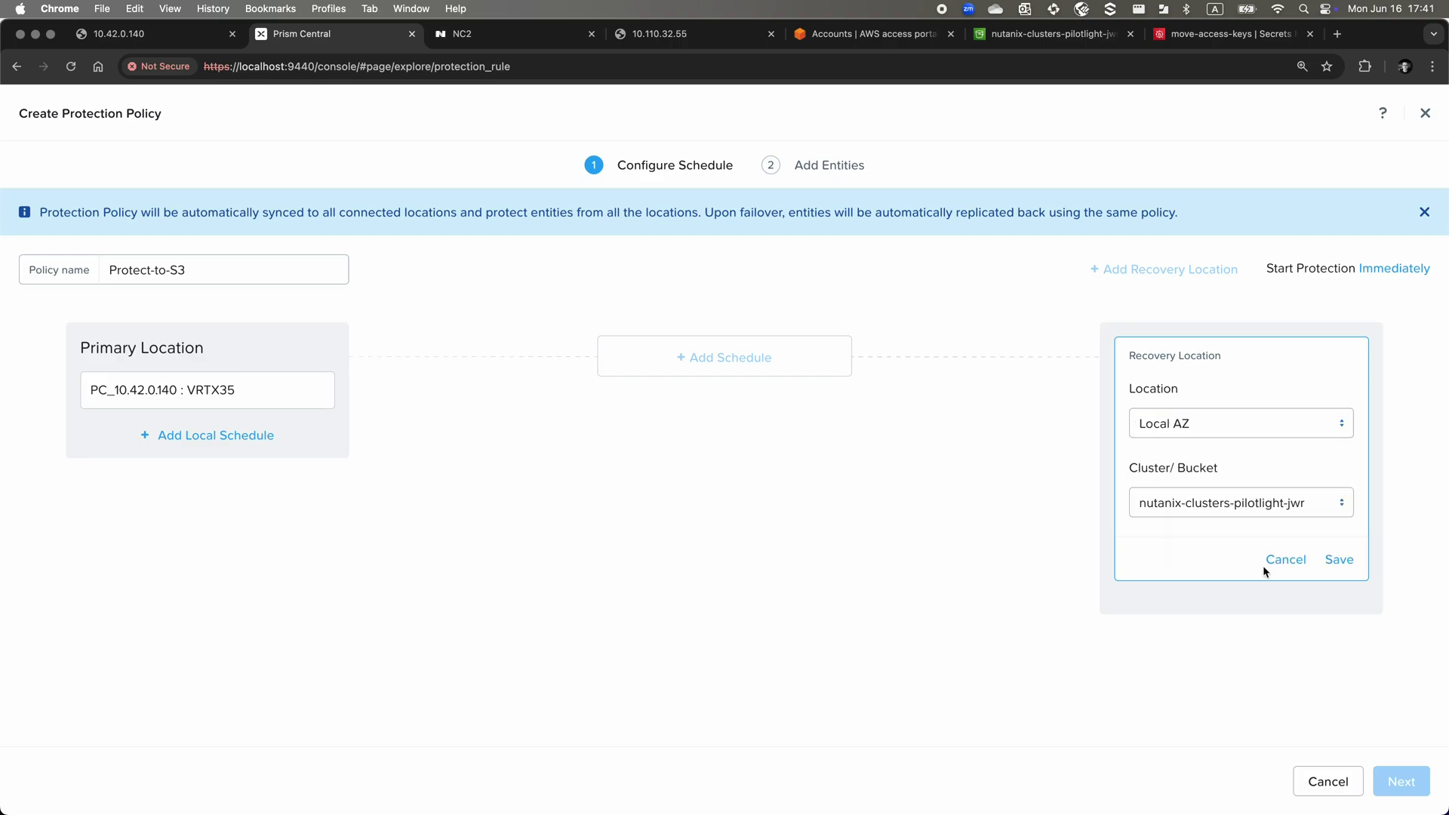
left_click(1339, 560)
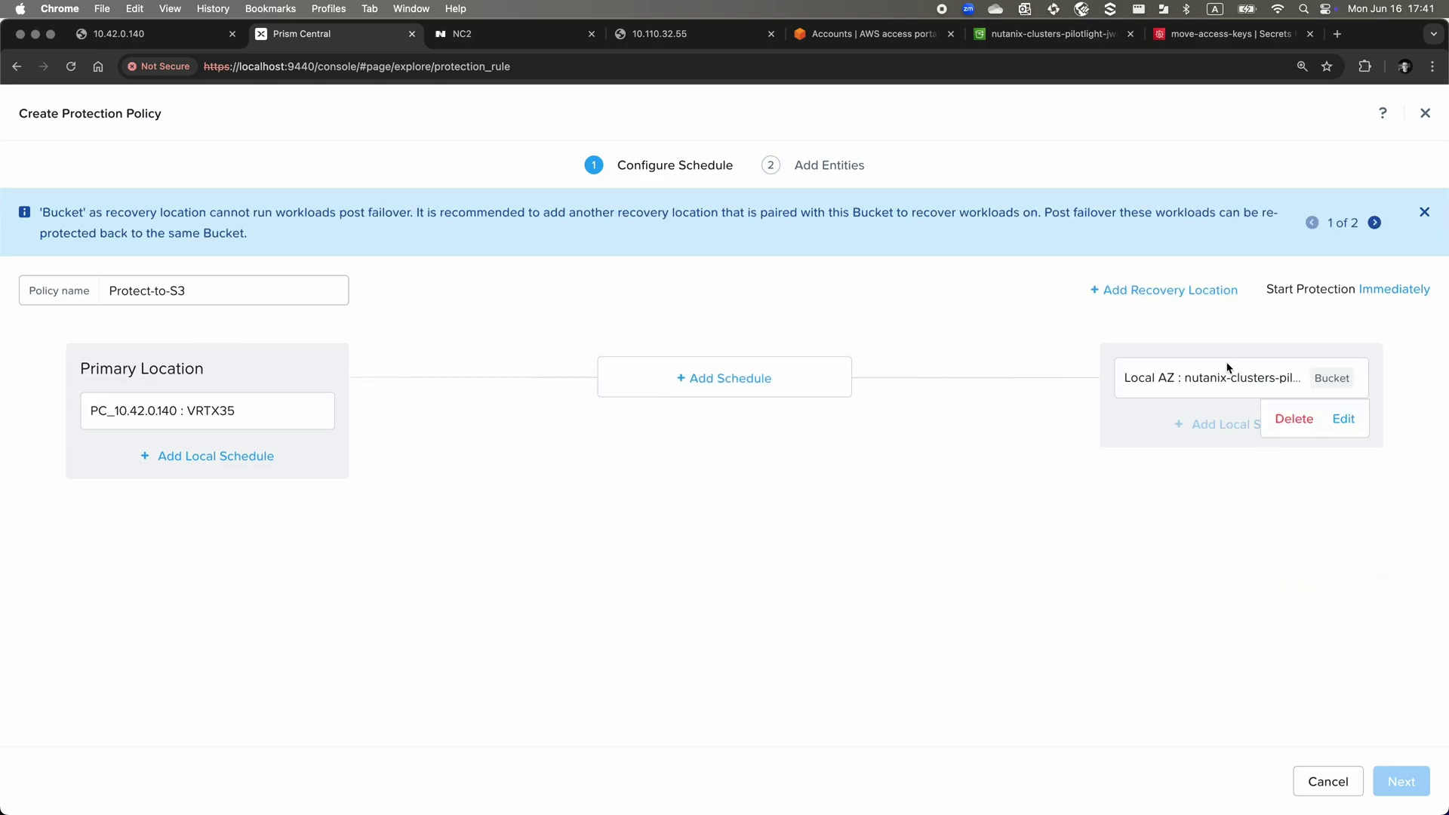
left_click(1194, 299)
scroll(1035, 512, "down", 3)
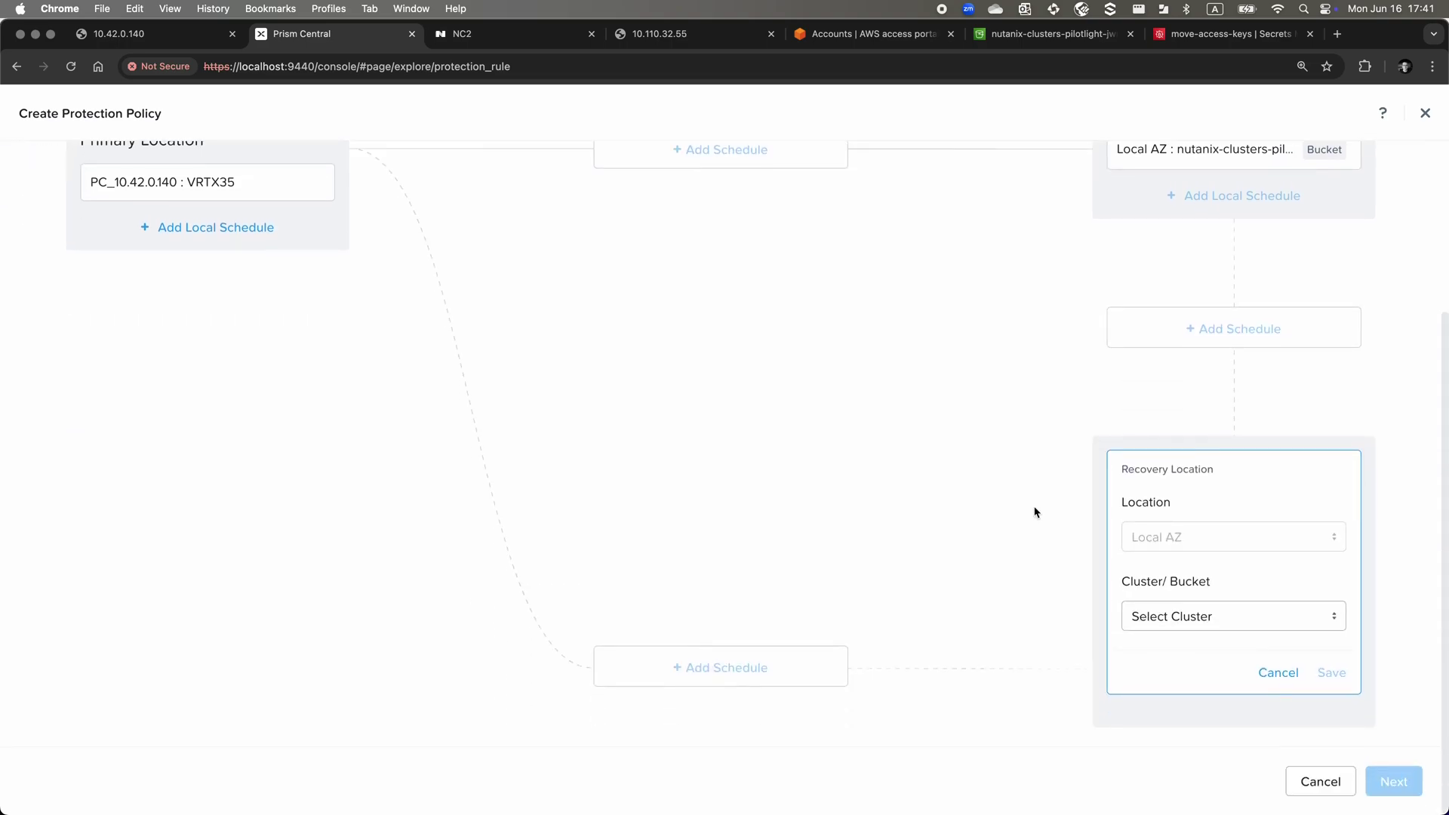
left_click(1198, 616)
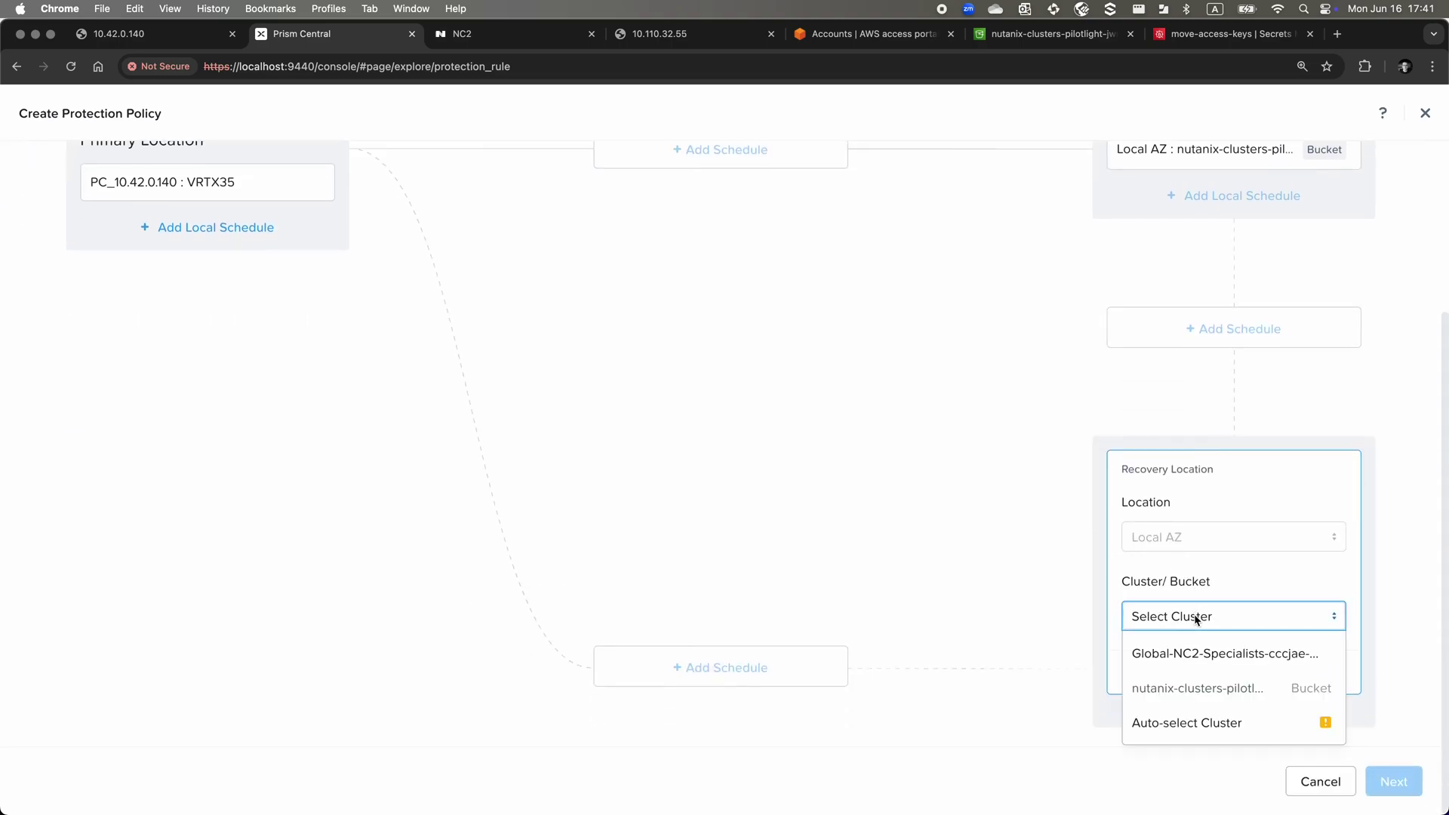
left_click(1193, 653)
left_click(1330, 671)
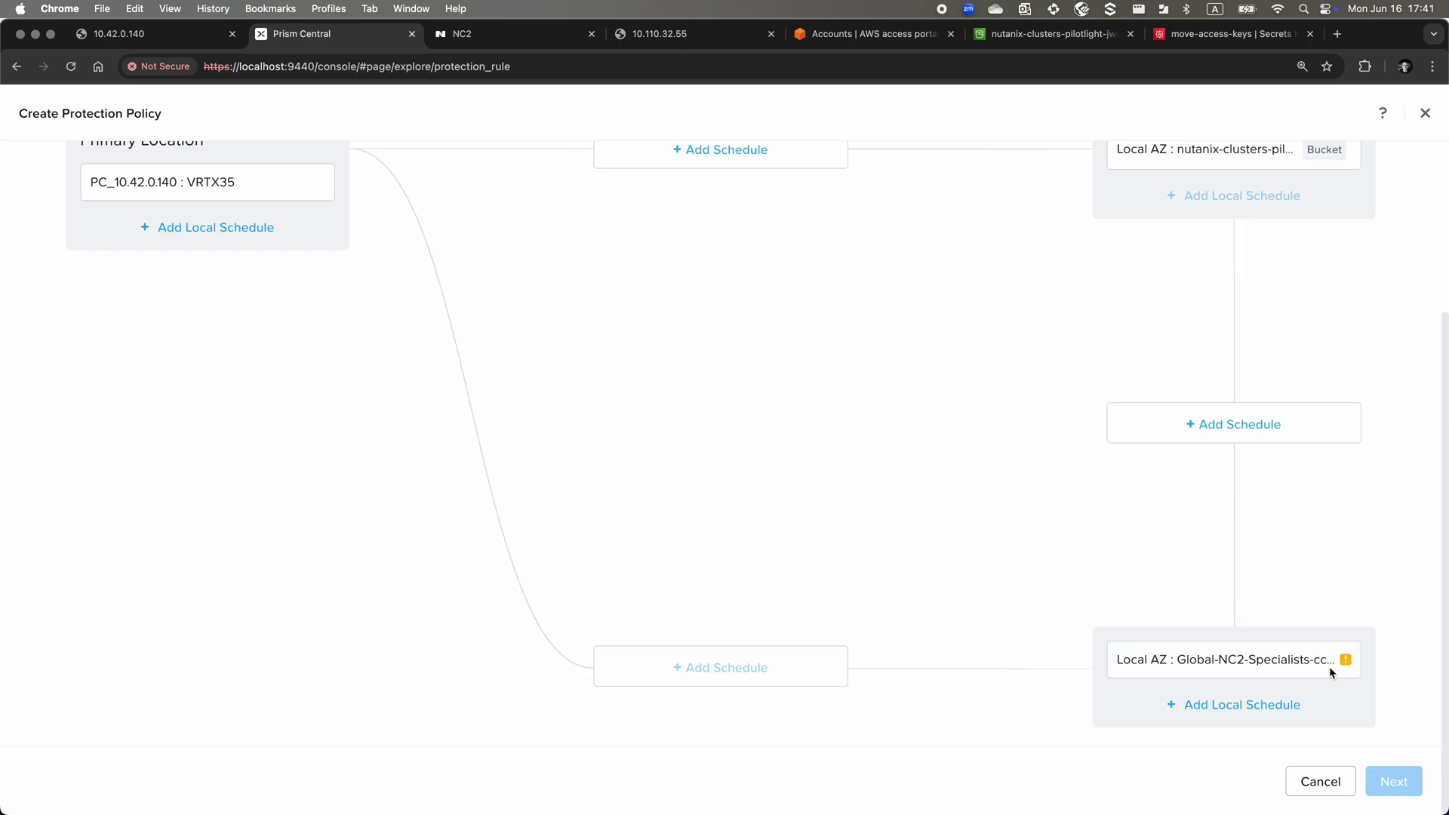
scroll(1077, 443, "up", 2)
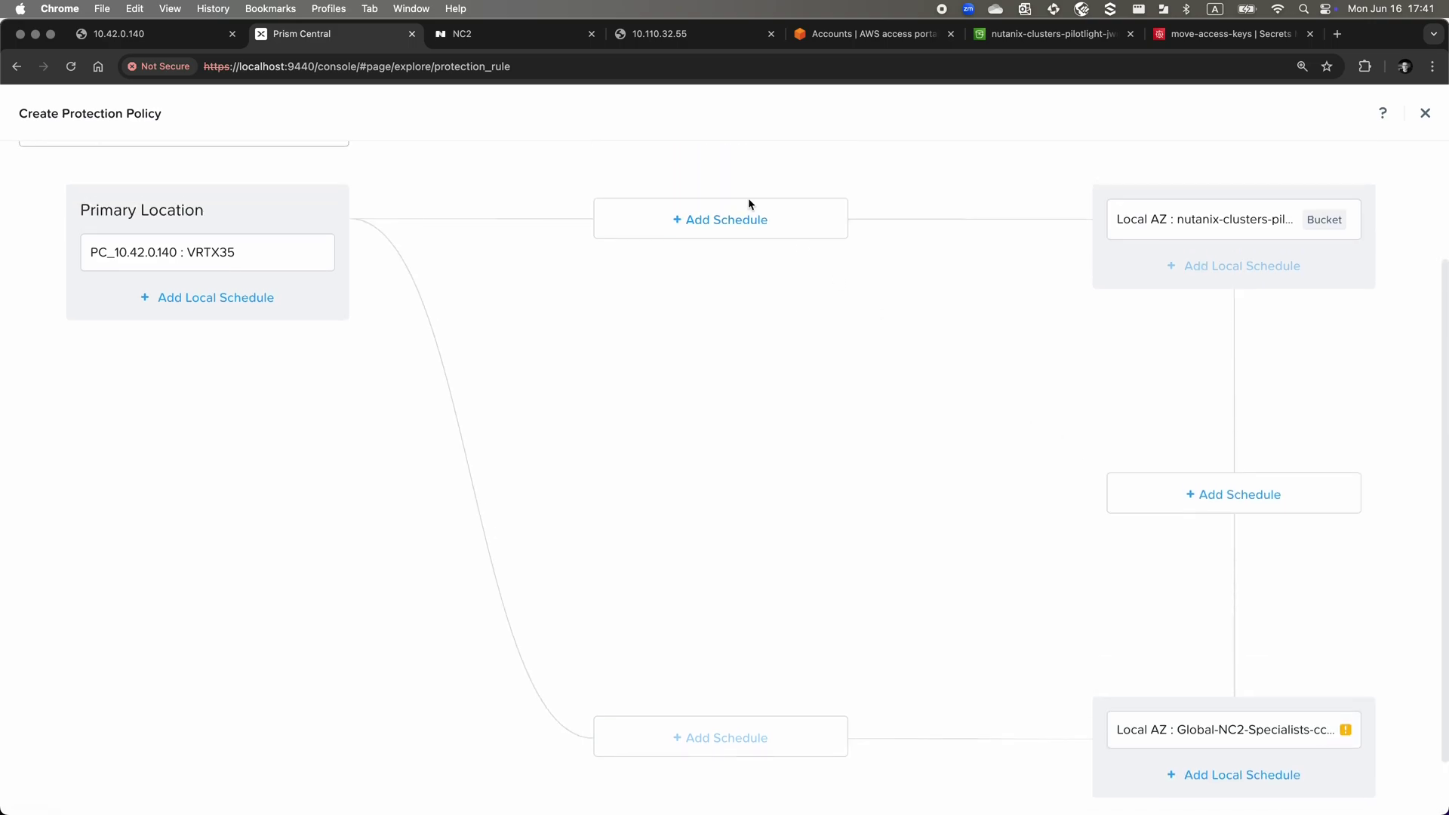
Add an hourly on-prem-to-bucket schedule keeping 4 and 5 recovery points
left_click(746, 226)
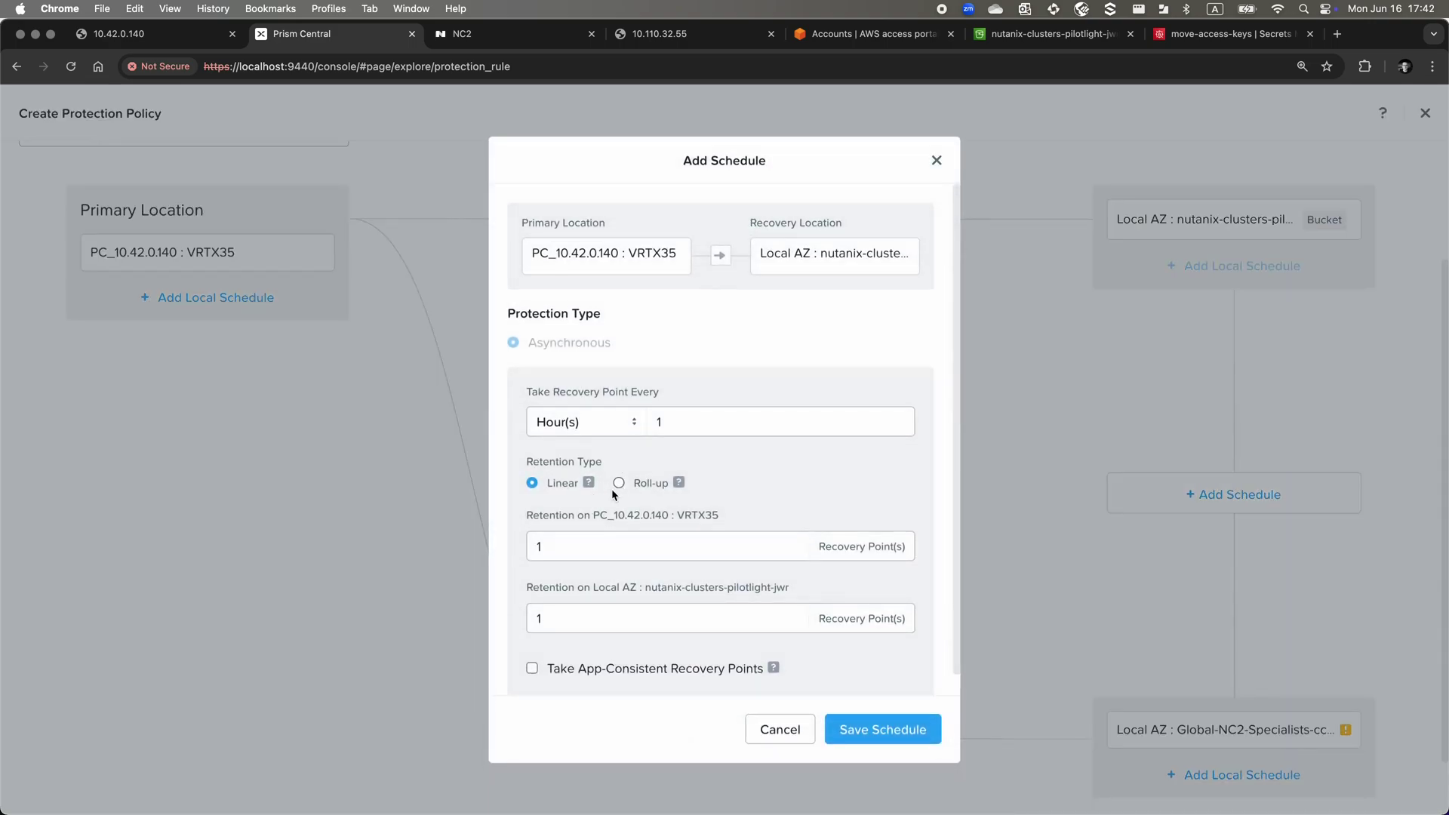
double_click(578, 546)
type("4")
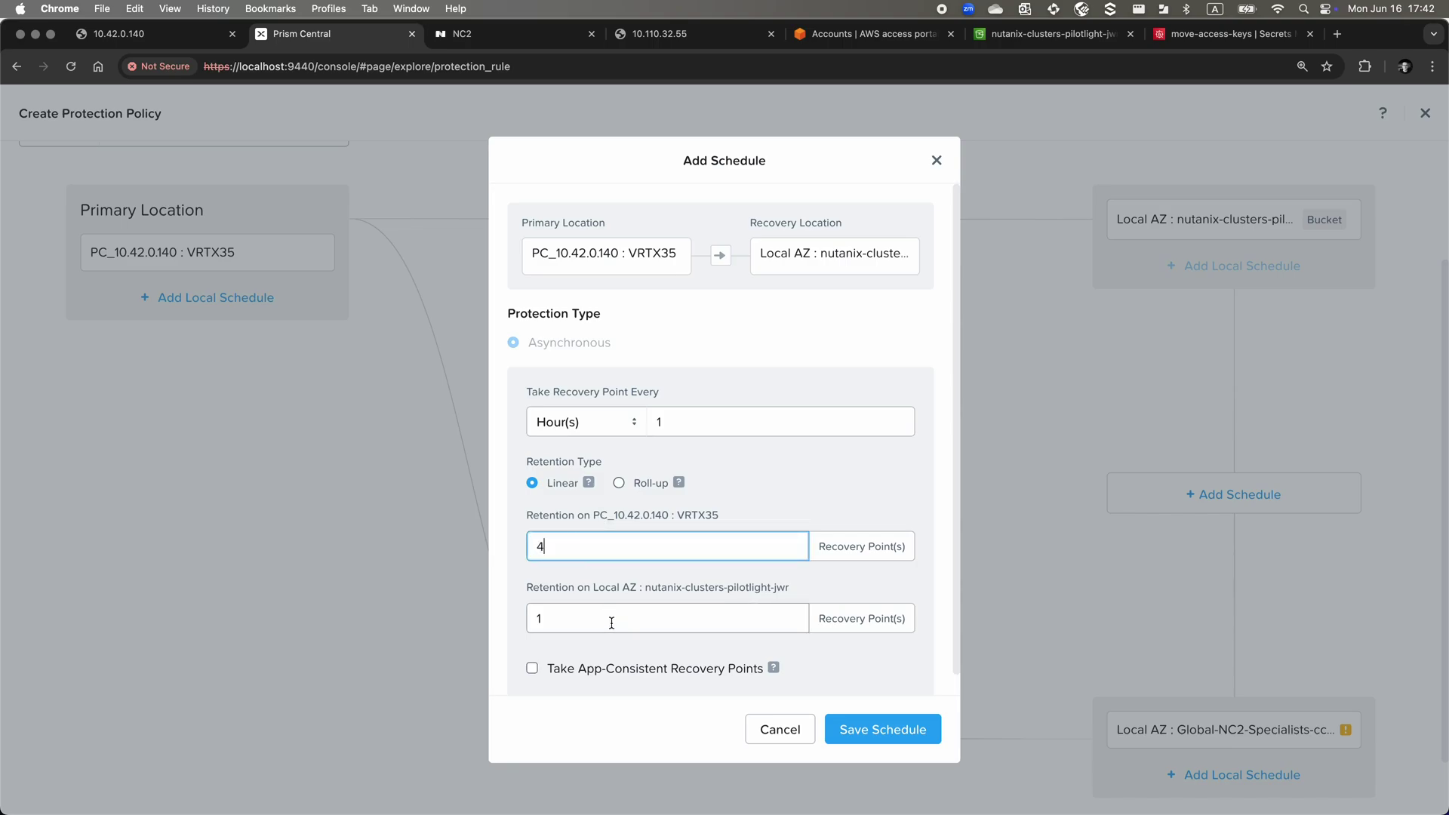
key("Tab")
type("5")
left_click(911, 730)
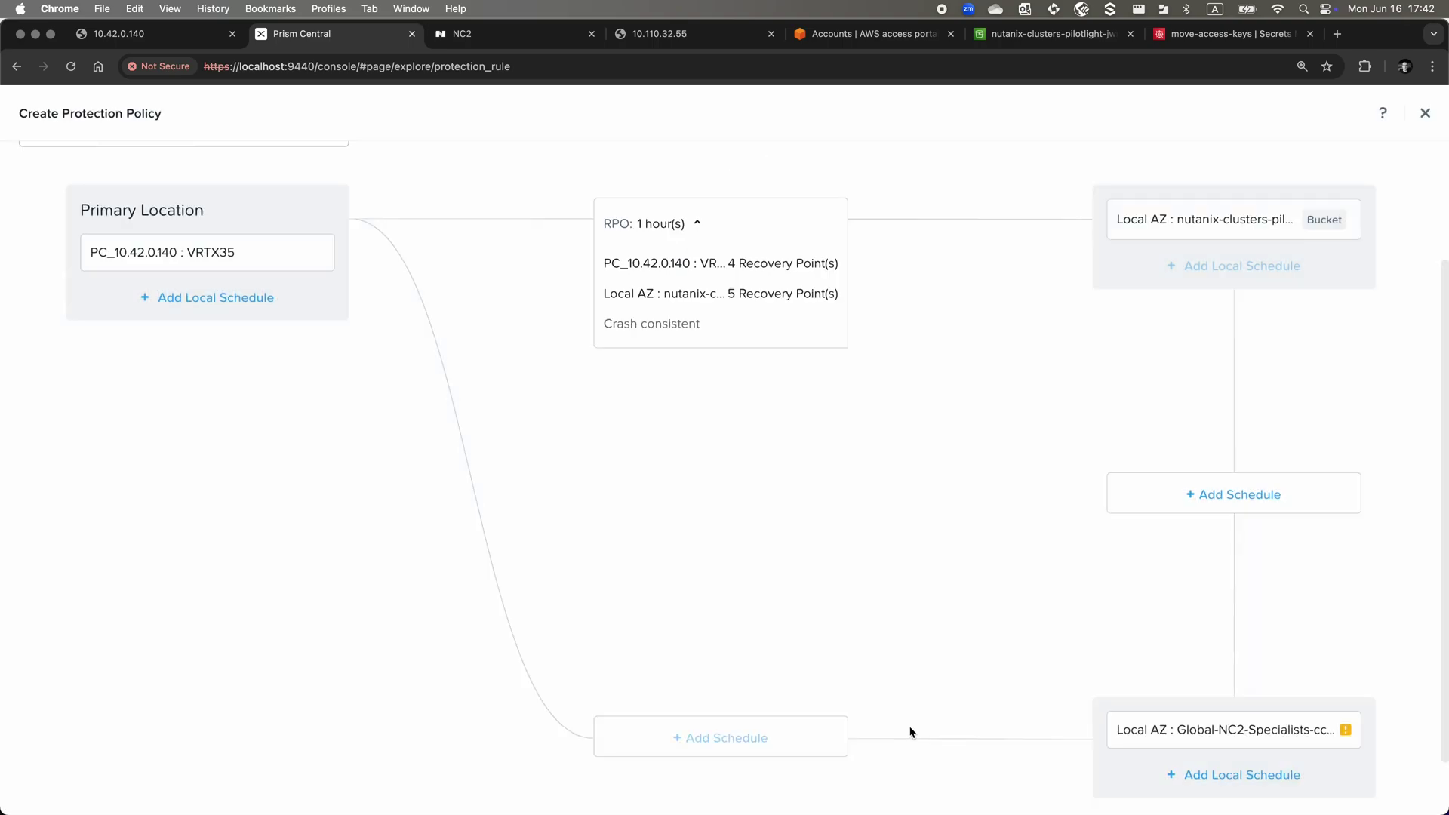
Add an hourly bucket-to-NC2 schedule keeping 4 and 5 recovery points, then go to Add Entities
left_click(1218, 498)
double_click(578, 547)
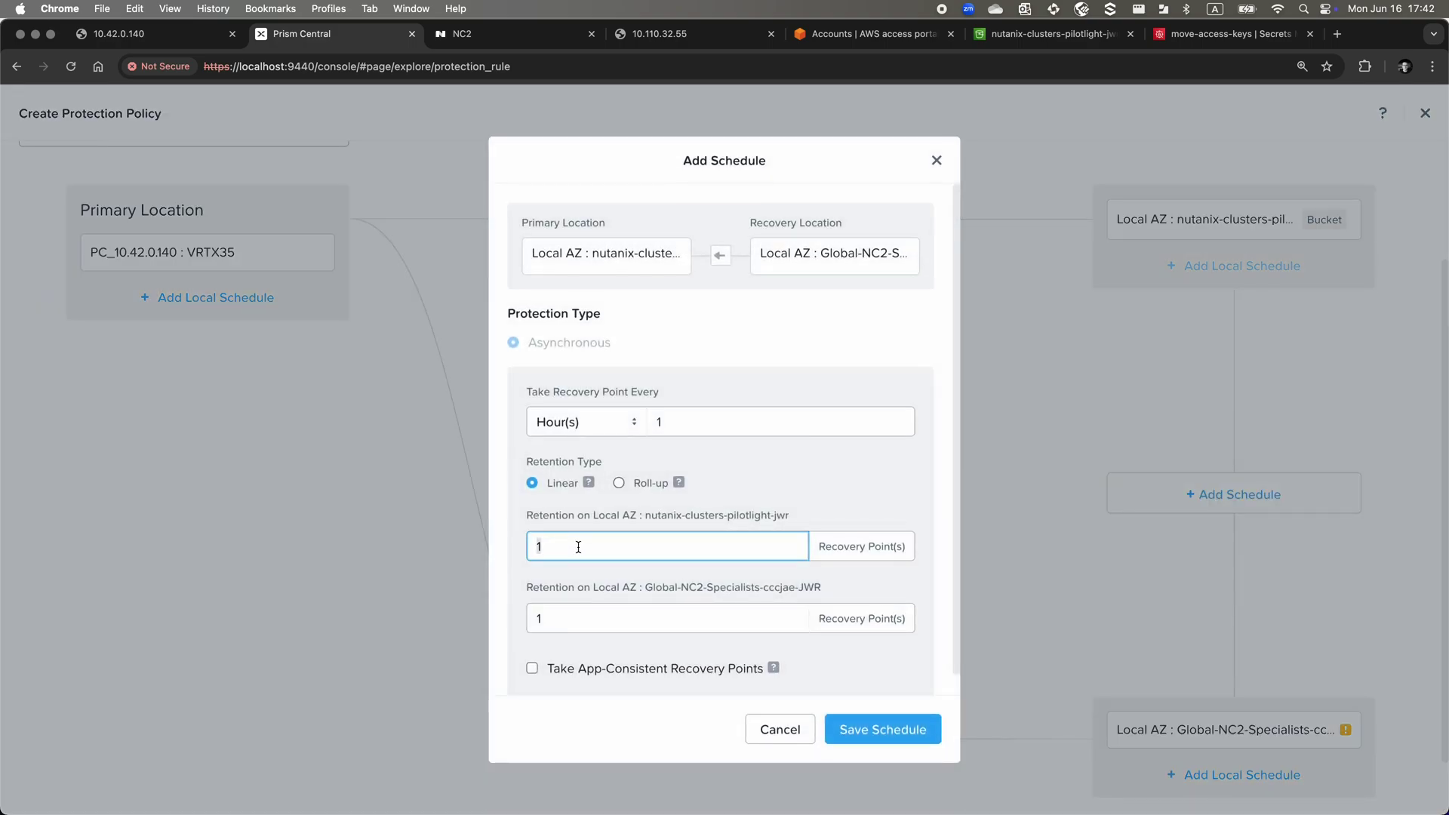
type("4")
double_click(587, 617)
type("5")
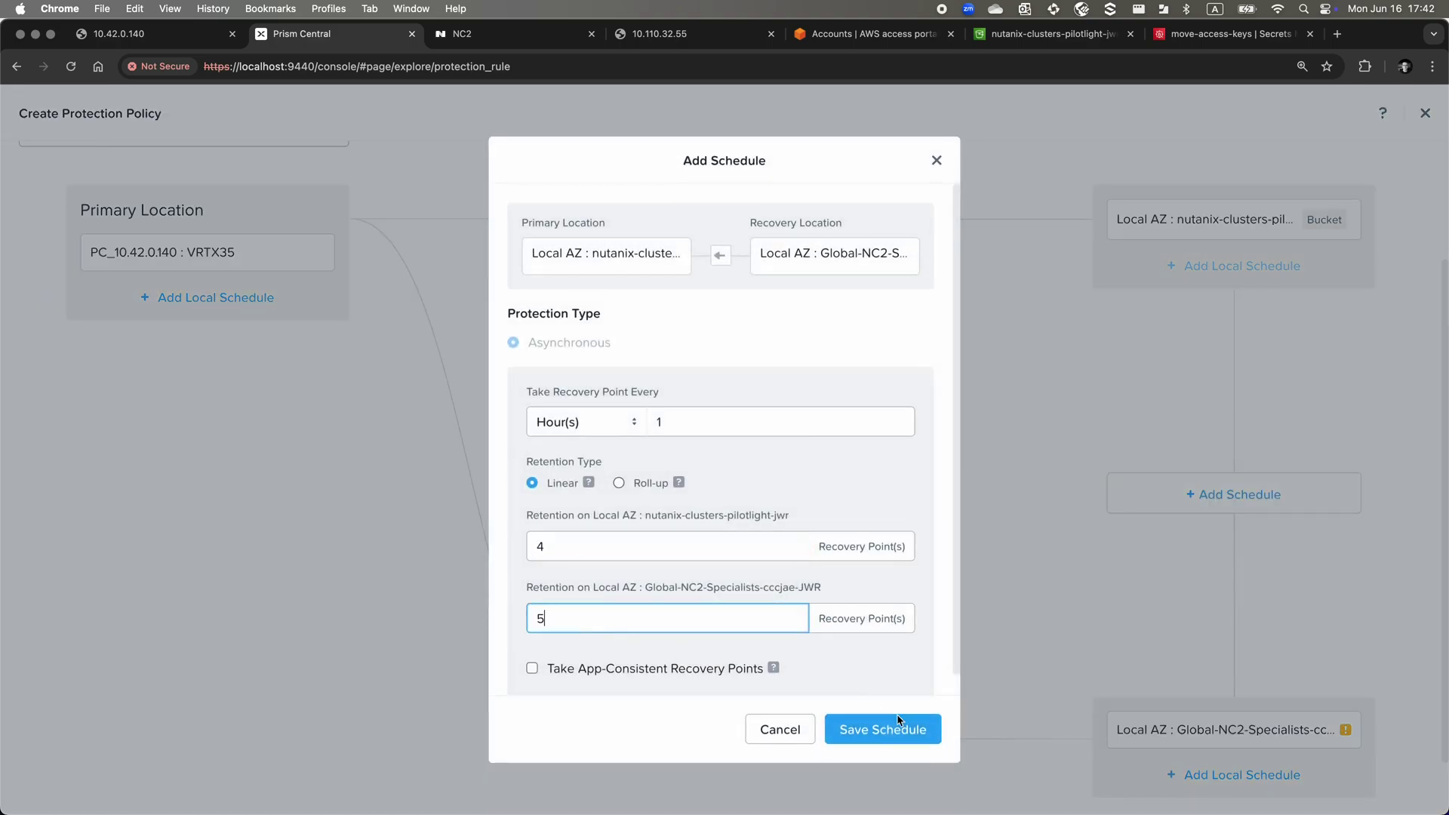
left_click(898, 727)
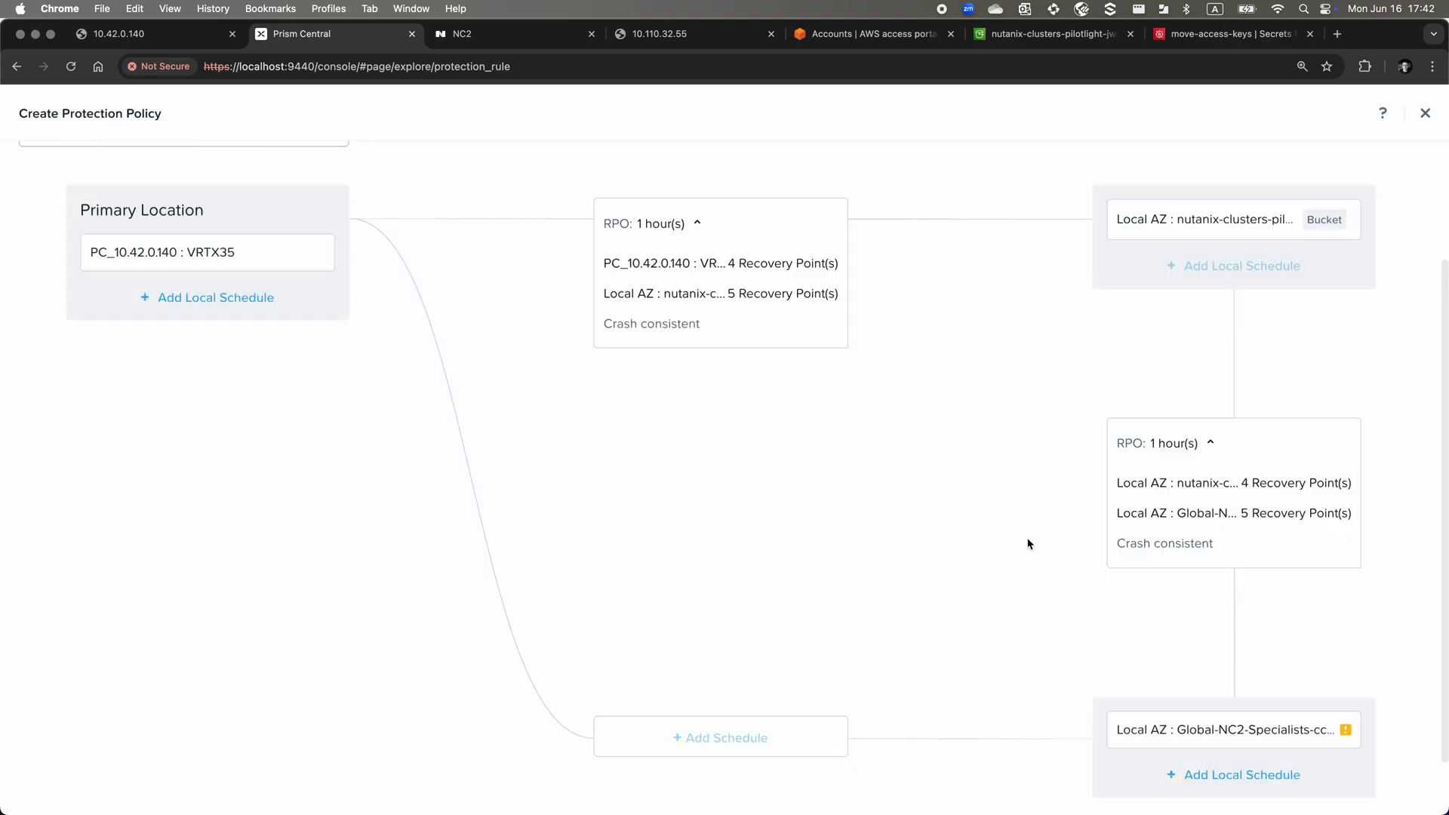
scroll(1028, 544, "down", 2)
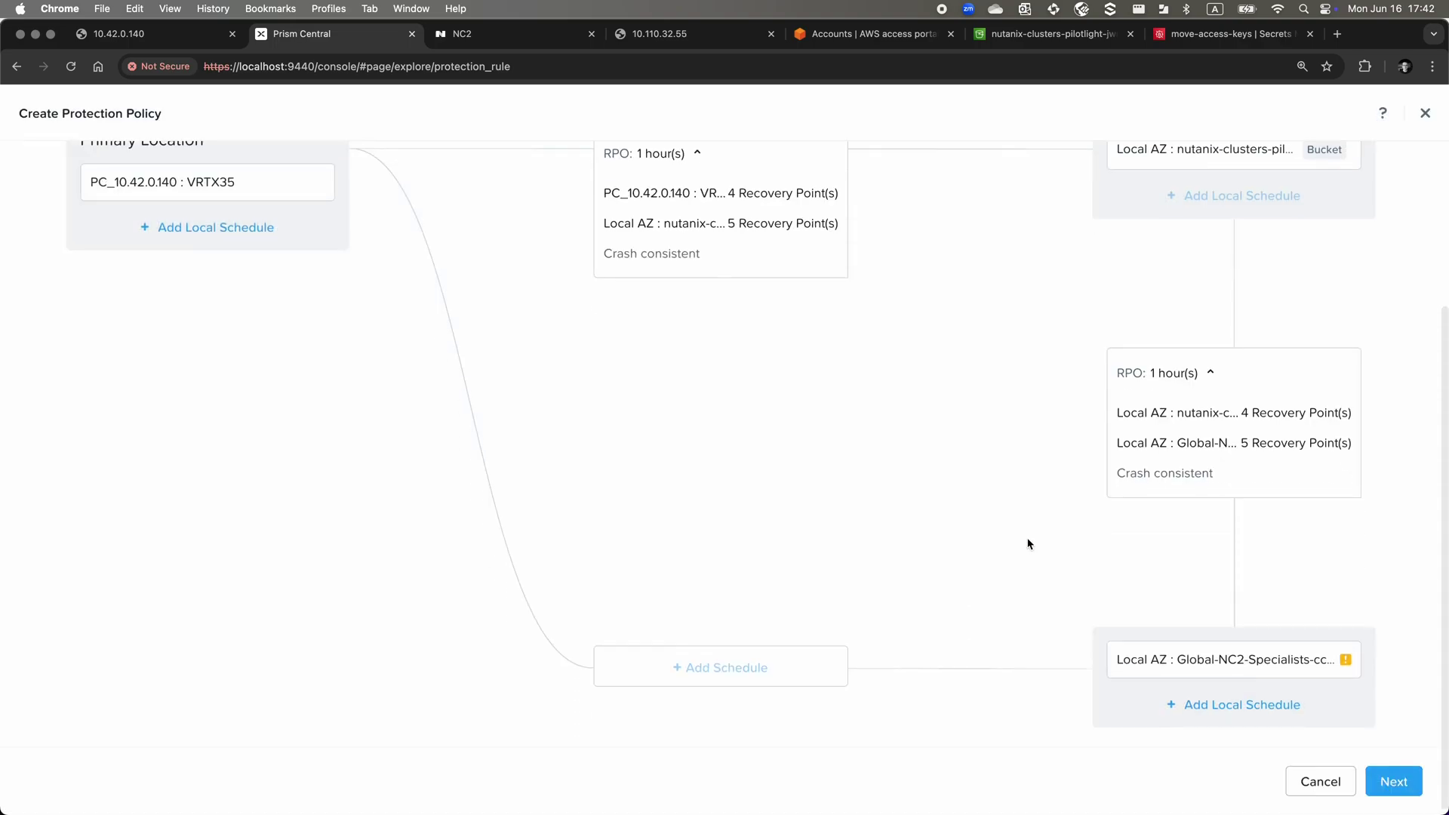
left_click(1376, 781)
Add the Long-RTO : Store-me-in-S3-plz category to Protect-to-S3 and create the policy
left_click(178, 349)
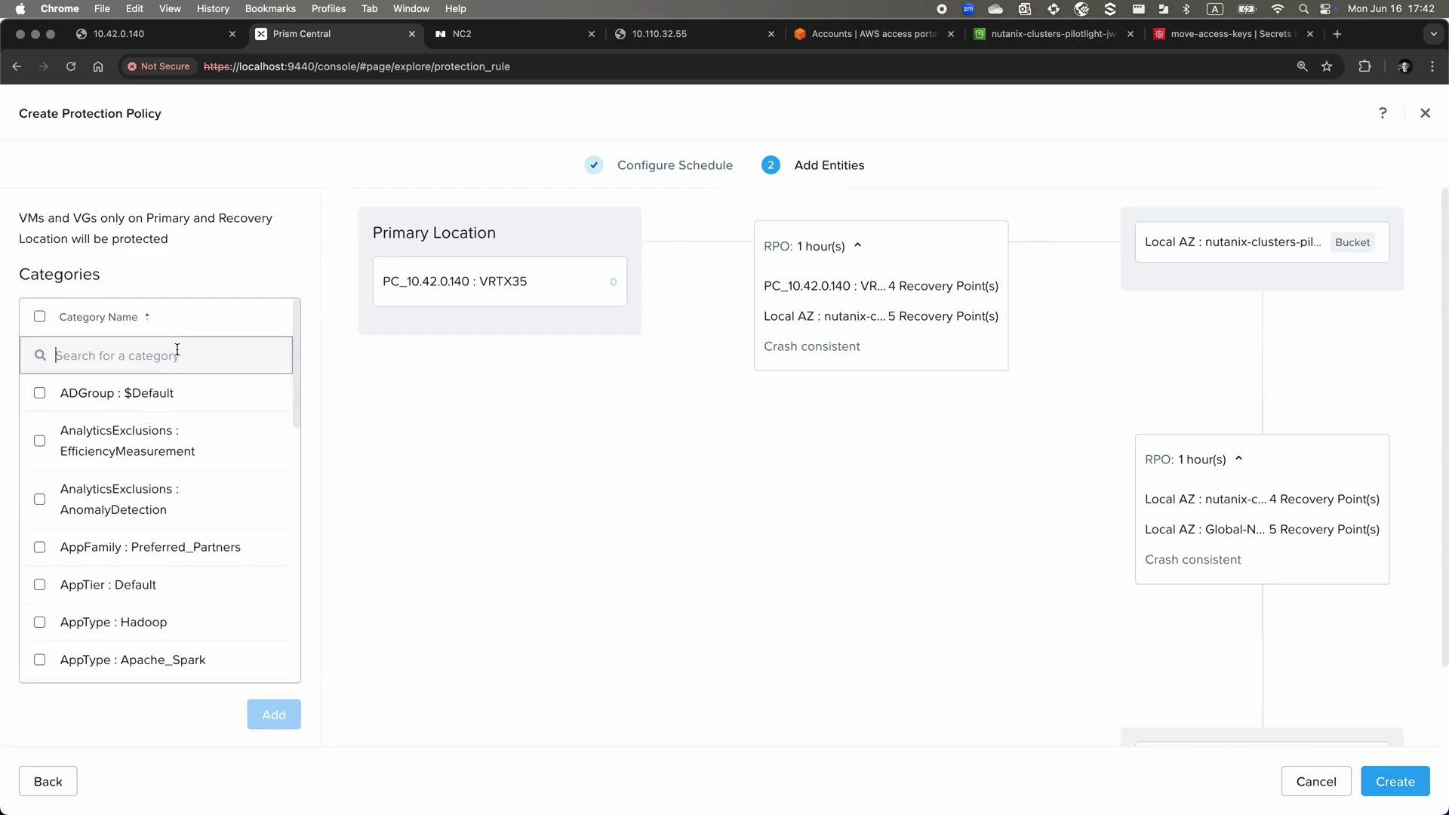
type("RTO")
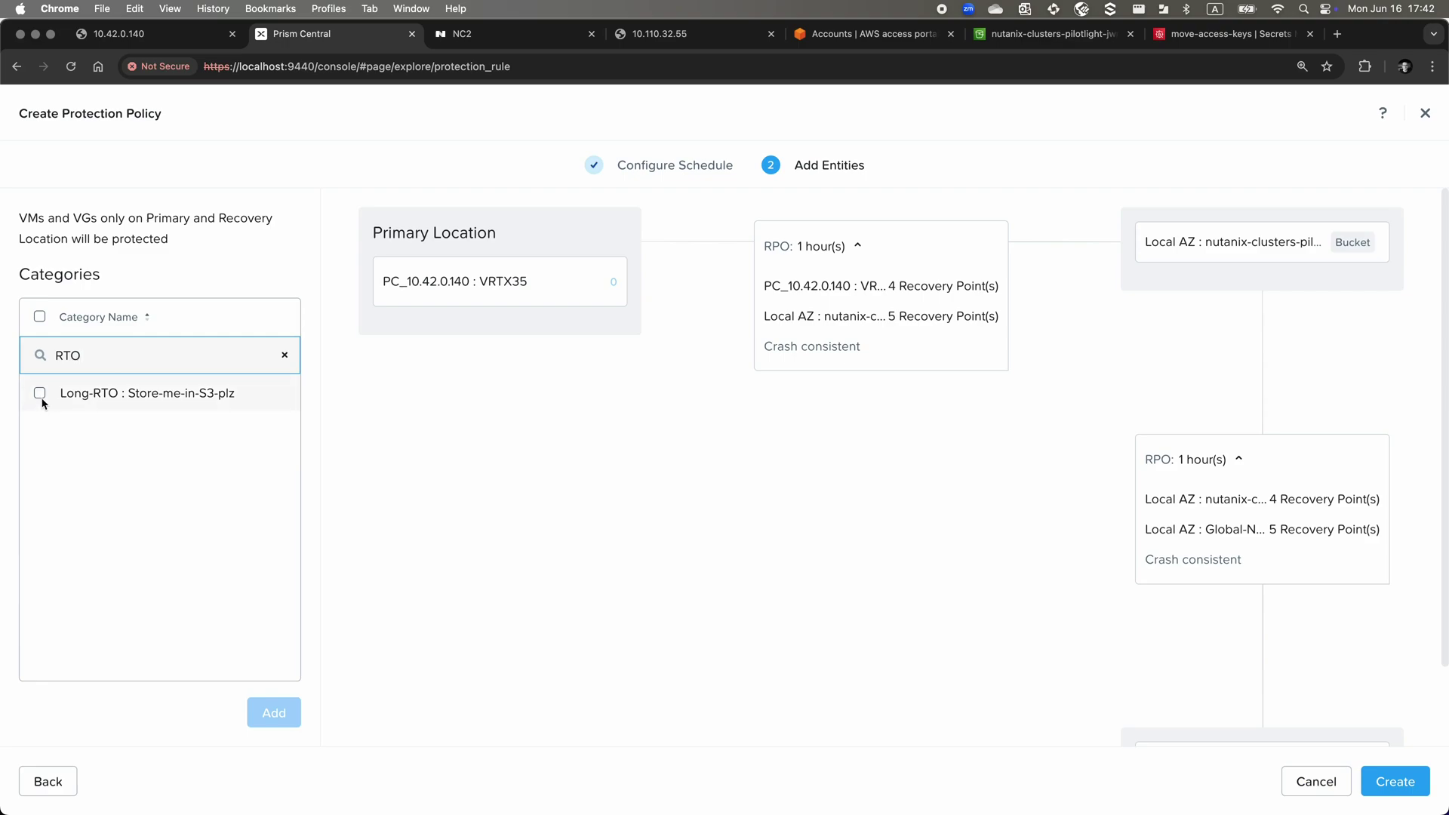
left_click(40, 394)
left_click(274, 713)
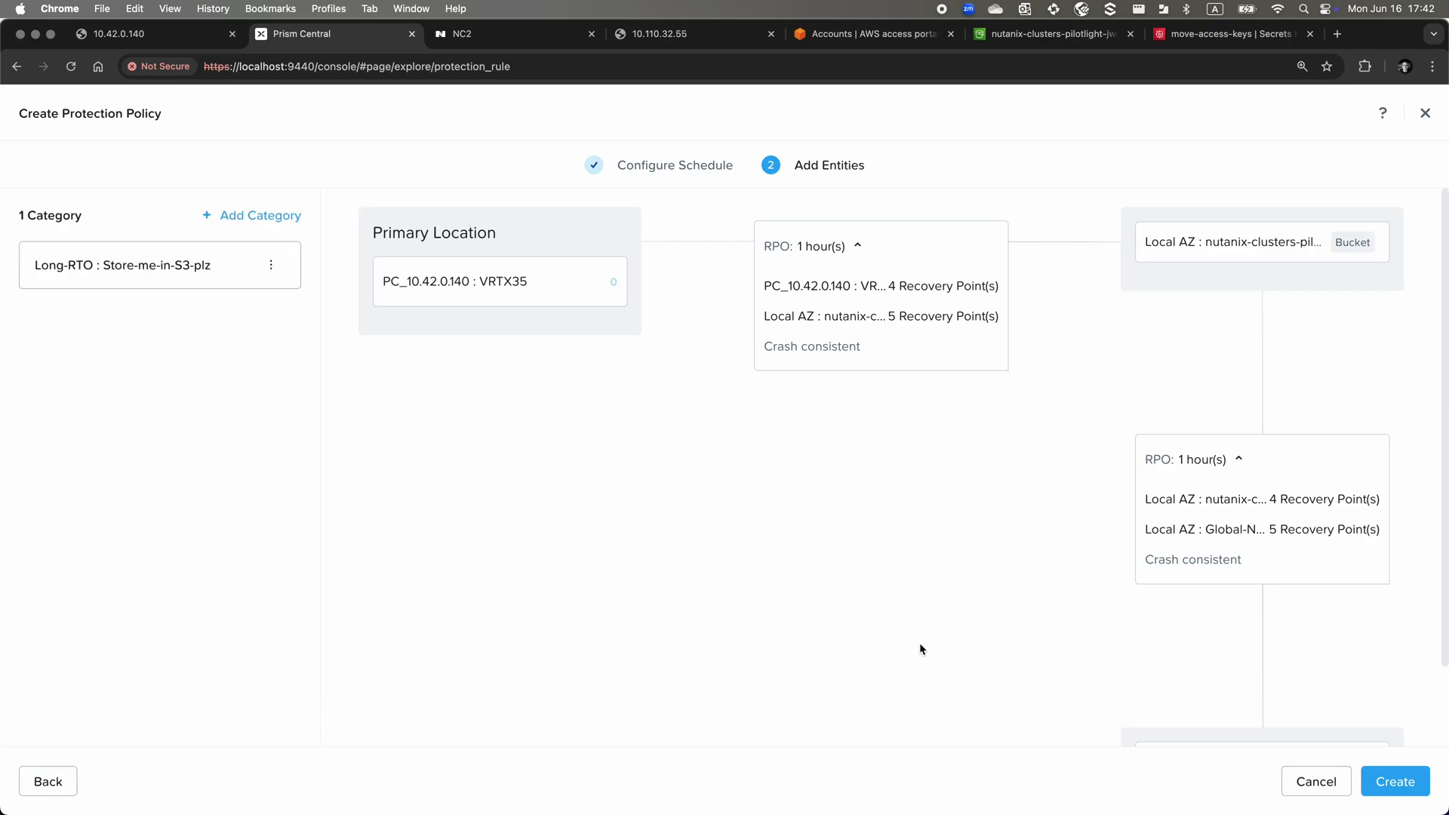
left_click(1383, 787)
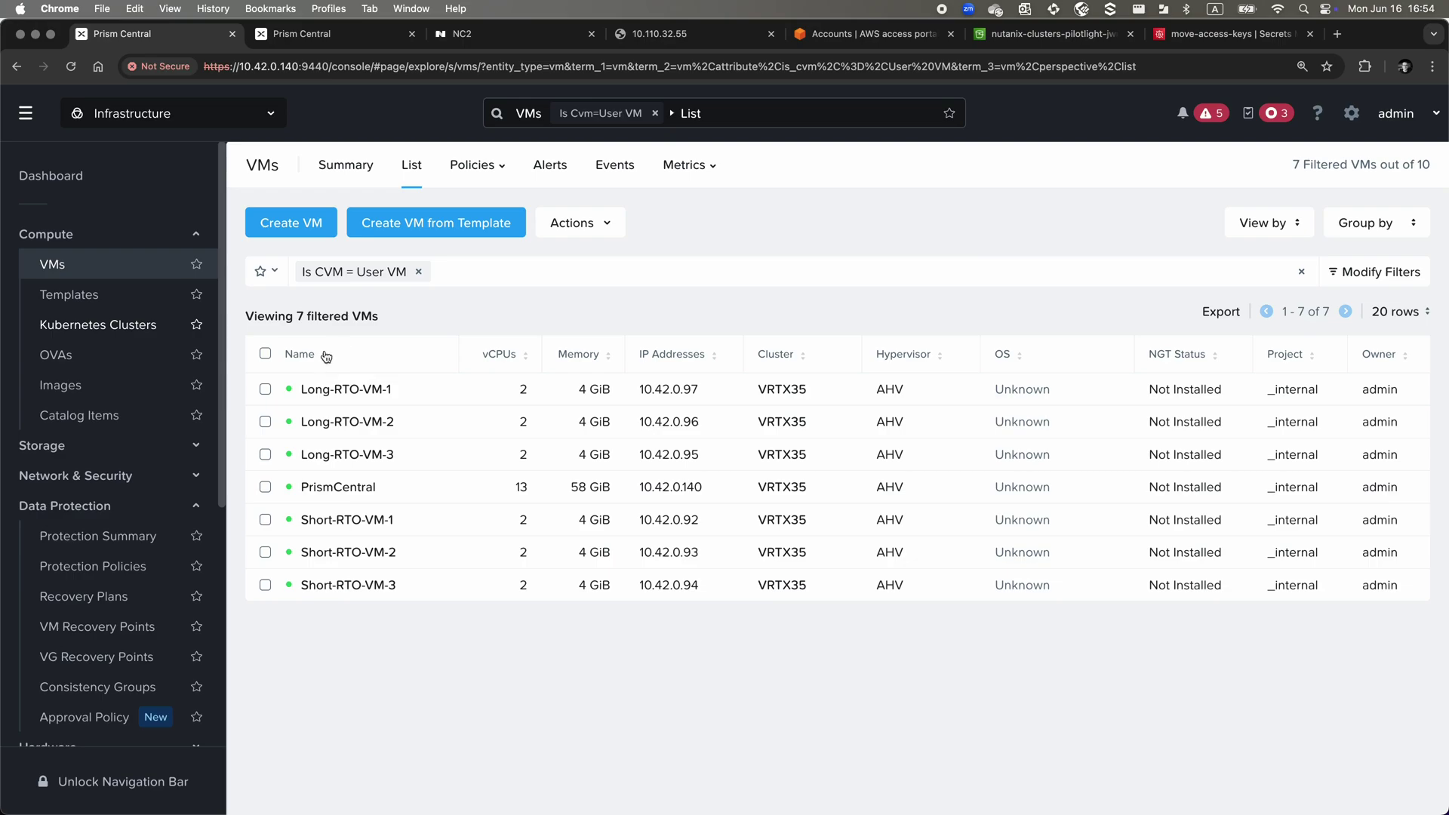
Select Long-RTO-VM-1, -2 and -3 and open Manage Categories for them
left_click(265, 389)
left_click(265, 421)
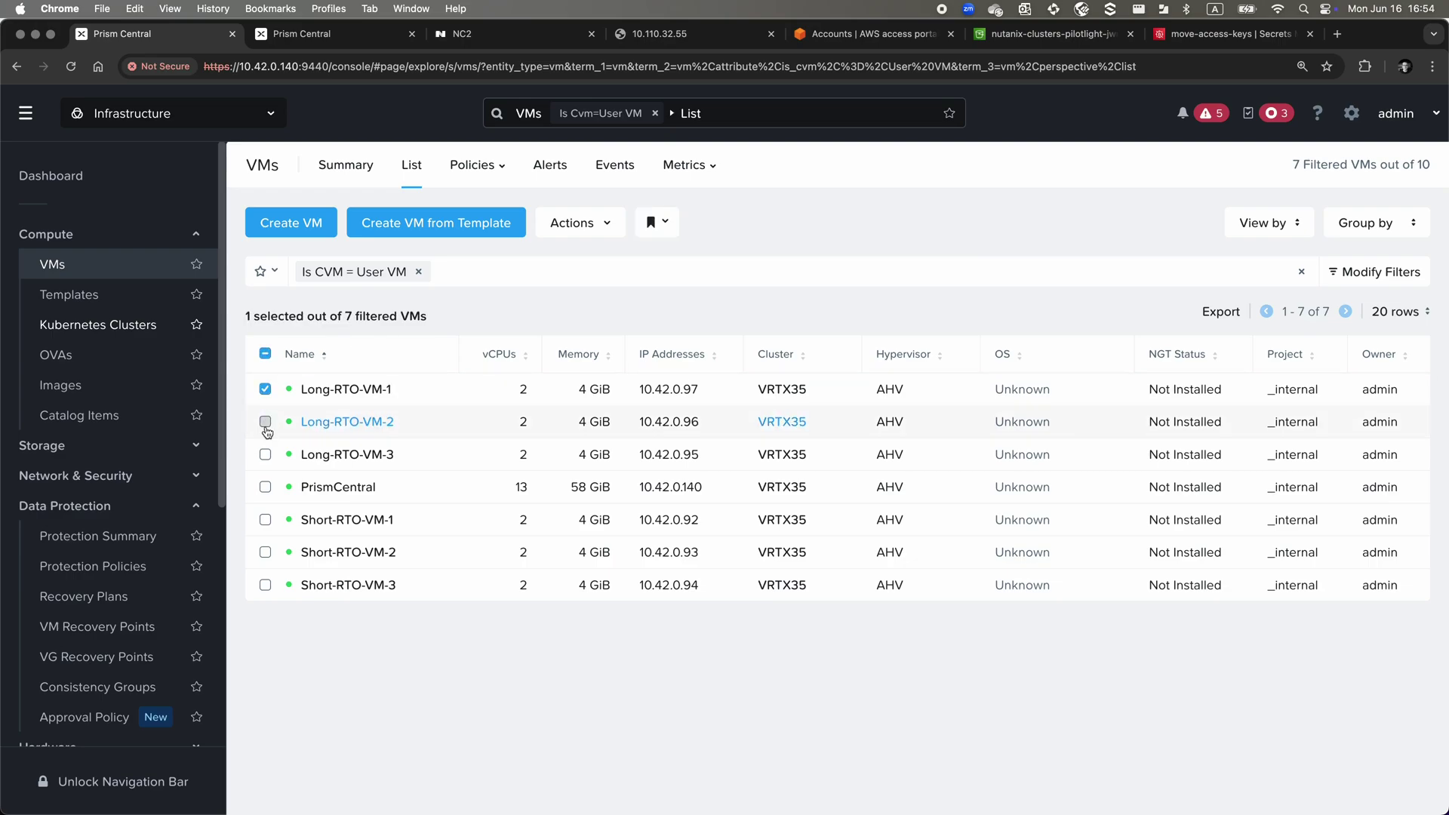
left_click(265, 454)
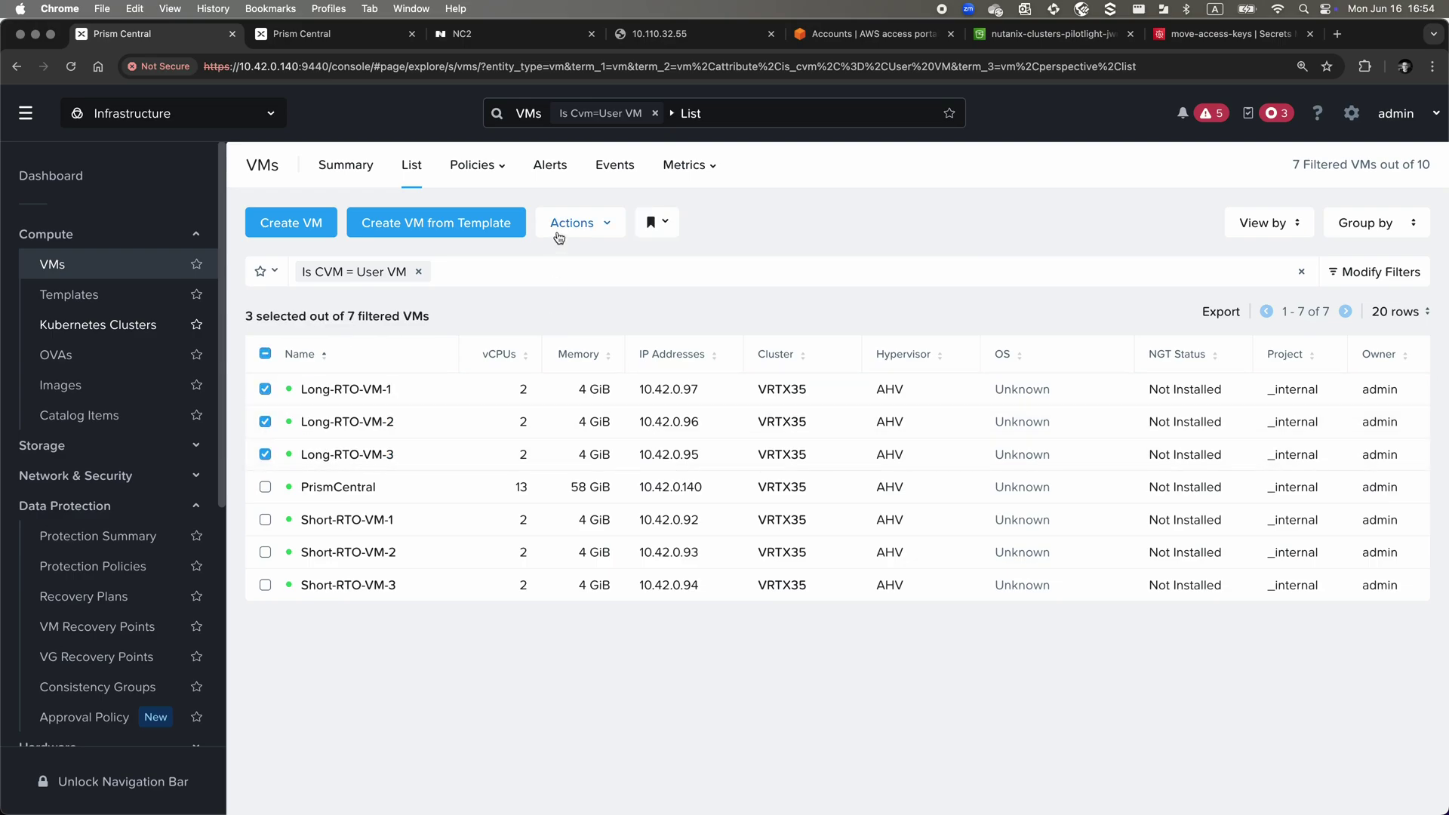
left_click(571, 224)
mouse_move(579, 344)
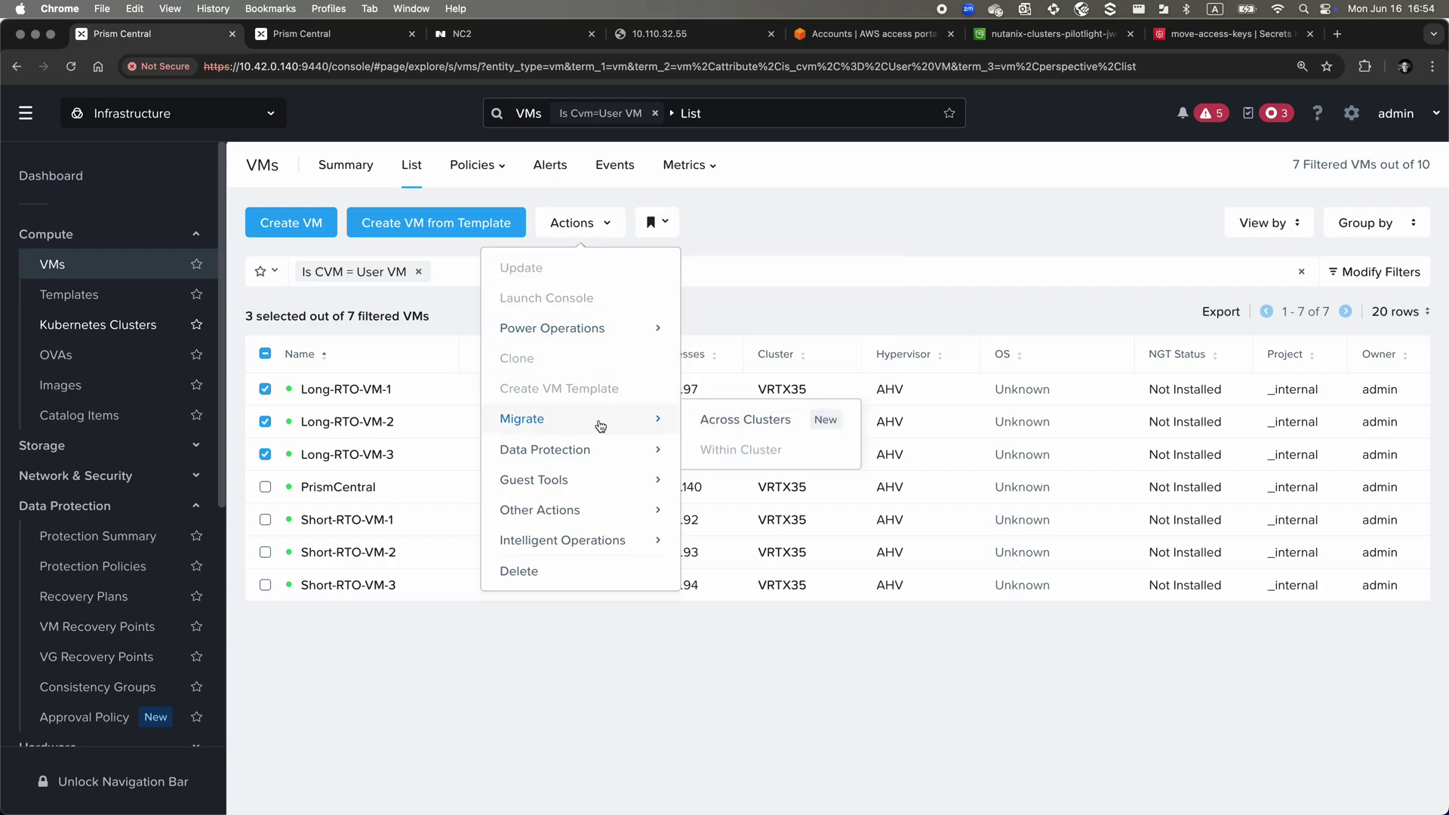
mouse_move(641, 533)
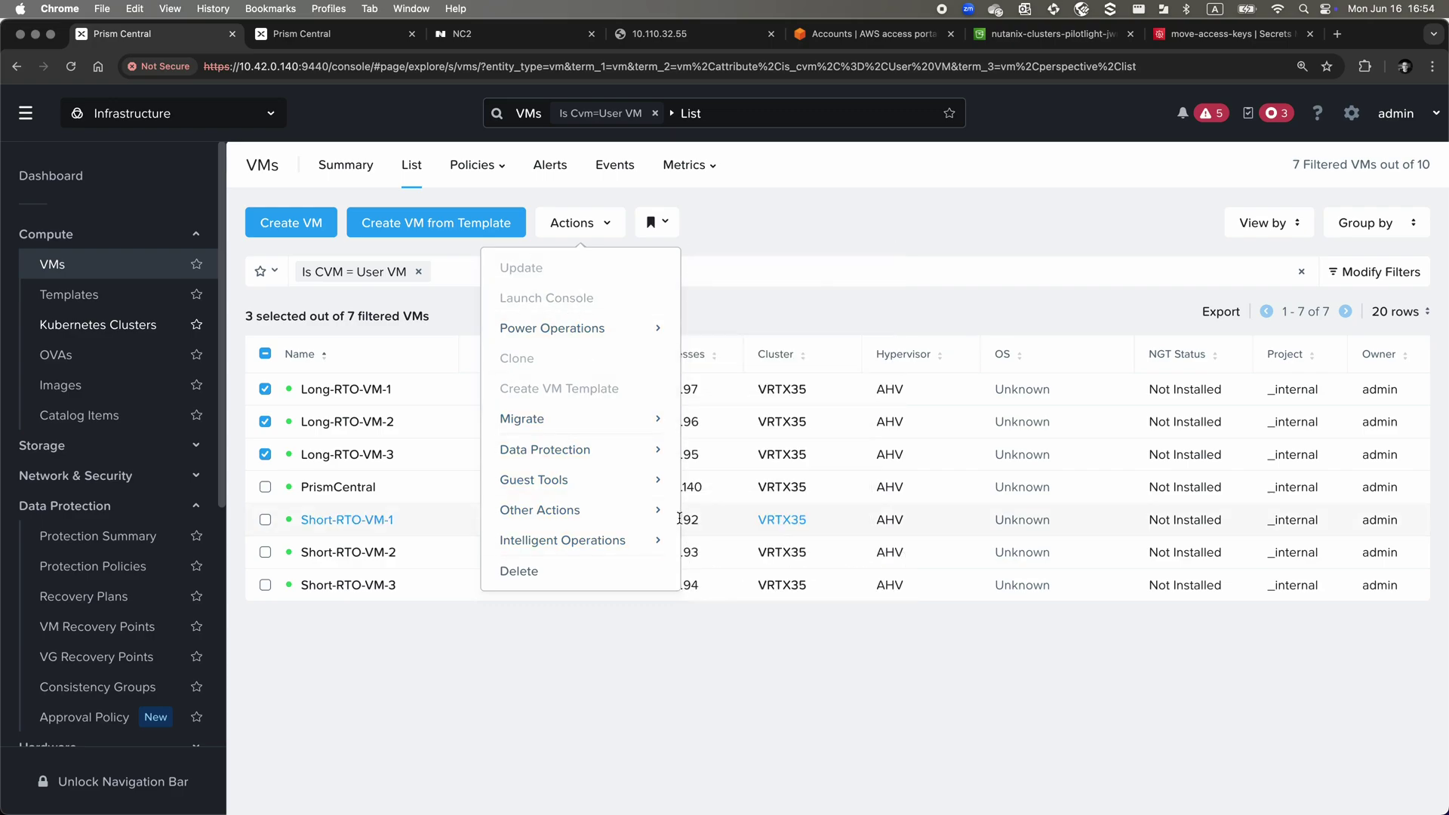
left_click(701, 513)
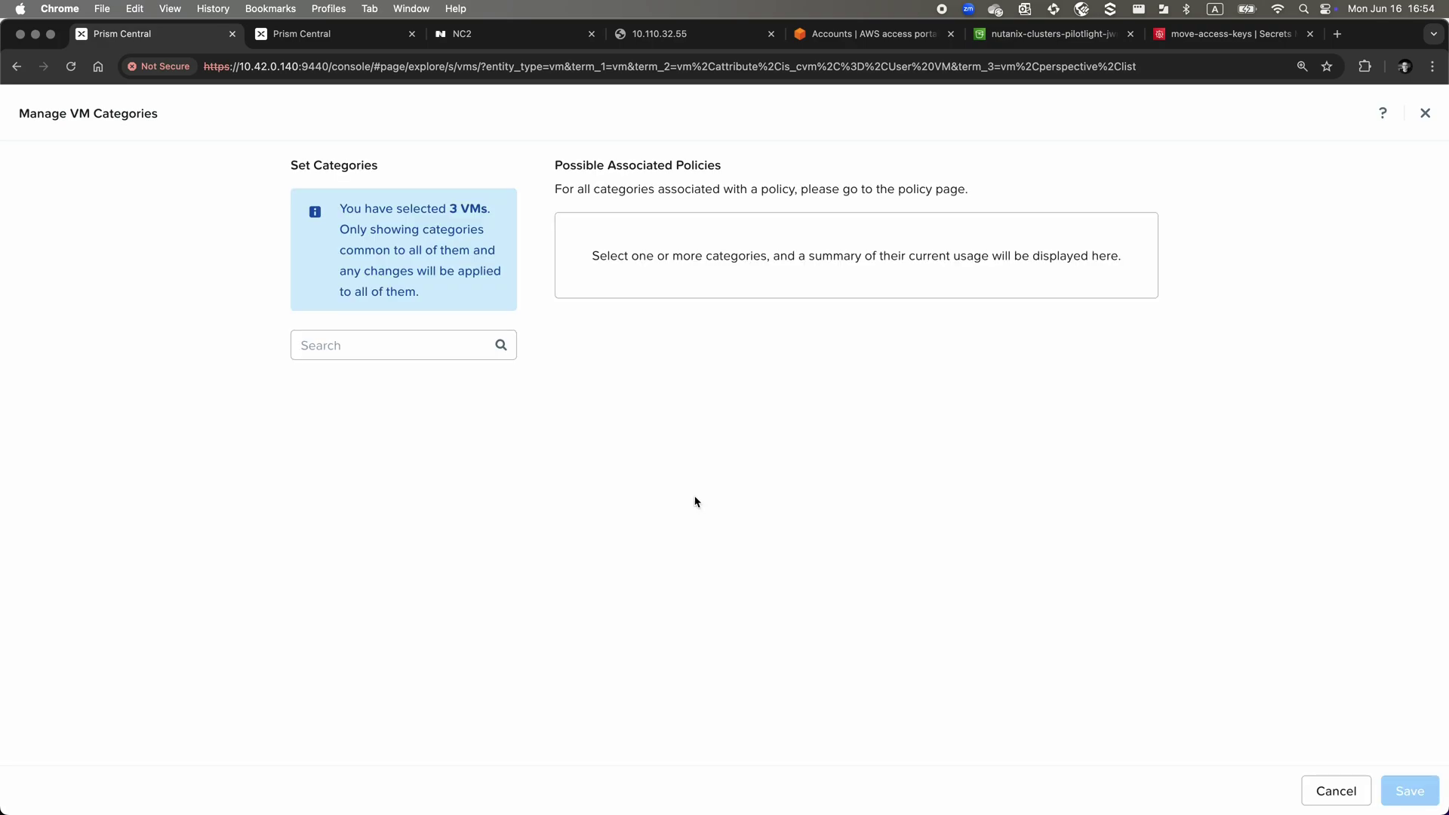
Assign Long-RTO: Store-me-in-S3-plz to the three VMs and save
left_click(468, 337)
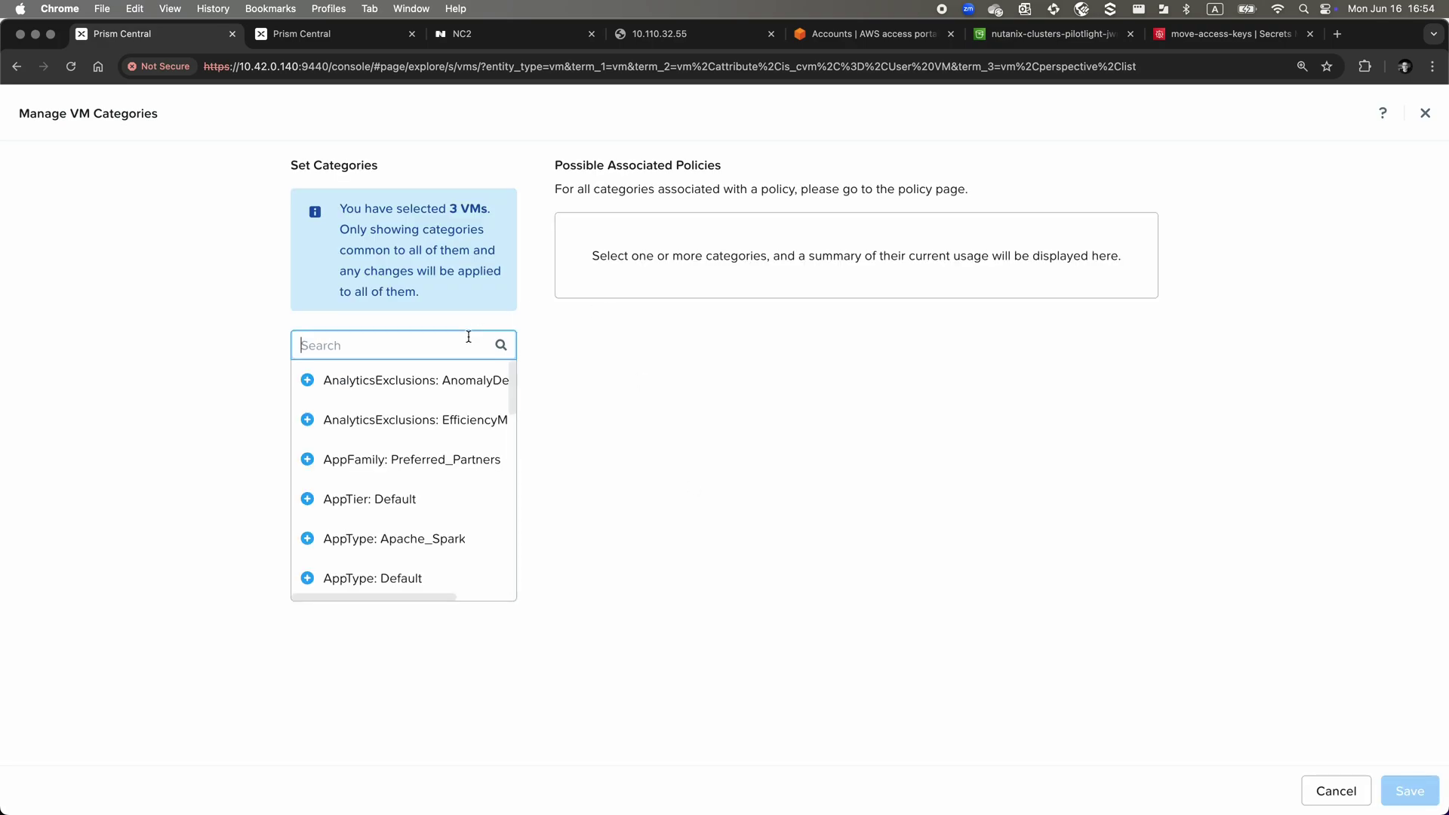
type("RPC")
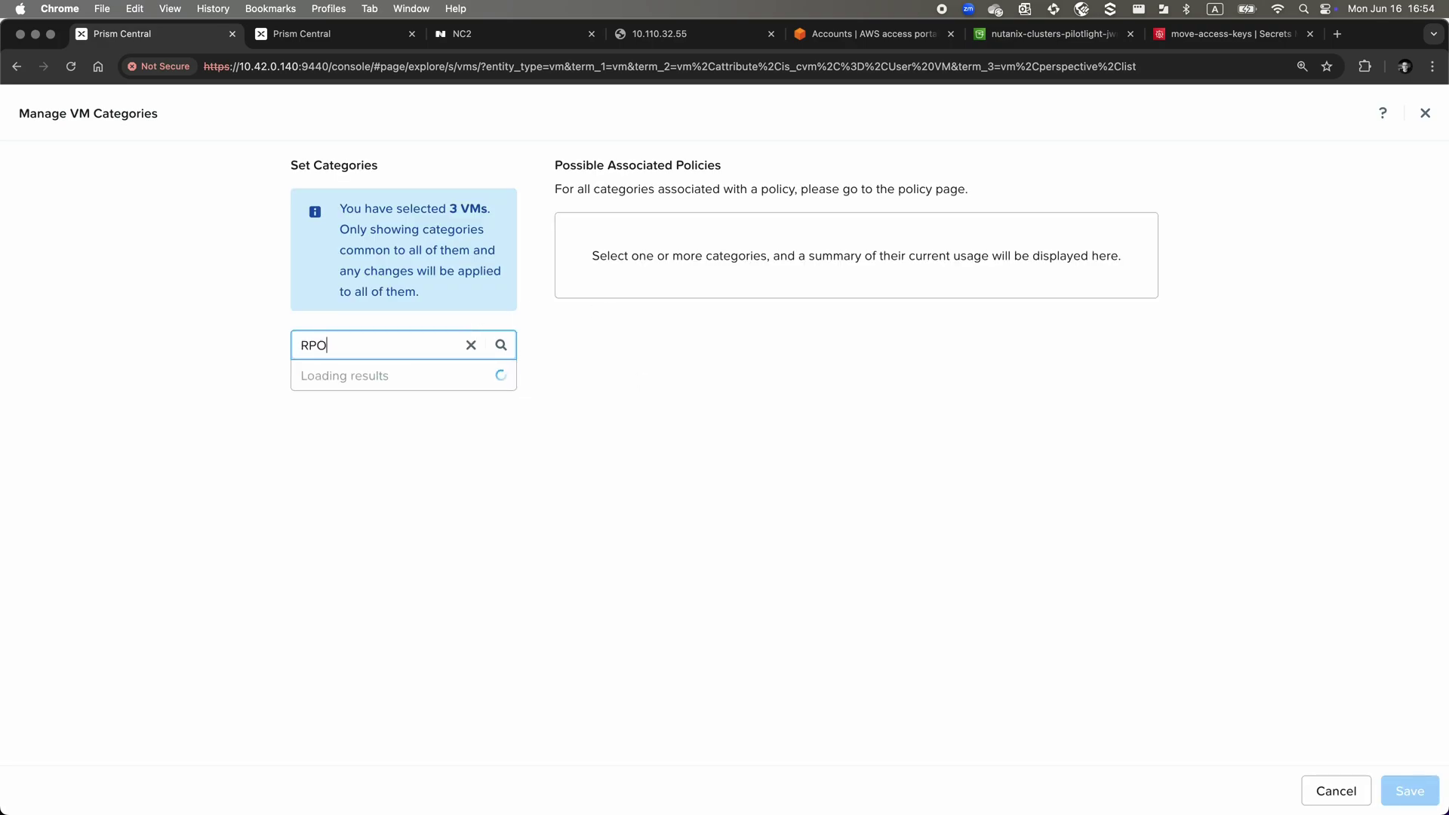
key("BackSpace")
key("BackSpace")
type("TO")
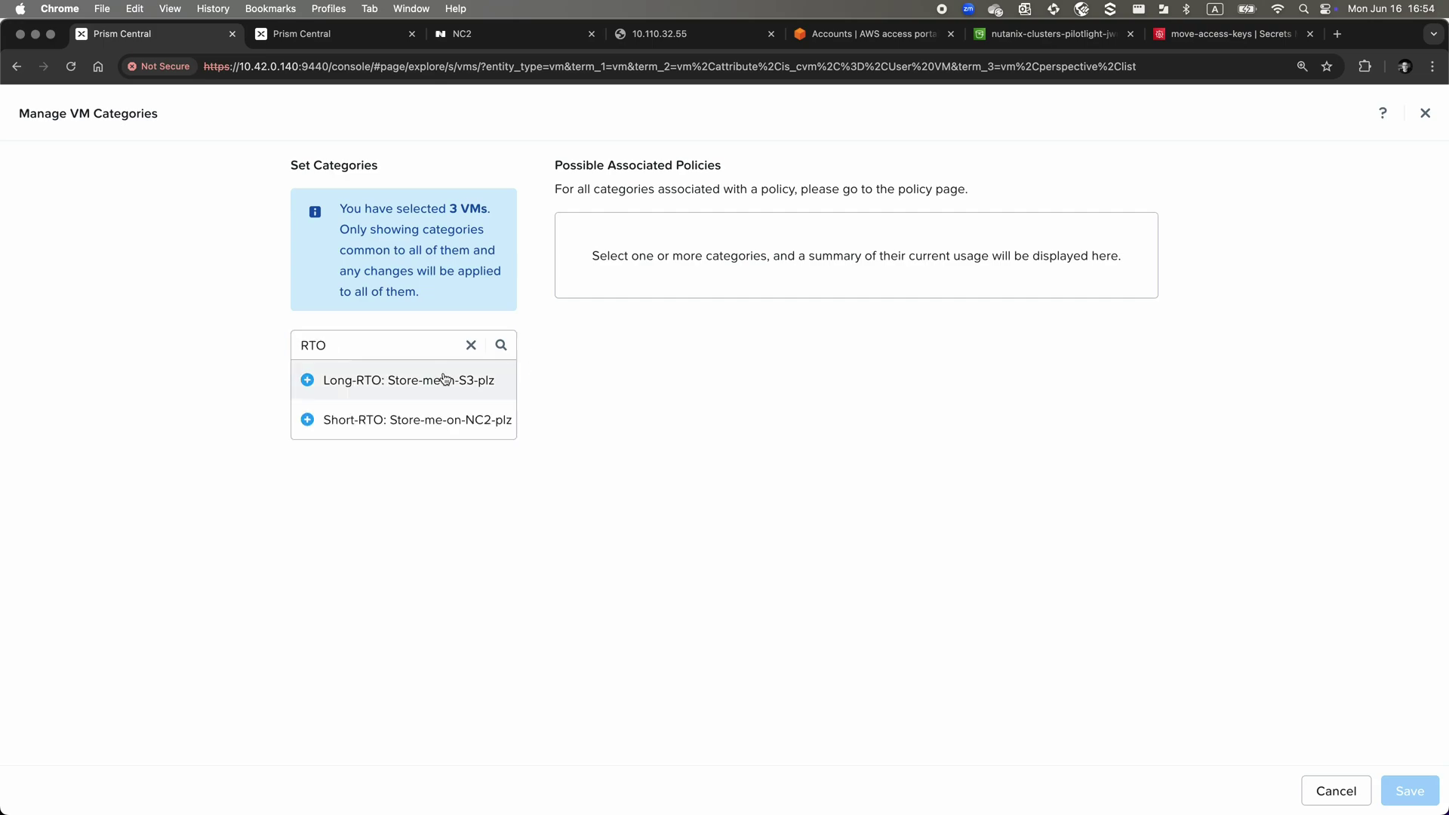
left_click(404, 380)
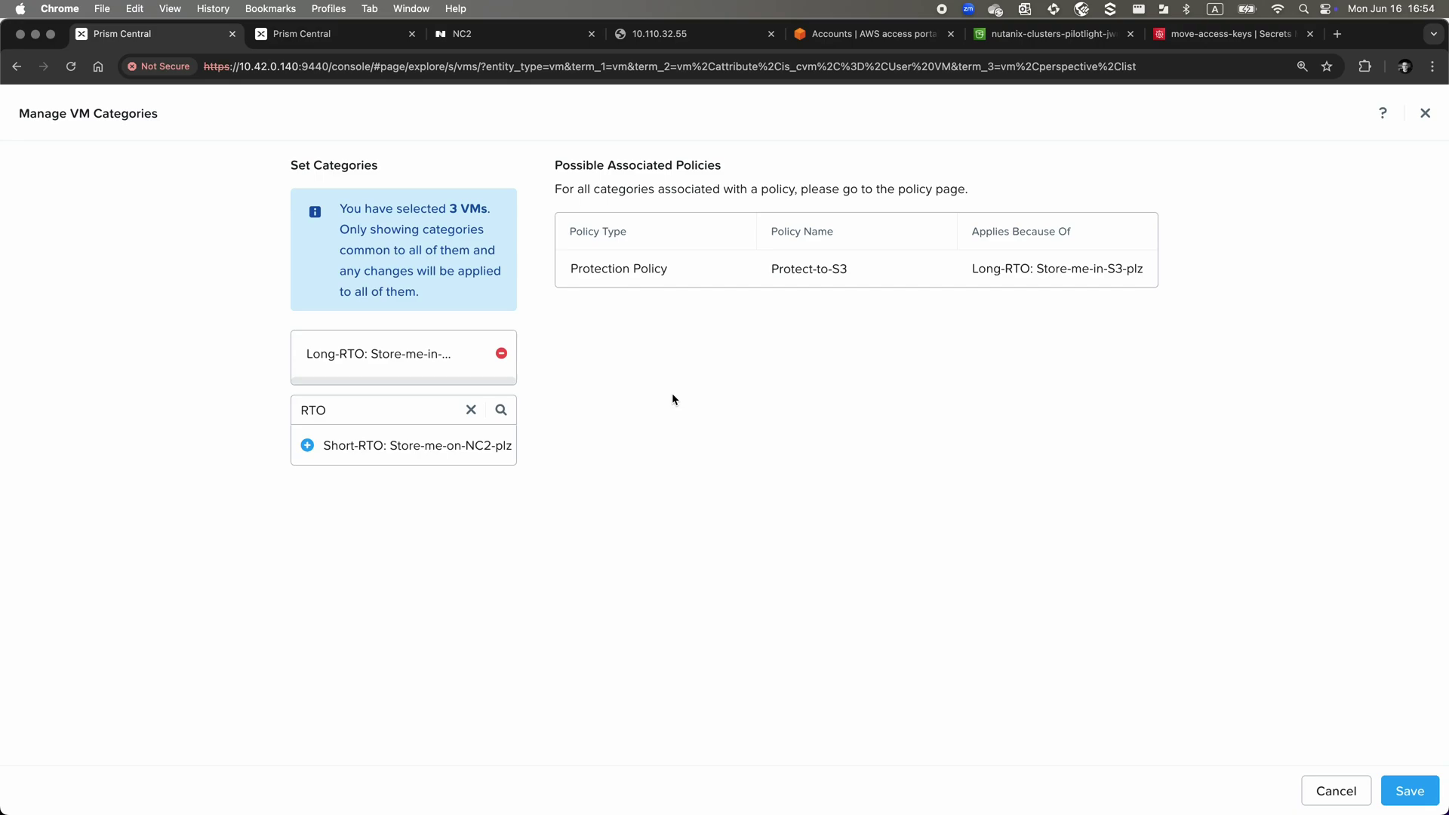
left_click(1410, 792)
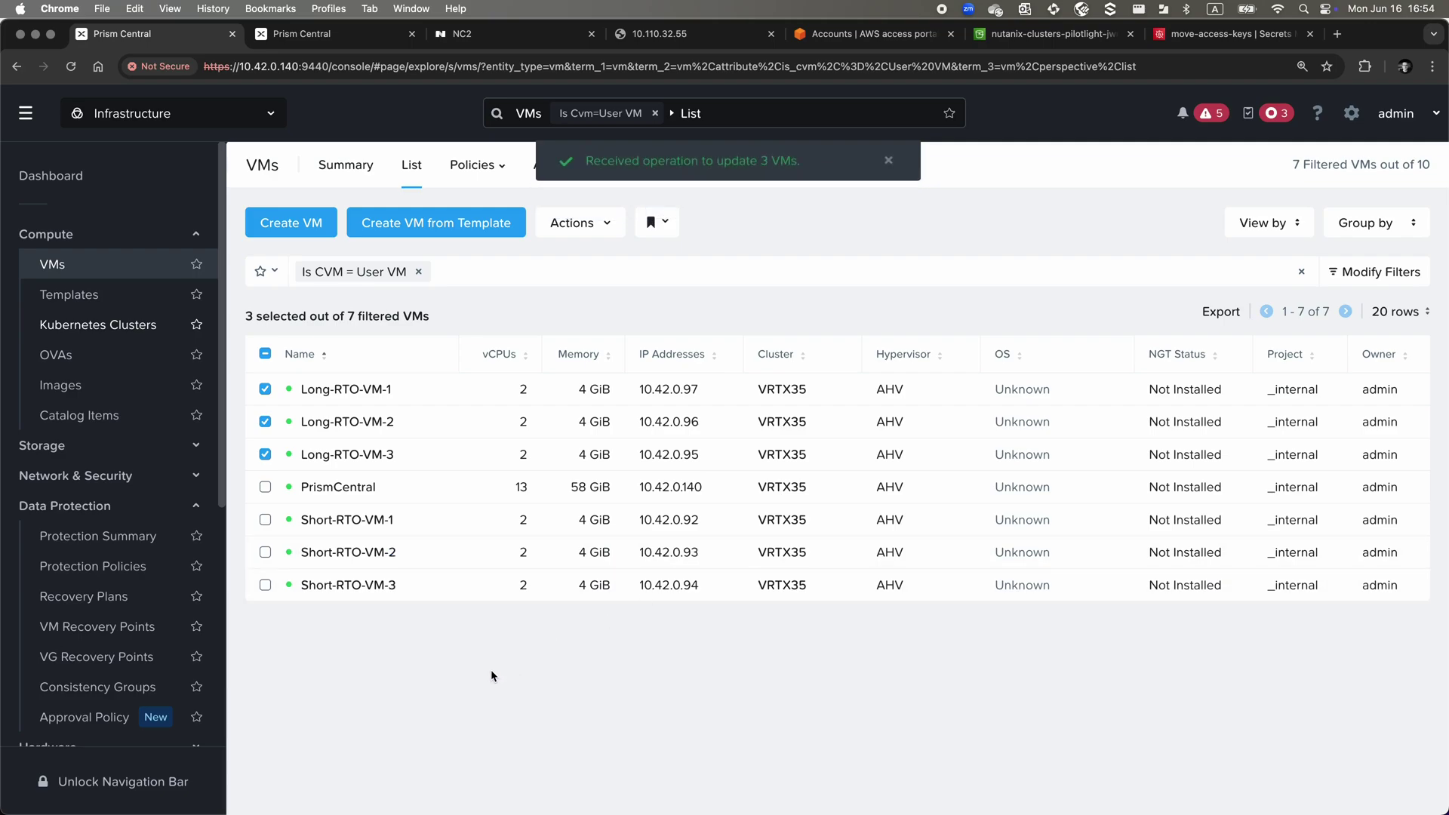
Select Short-RTO-VM-1, -2 and -3 and open Manage Categories for them
left_click(265, 353)
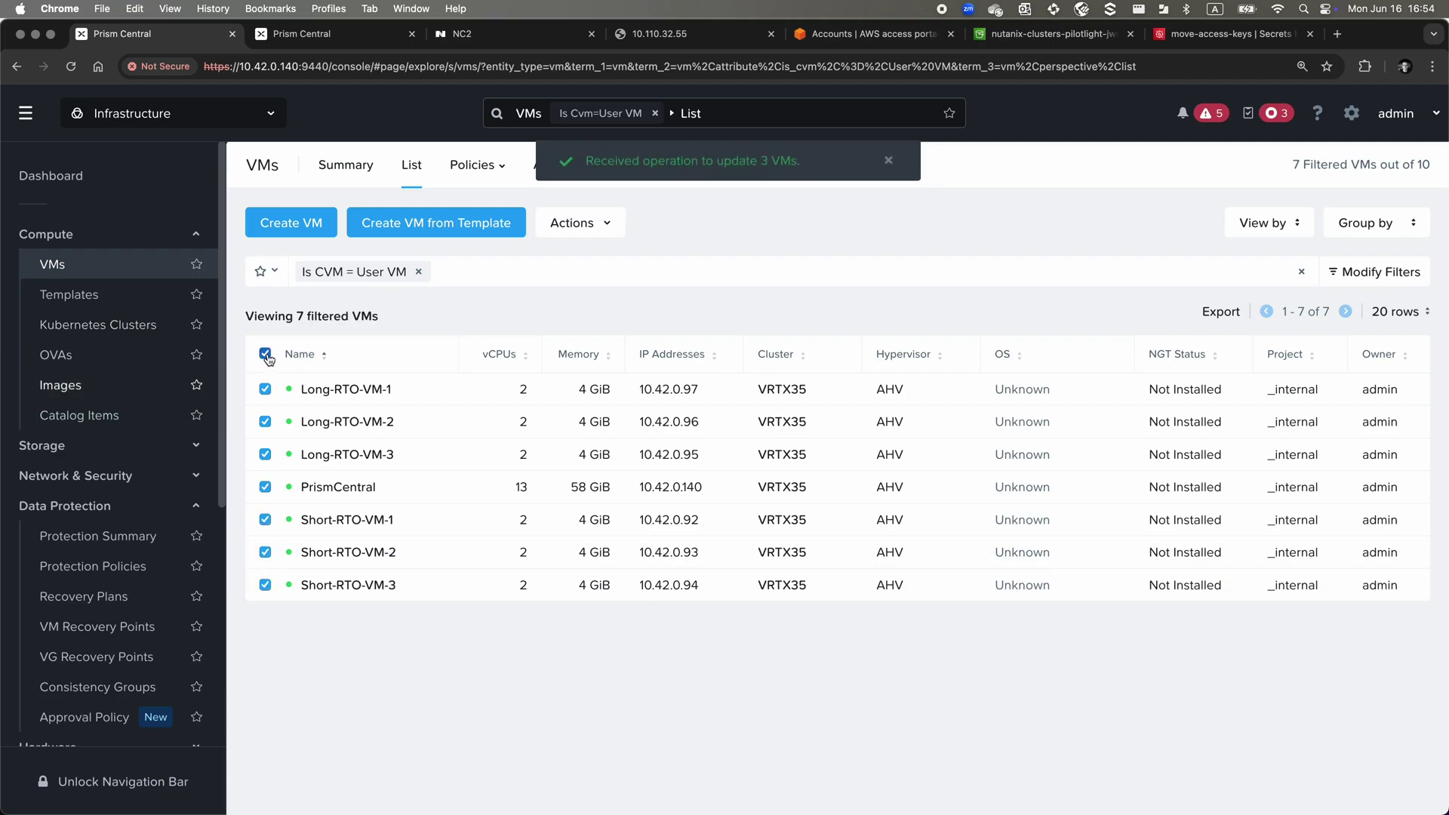
left_click(265, 519)
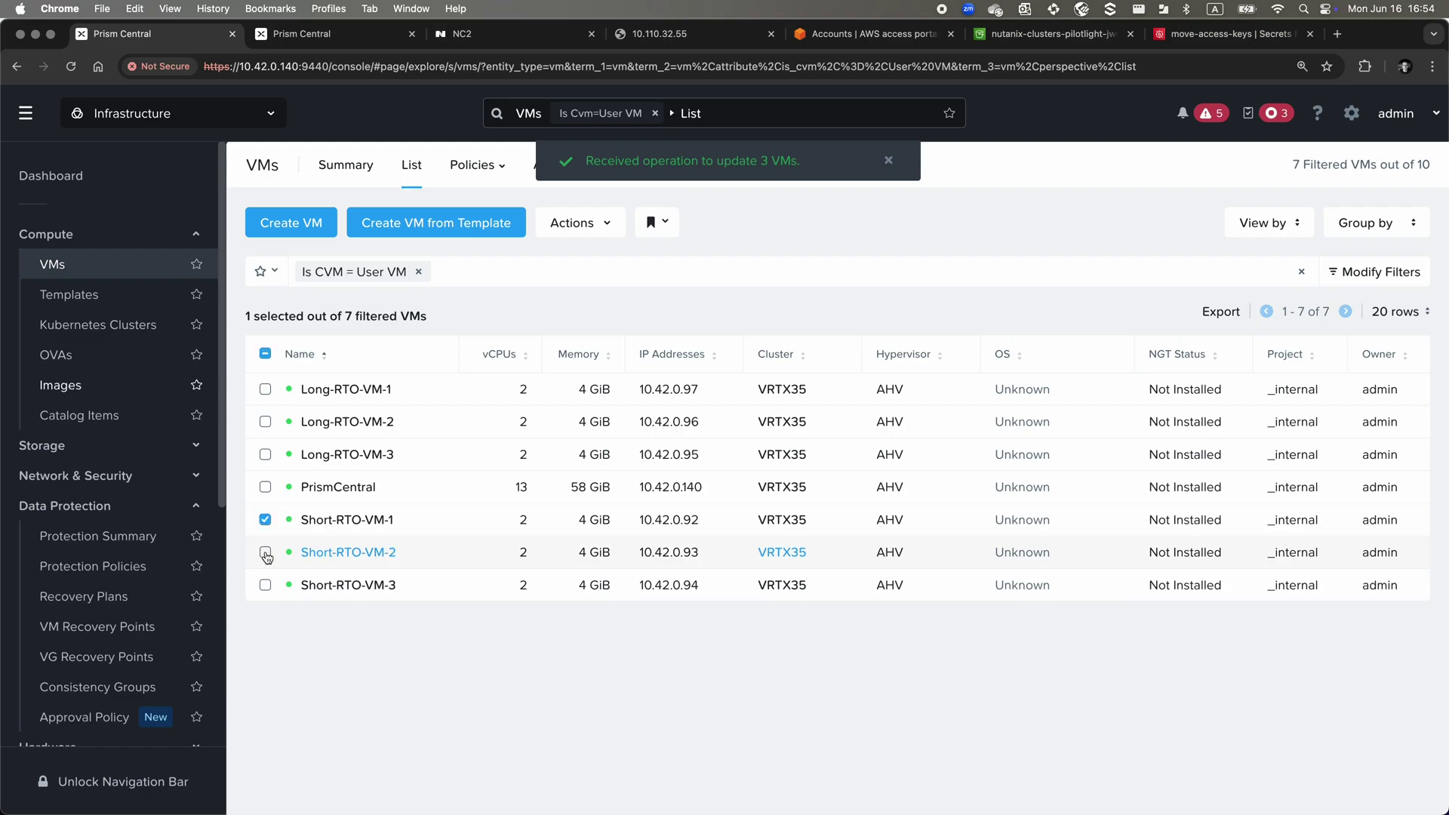
left_click(265, 552)
left_click(265, 585)
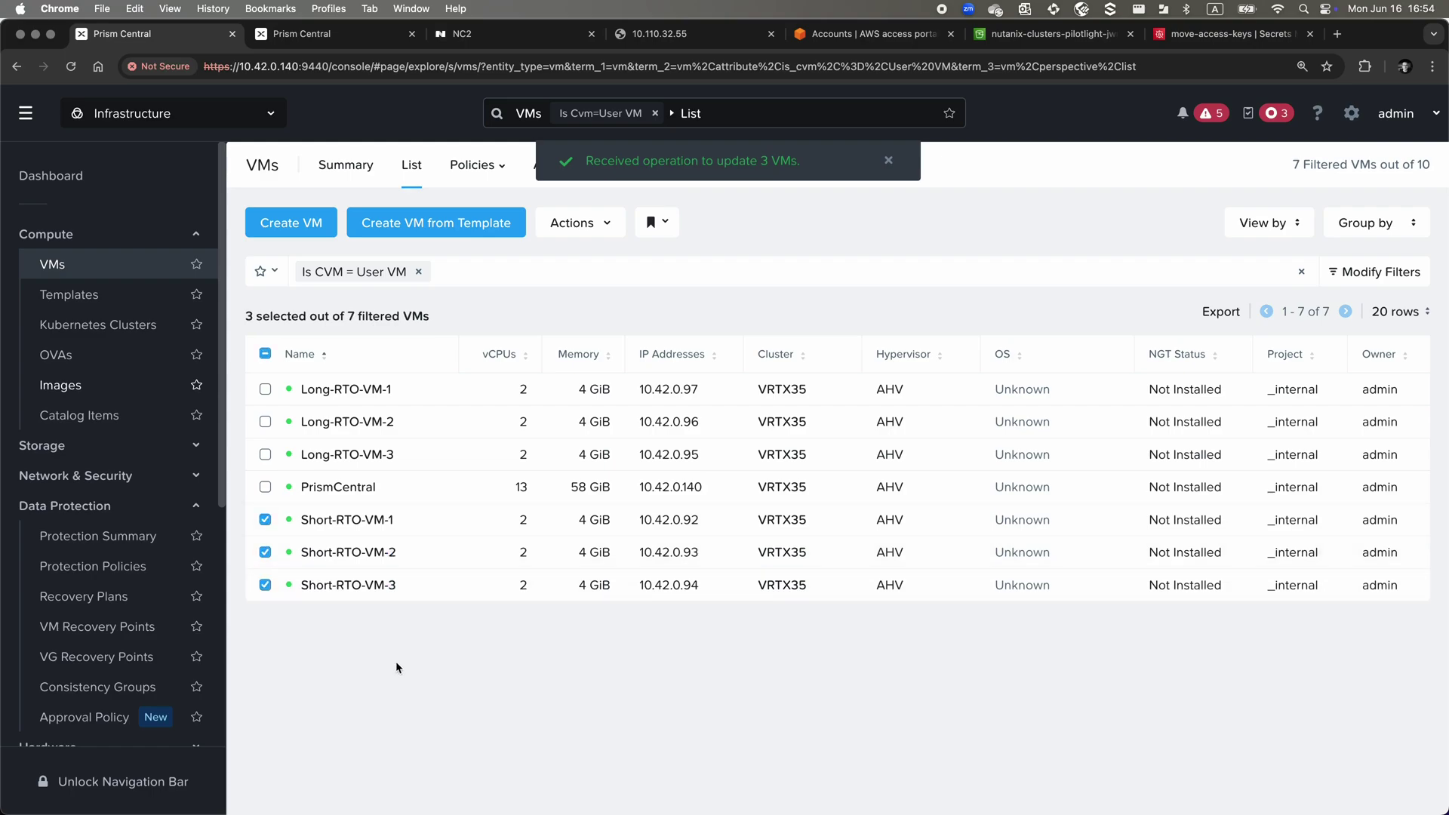
left_click(574, 238)
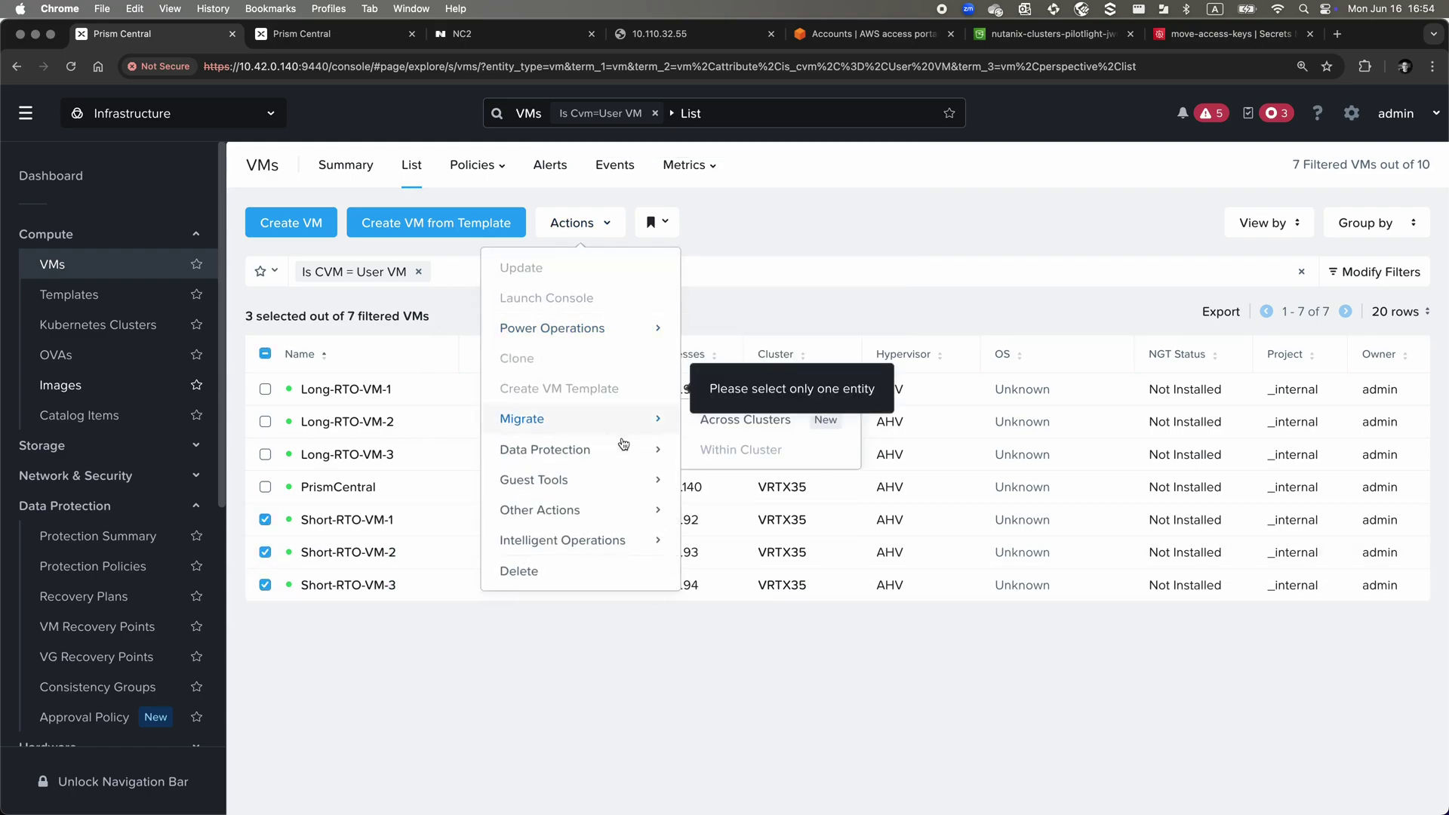
mouse_move(638, 508)
left_click(733, 513)
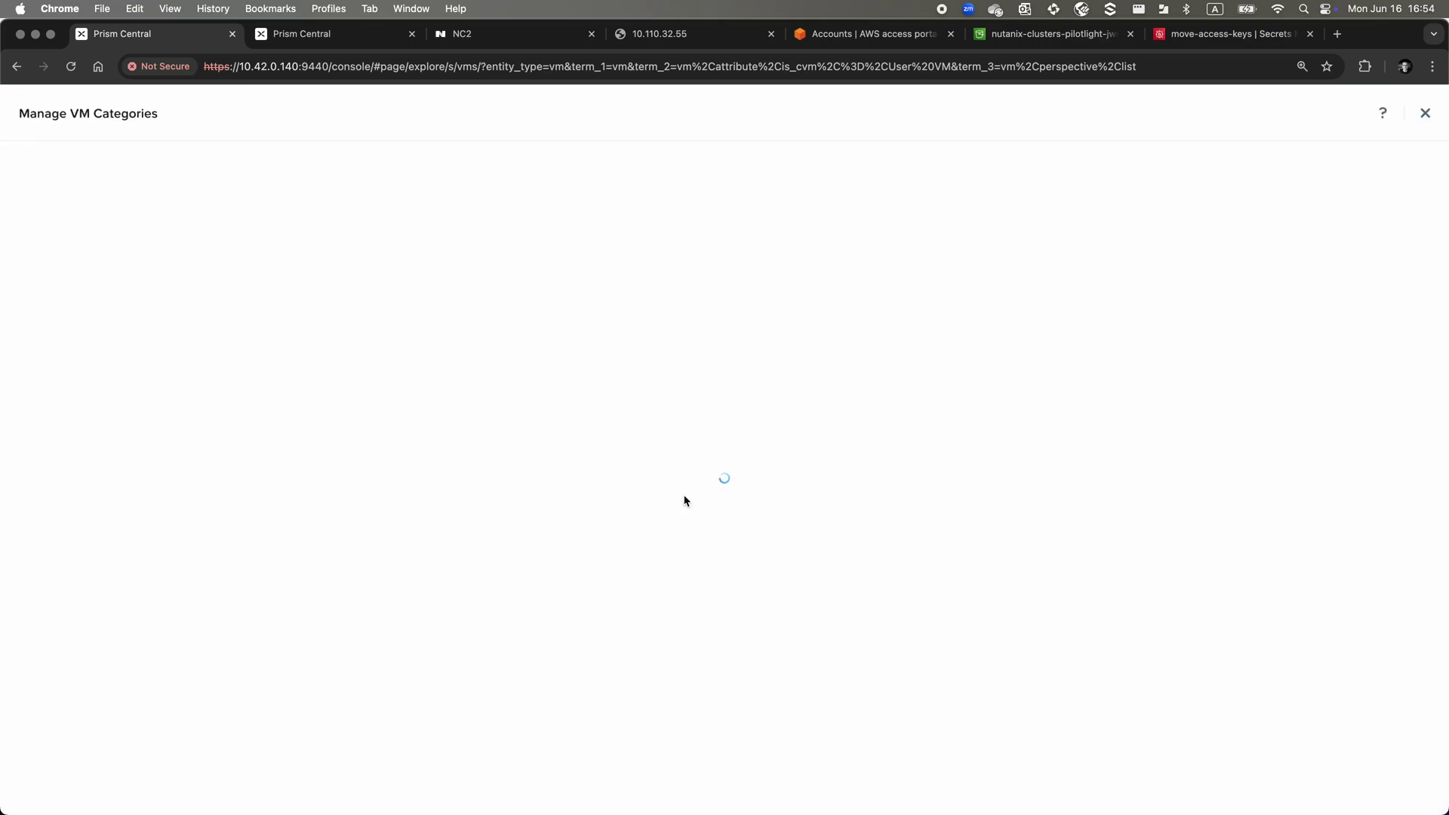
Assign Short-RTO: Store-me-on-NC2-plz to the three Short-RTO VMs and save
left_click(369, 345)
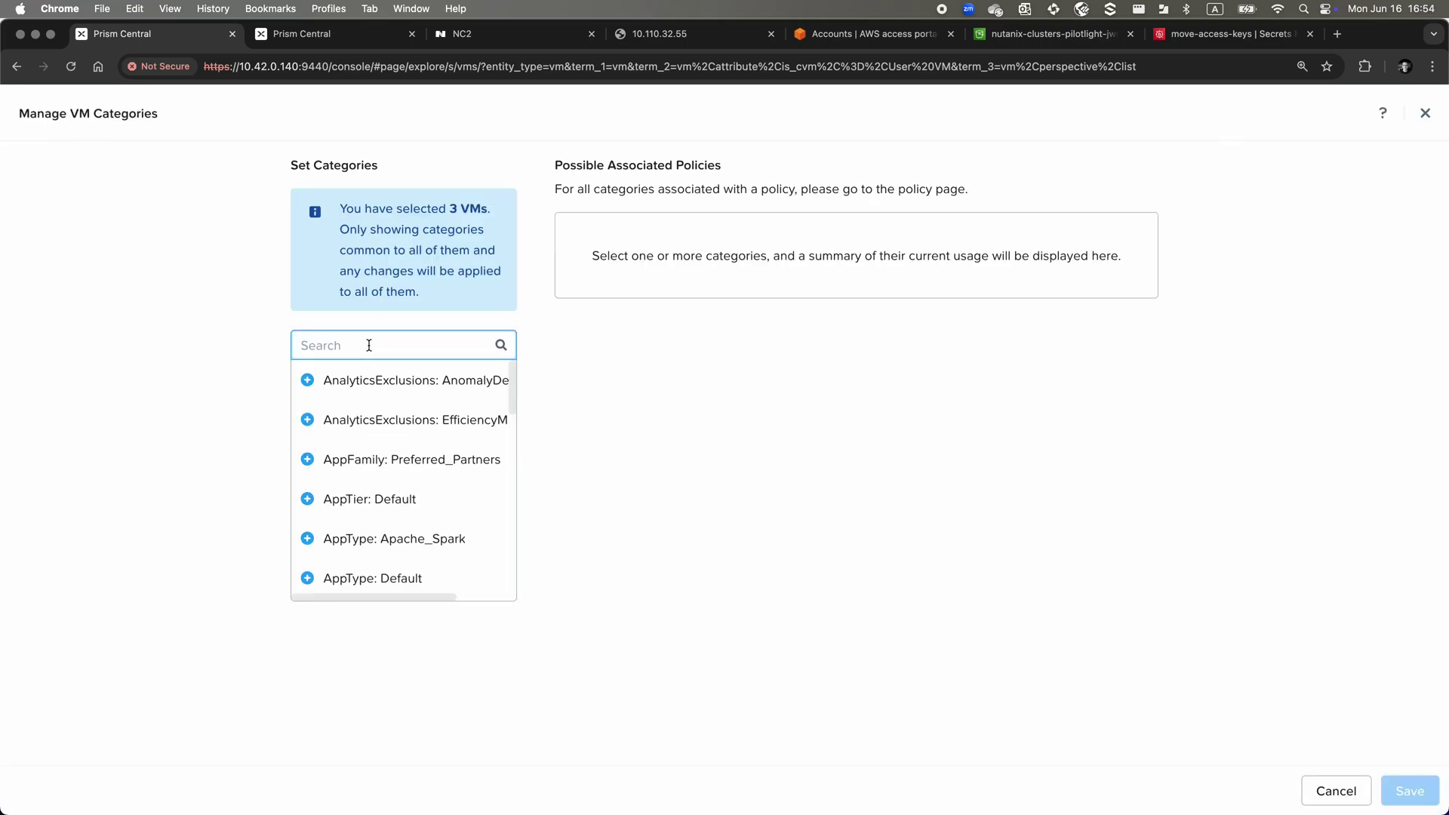
type("RTO")
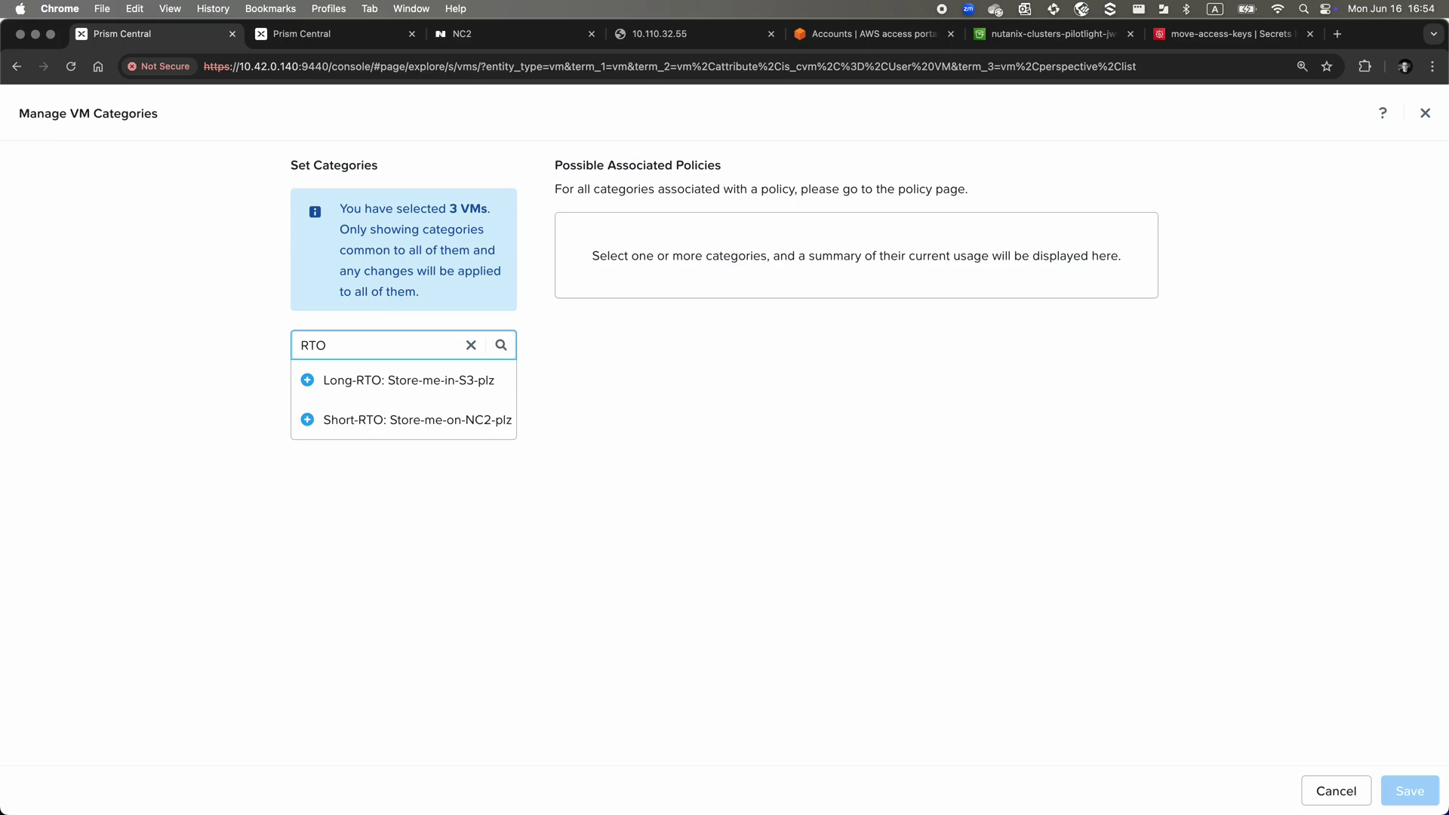
left_click(383, 420)
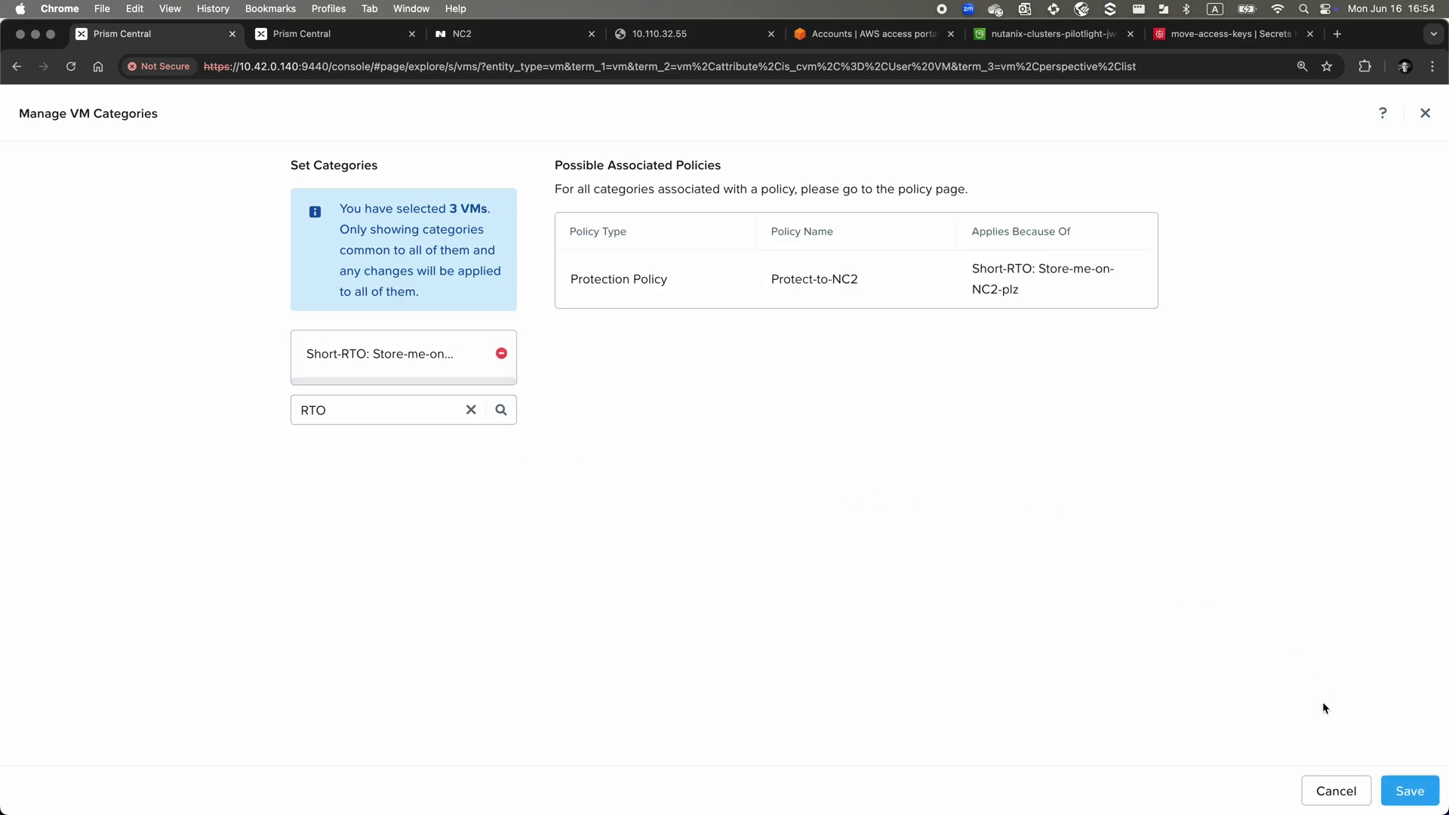
left_click(1402, 792)
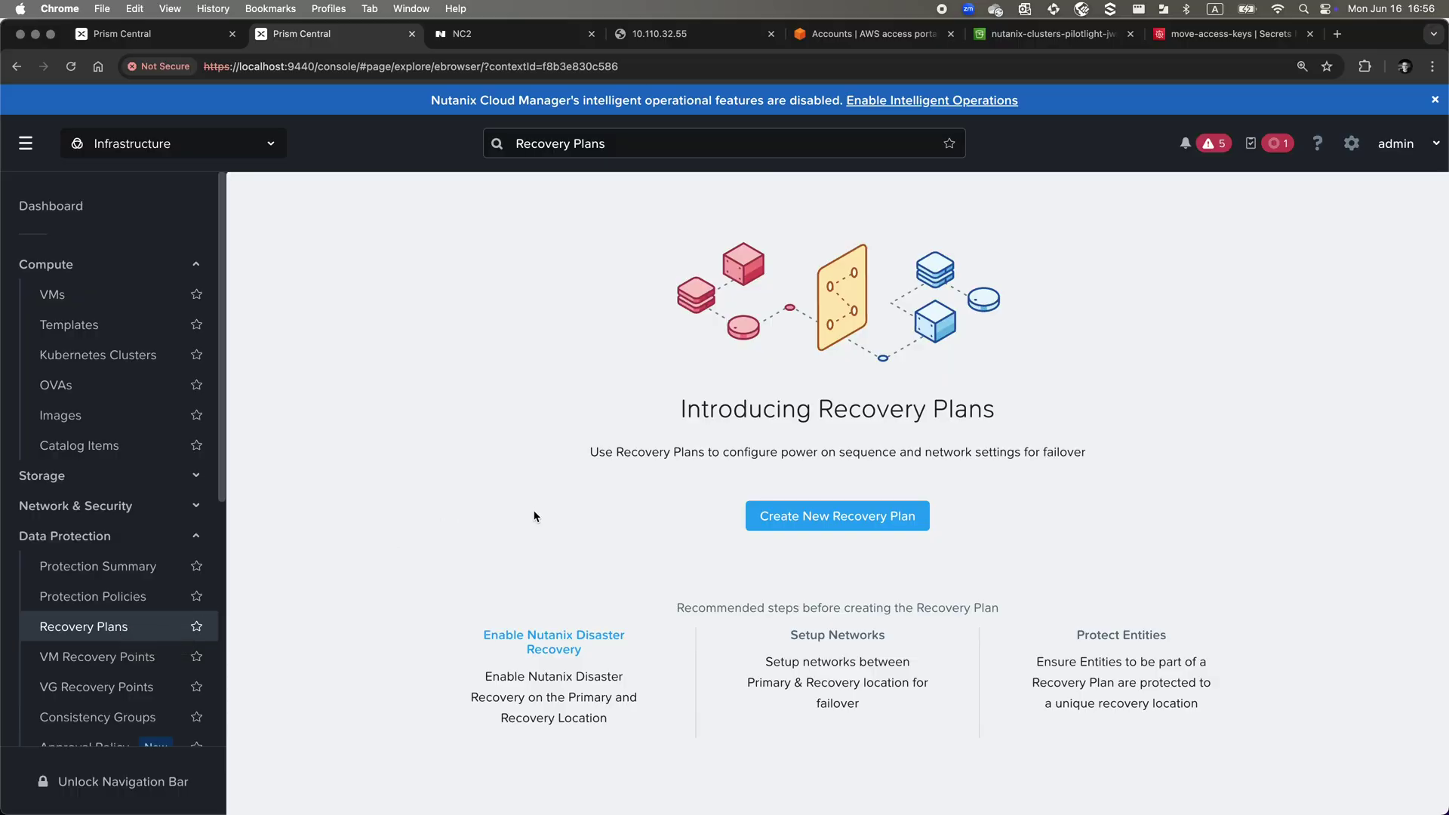
Start a new recovery plan named Recover-from-on-prem-to-NC2
left_click(821, 515)
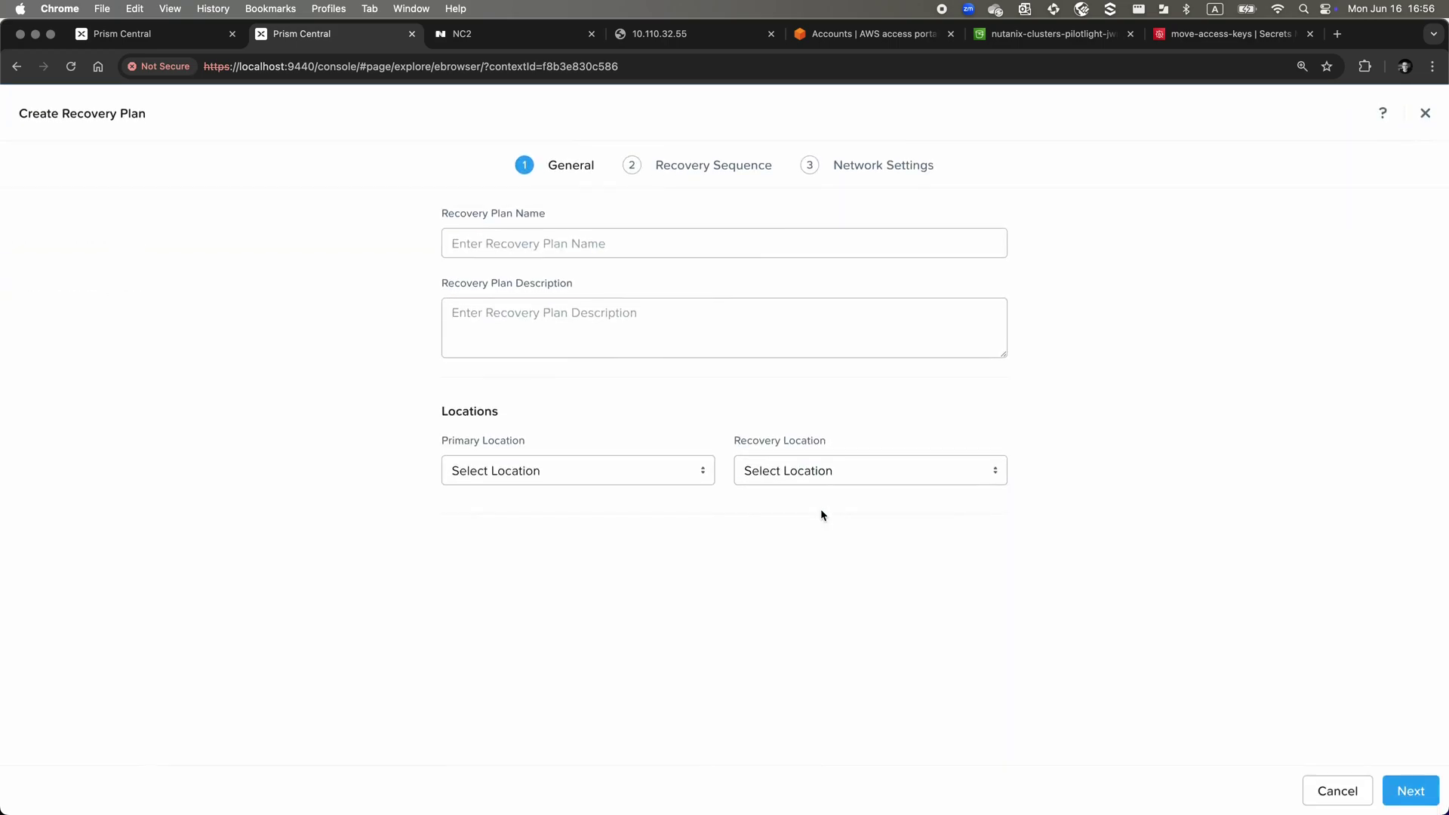
left_click(592, 241)
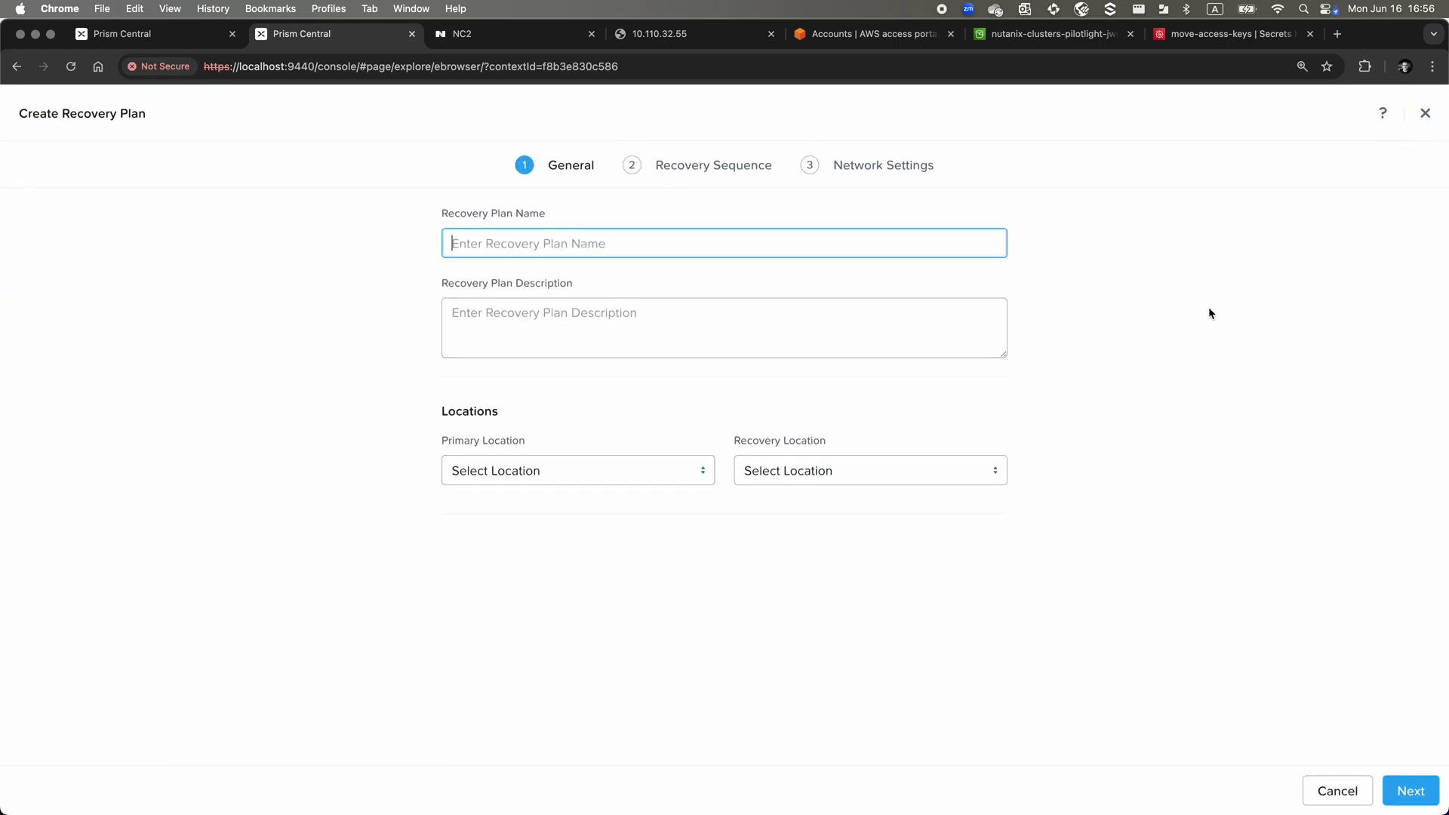
type("Recoe")
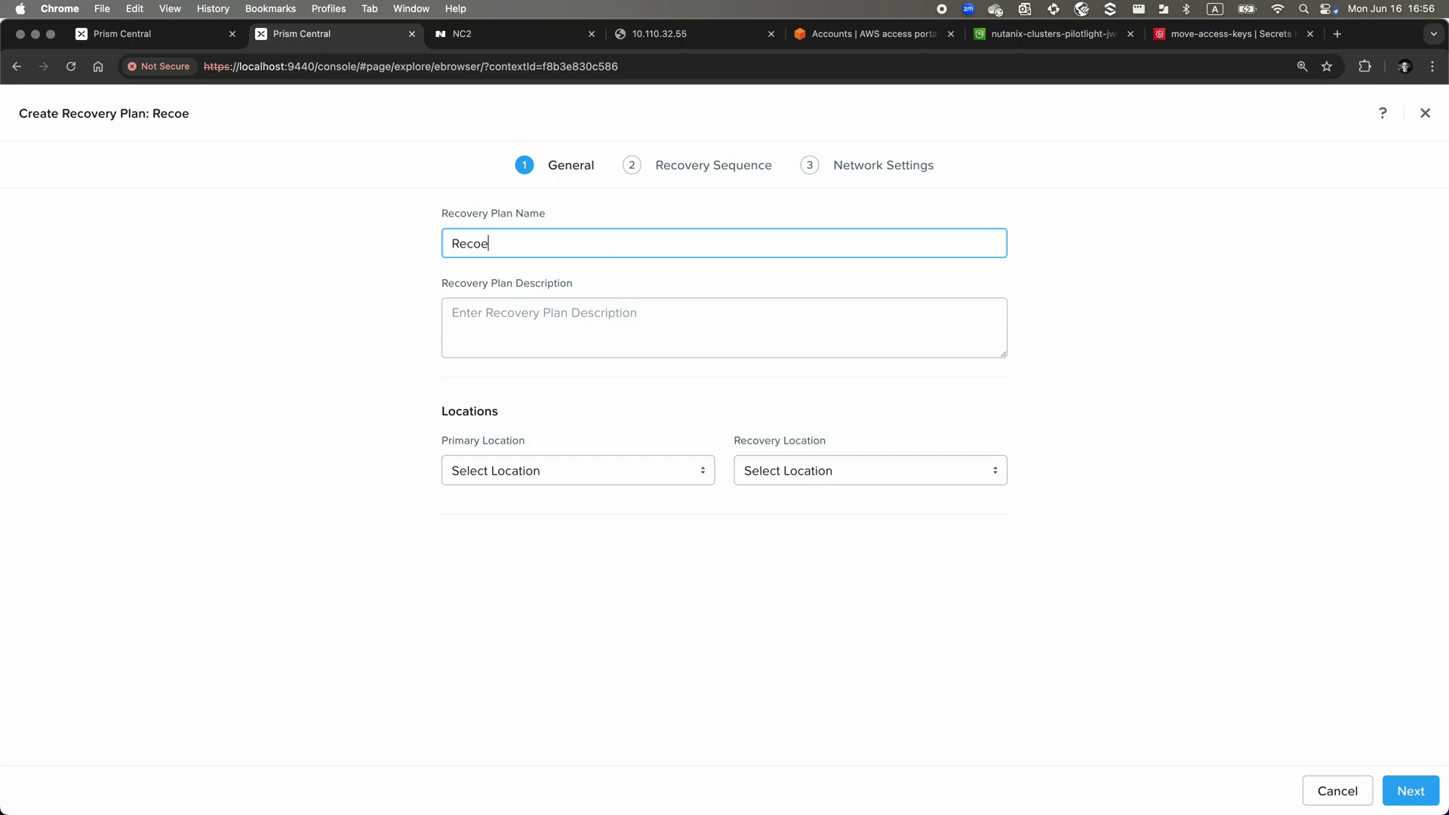
type("rver-from-on-prem-to-")
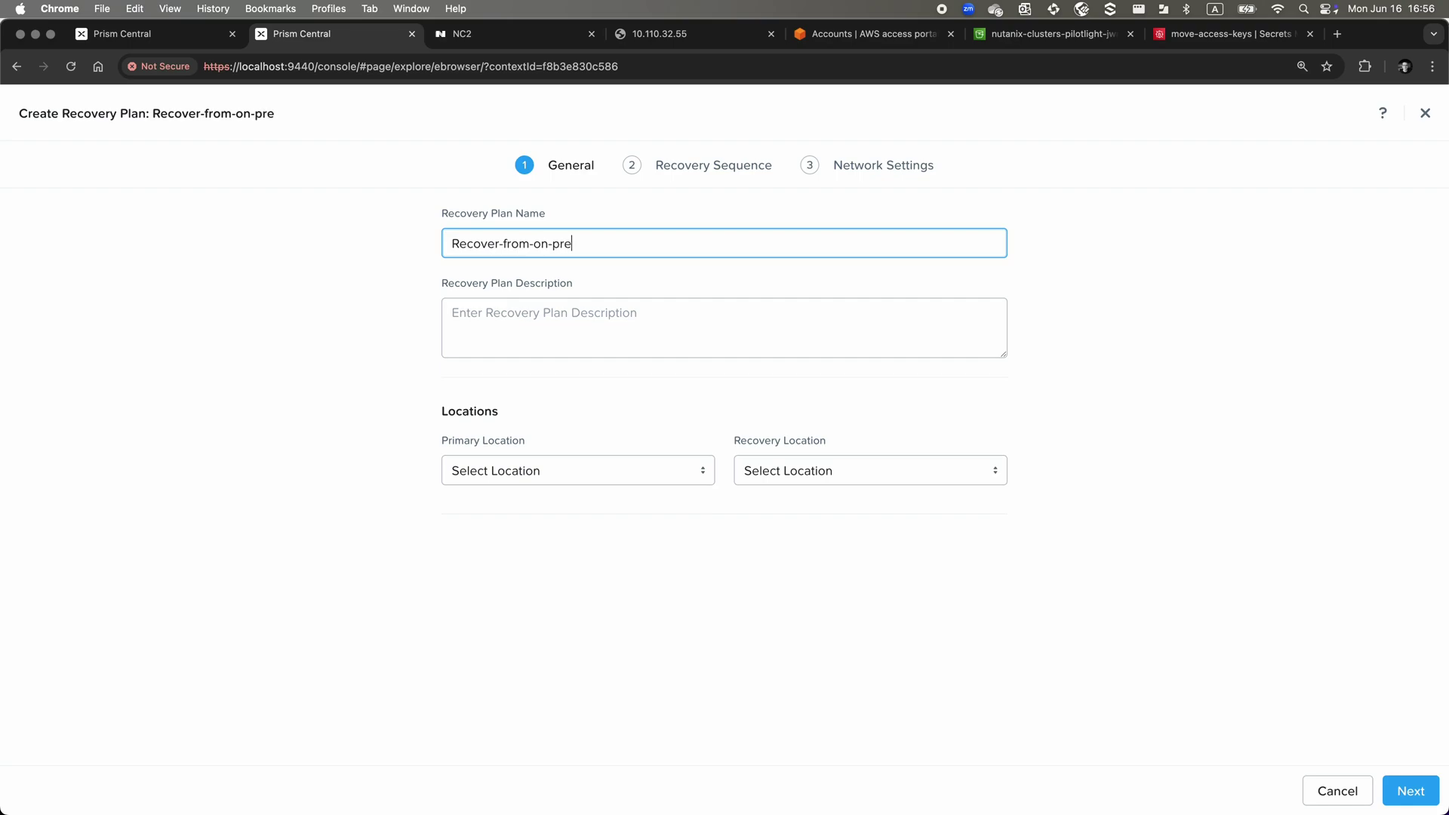
type("C")
key("BackSpace")
type("NC2")
Set primary location PC_10.42.0.140 and recovery location Local AZ, then continue
left_click(626, 480)
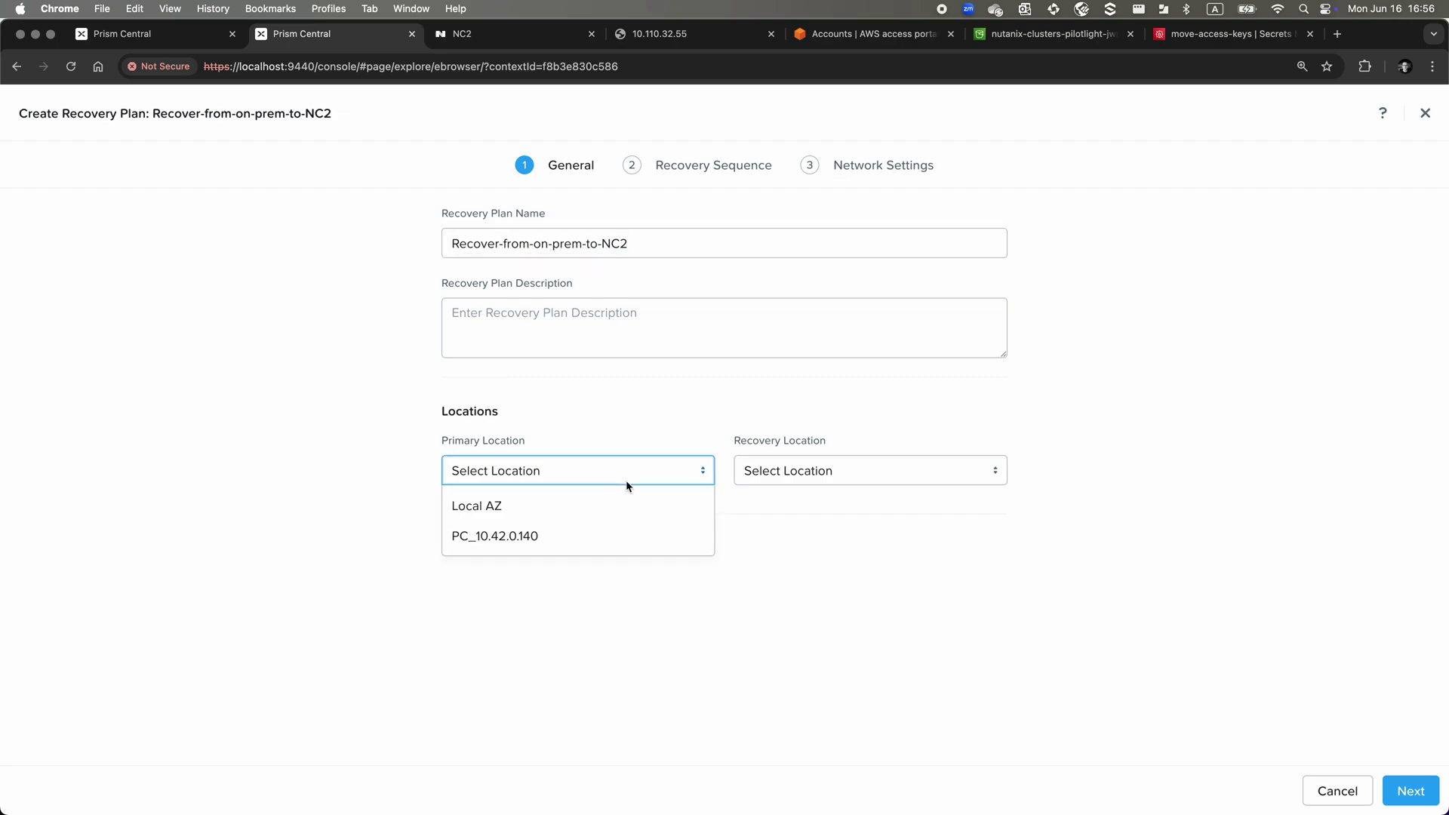
left_click(626, 493)
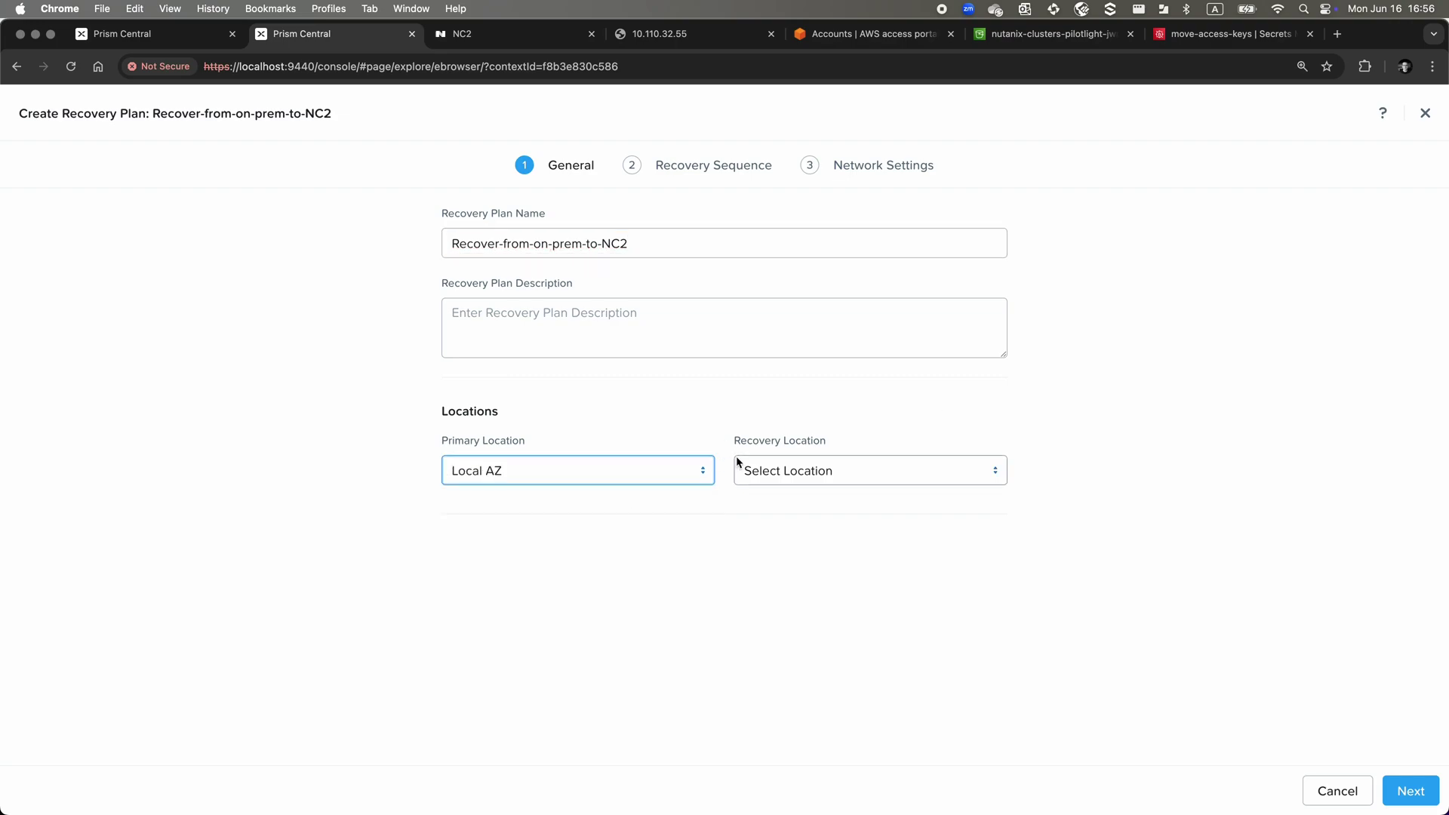
left_click(637, 479)
left_click(608, 534)
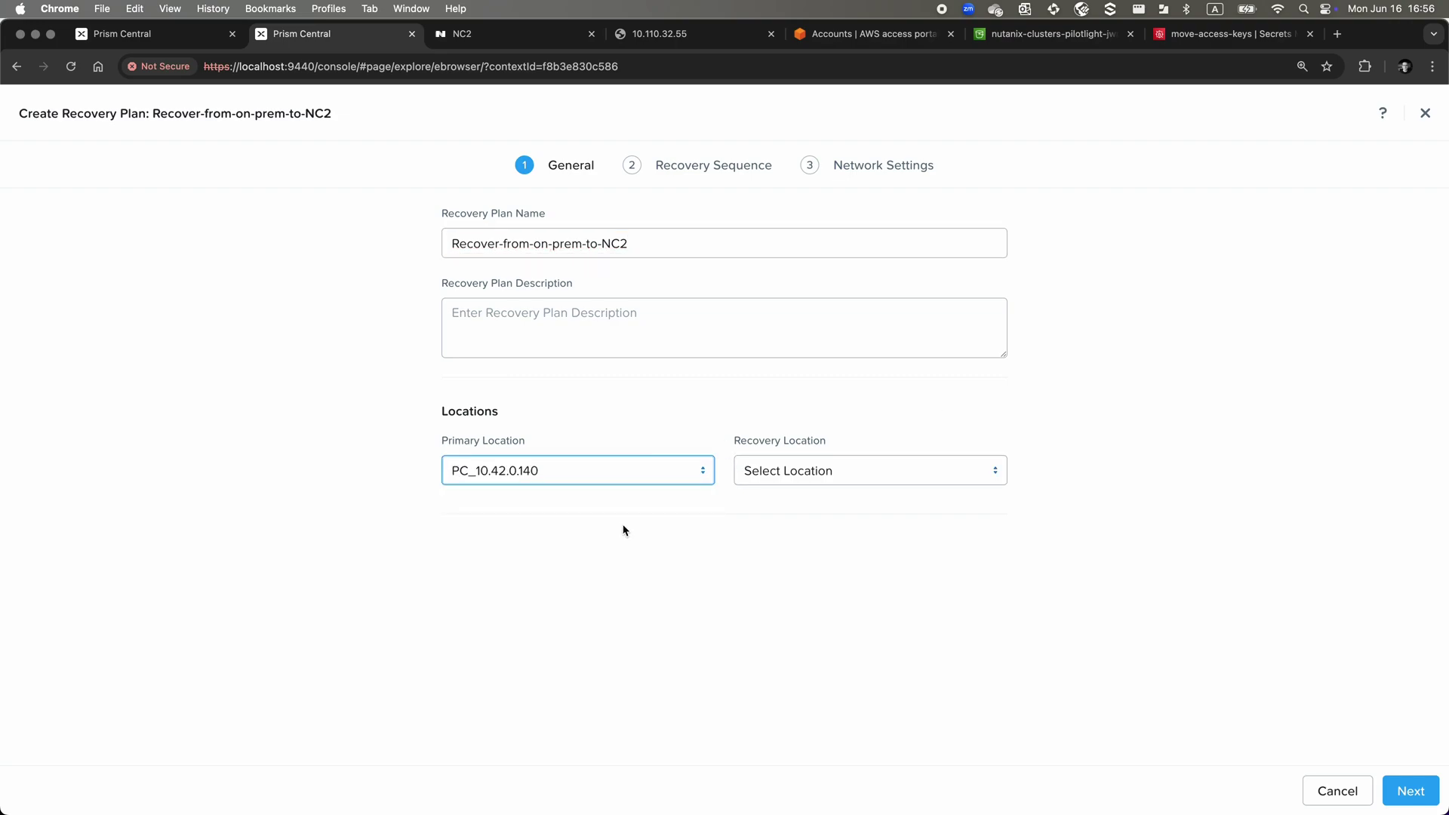
left_click(742, 477)
left_click(748, 513)
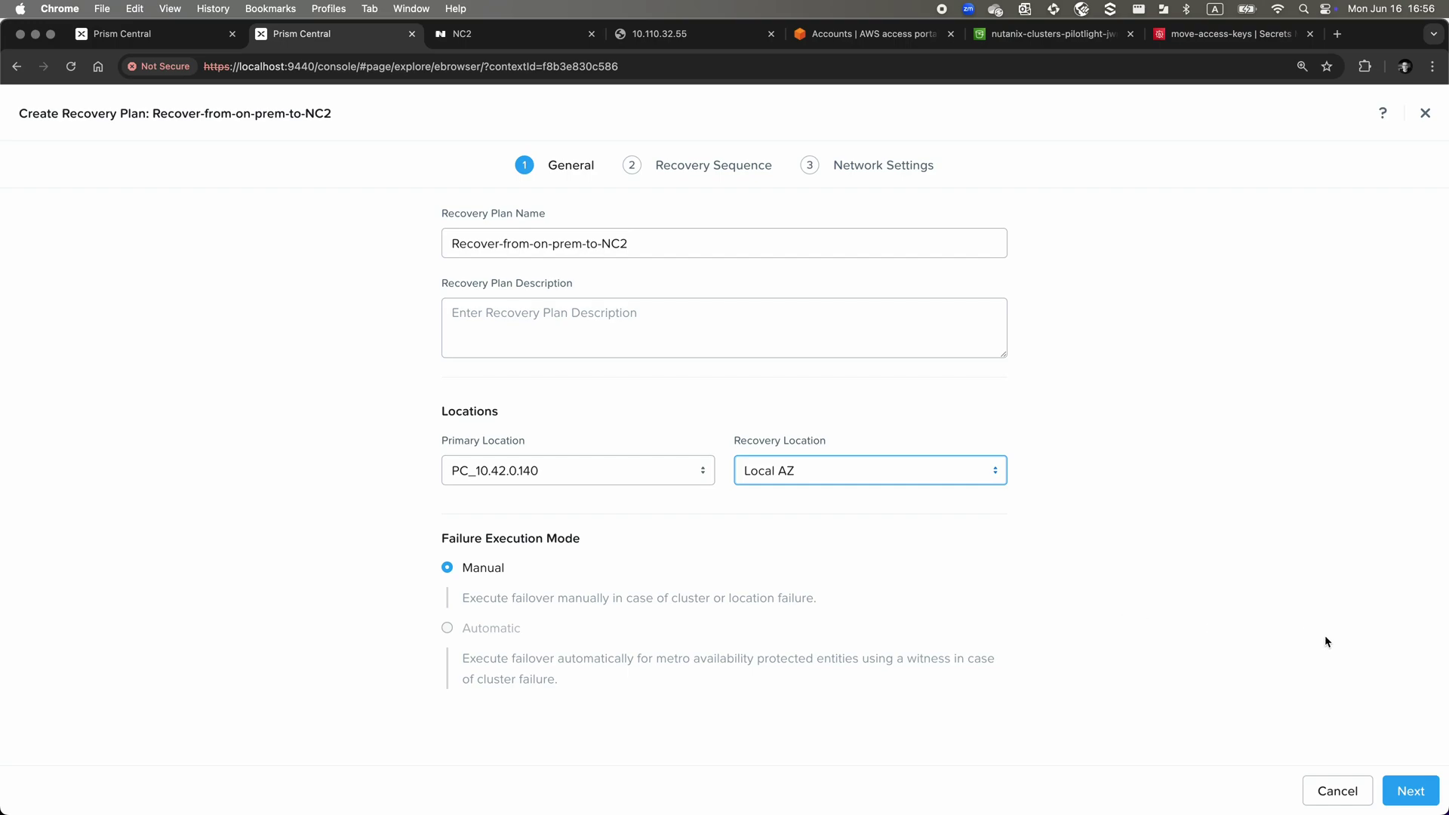
left_click(1402, 797)
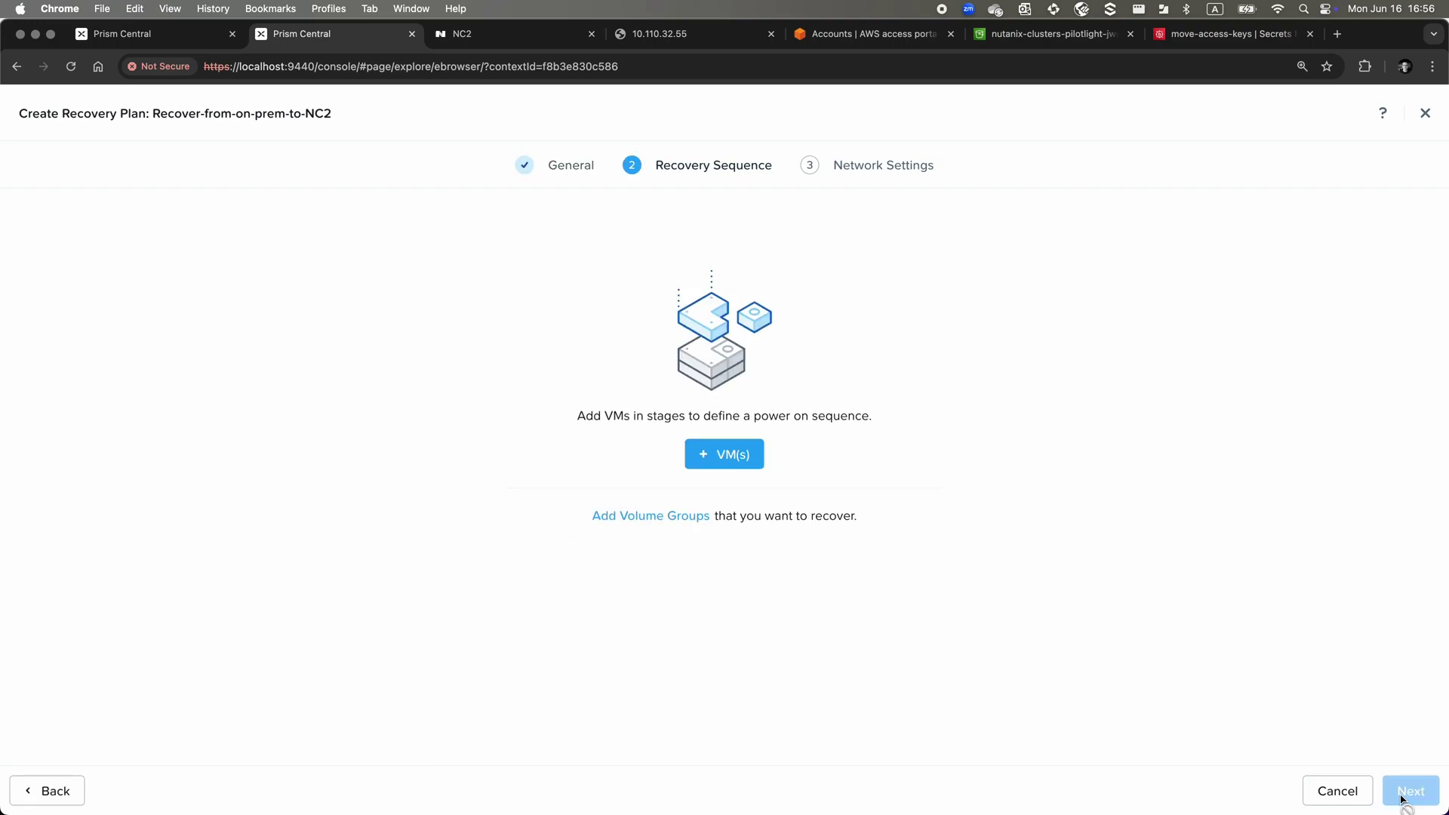
Add VMs by category, choosing Short-RTO : Store-me-on-NC2-plz, to VM Stage 1
left_click(717, 456)
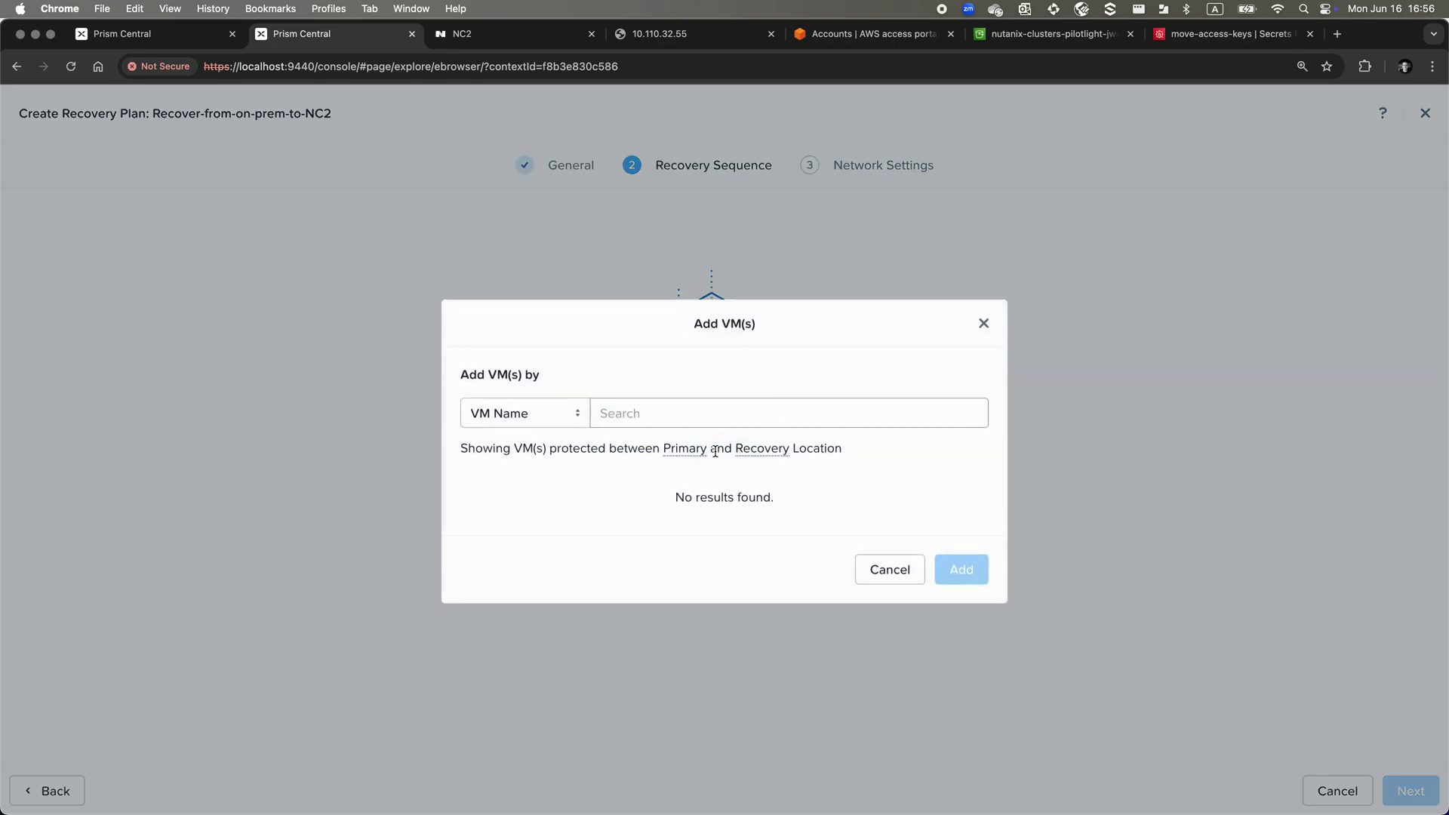
left_click(569, 415)
left_click(545, 477)
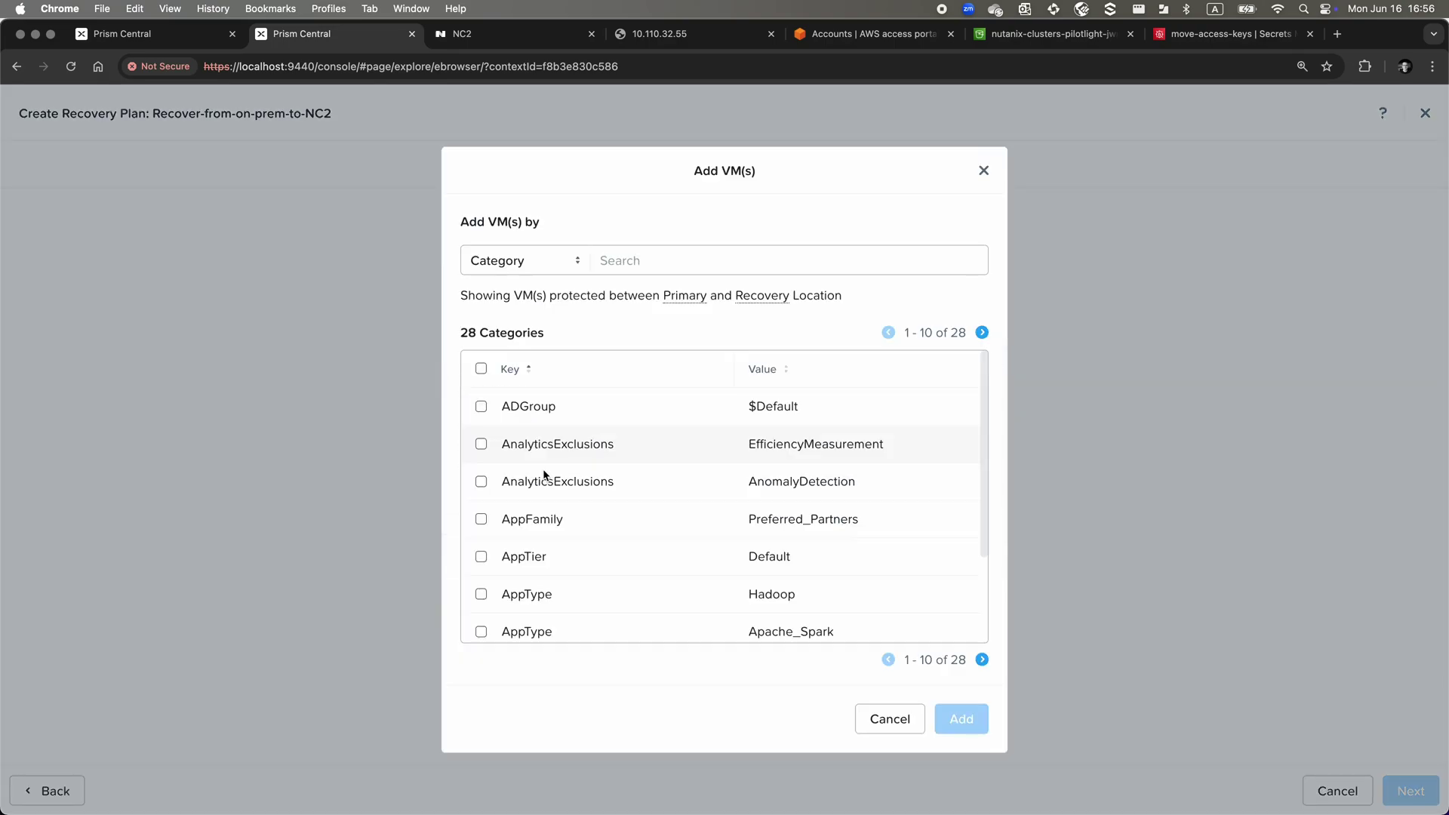
left_click(602, 261)
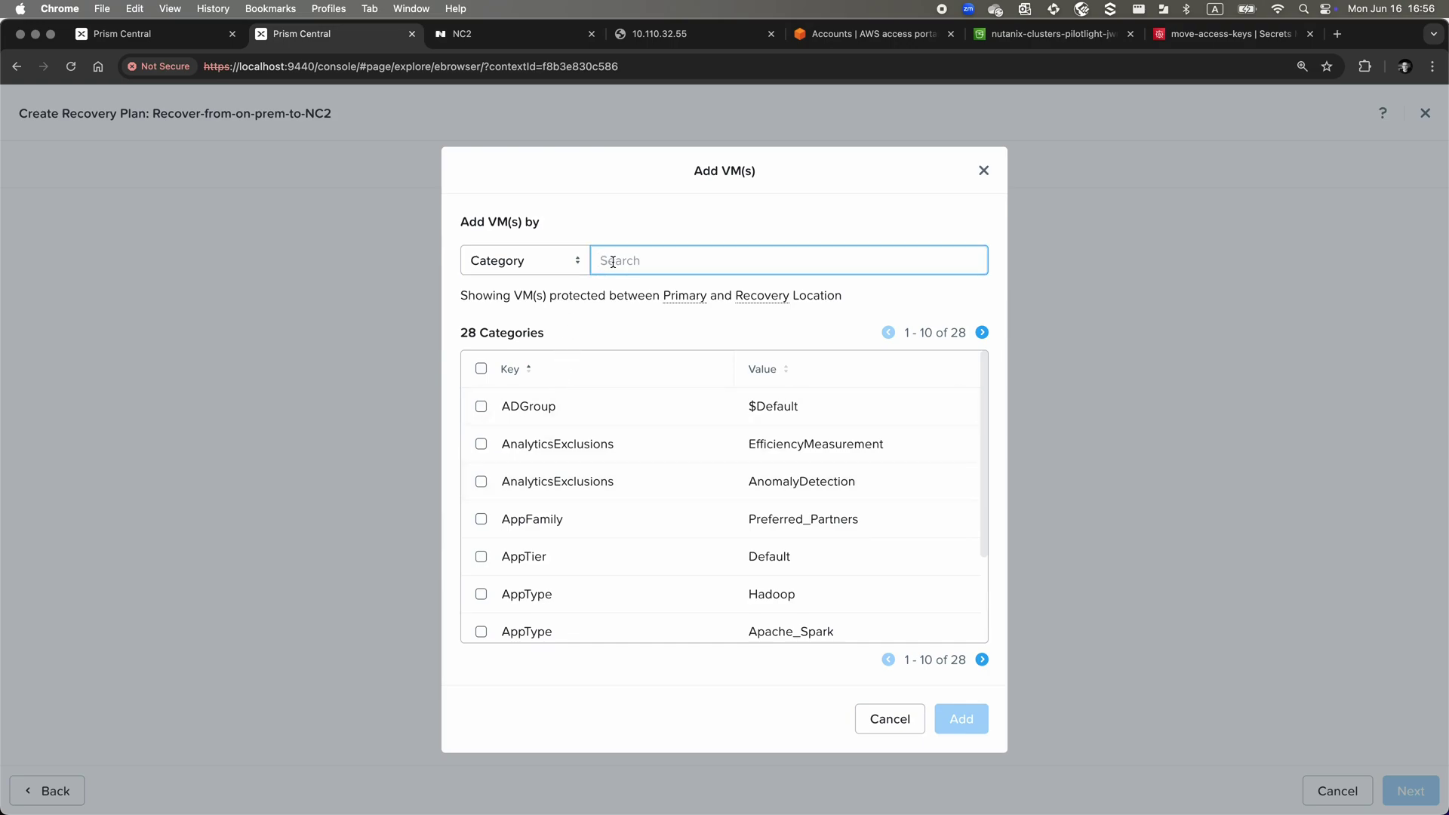
type("RPO")
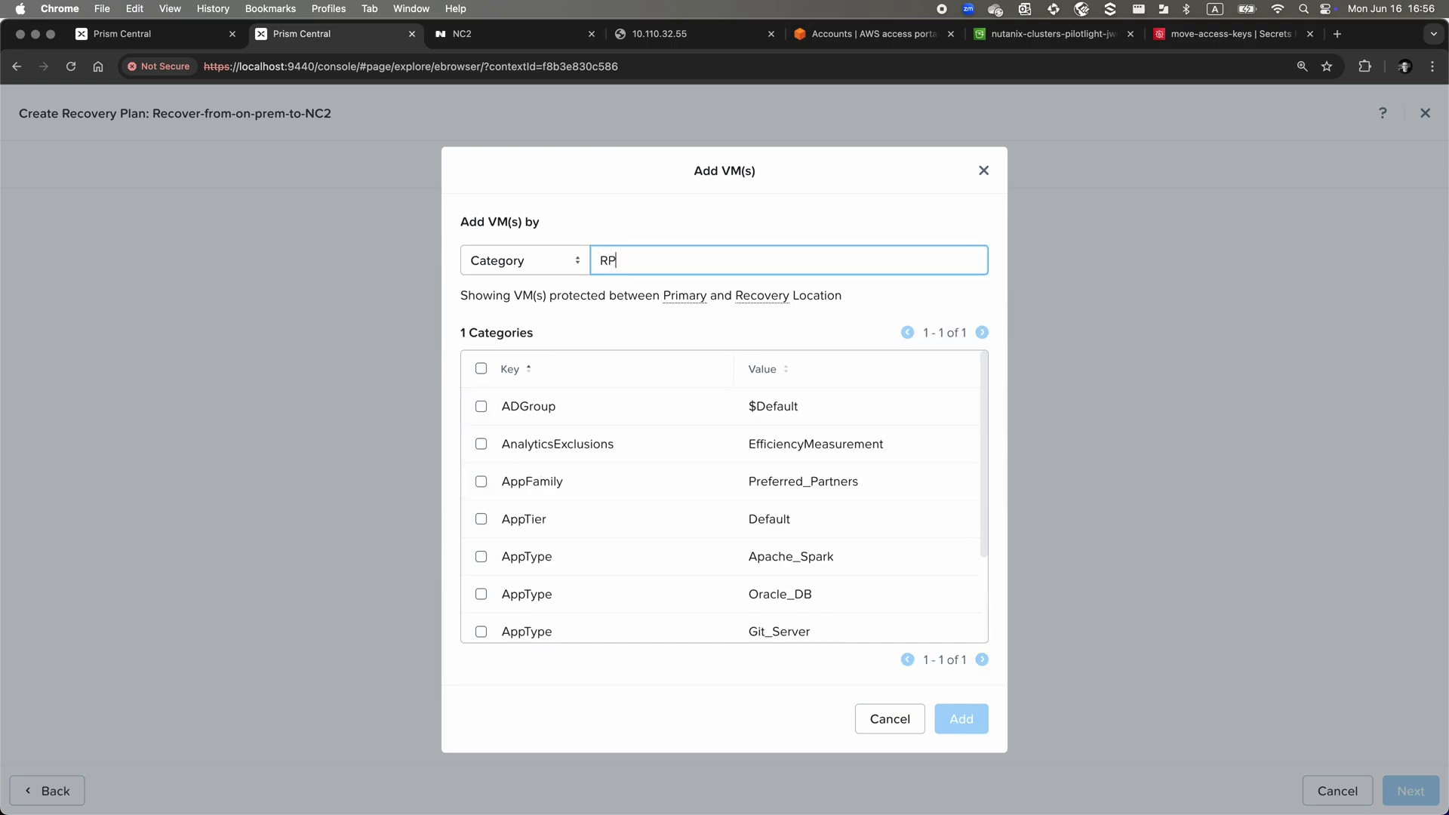
key("BackSpace")
key("BackSpace")
type("TO")
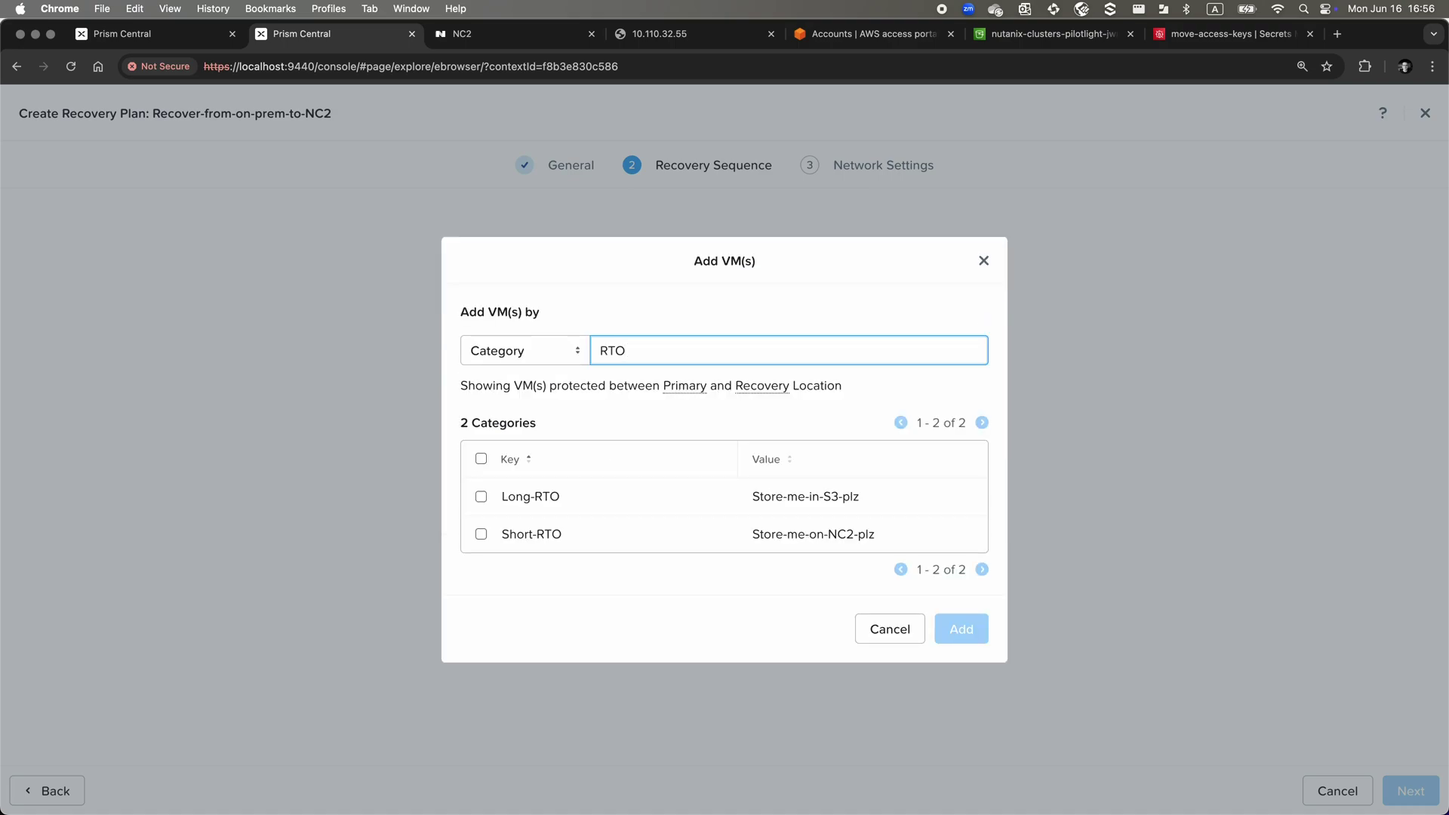
left_click(482, 535)
left_click(962, 628)
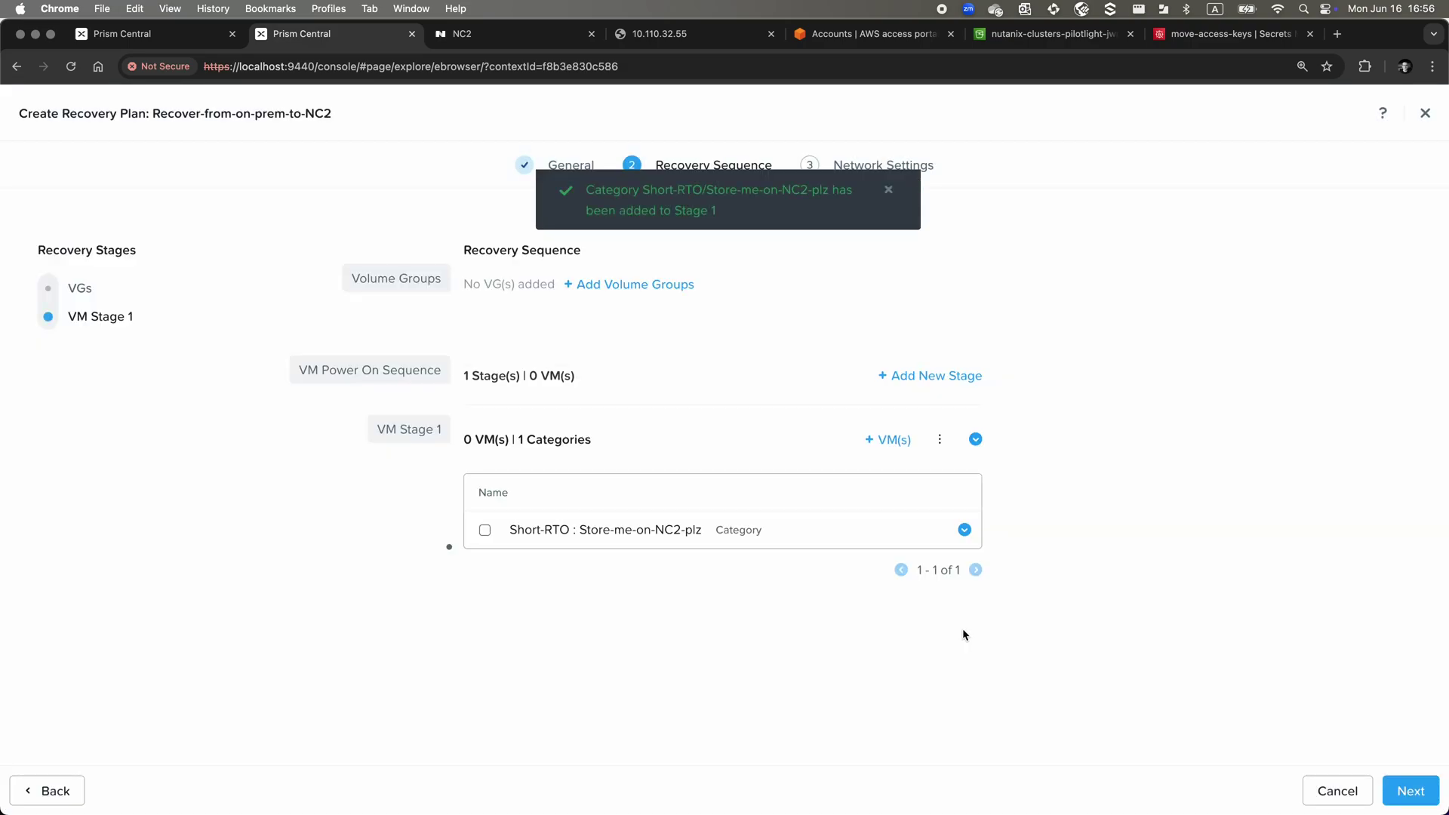
Map primary production network VL420 to recovery network VPC A - VL420, leaving test failback unset
left_click(1413, 794)
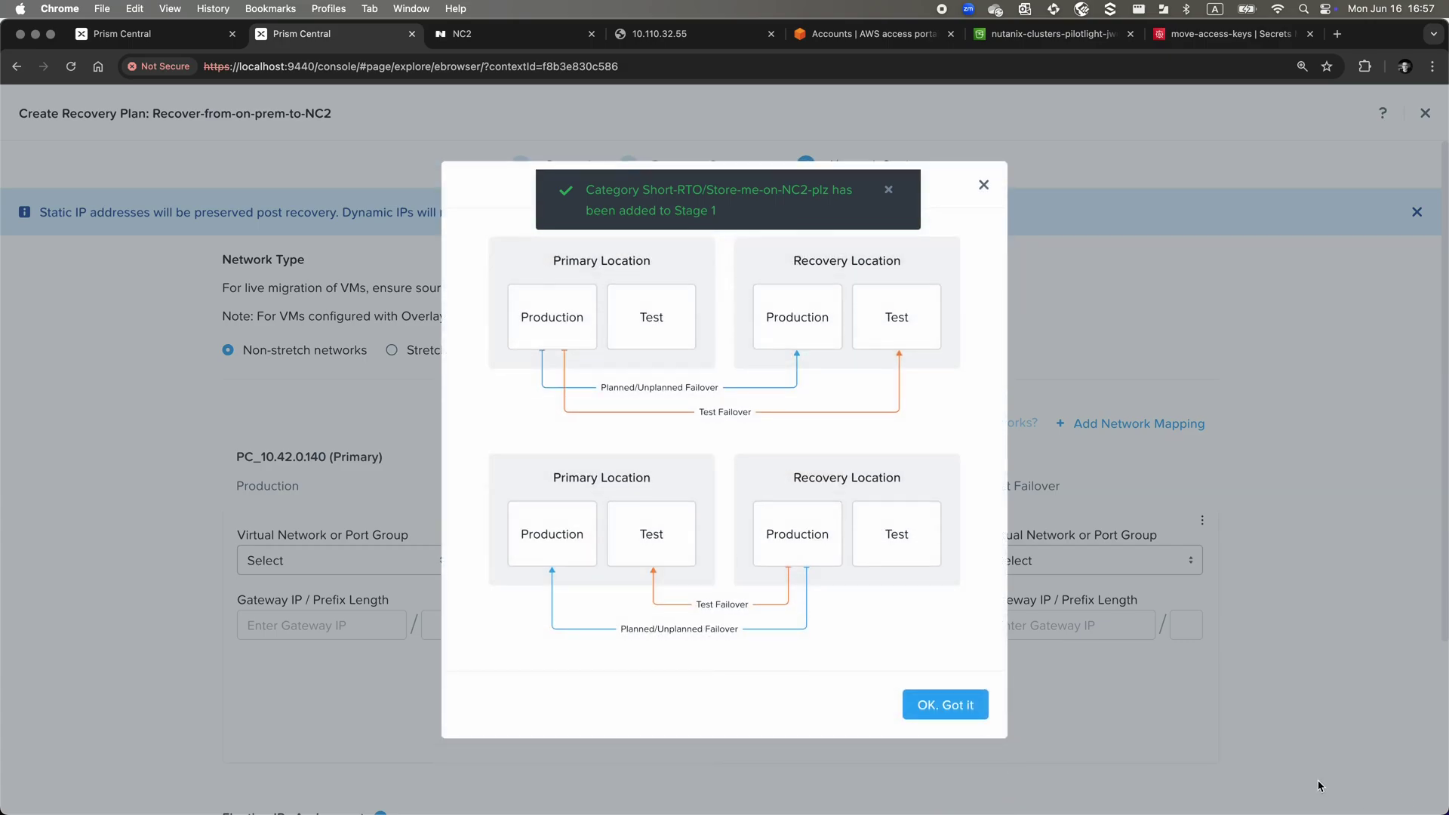
left_click(945, 706)
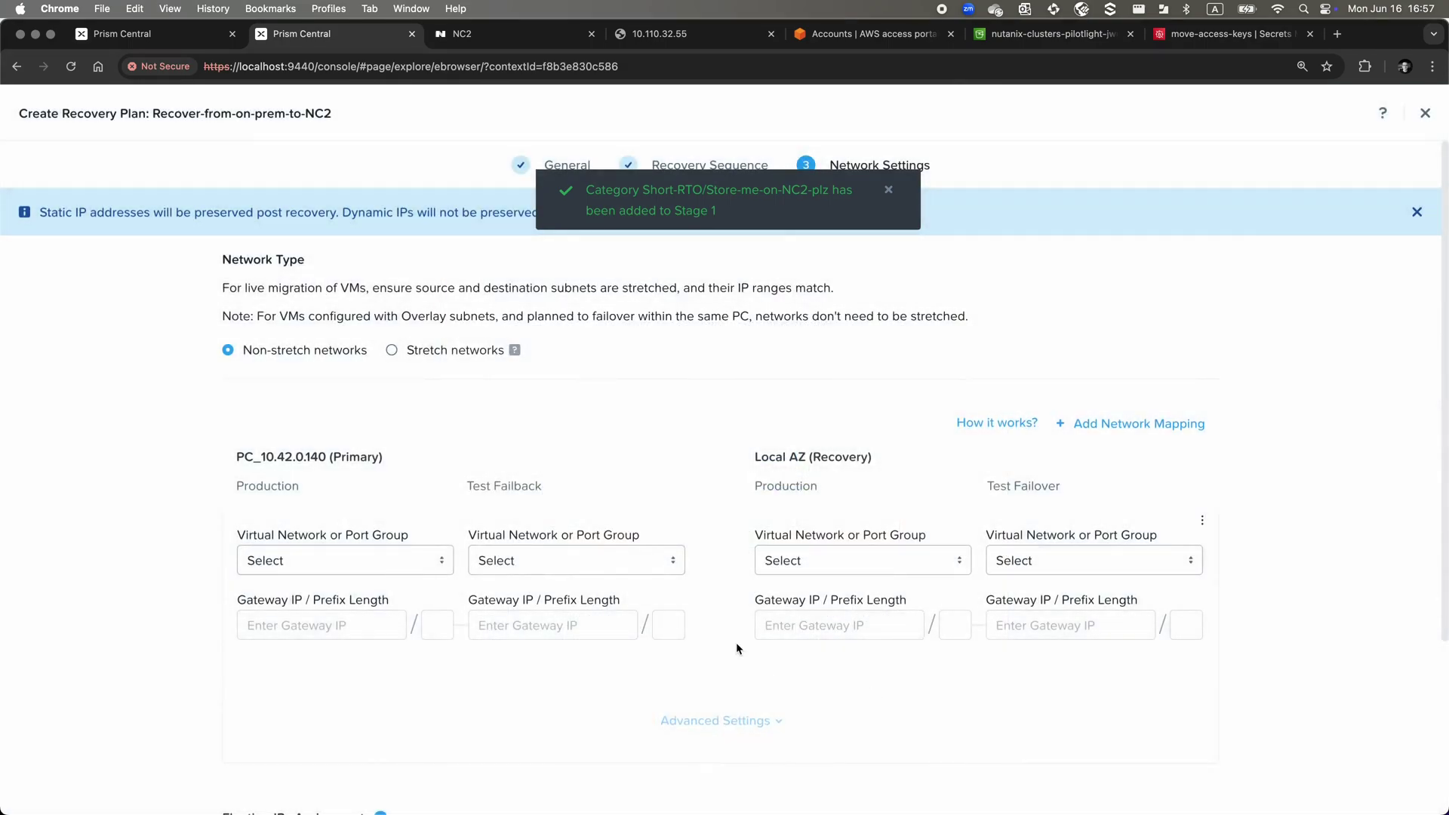
left_click(435, 561)
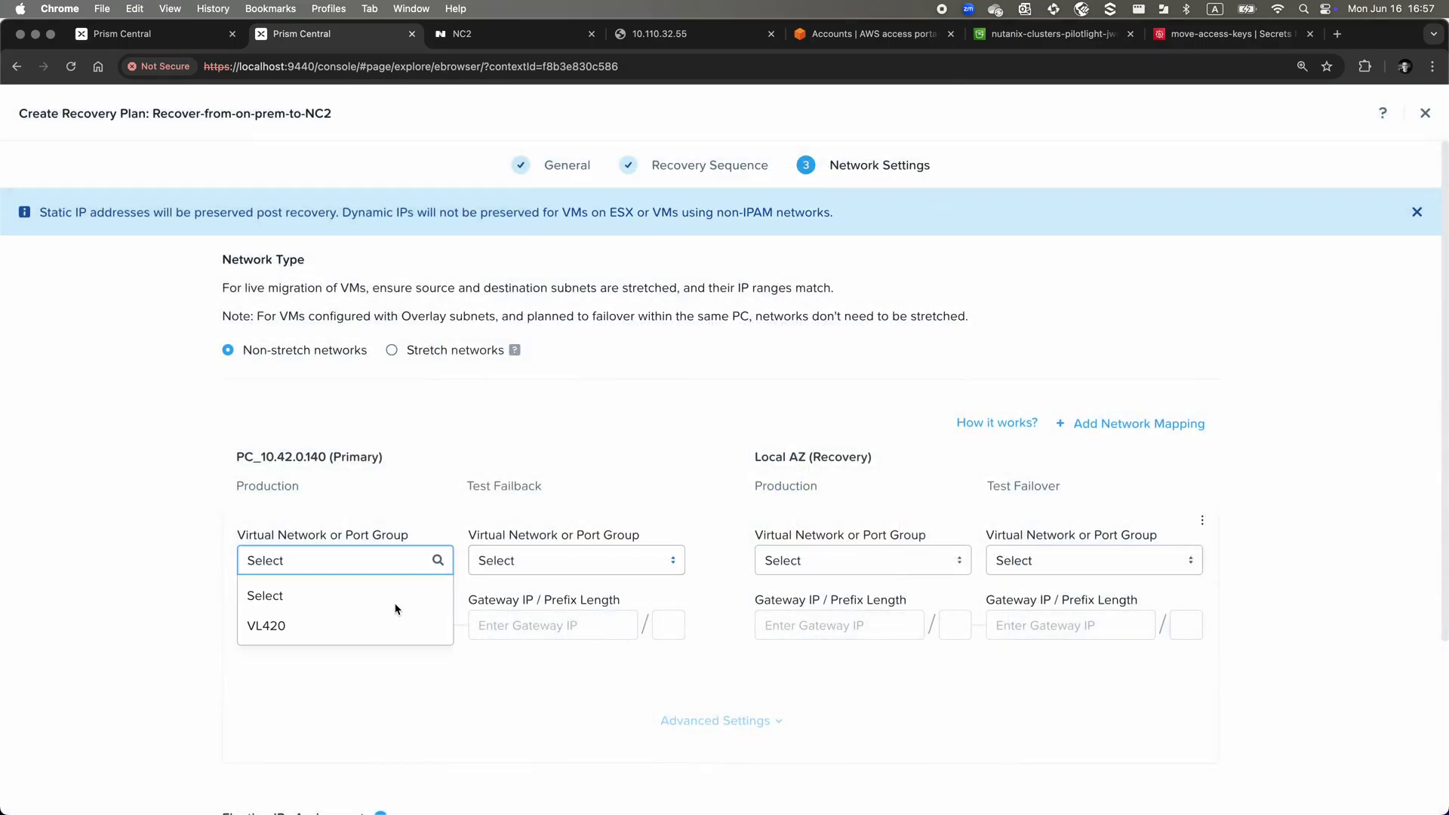
left_click(370, 635)
left_click(523, 569)
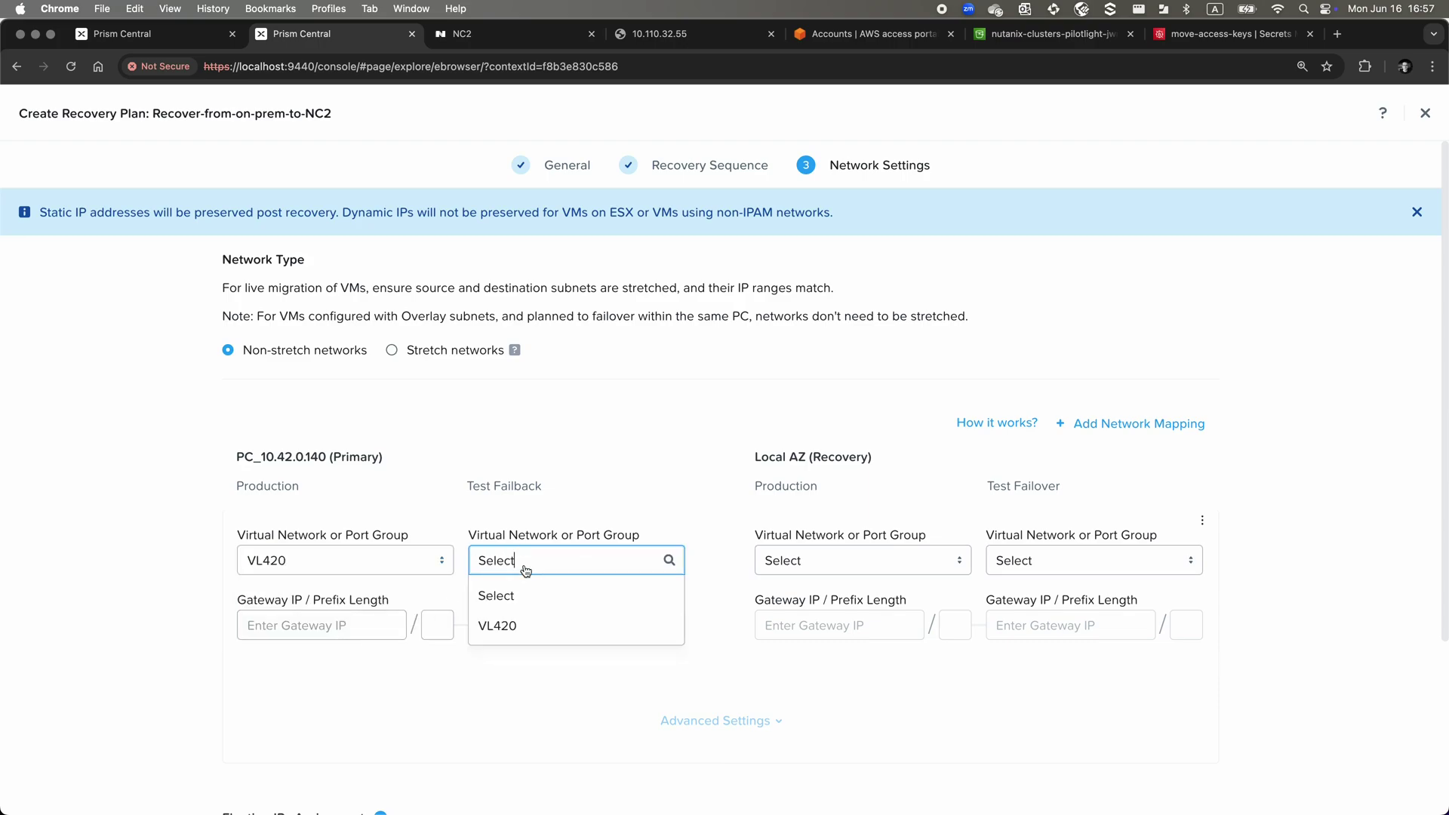
left_click(524, 625)
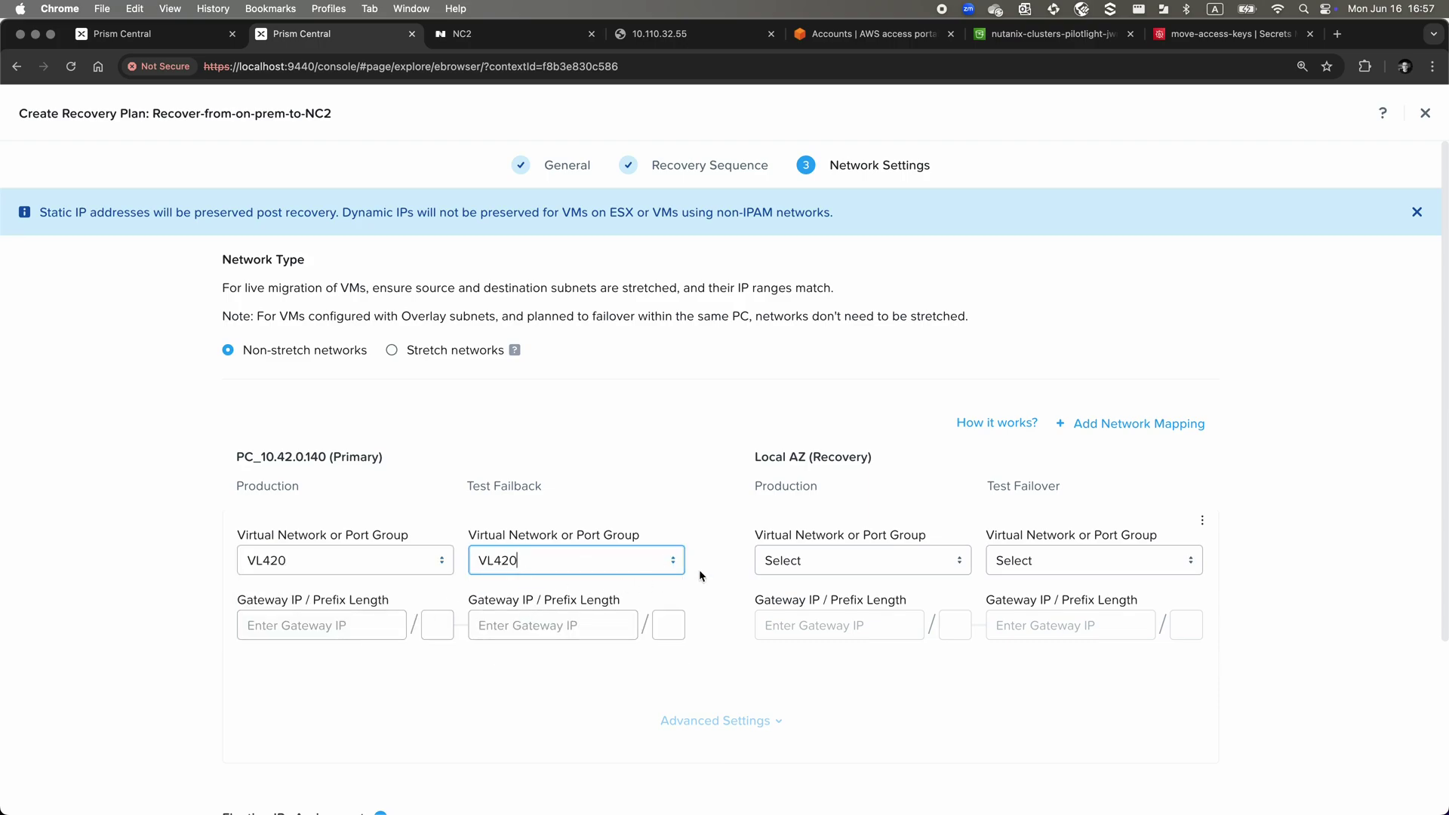
left_click(800, 563)
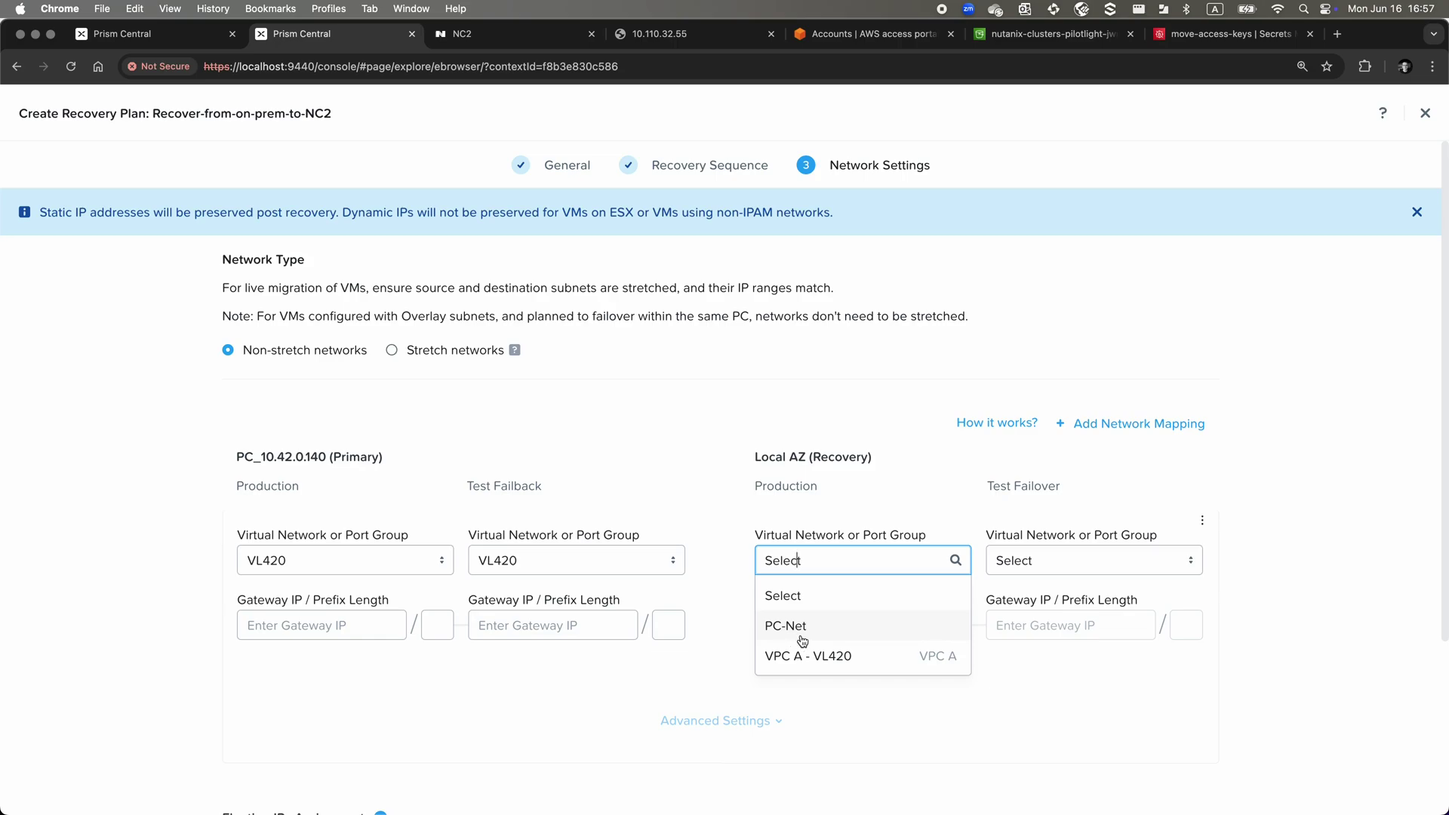
left_click(602, 575)
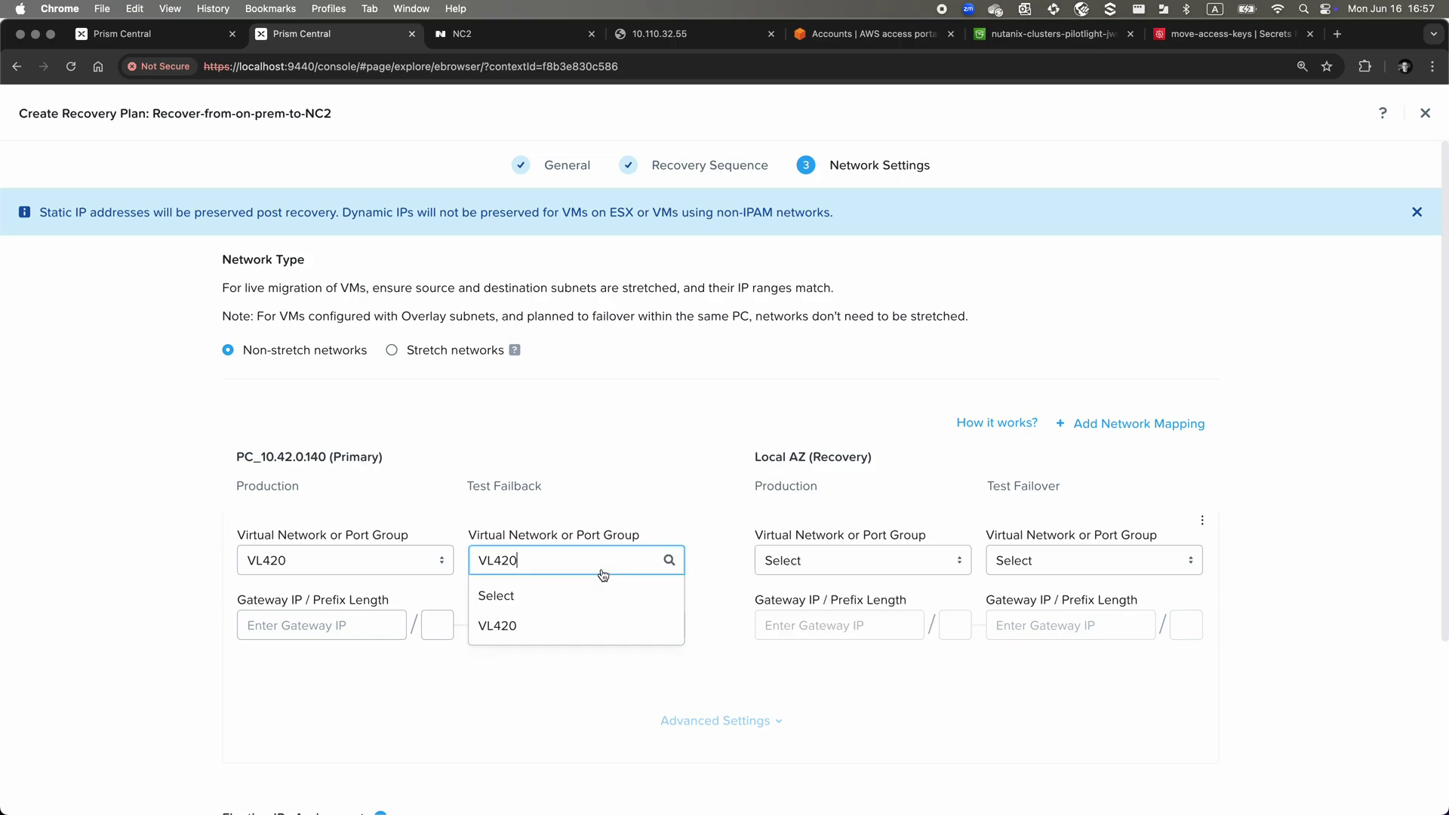
left_click(603, 575)
left_click(603, 574)
left_click(595, 588)
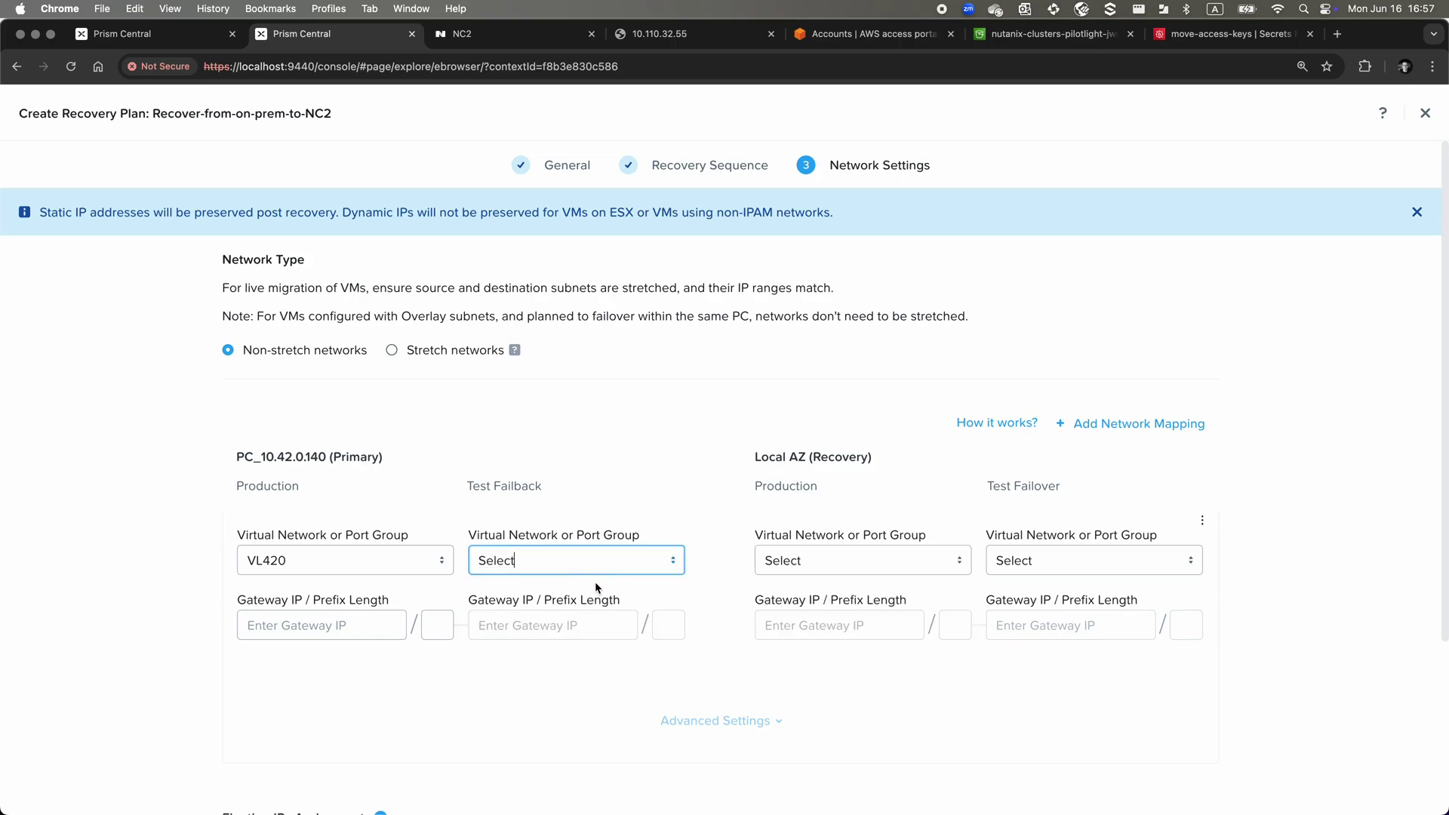
left_click(744, 568)
left_click(810, 561)
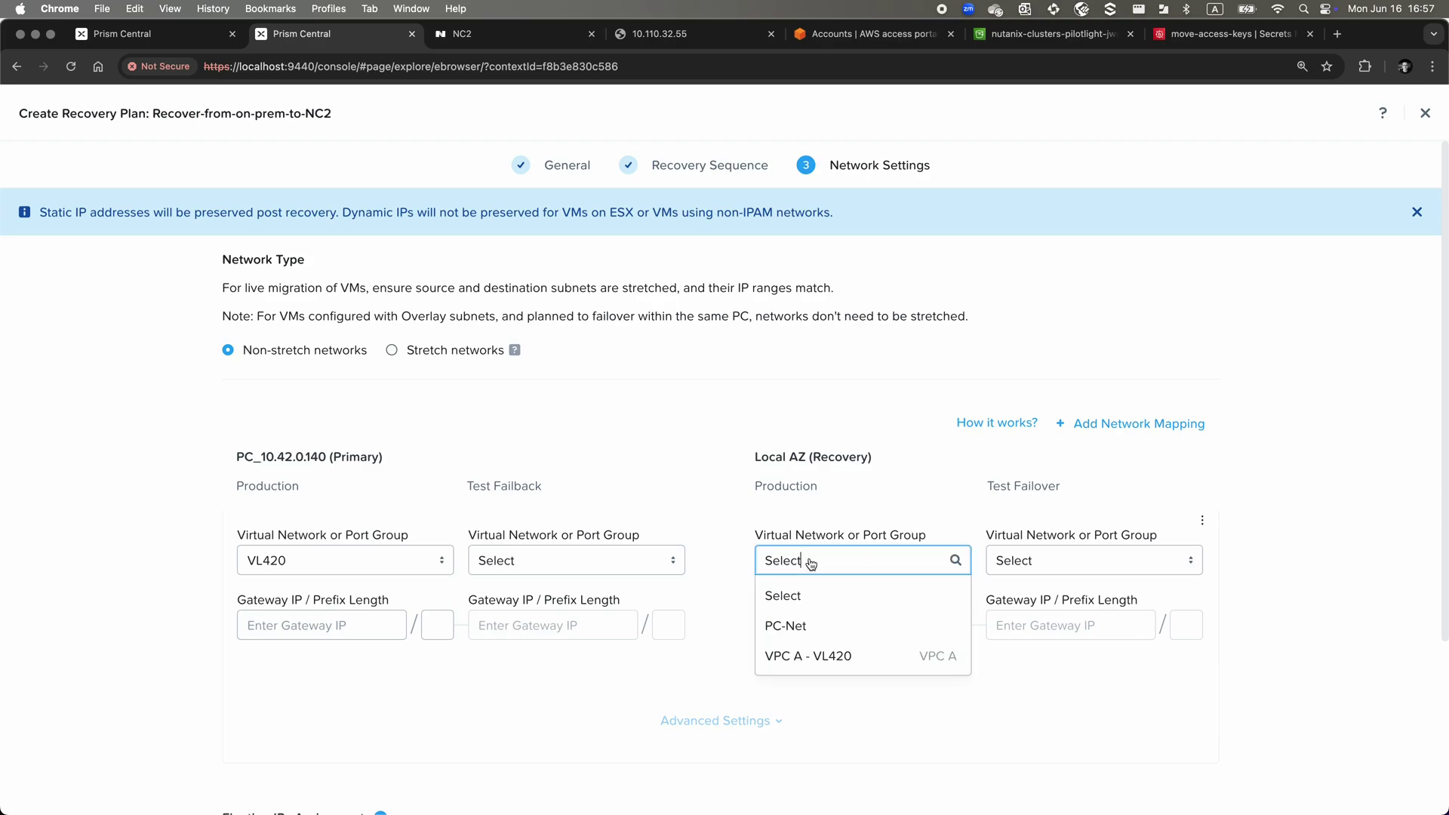
left_click(892, 652)
left_click(1098, 704)
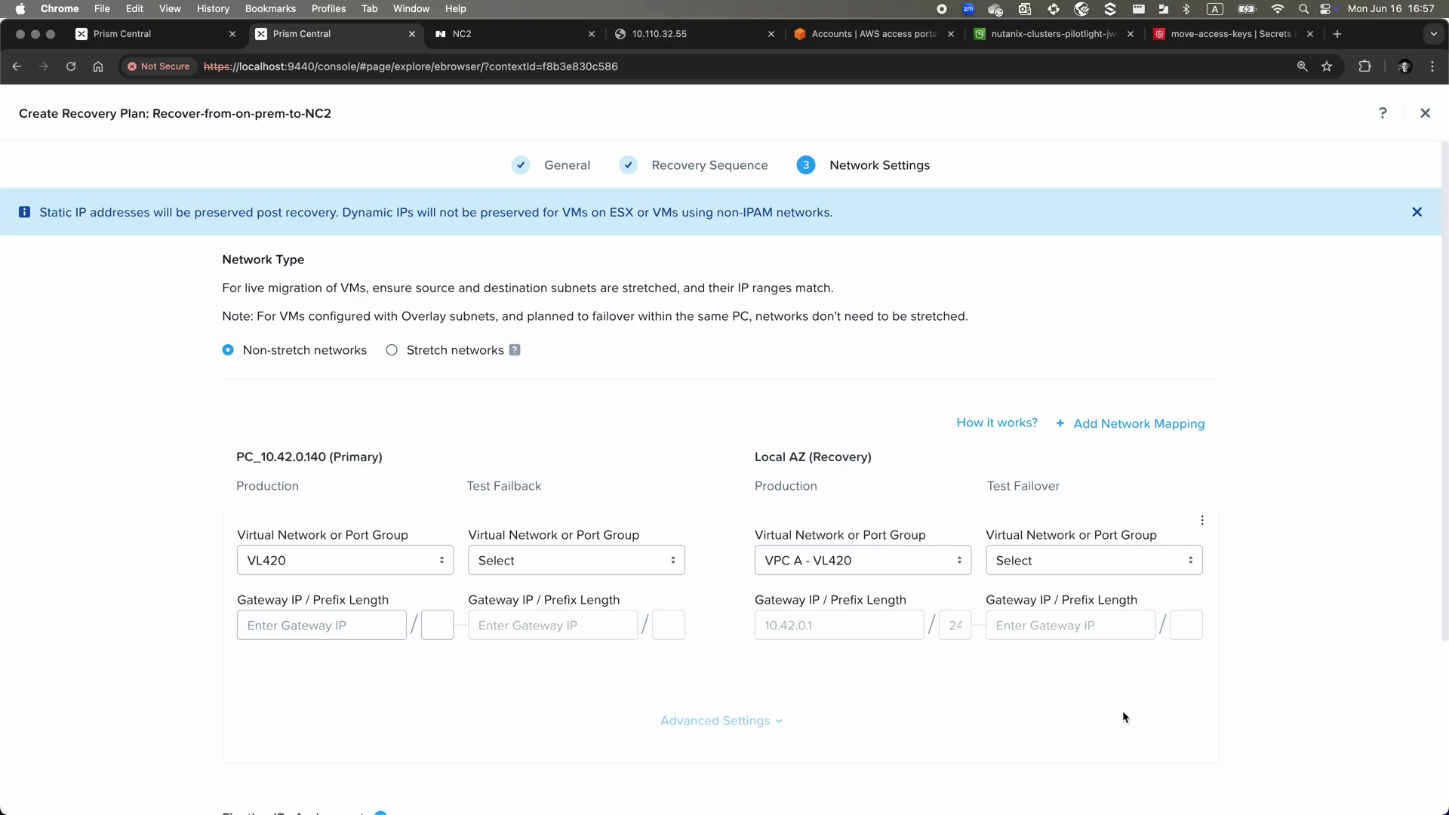
Enter primary gateway 10.42.0.1 with prefix 24 and submit the plan
scroll(1123, 717, "down", 3)
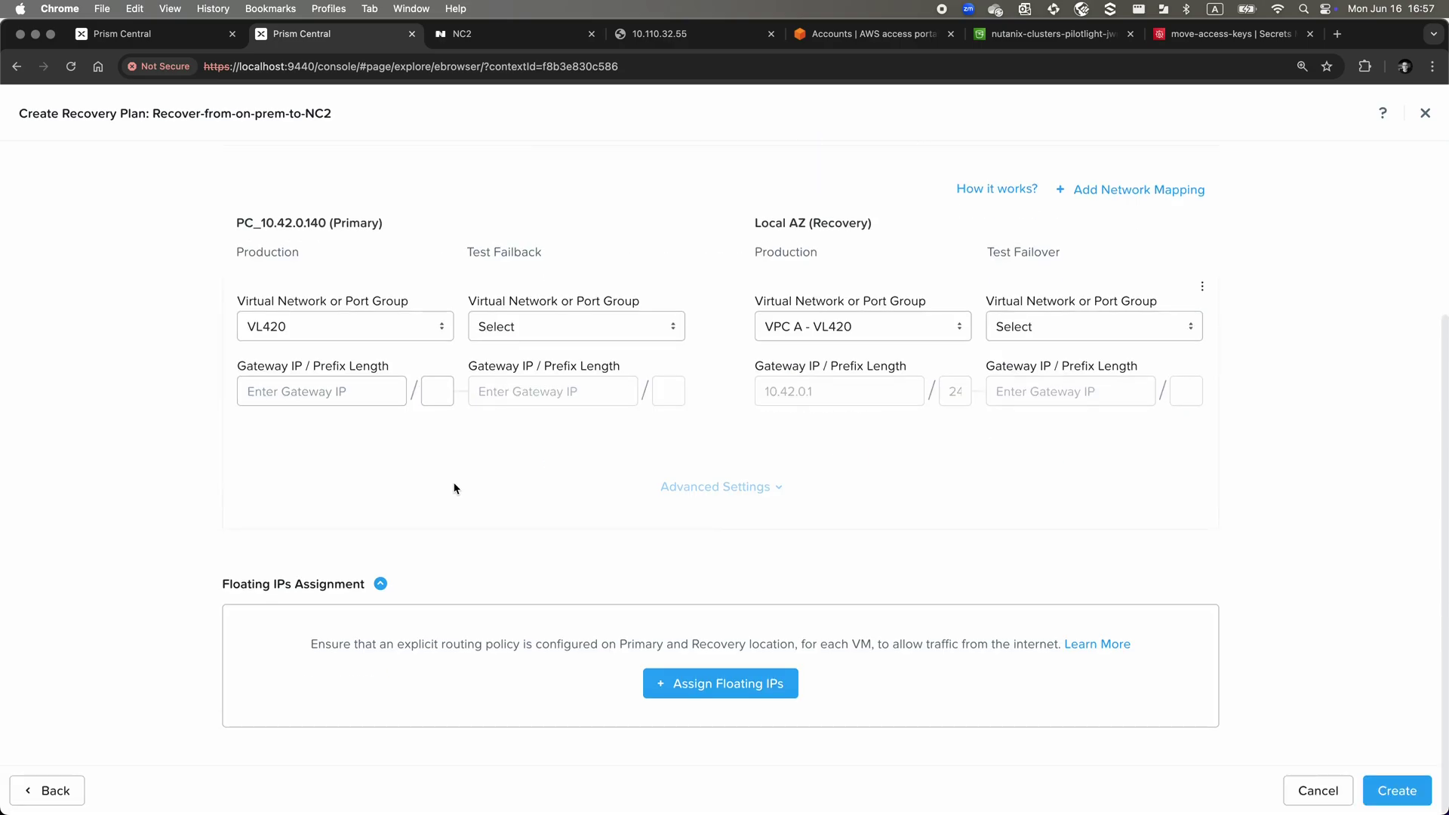
left_click(363, 393)
type("10.42.0.1")
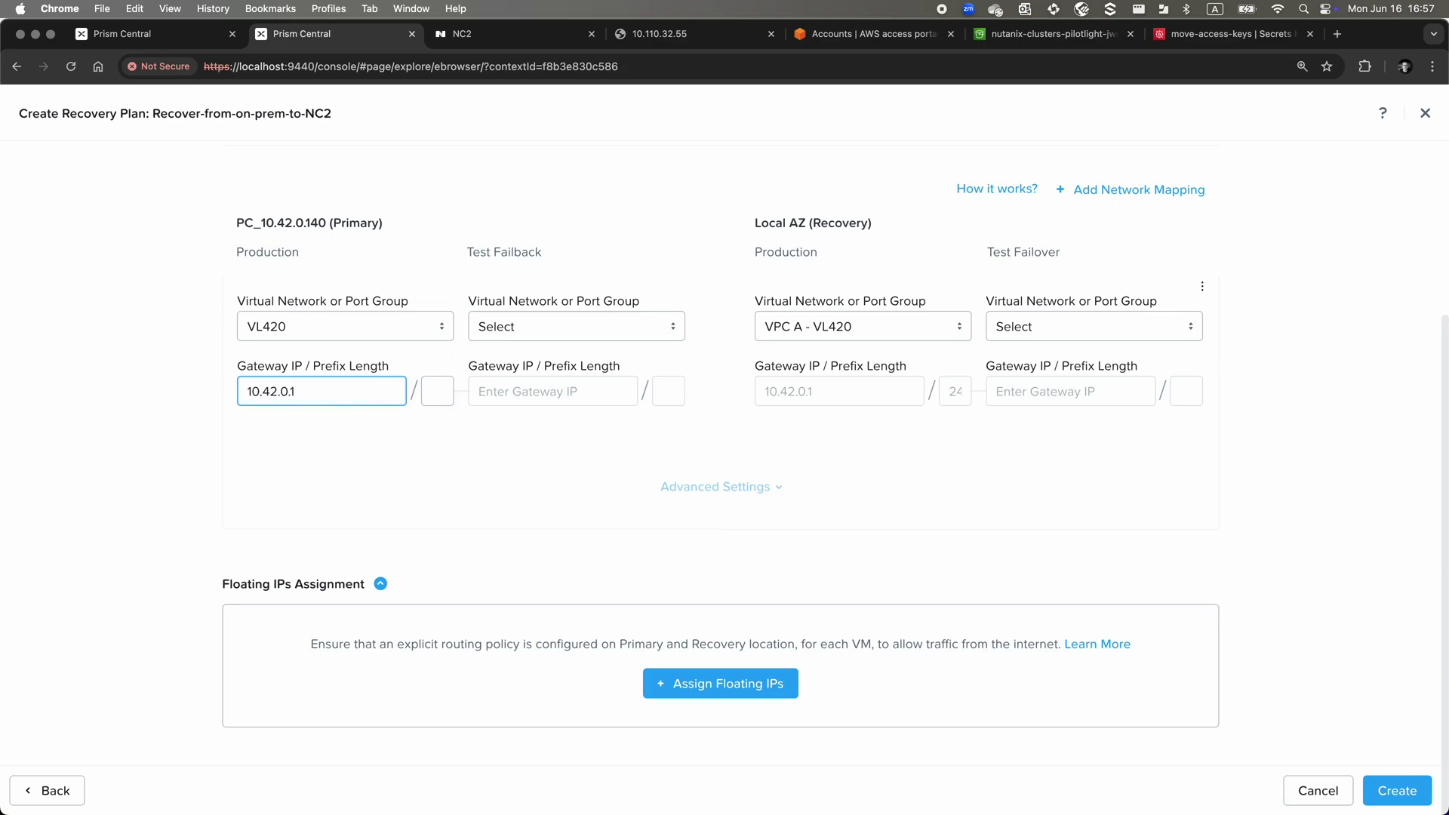
key("Tab")
type("24")
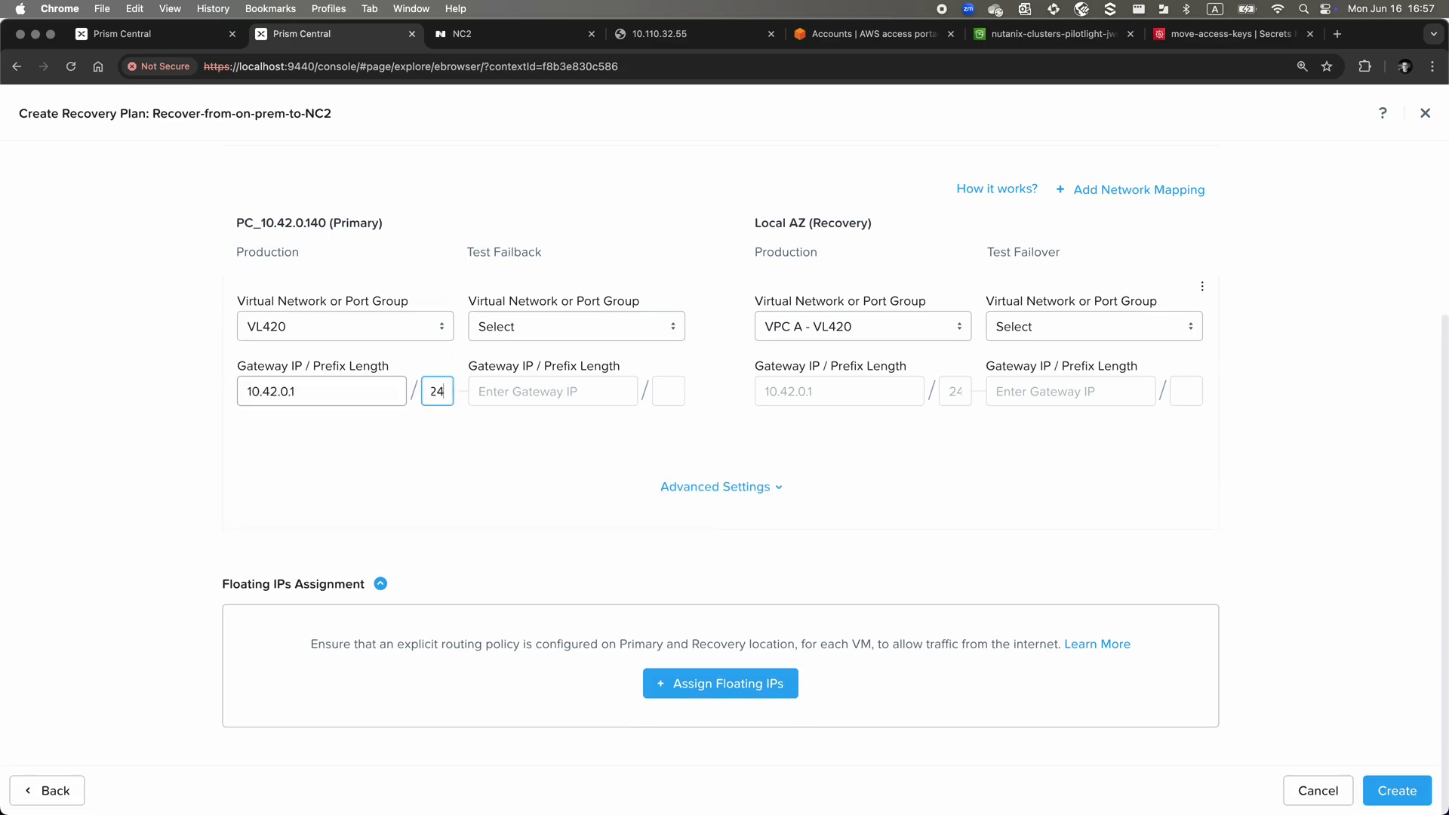
key("Tab")
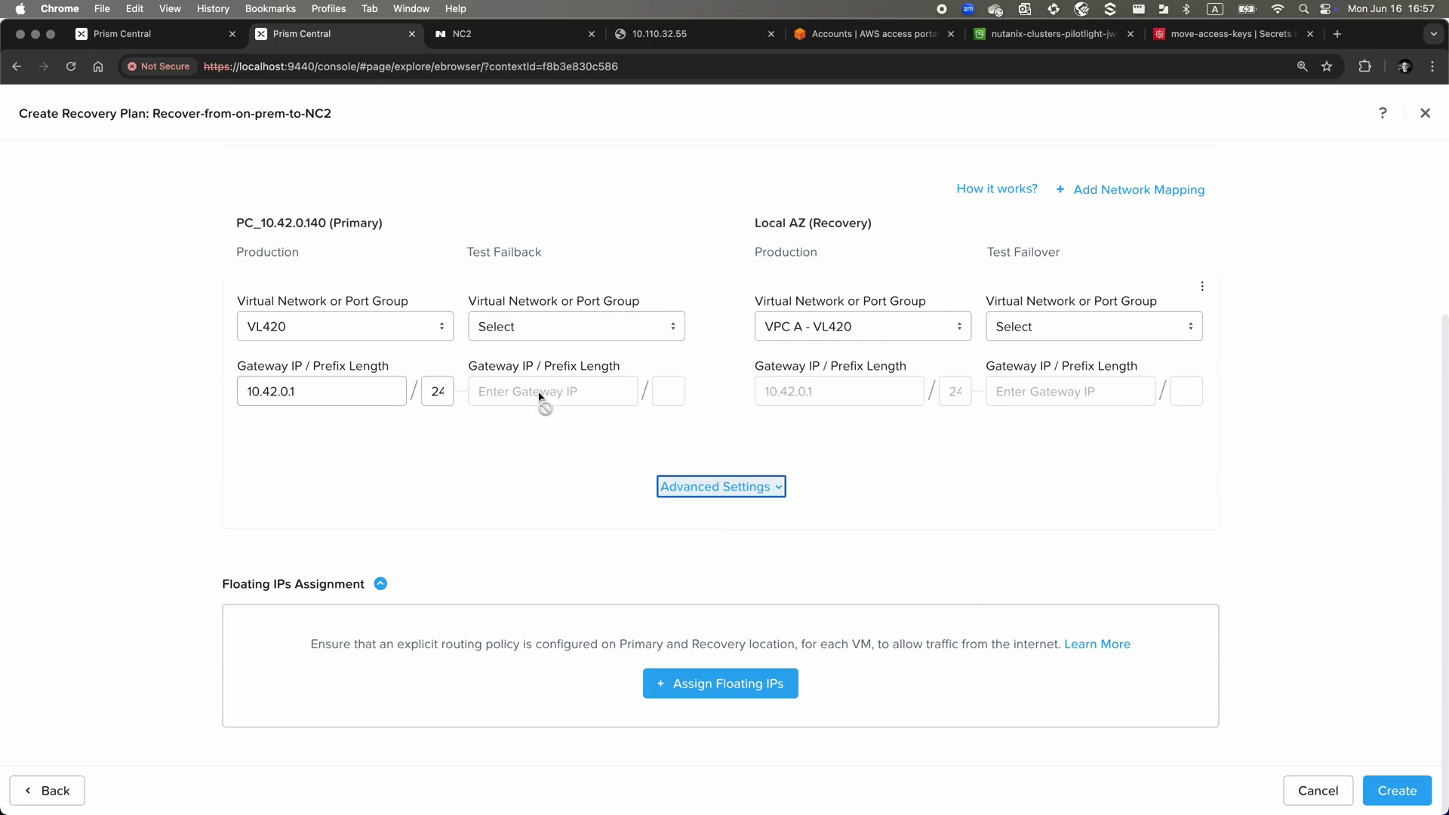
left_click(1012, 497)
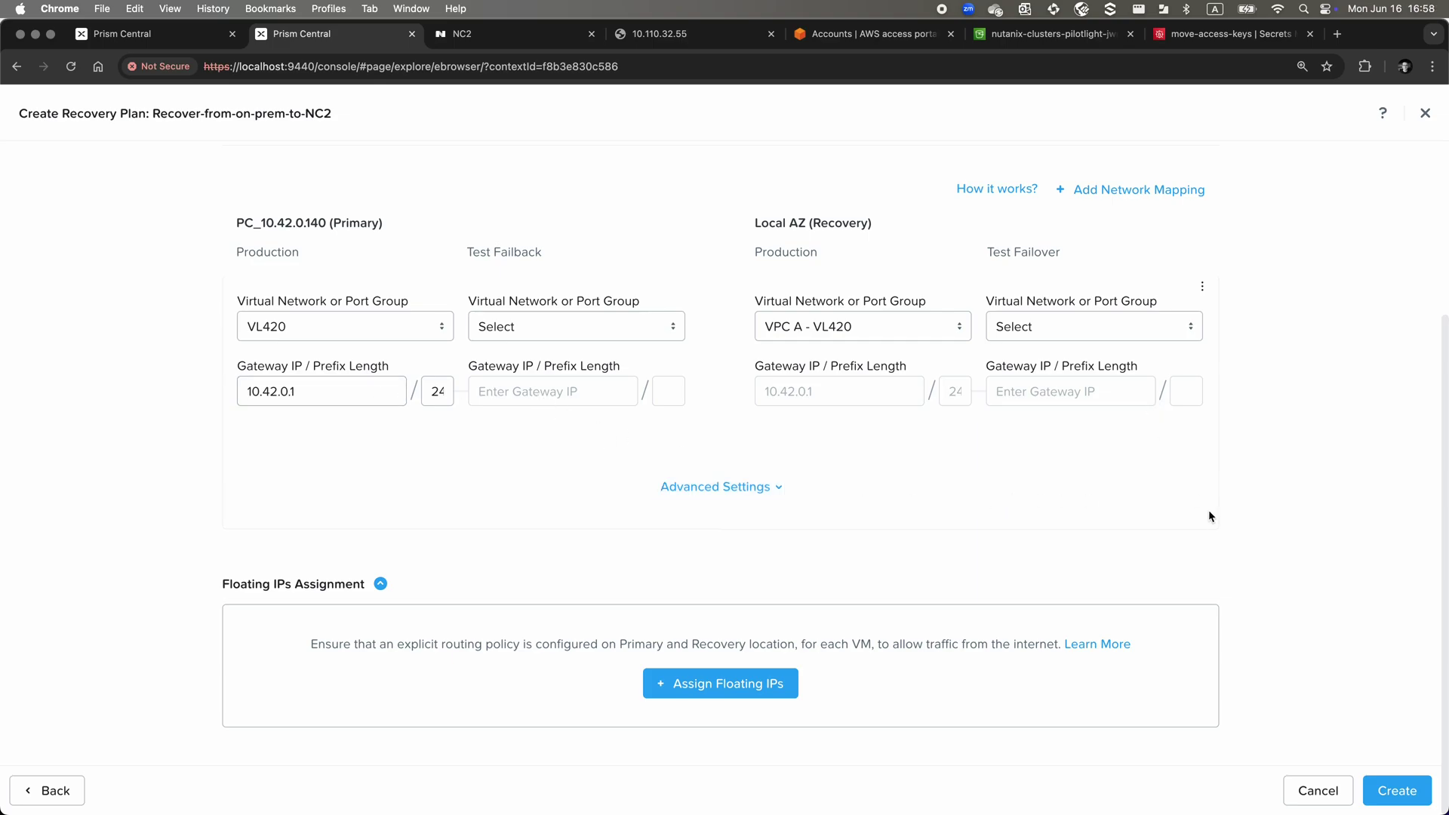
left_click(1392, 788)
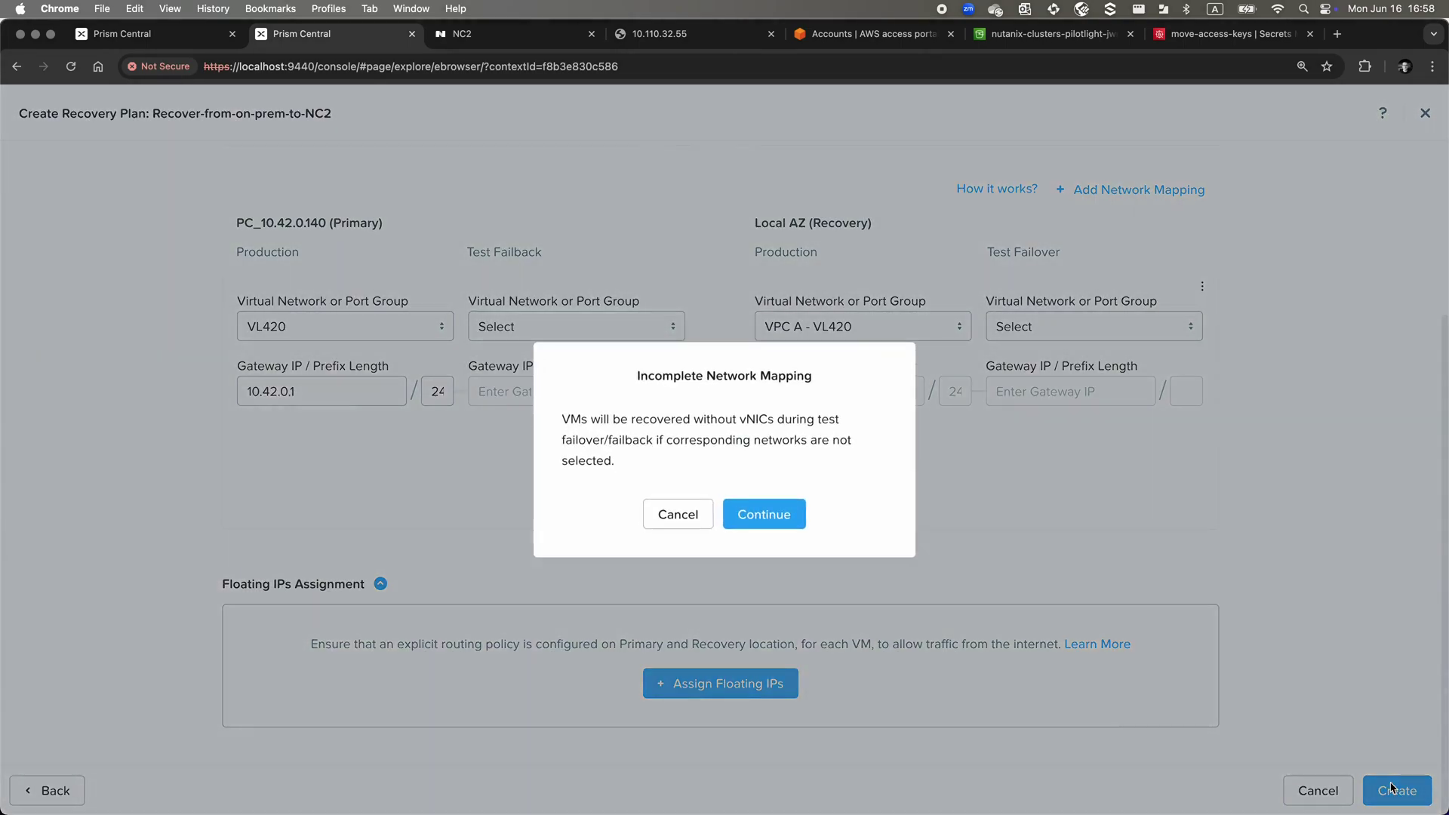
Continue past the Incomplete Network Mapping warning to save the plan
left_click(757, 518)
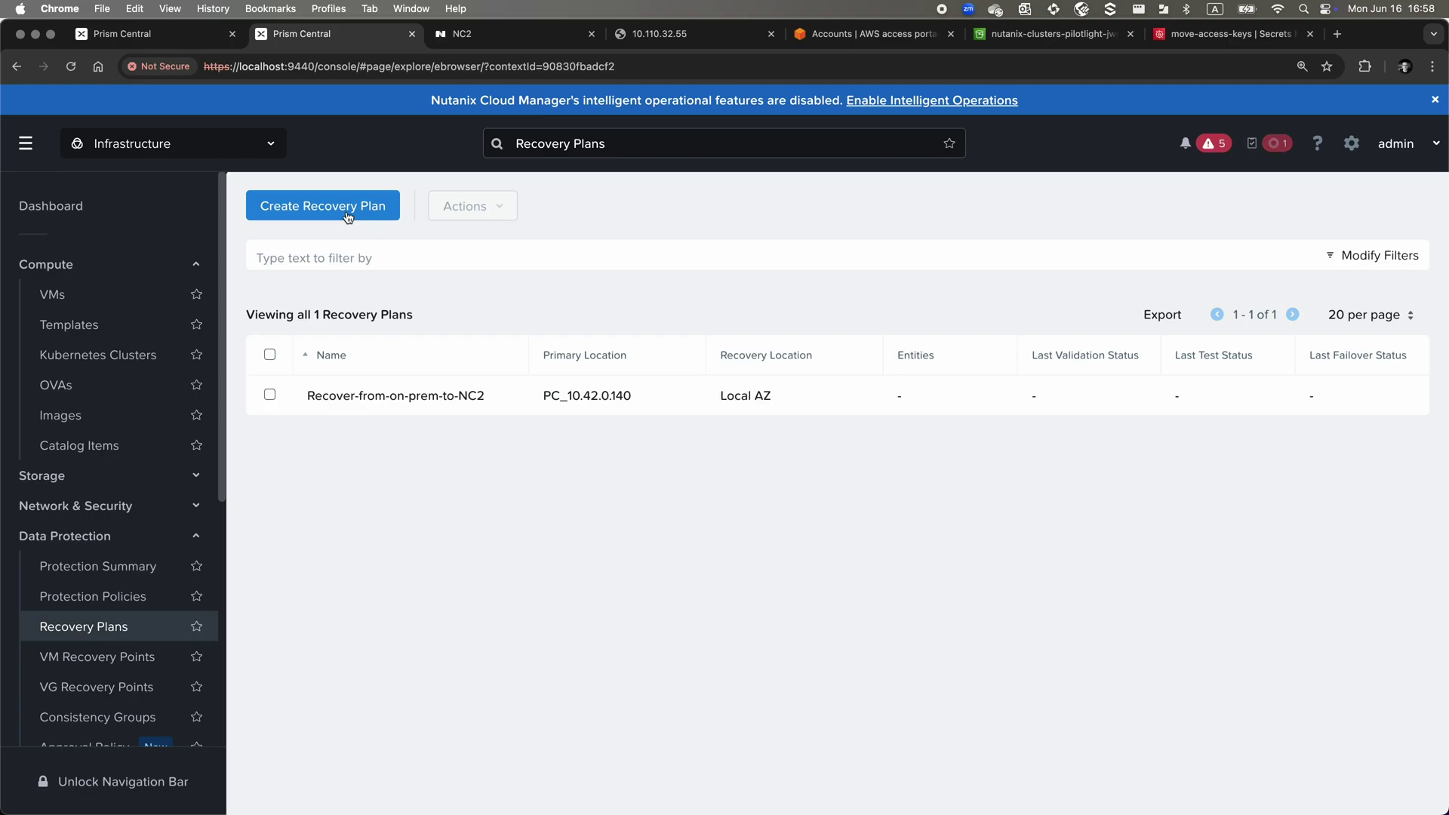
Start a plan from PC_10.42.0.140 to Local AZ named Recover-from-S3-to-NC2
left_click(347, 217)
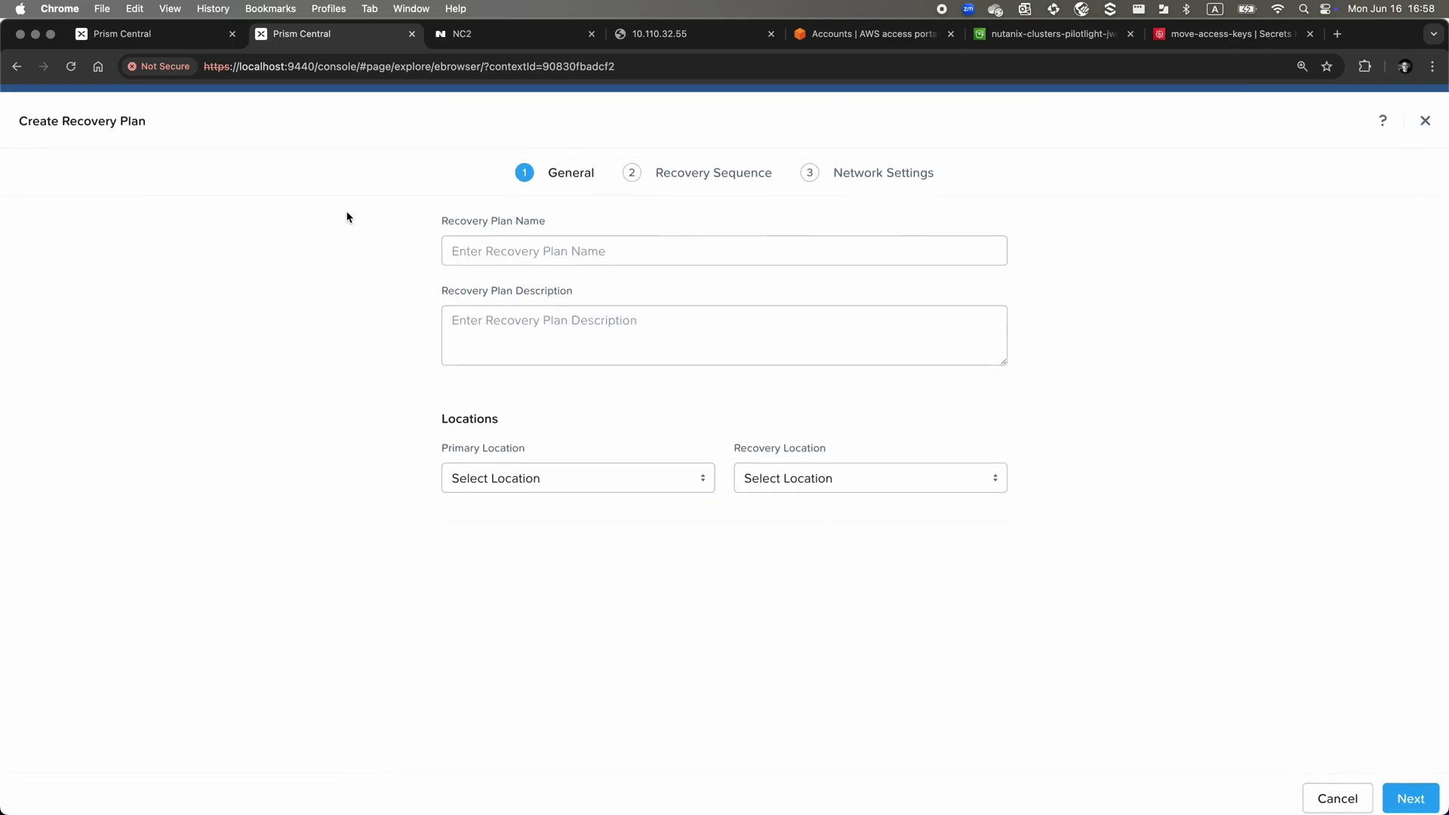
left_click(507, 480)
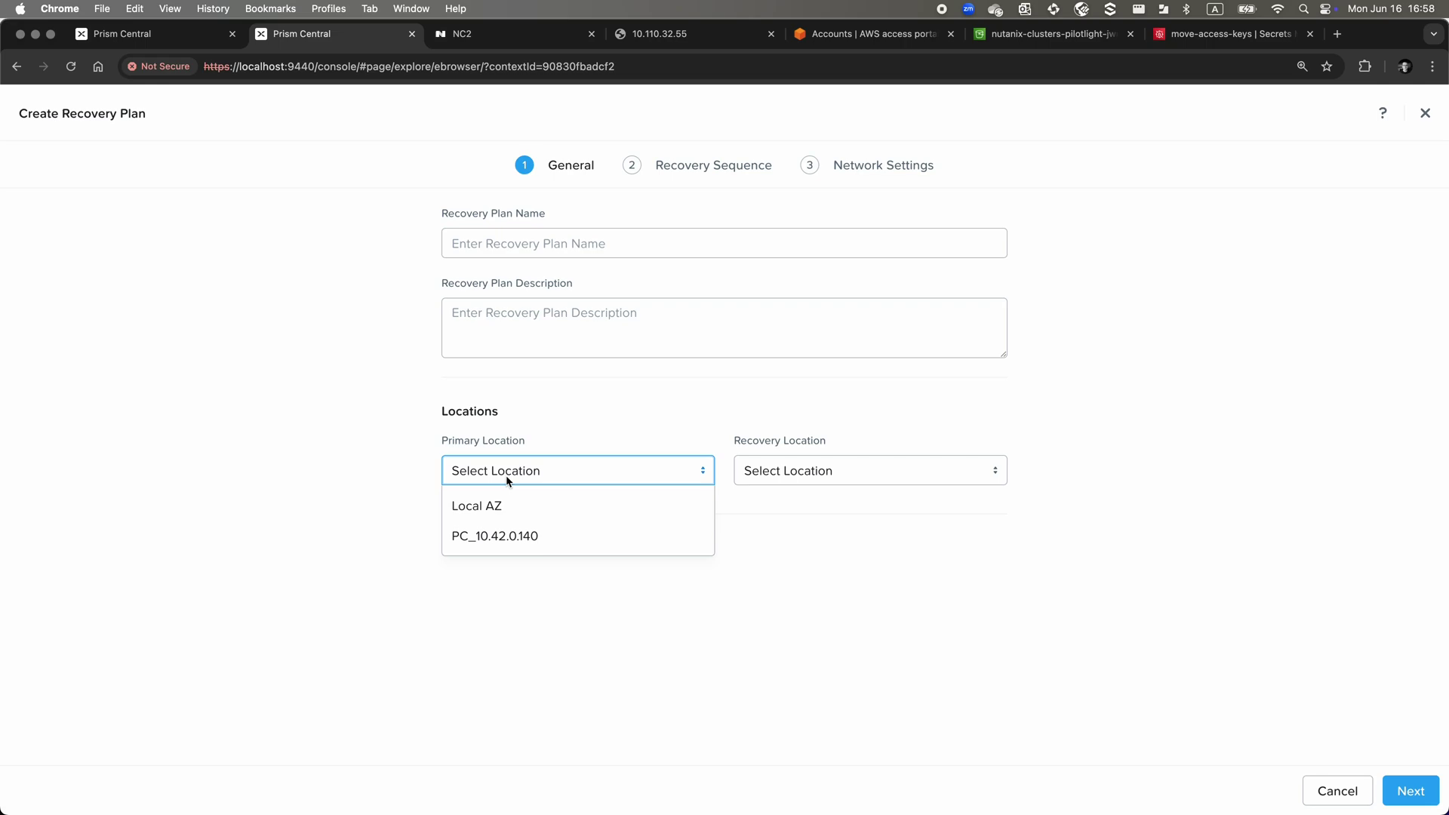
left_click(477, 535)
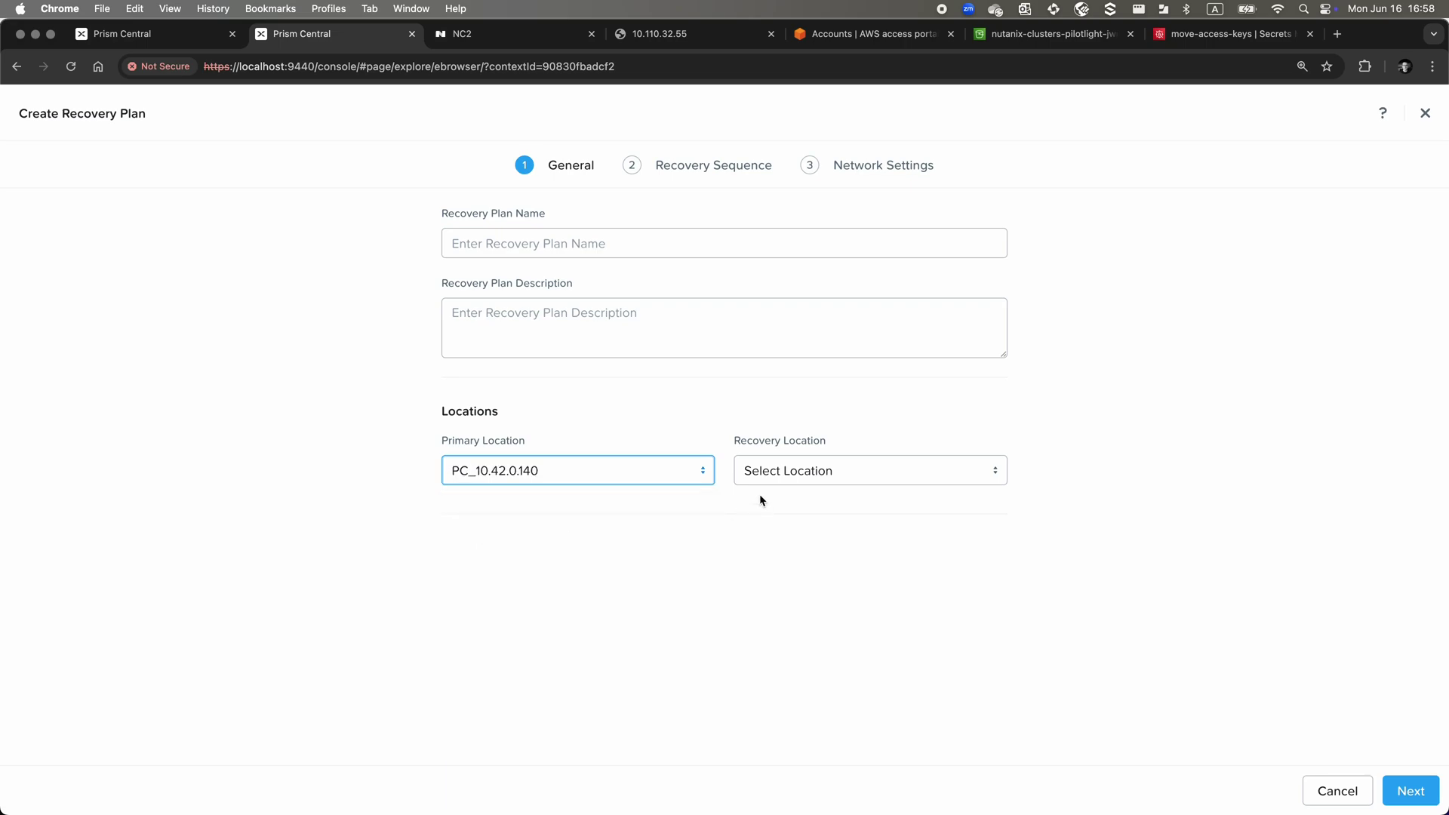
left_click(778, 478)
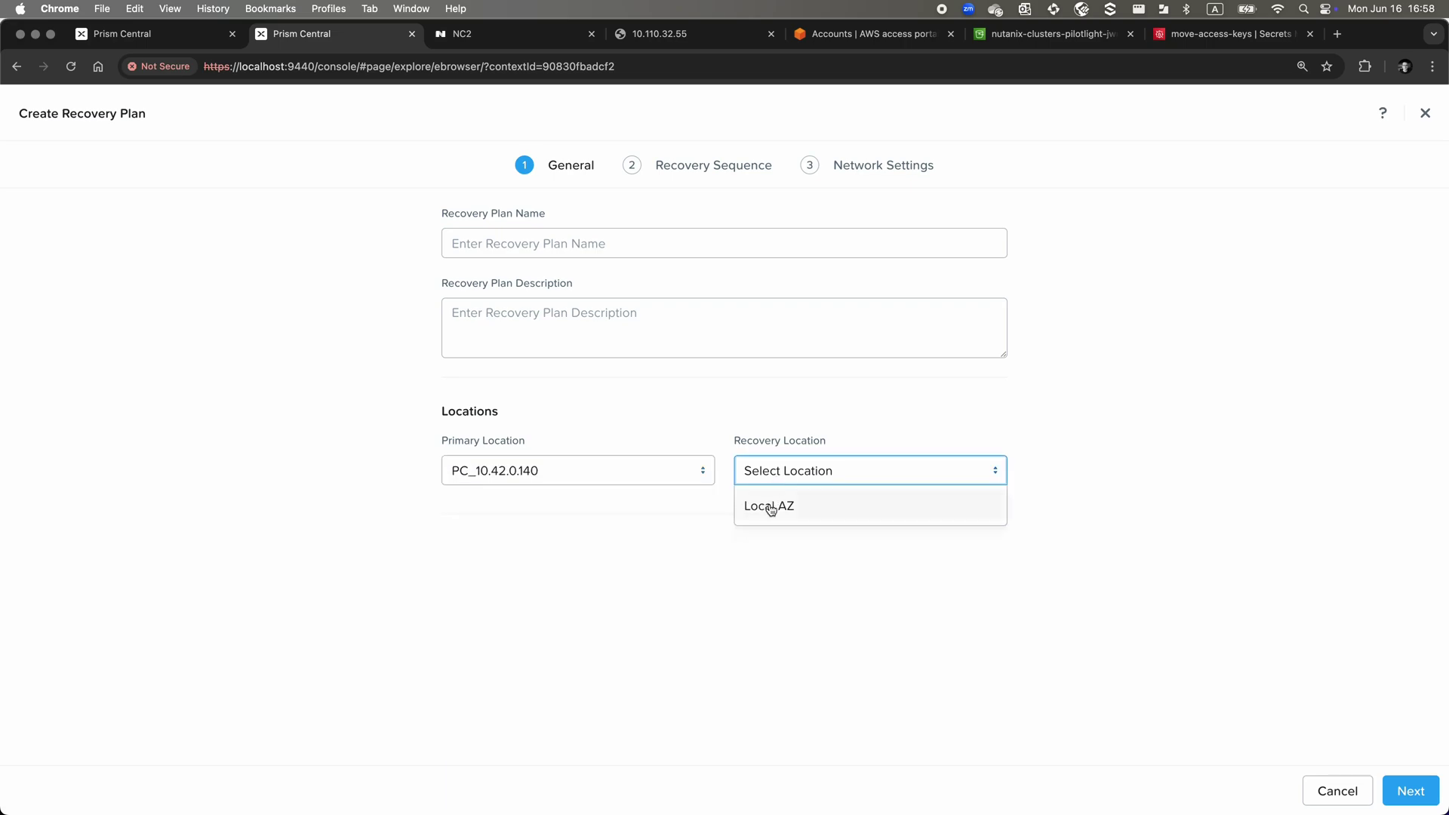
left_click(769, 507)
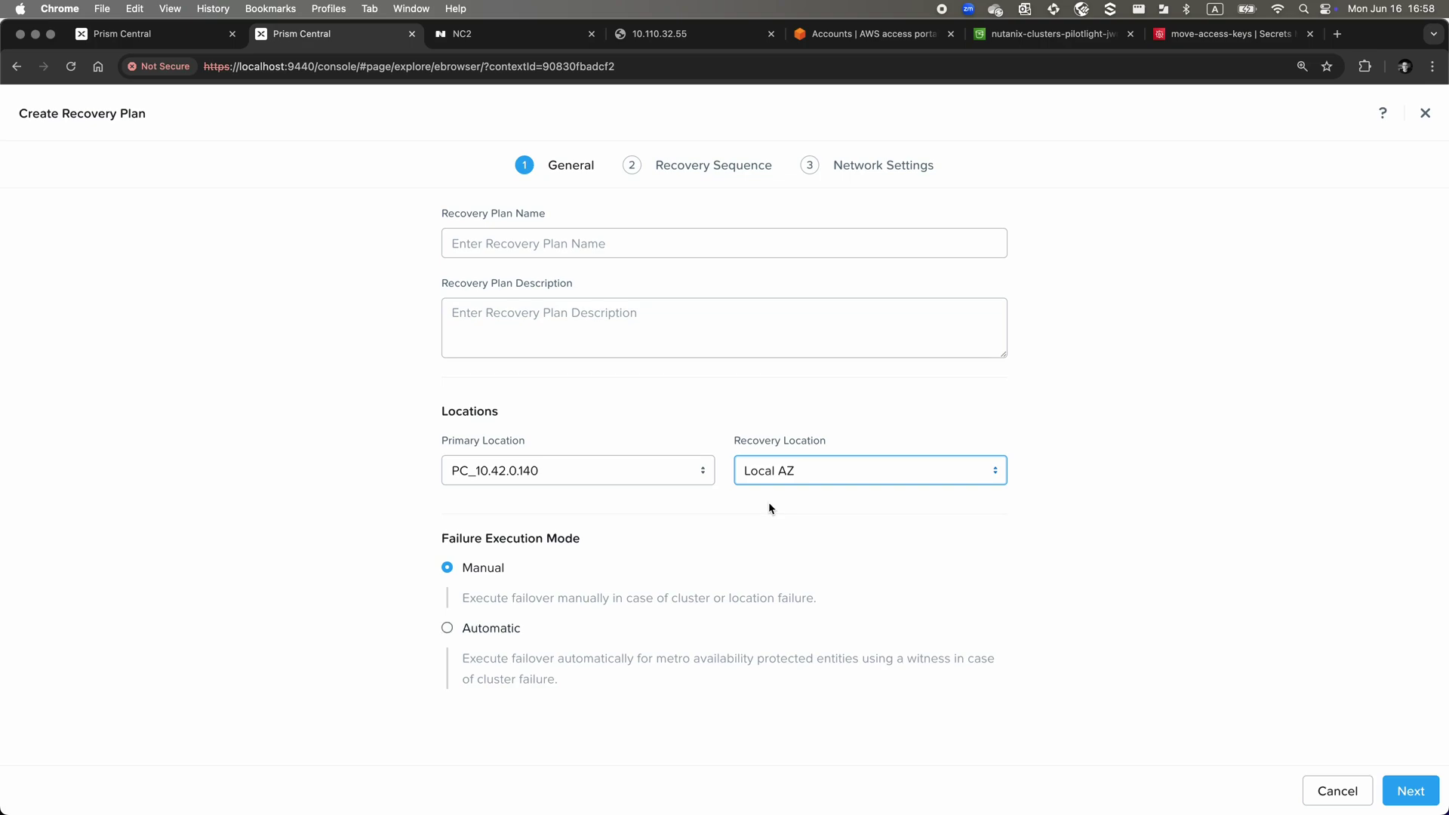
left_click(669, 246)
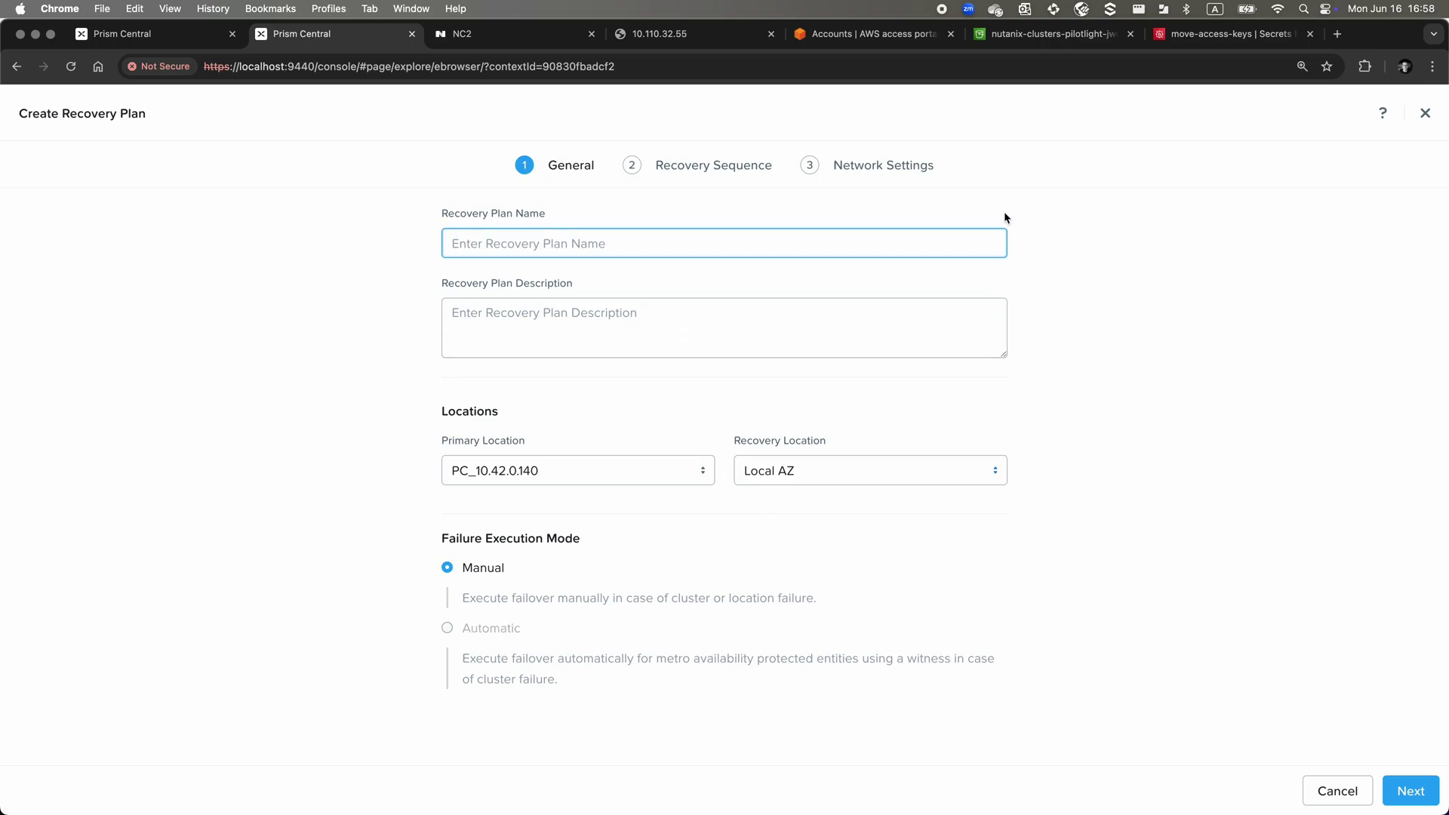
type("Reco")
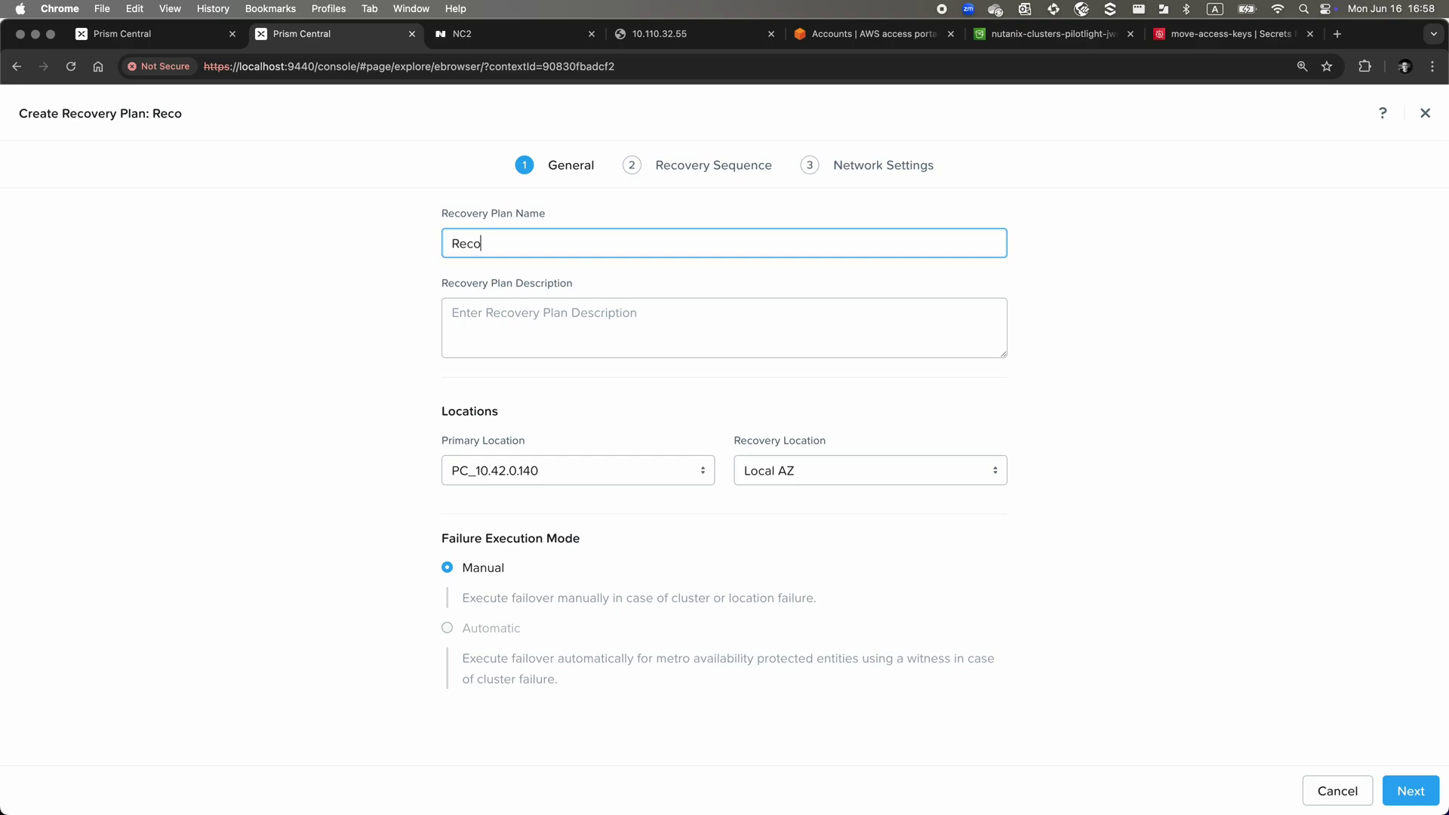
type("ver-from-S3-to-NC2")
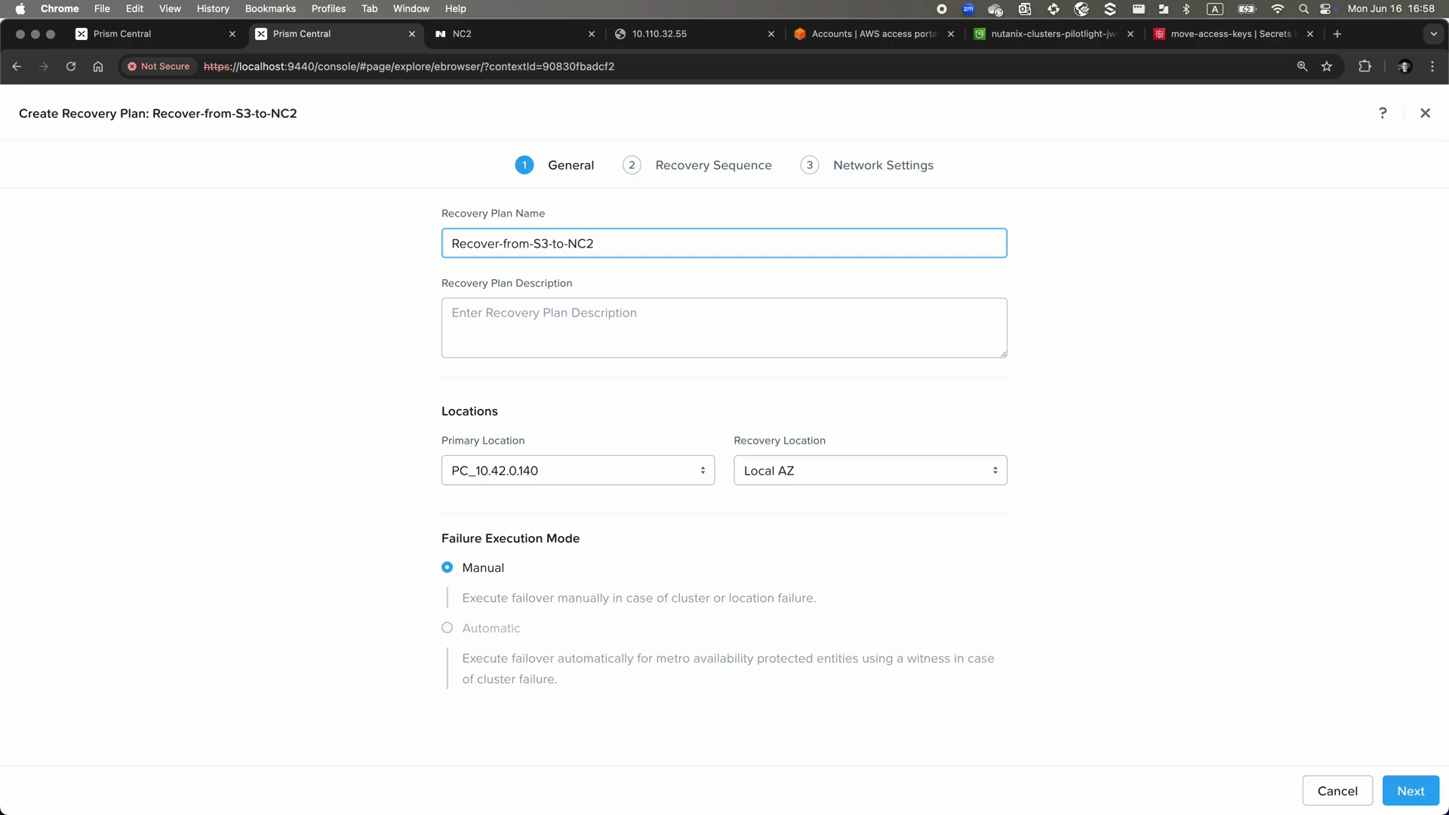
Add VMs by category, choosing Long-RTO : Store-me-in-S3-plz, to VM Stage 1
left_click(1420, 791)
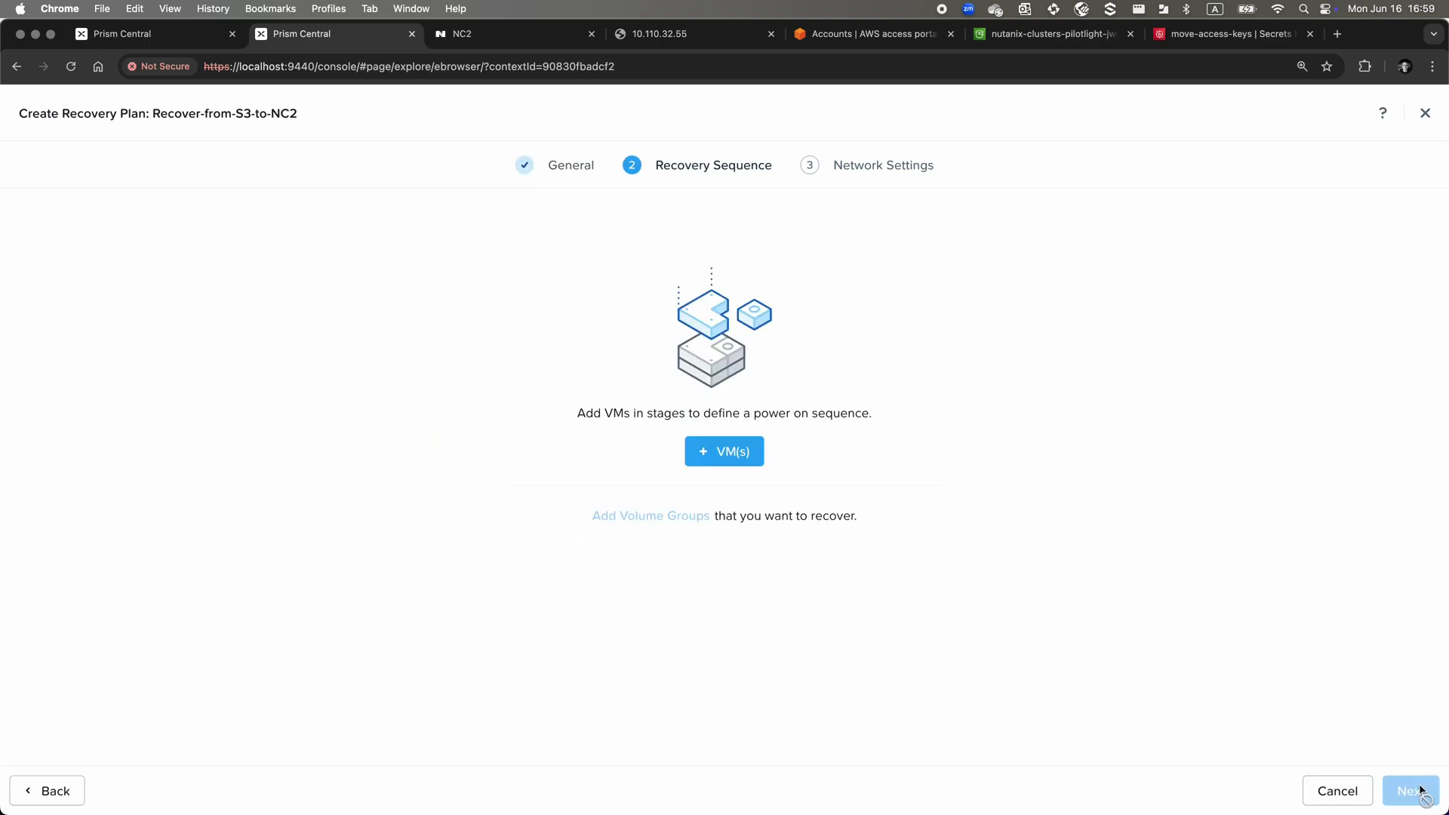
left_click(728, 463)
left_click(526, 421)
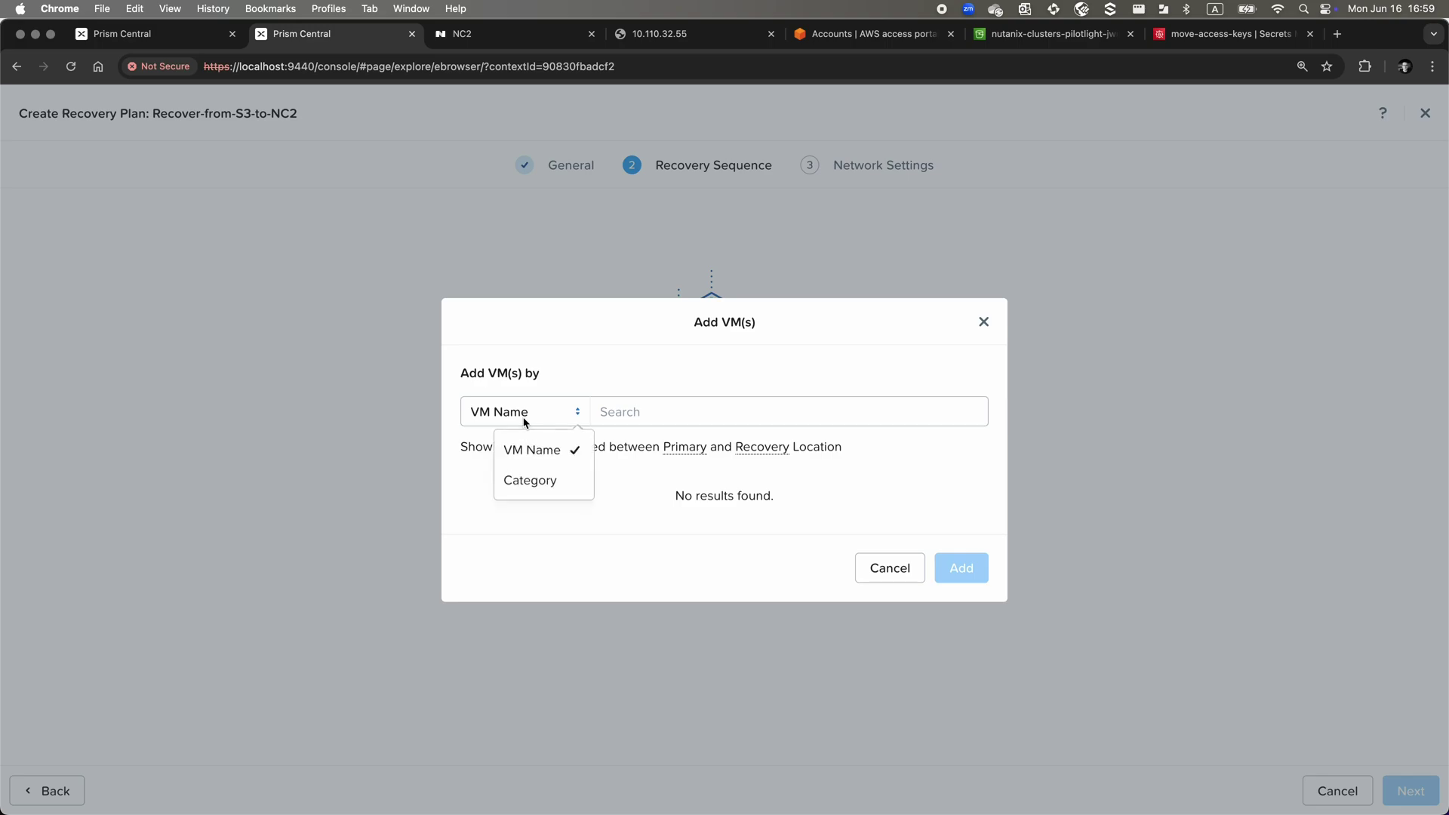
left_click(523, 480)
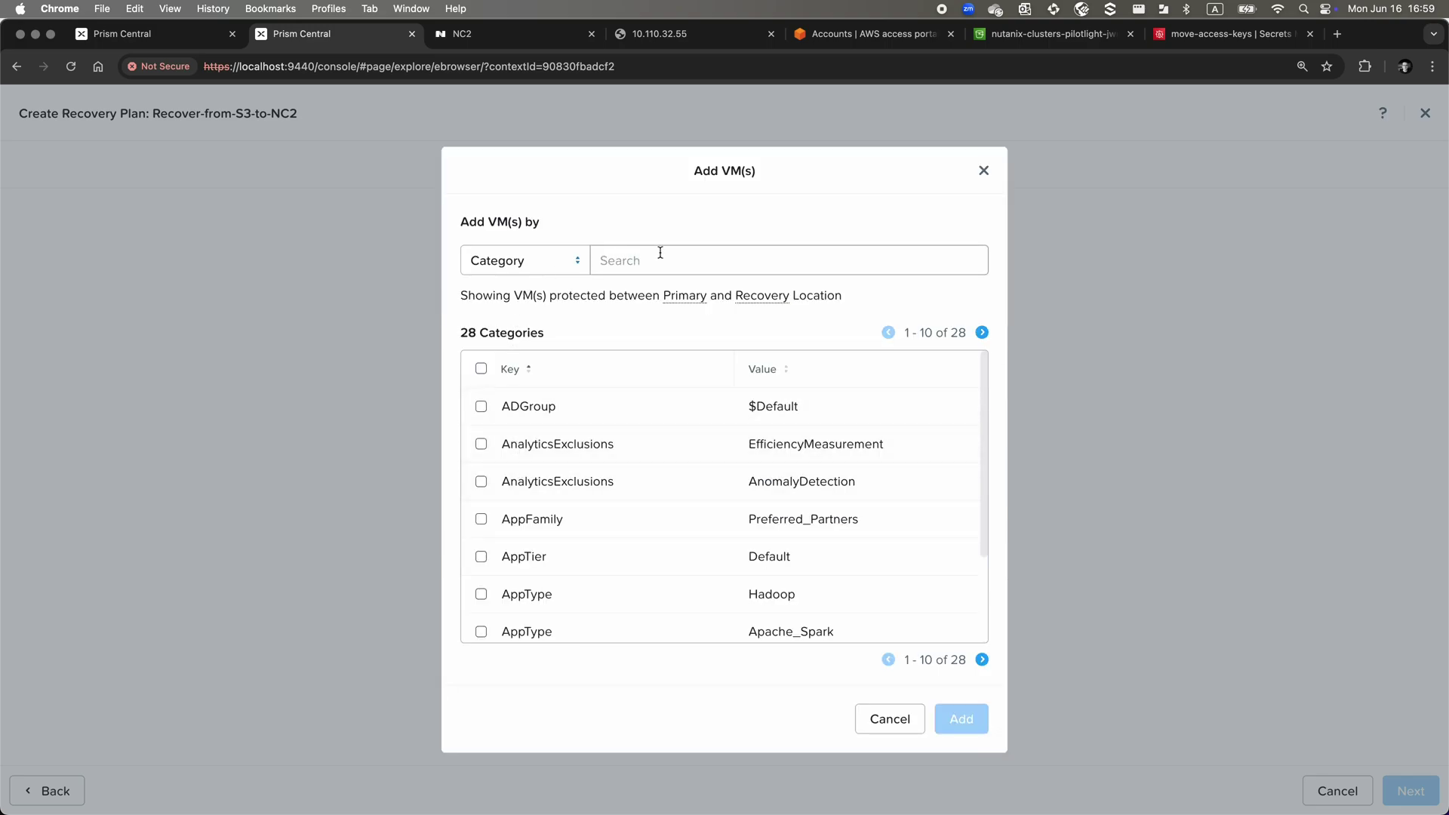
left_click(660, 253)
type("RTO")
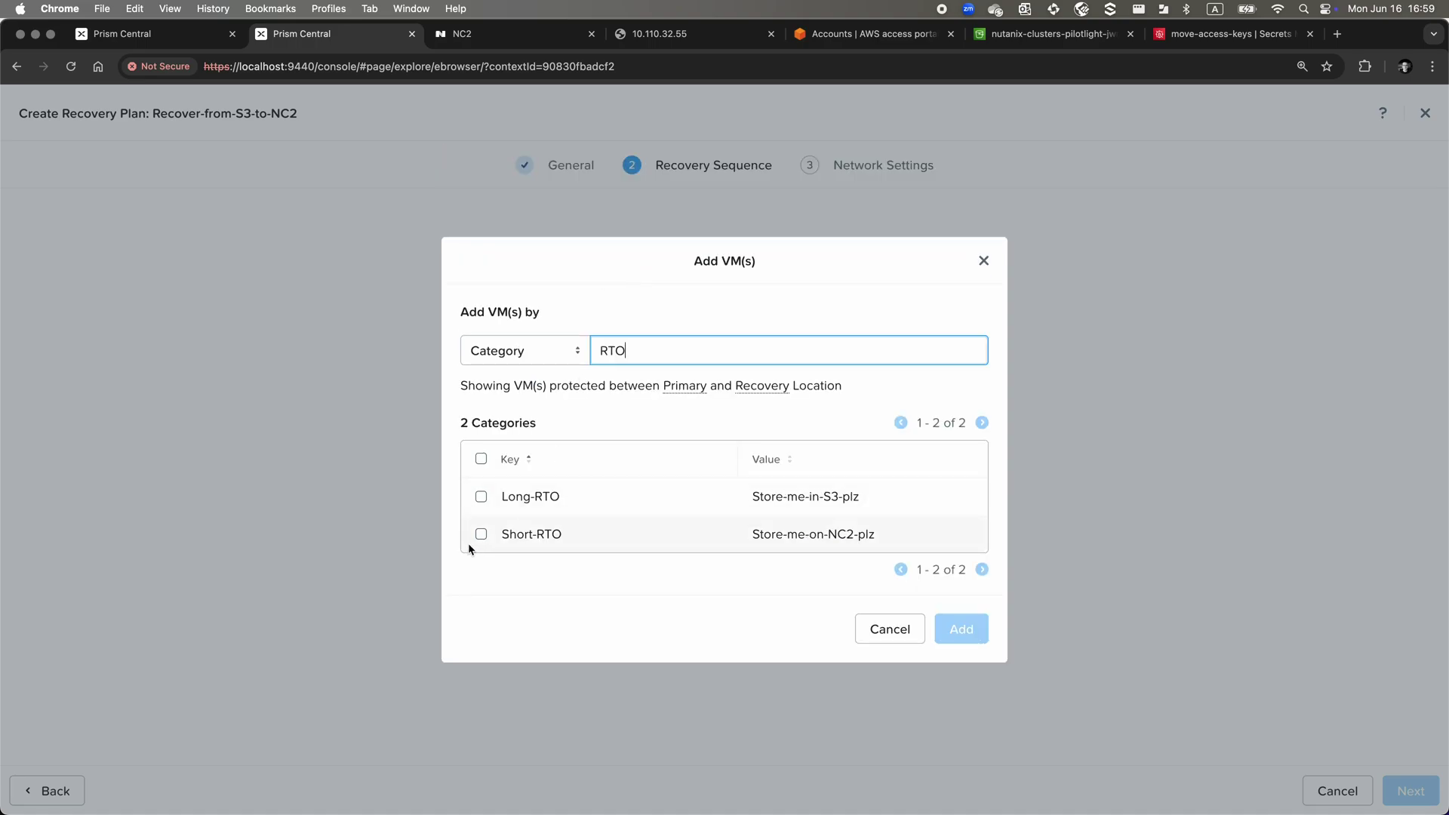
left_click(487, 503)
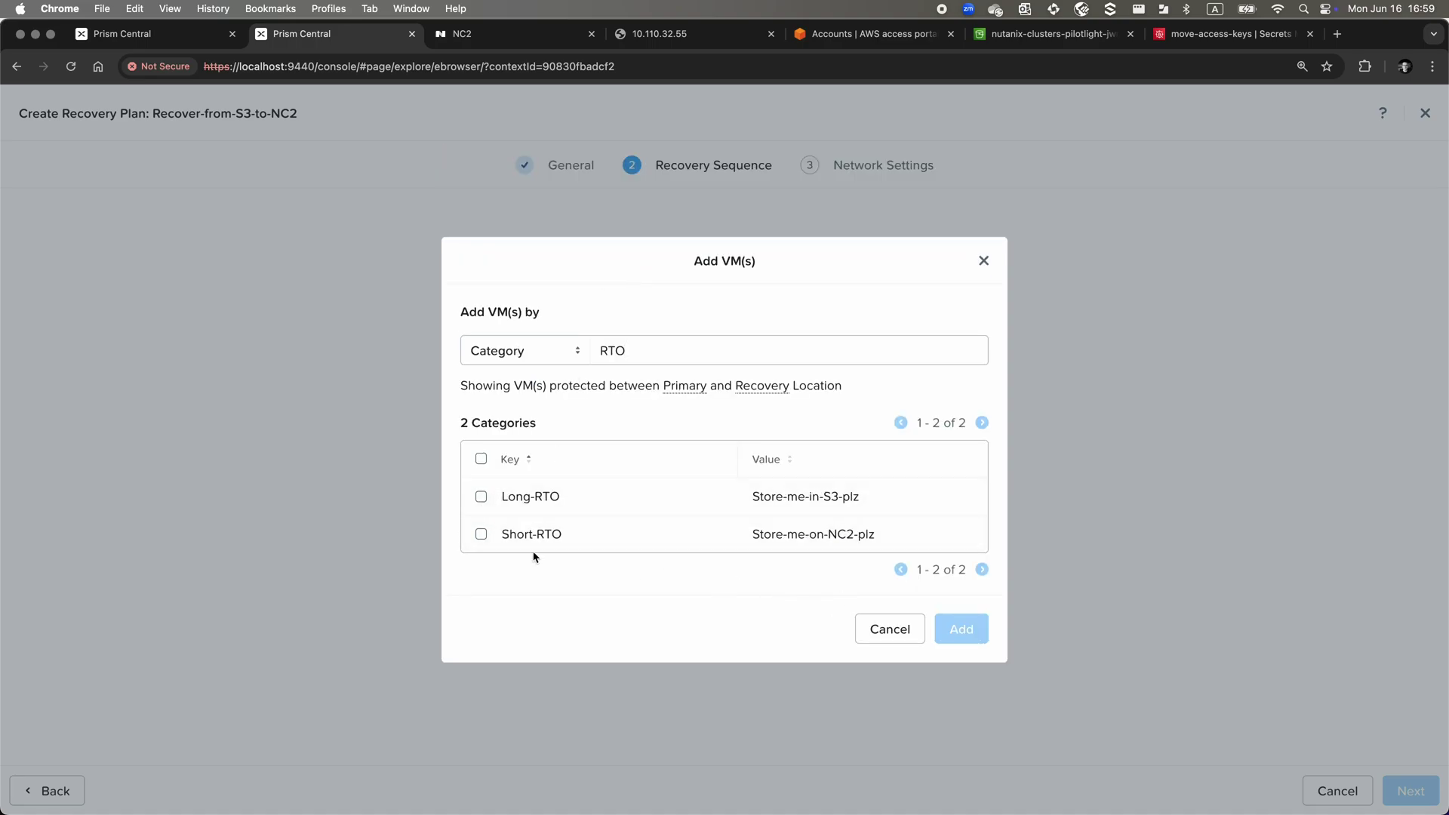
left_click(481, 496)
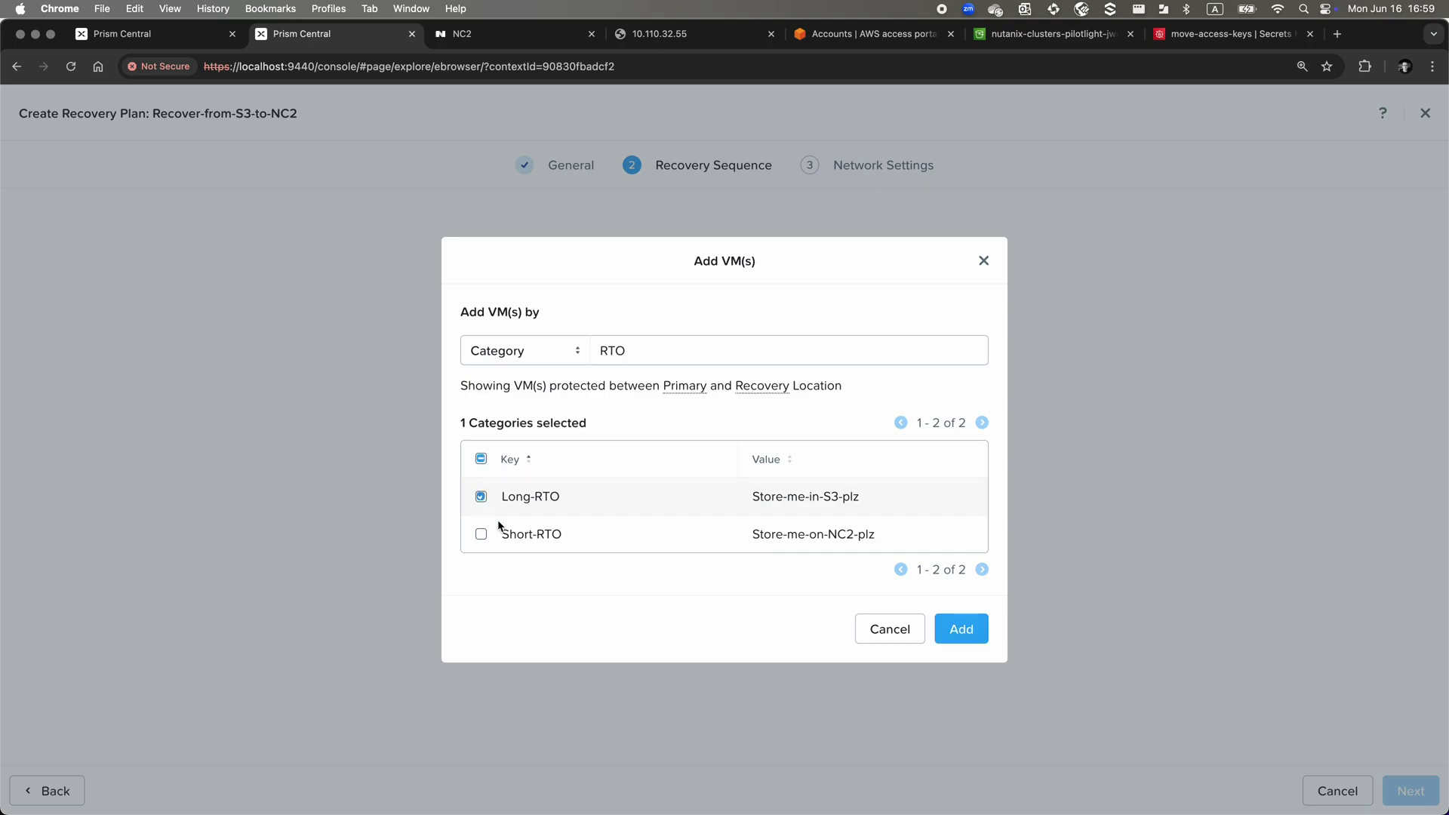
left_click(956, 630)
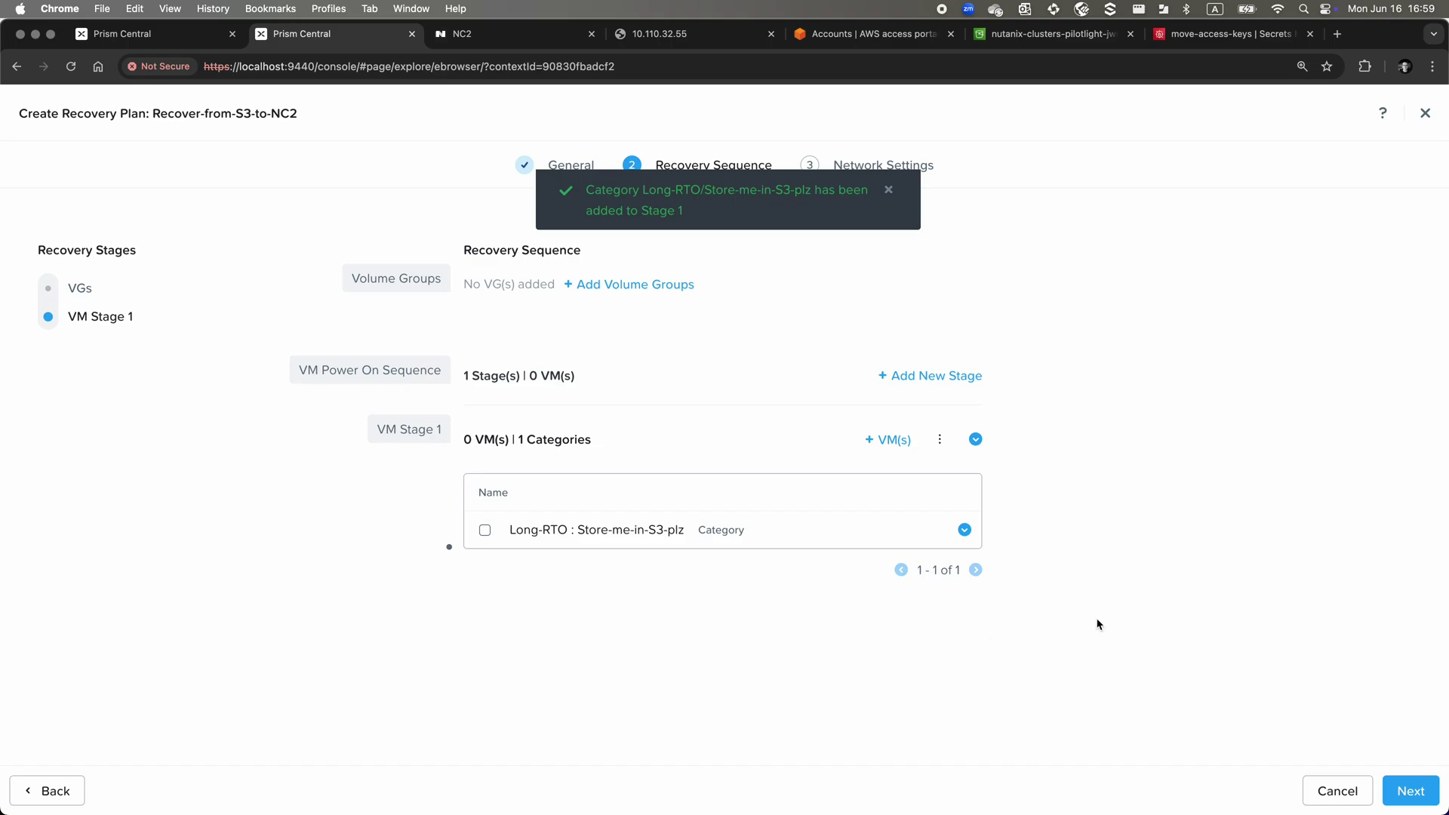
Set primary production network VL420 with gateway 10.42.0.1 and prefix 24
left_click(1414, 791)
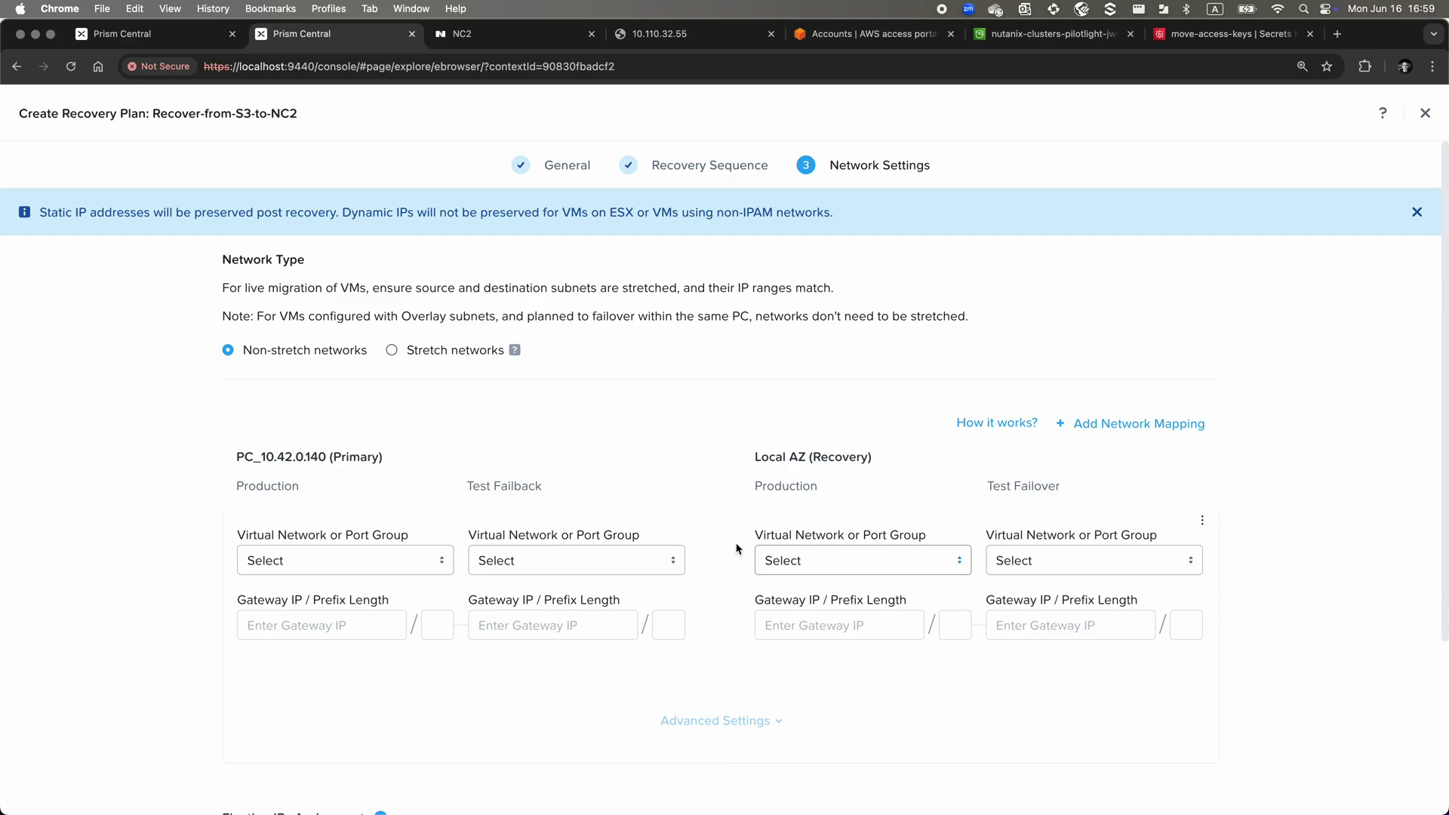
left_click(369, 566)
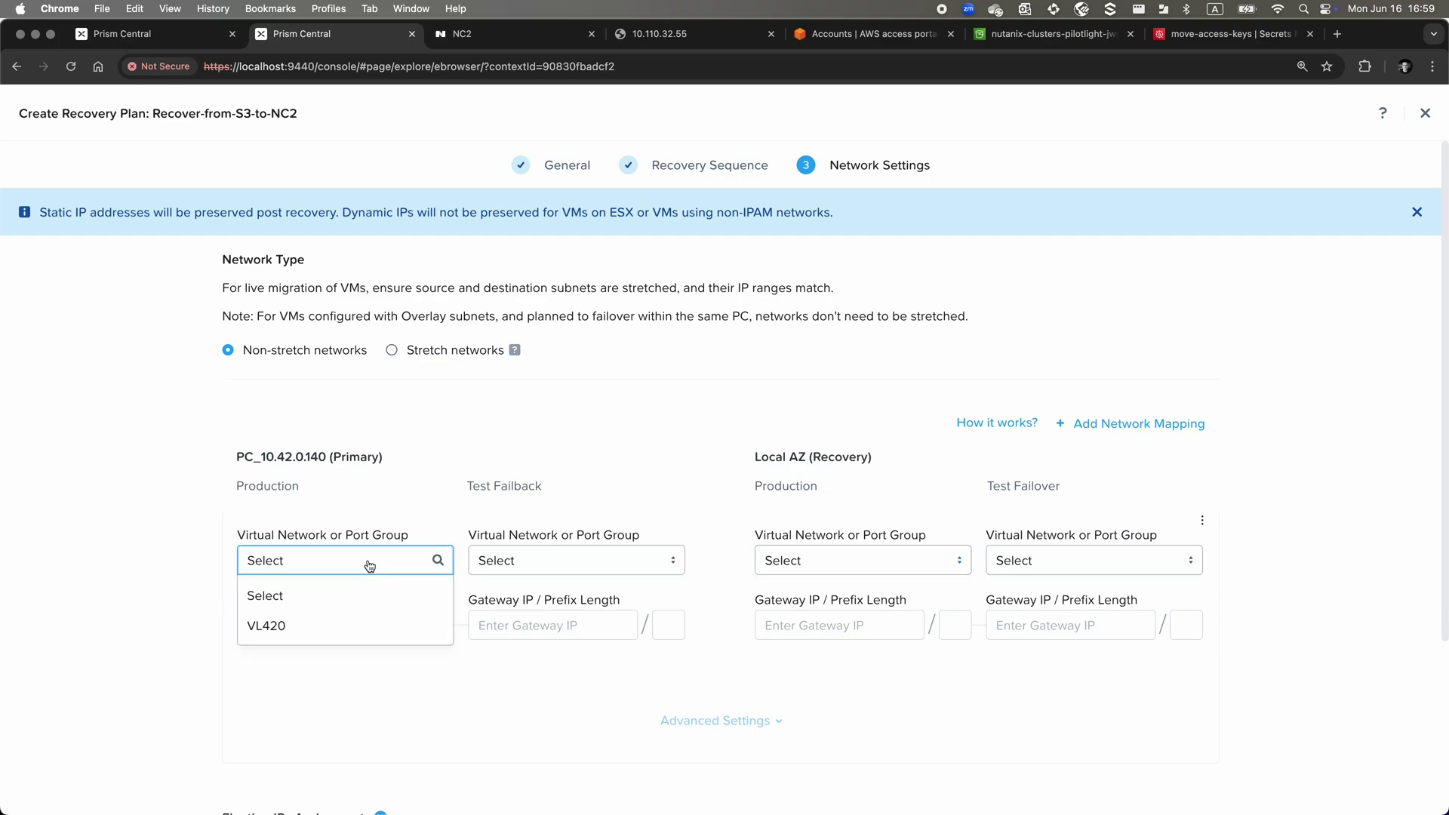
left_click(353, 625)
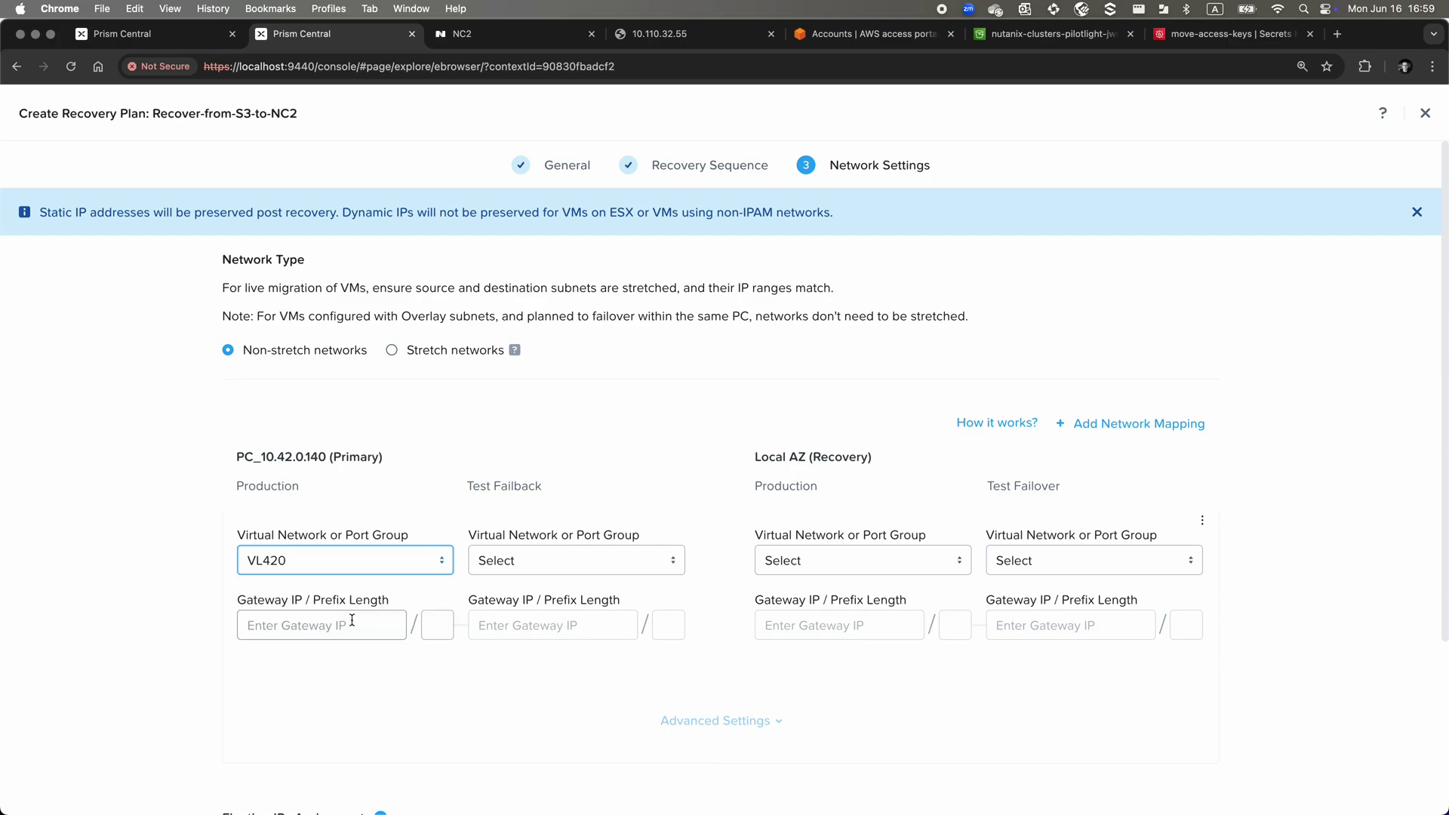
left_click(352, 621)
type("10.42.0")
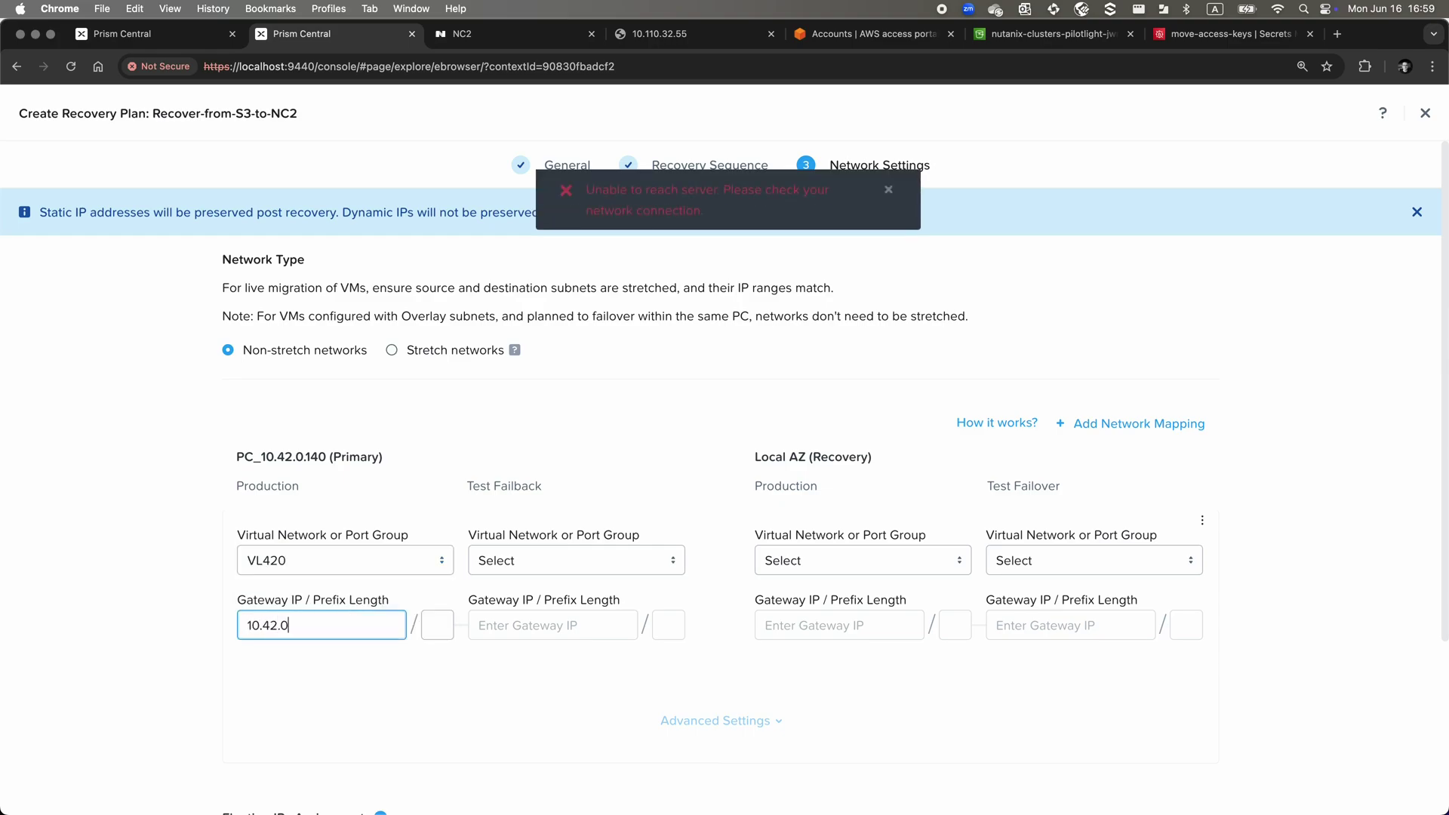
type(".1")
key("Tab")
type("24")
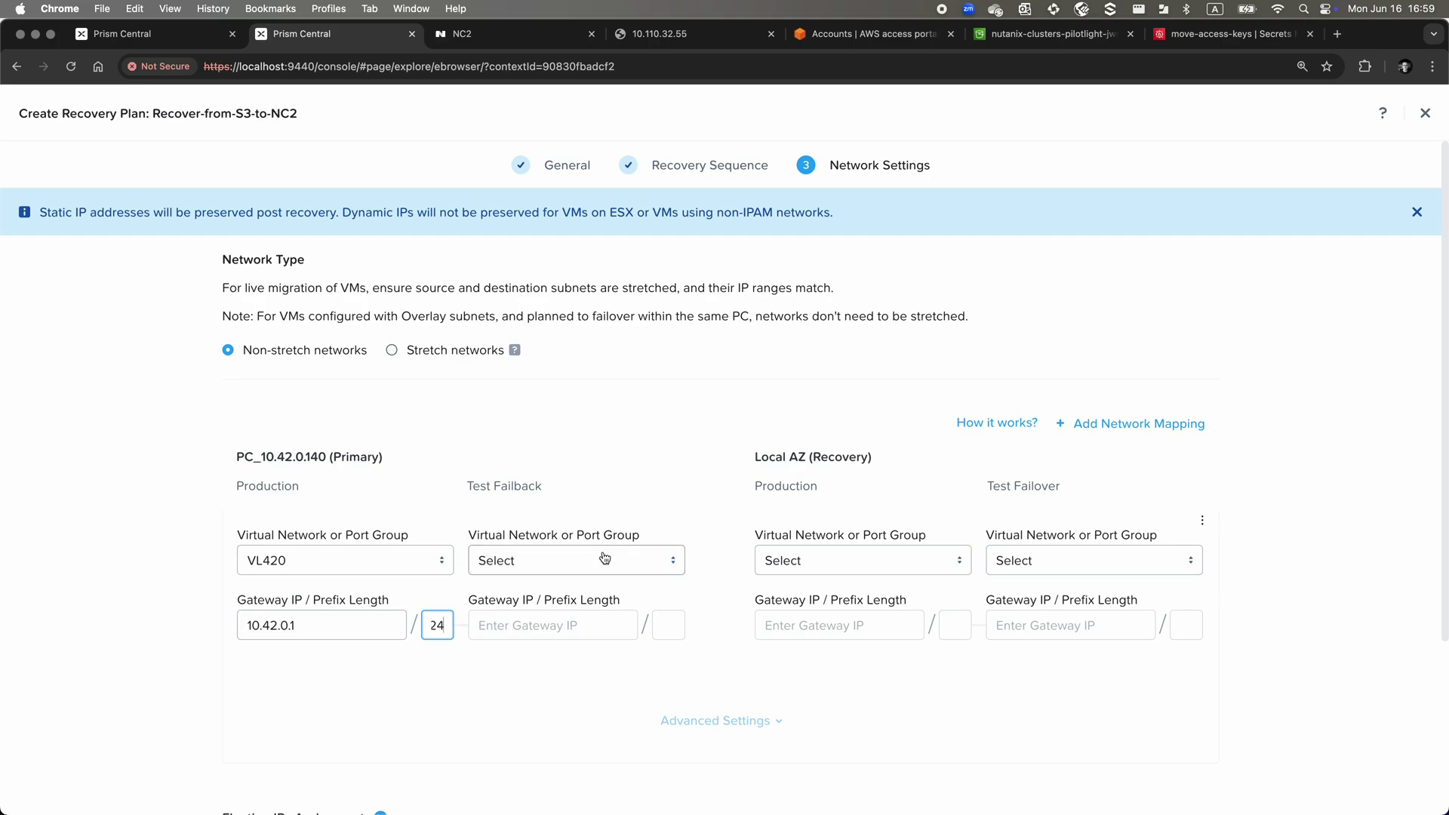
Map recovery production to VPC A - VL420, create the plan, and accept the mapping warning
left_click(788, 568)
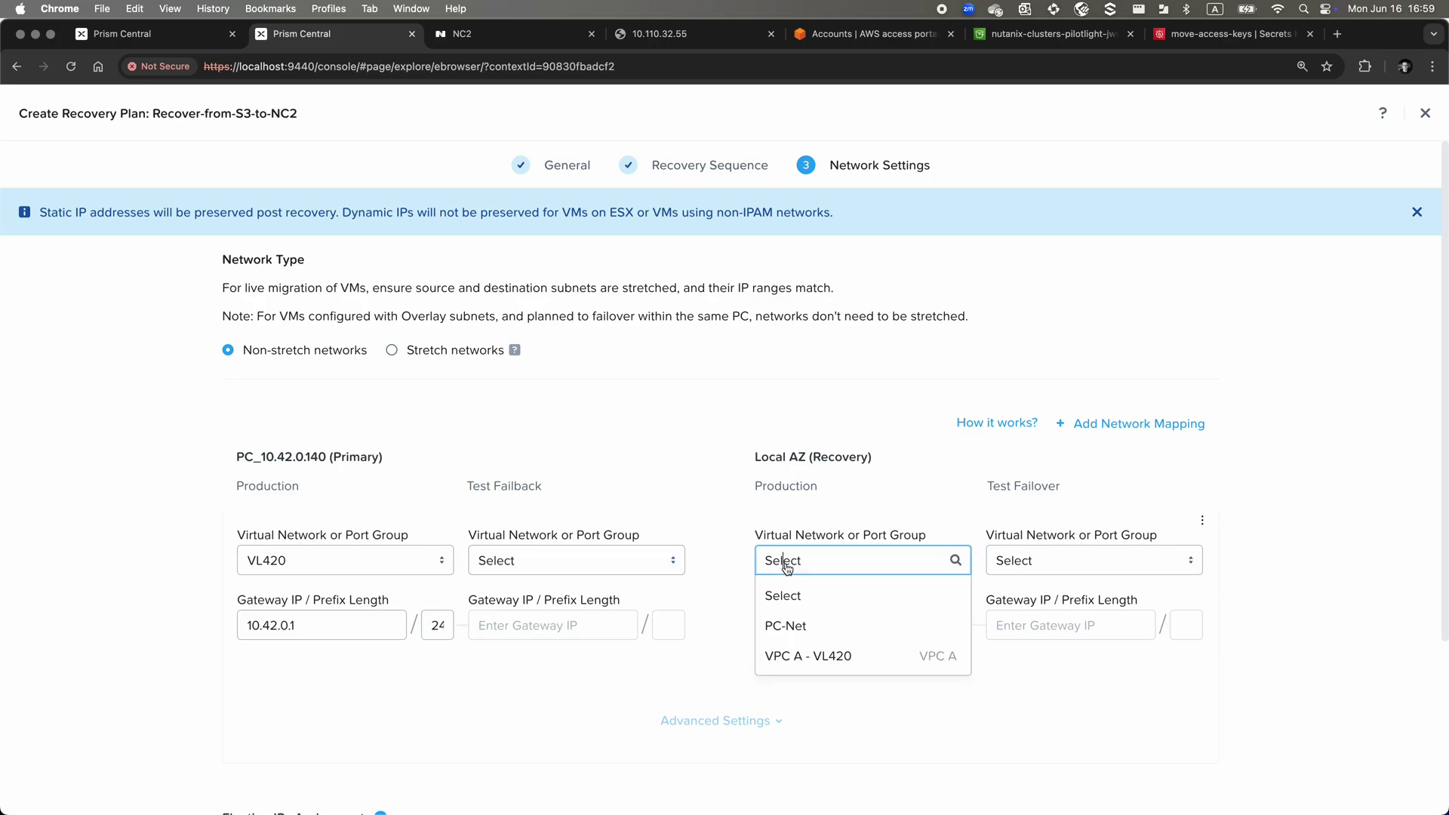
left_click(805, 651)
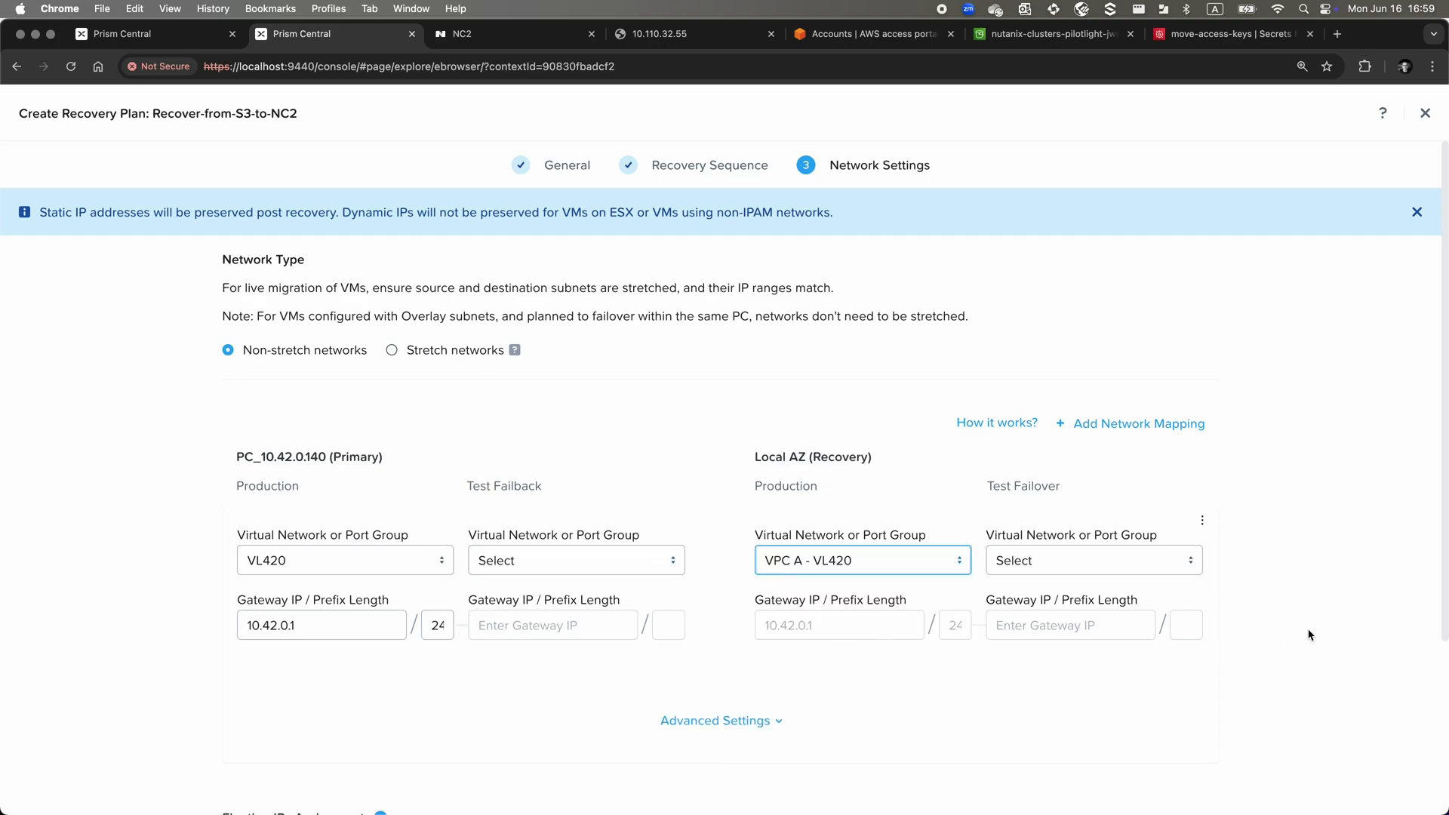
scroll(1311, 635, "down", 3)
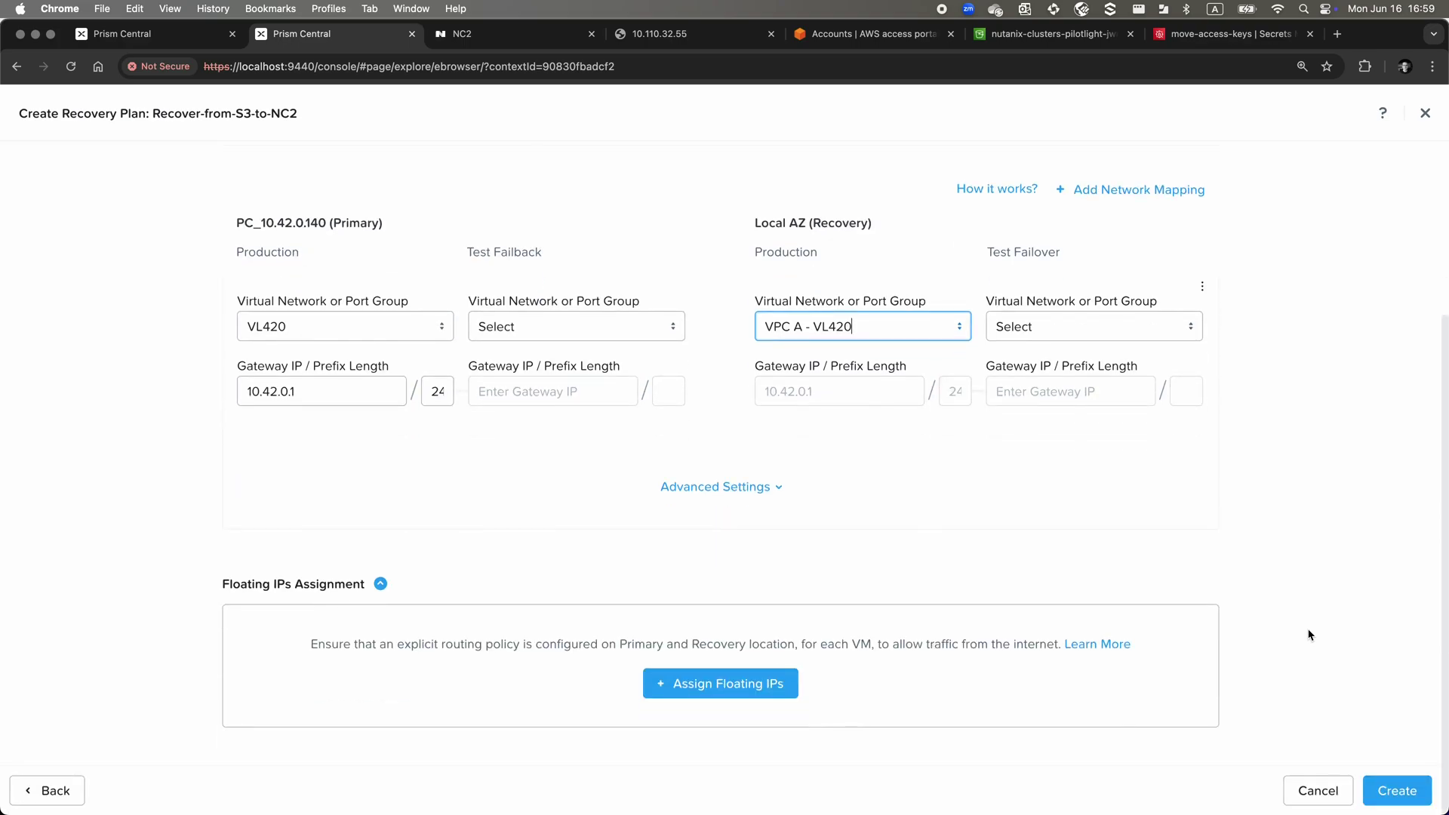
left_click(1384, 792)
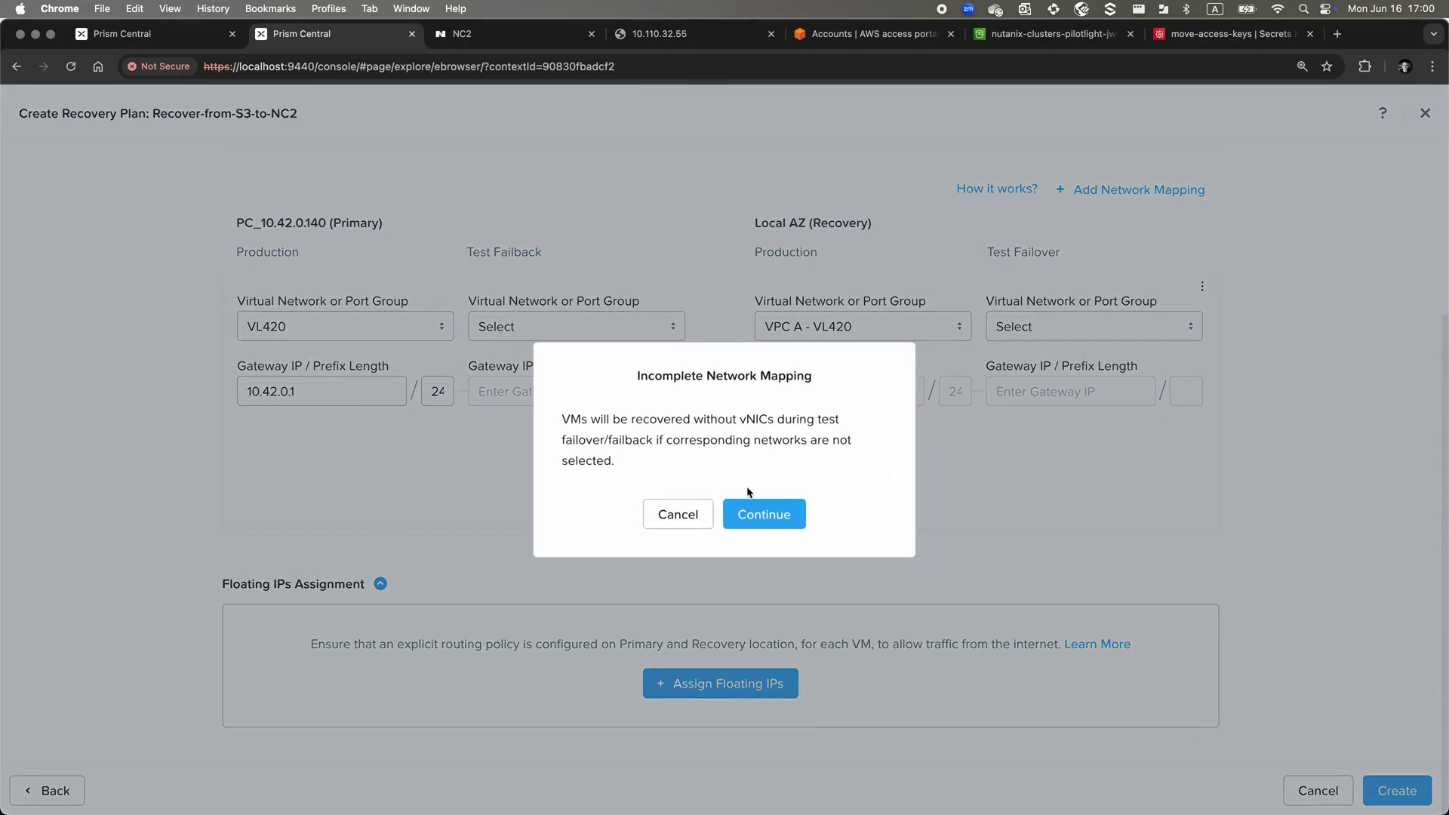
left_click(752, 505)
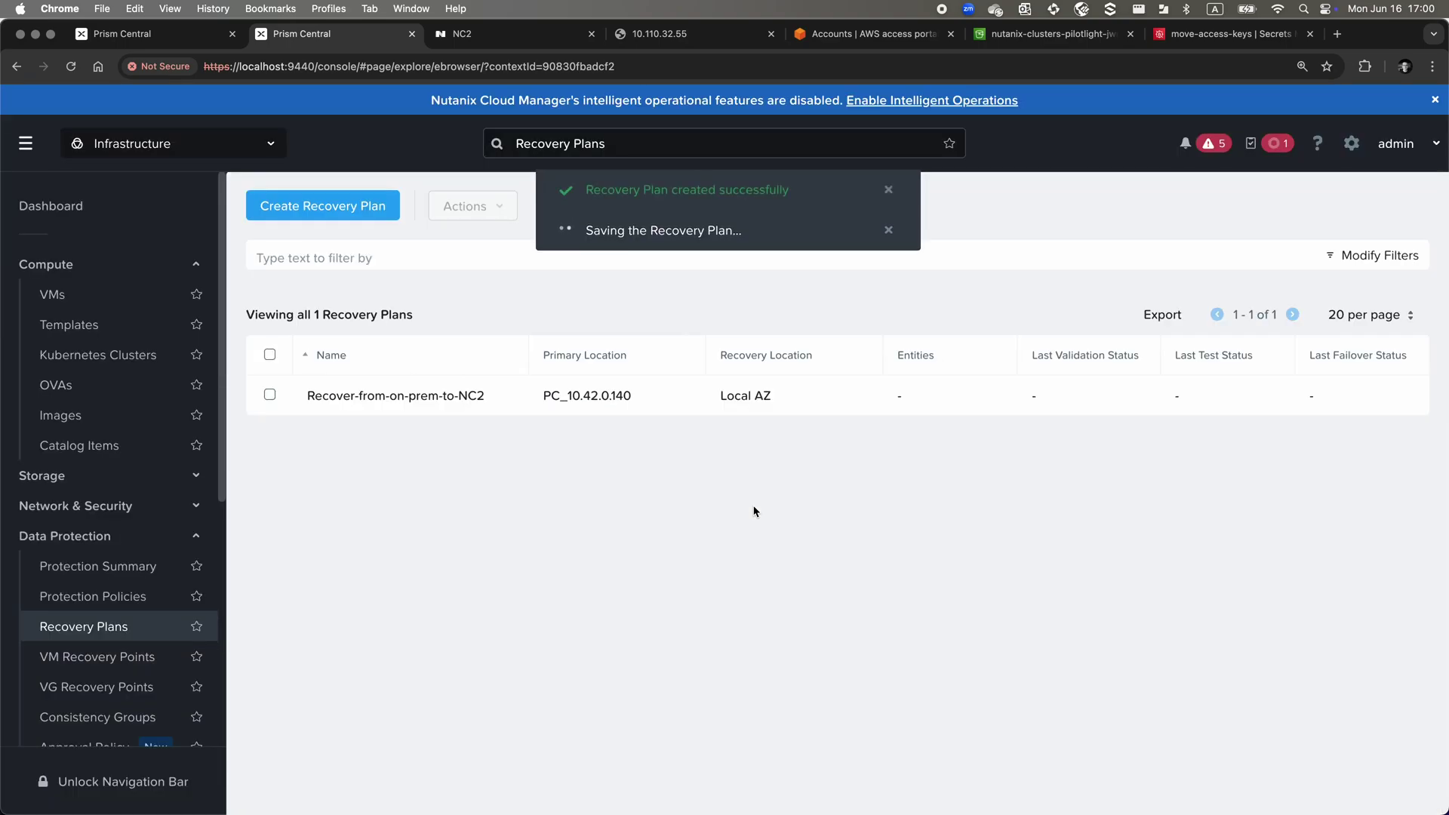
Reload the Recovery Plans list to show Recover-from-on-prem-to-NC2 and Recover-from-S3-to-NC2
left_click(238, 43)
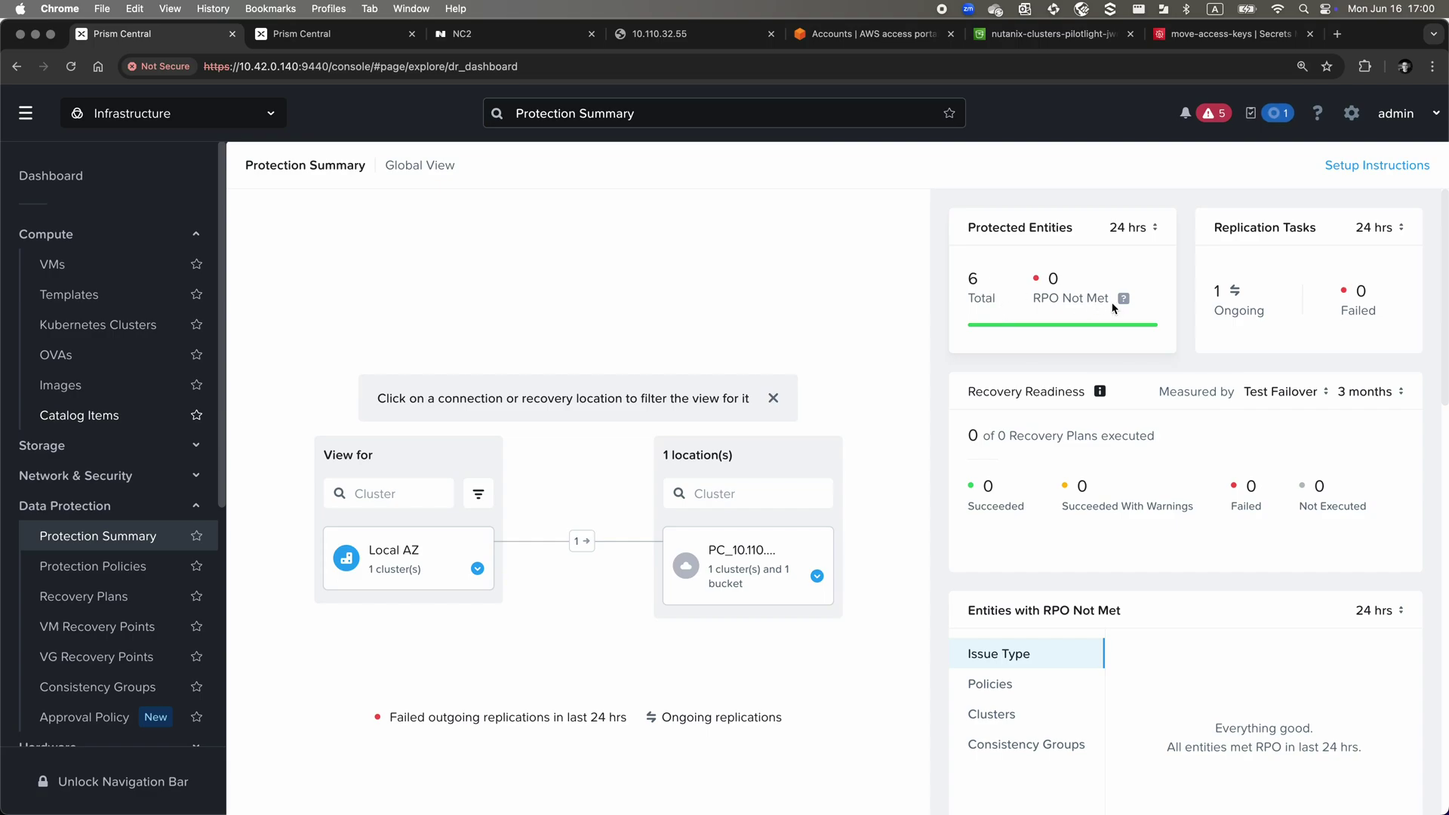
mouse_move(1124, 303)
left_click(352, 39)
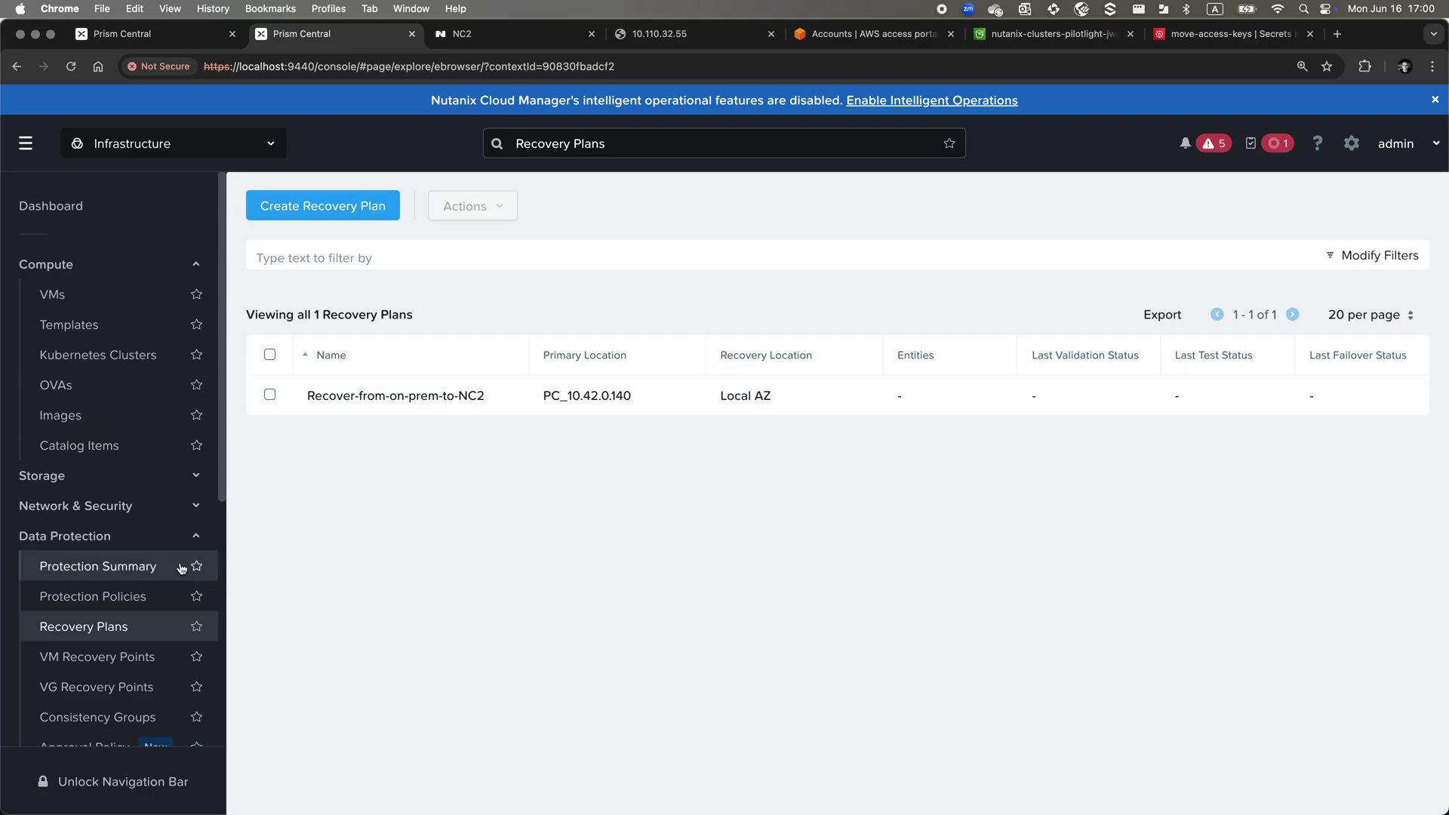
left_click(123, 628)
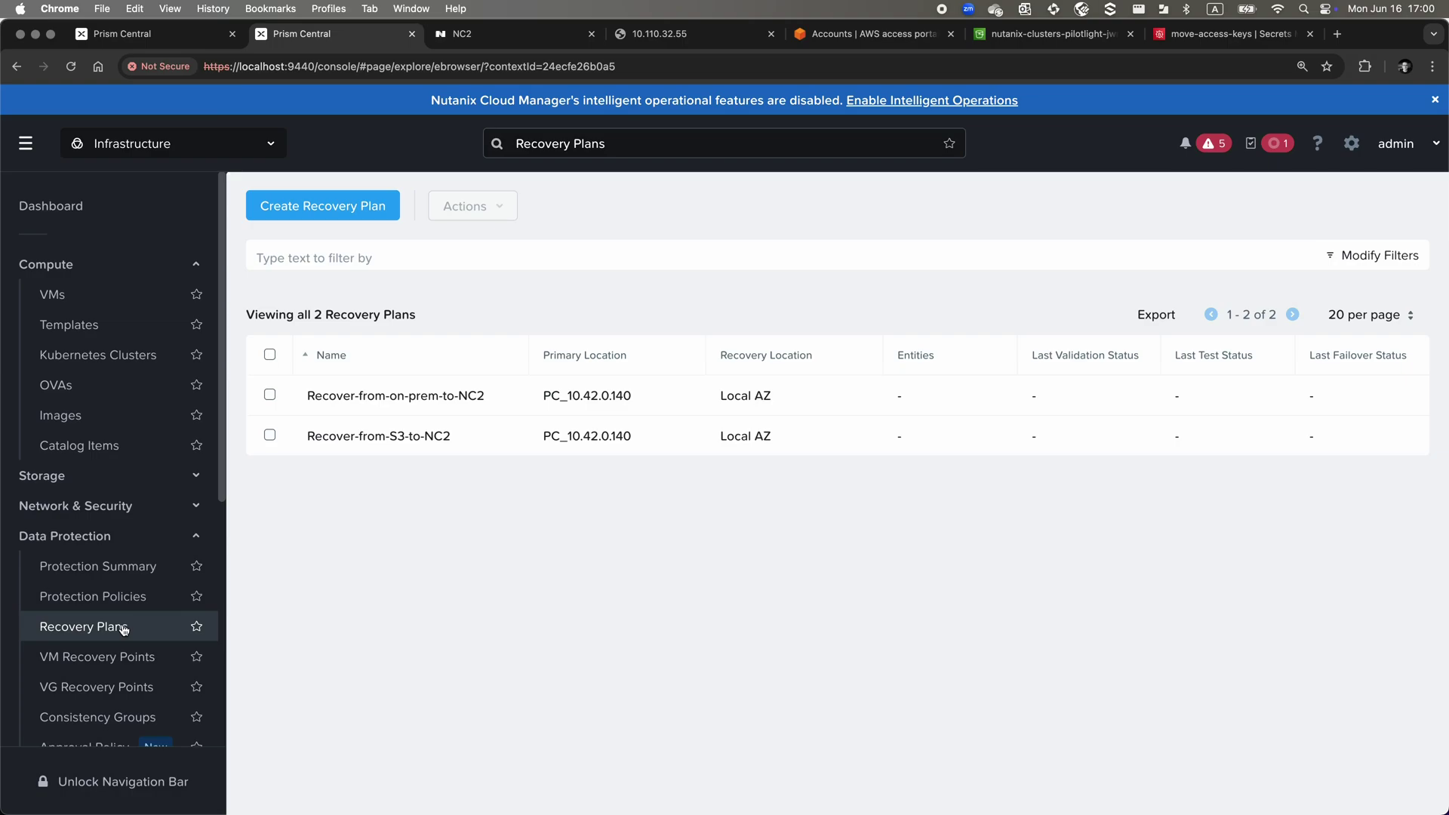
Refresh the S3 bucket's object list in its browser tab
left_click(1009, 41)
left_click(550, 317)
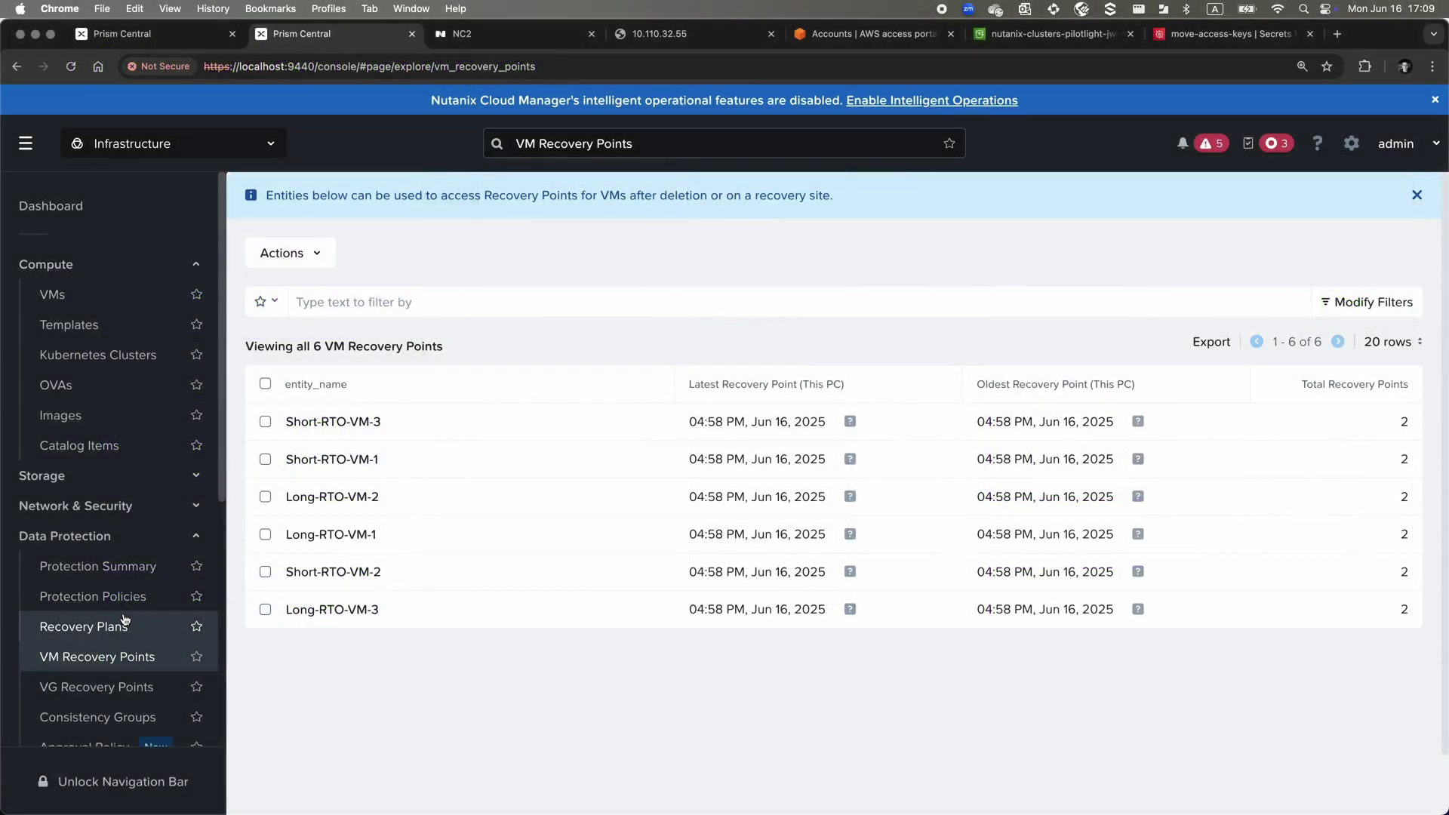
Fail over Recover-from-on-prem-to-NC2, confirming with 'Failover' and executing despite license warnings
left_click(121, 625)
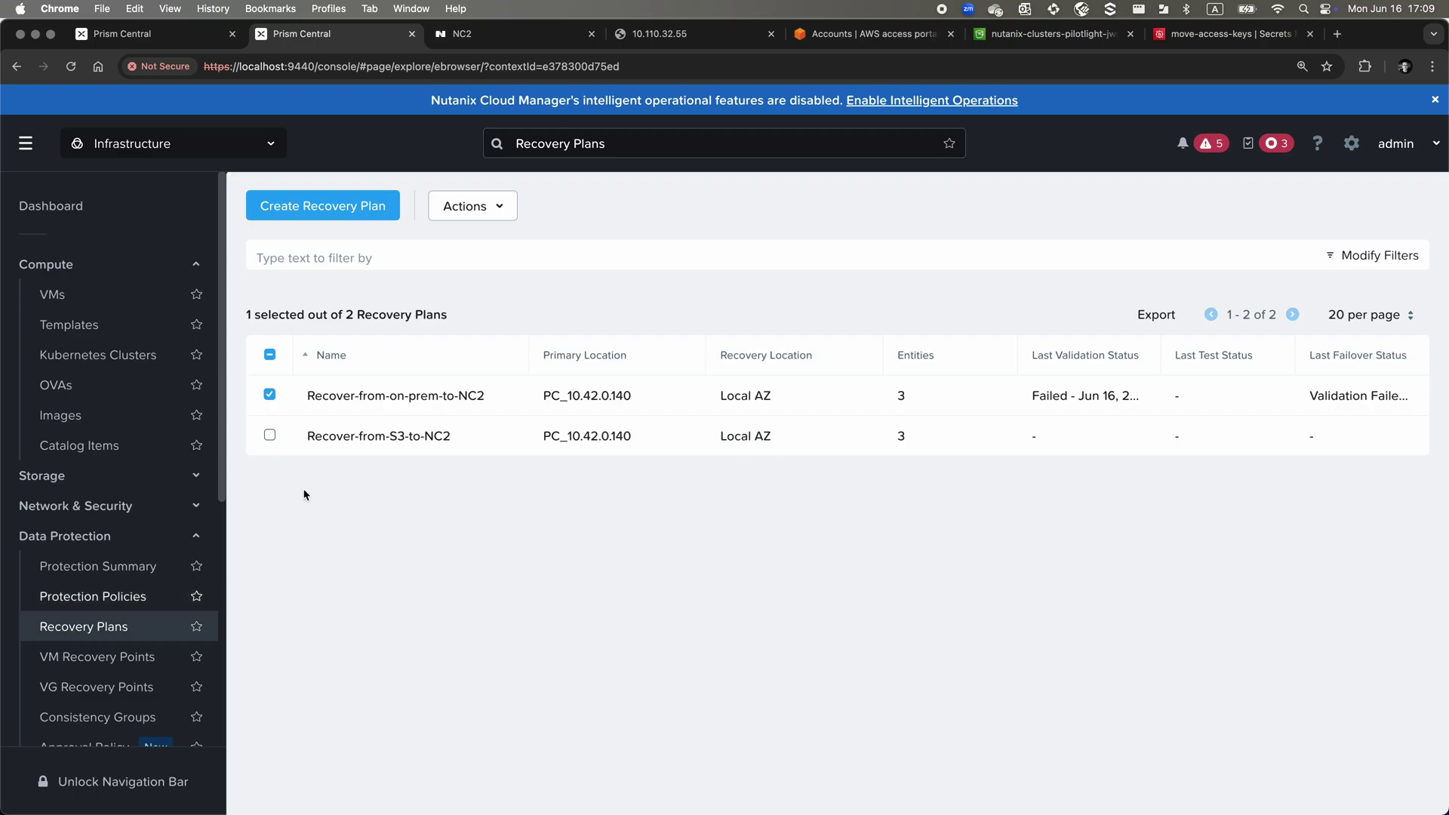
left_click(473, 204)
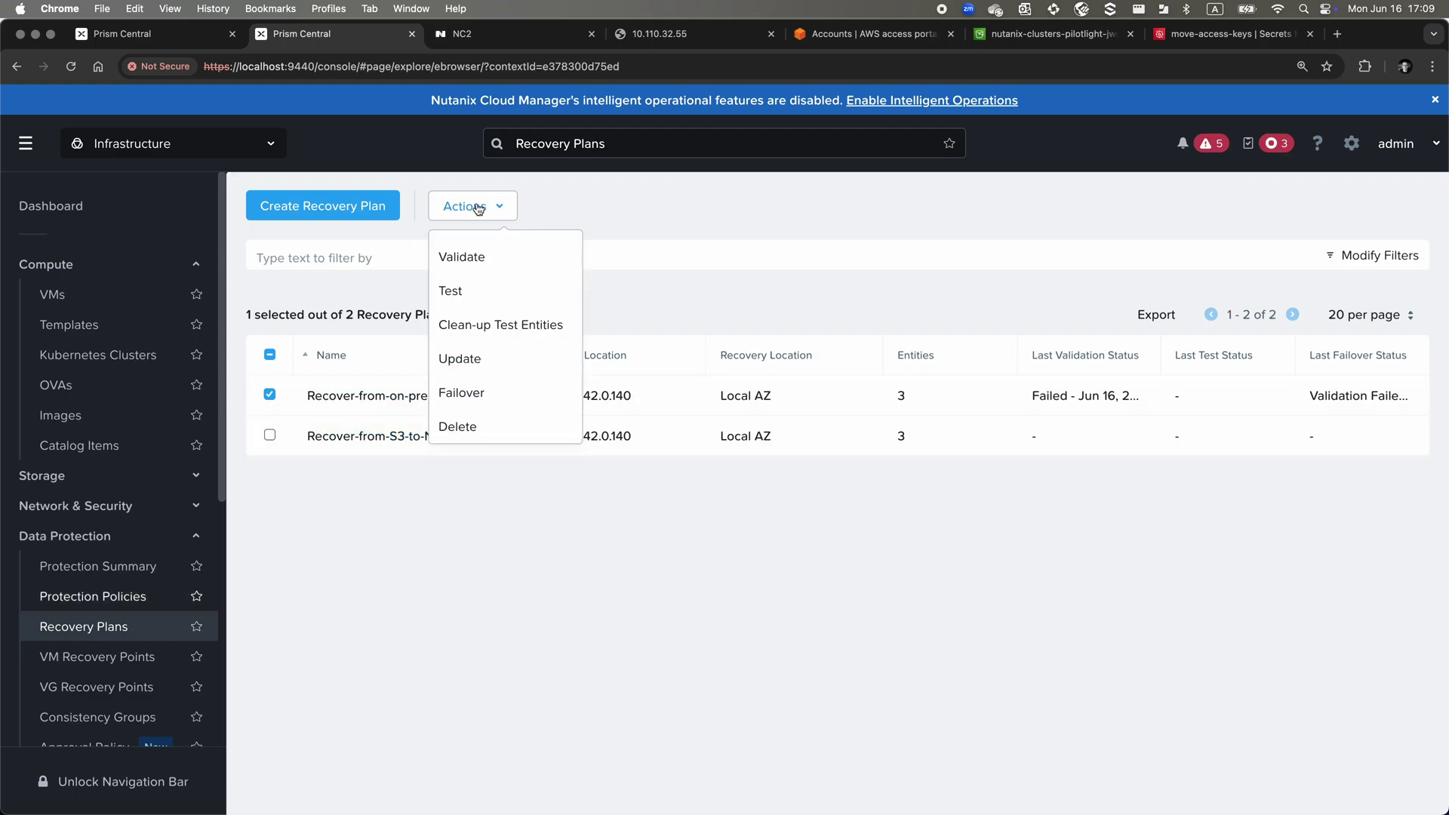
left_click(485, 391)
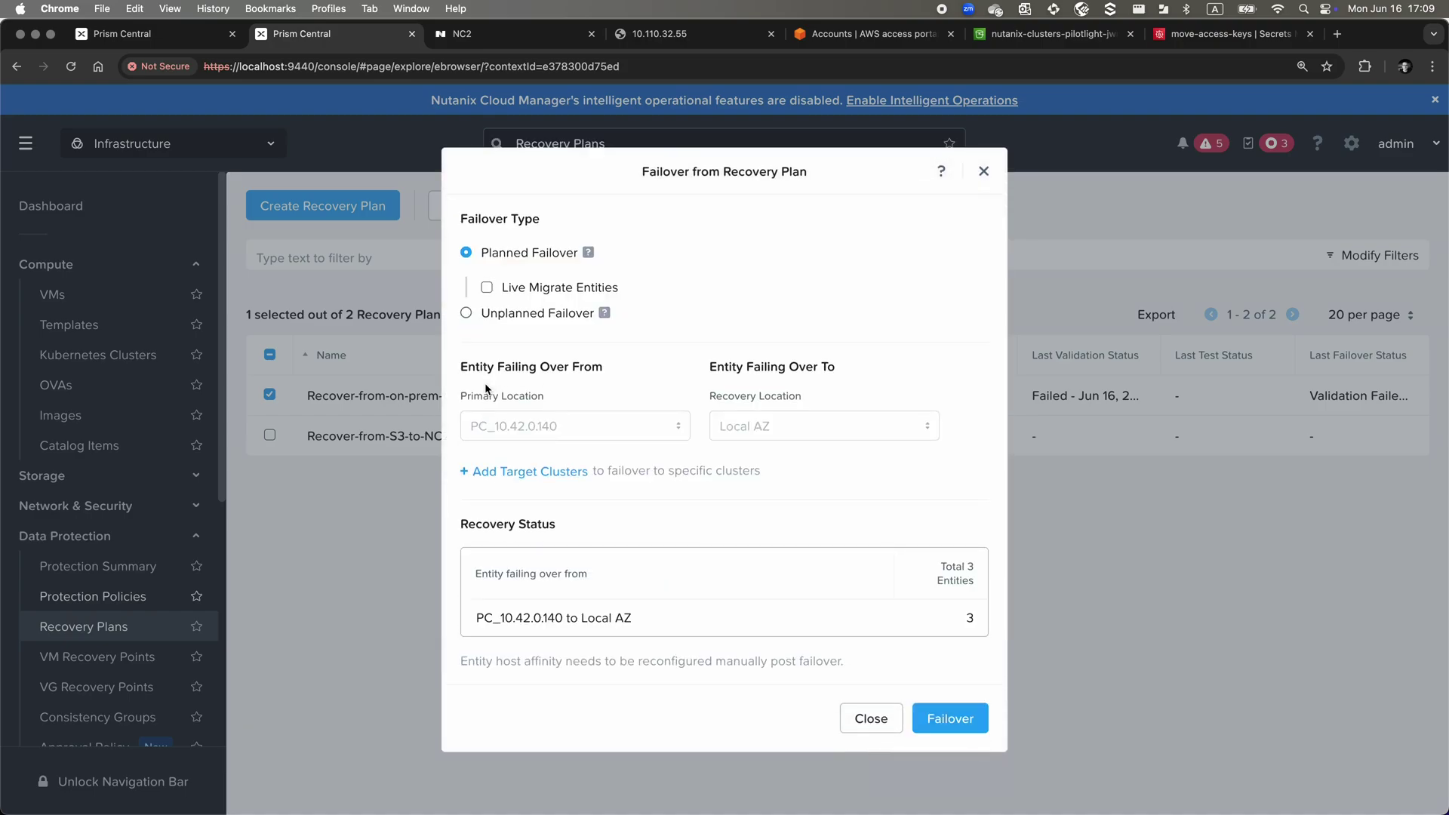
left_click(923, 706)
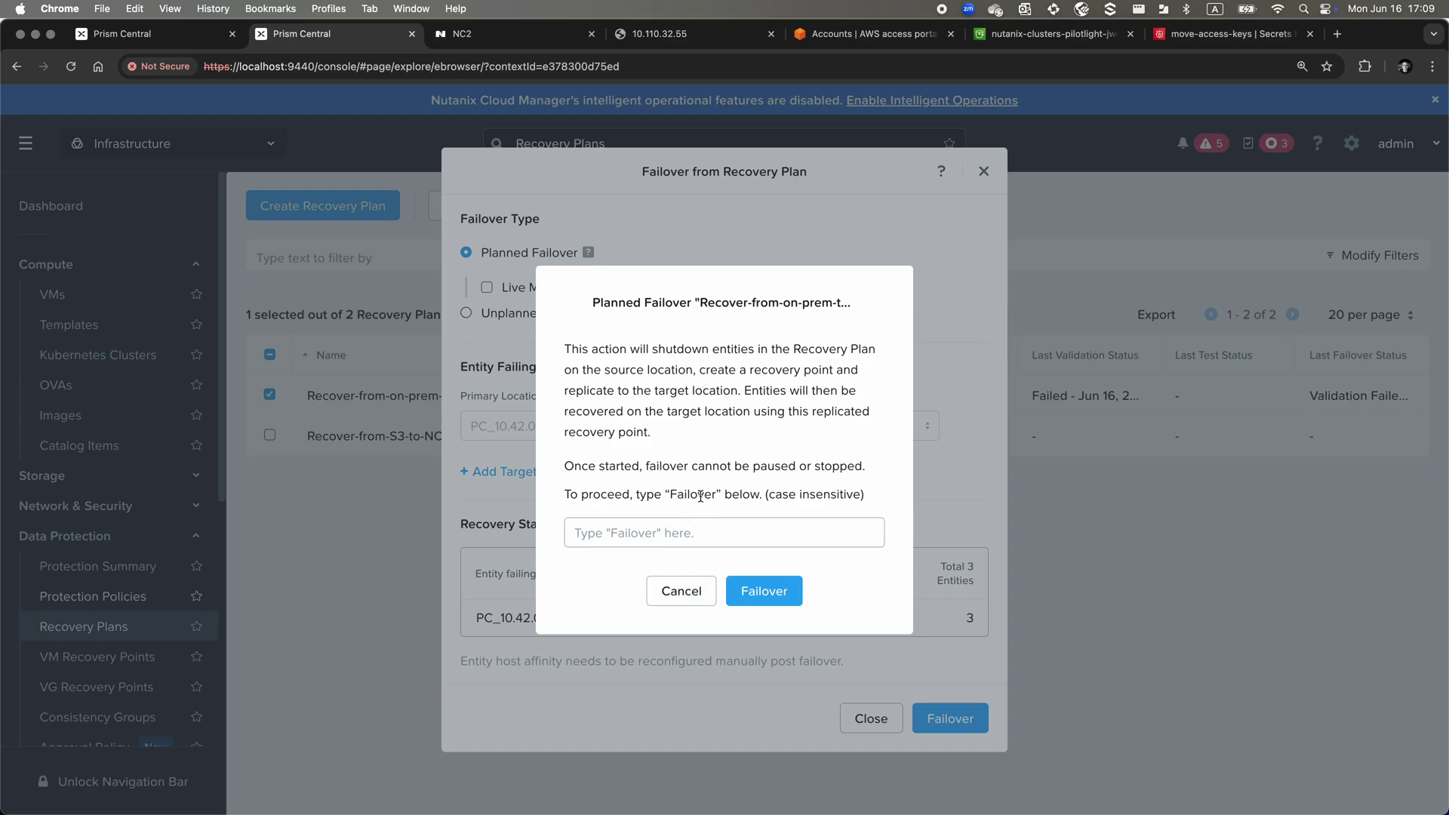
left_click(688, 532)
type("Failover")
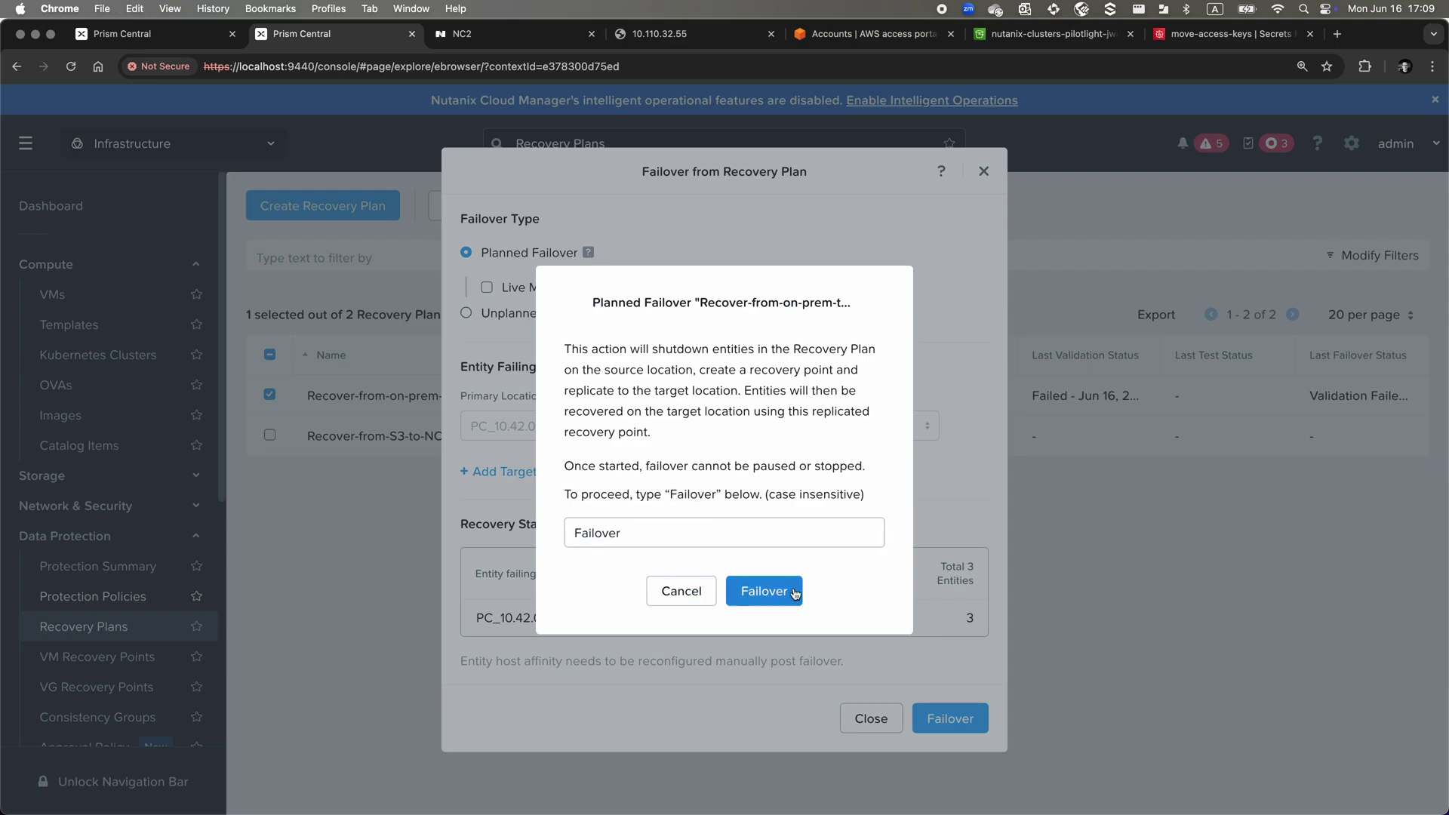
left_click(794, 594)
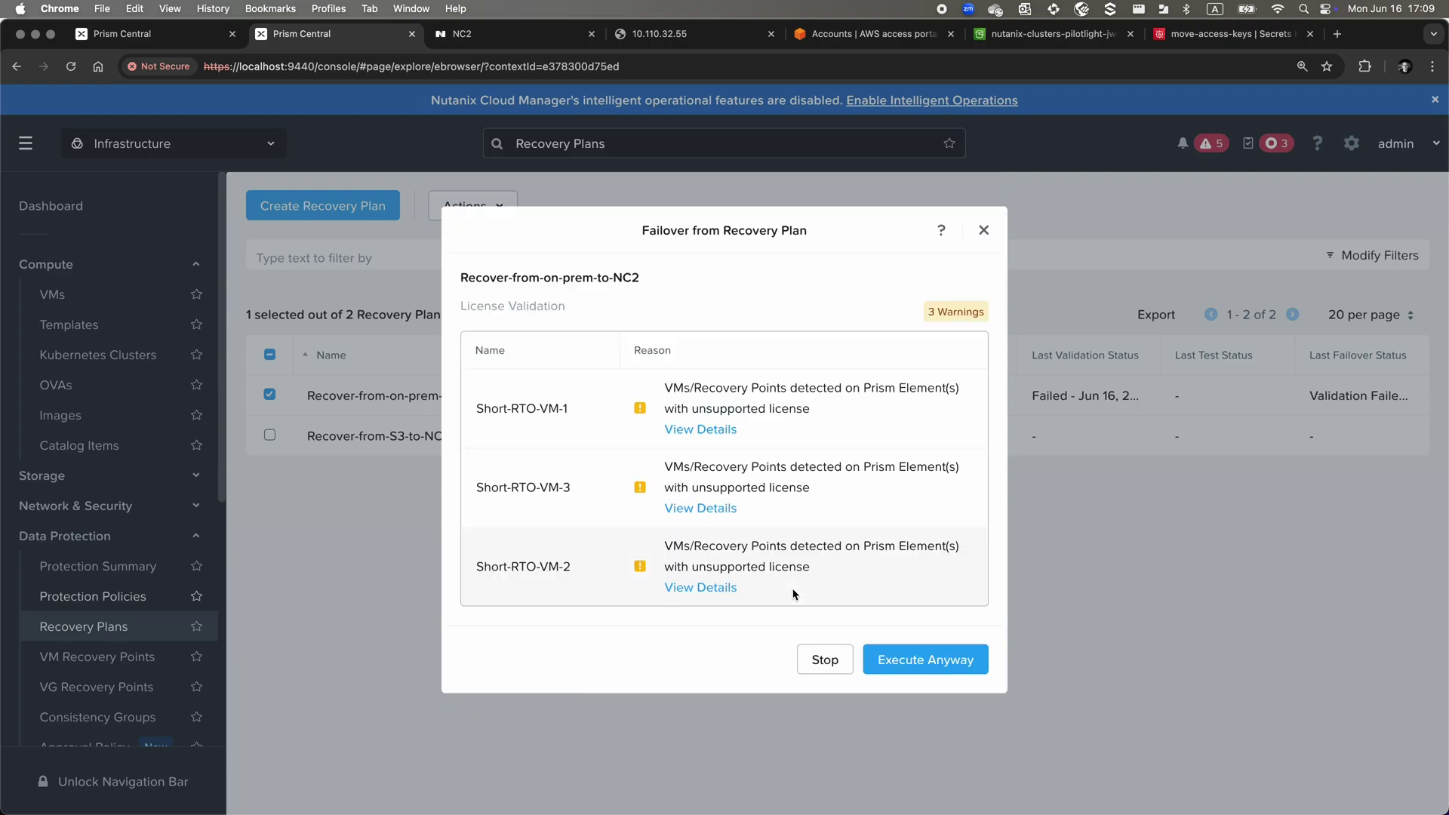
left_click(894, 658)
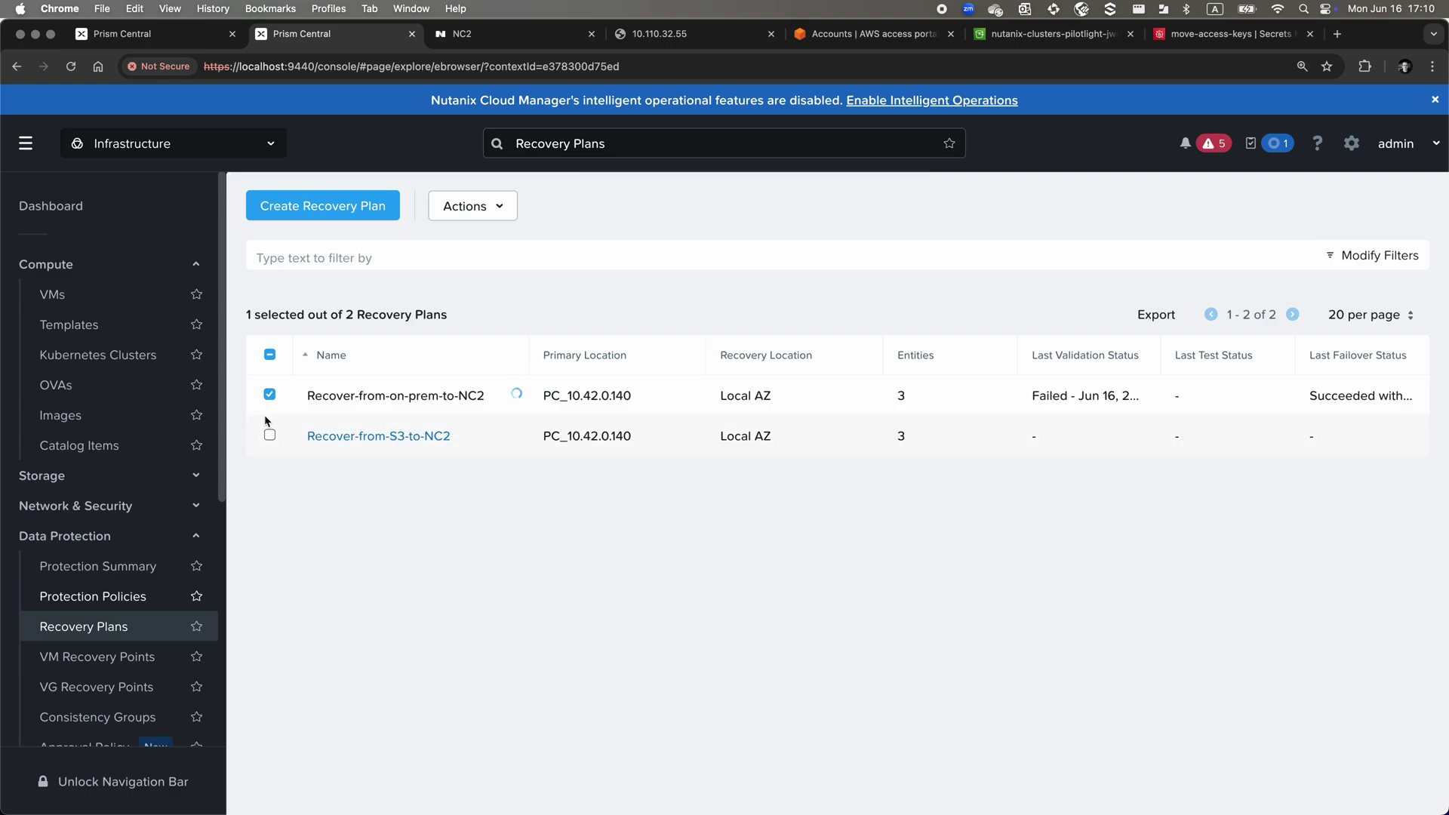
left_click(81, 293)
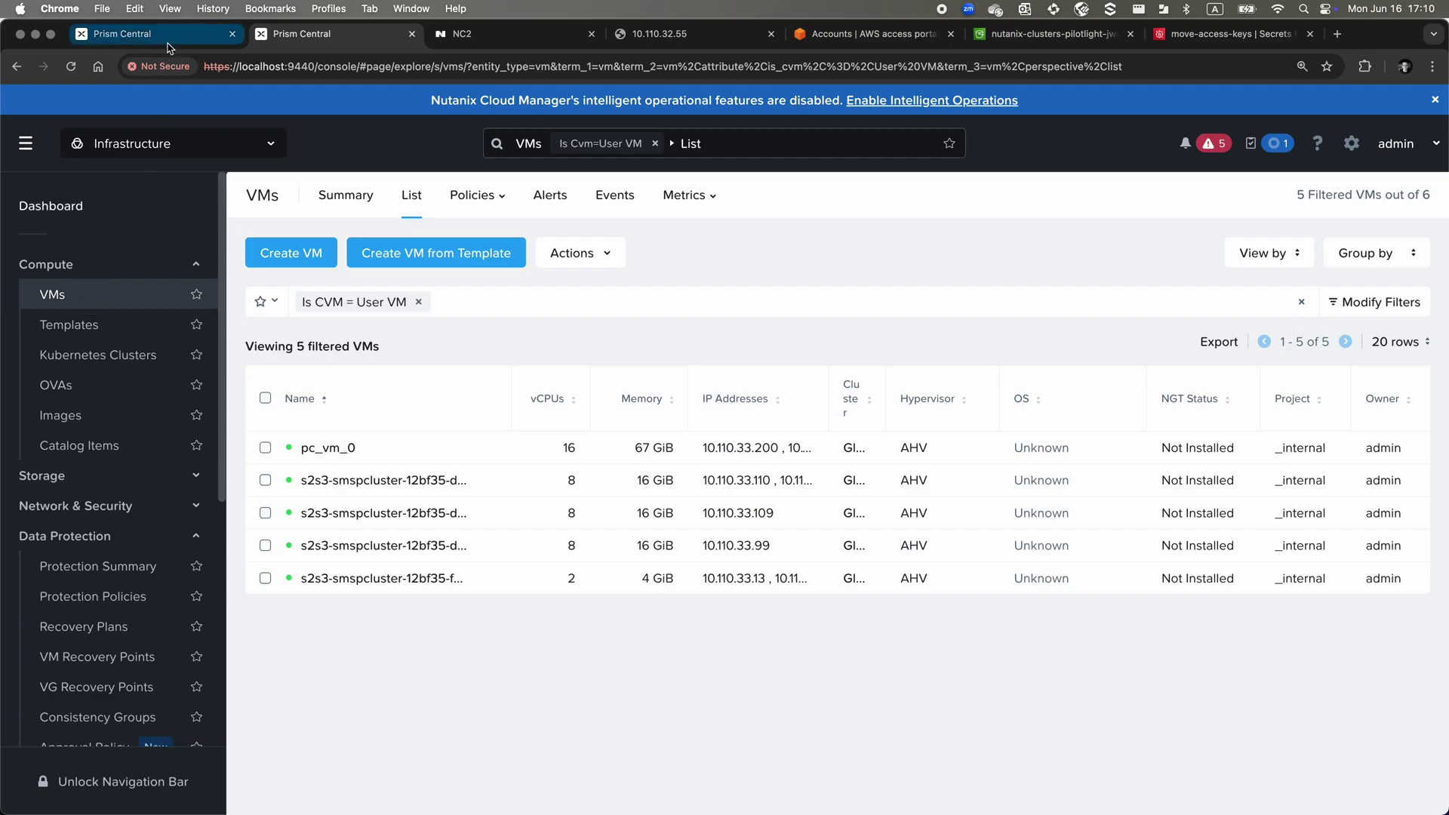
key("ctrl+shift+Tab")
left_click(68, 274)
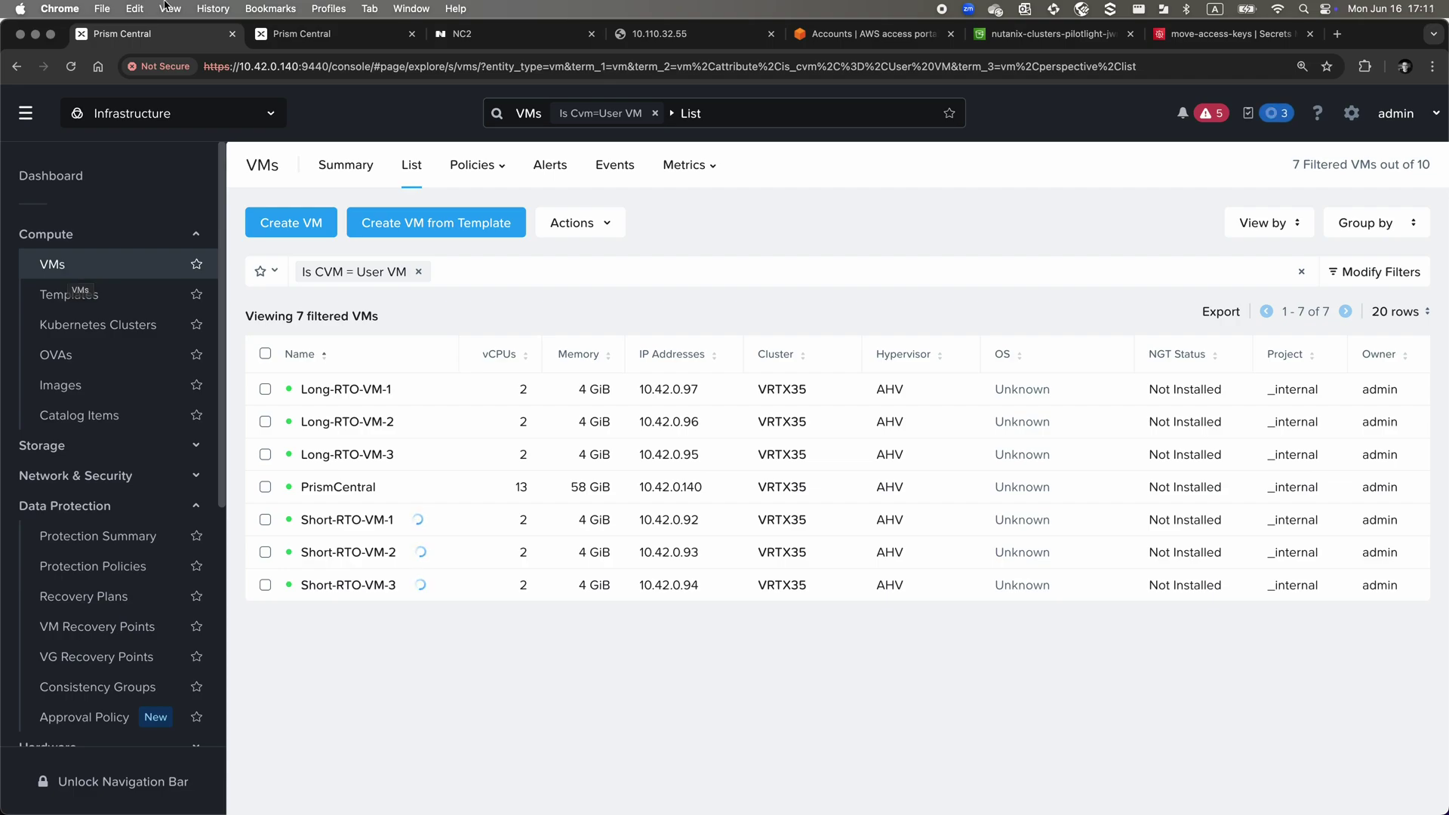
left_click(296, 37)
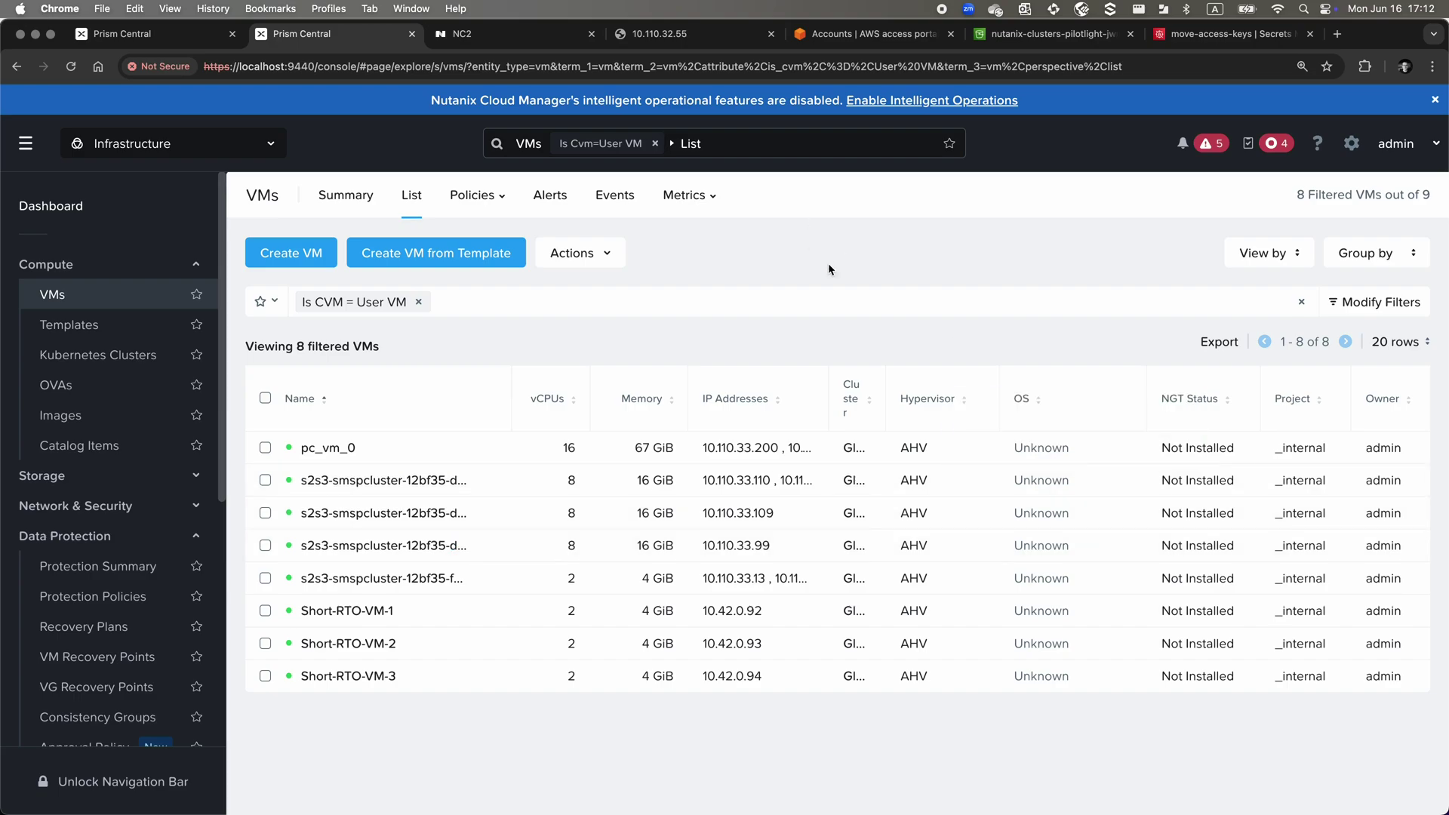
left_click(181, 36)
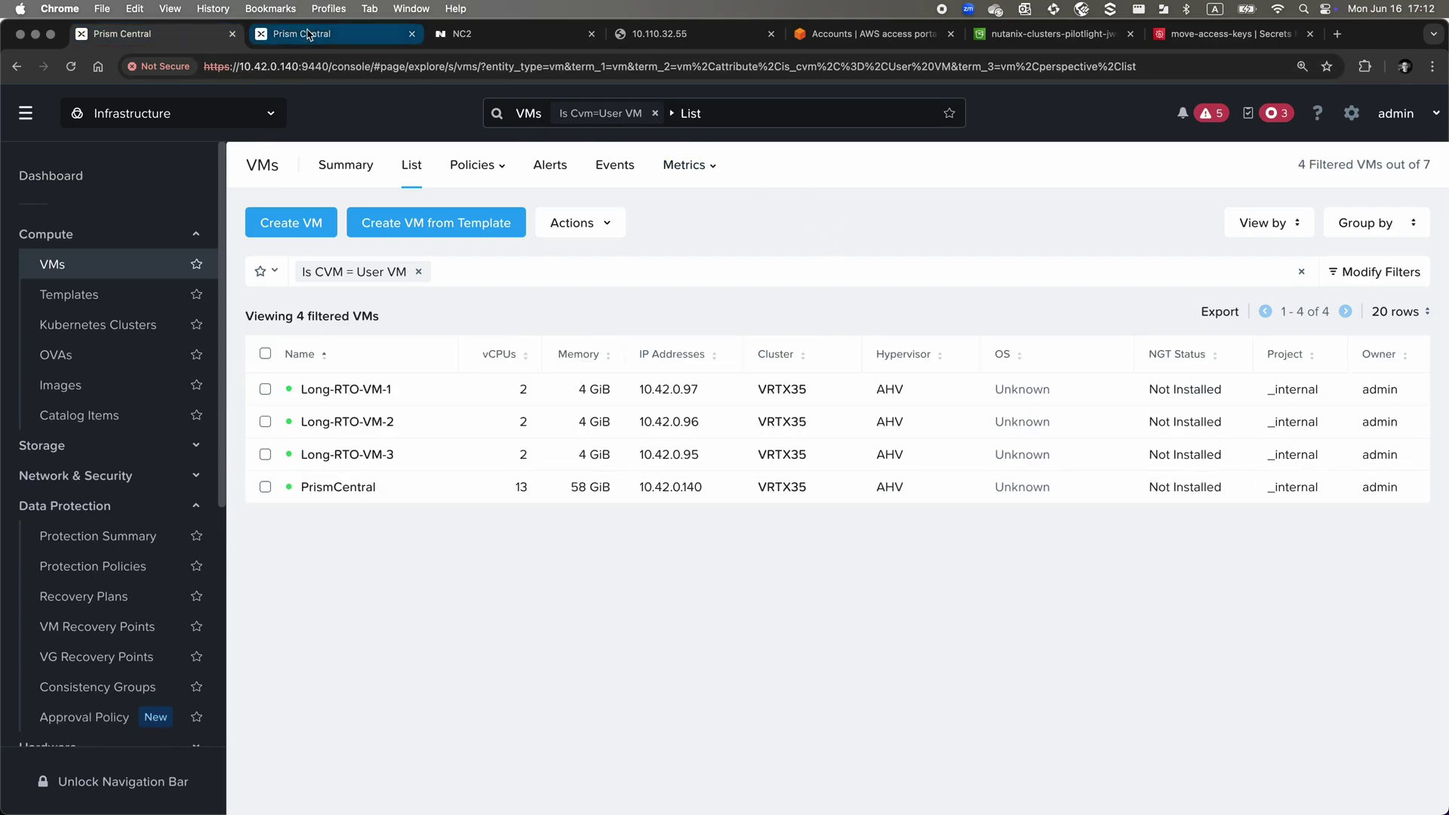
left_click(309, 34)
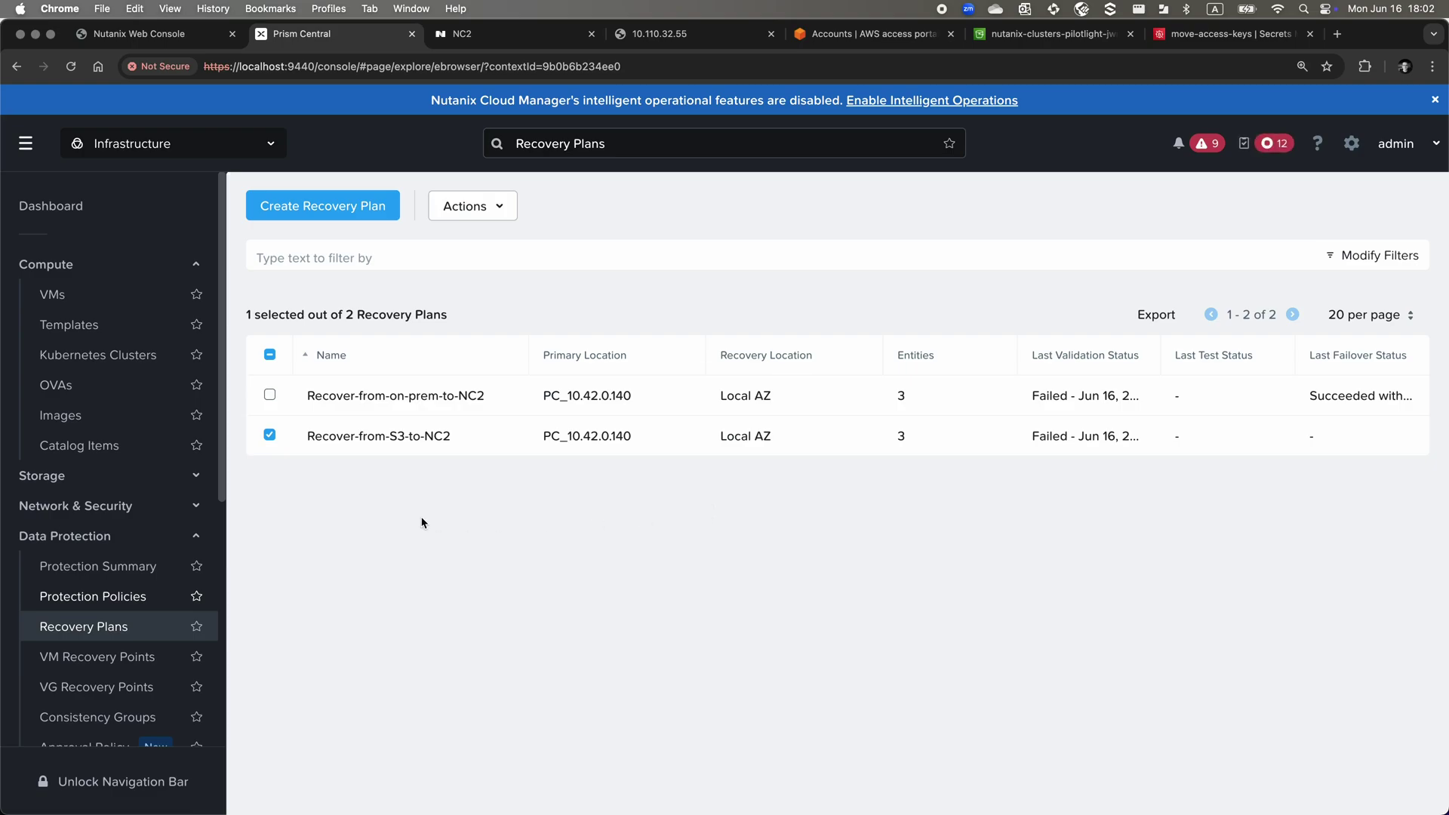
Start a failover of Recover-from-S3-to-NC2 with Global-NC2-Specialists-cccjae-JWR as recovery cluster
left_click(468, 222)
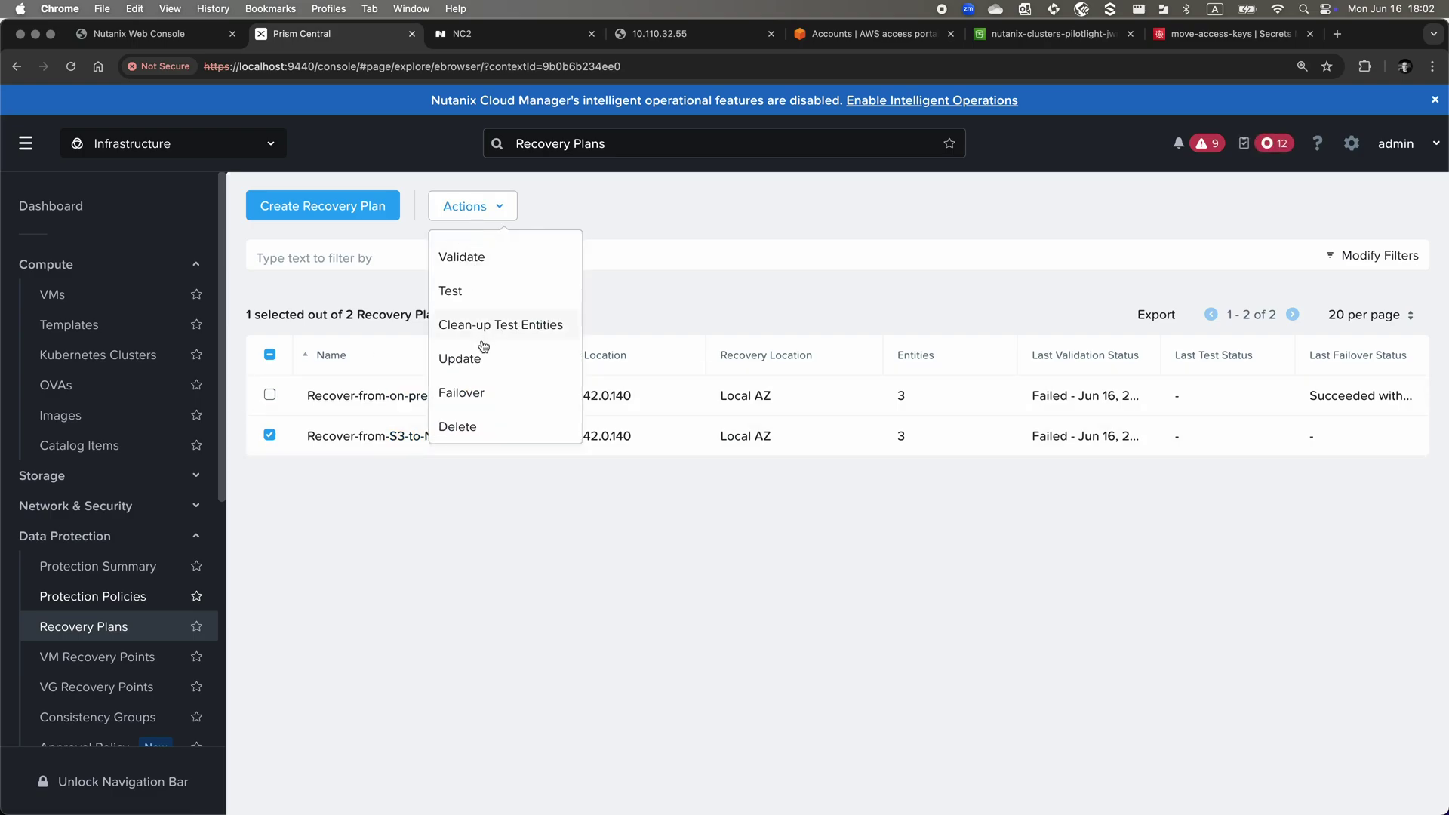
left_click(493, 391)
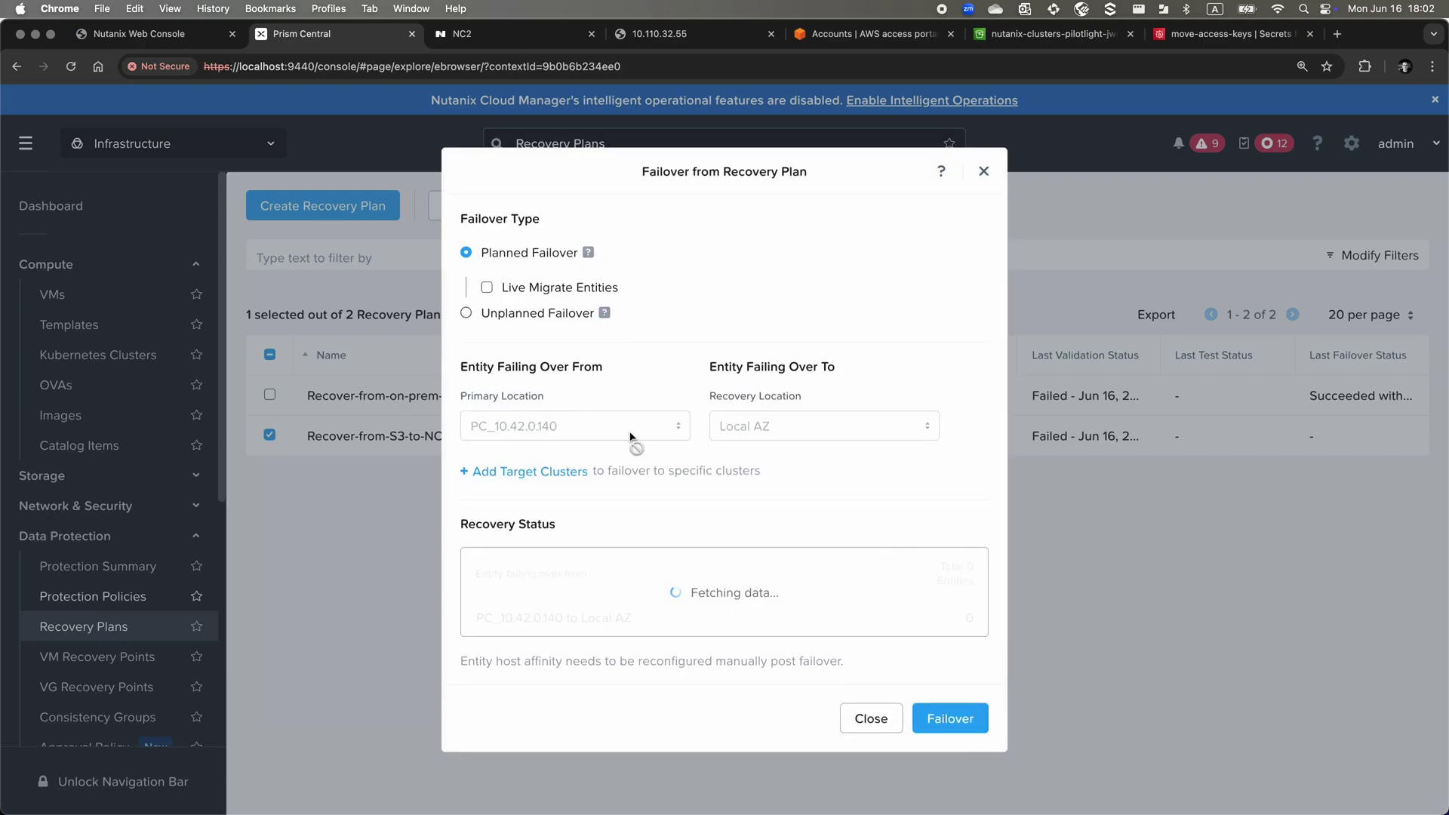
left_click(755, 487)
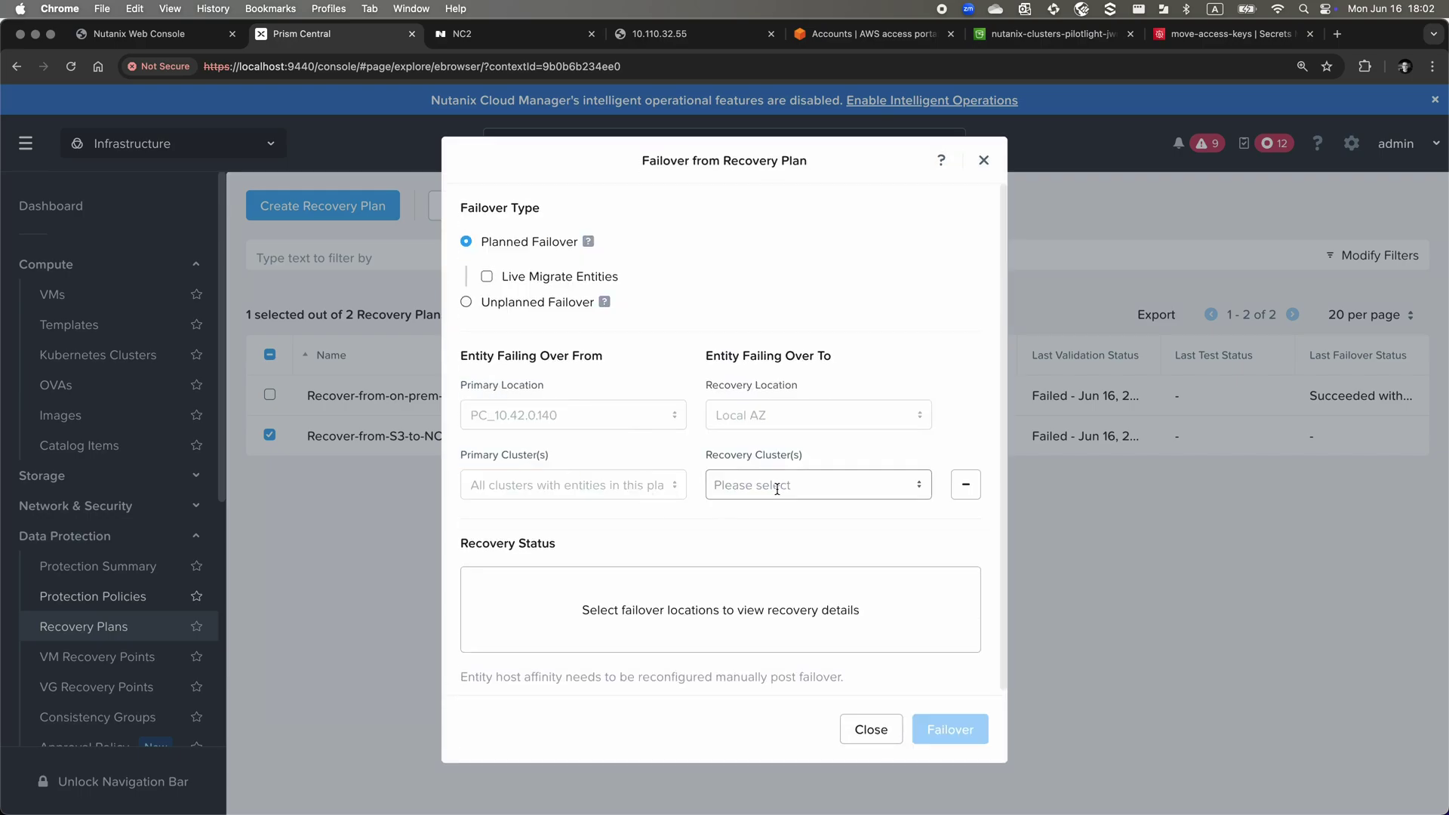
left_click(787, 521)
left_click(989, 560)
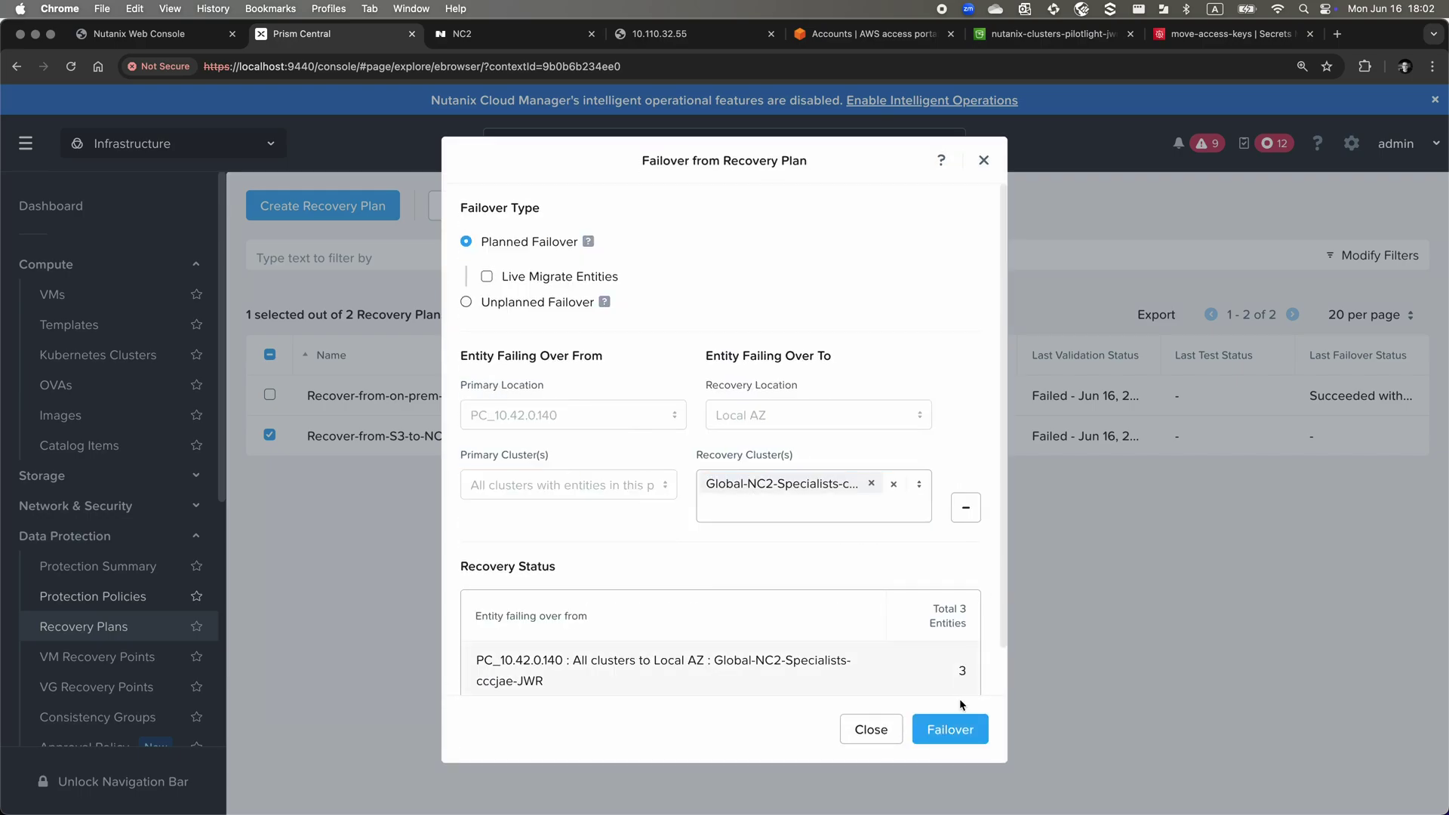
Confirm the failover with the copied confirmation word, execute despite warnings, and view the VM list
left_click(953, 730)
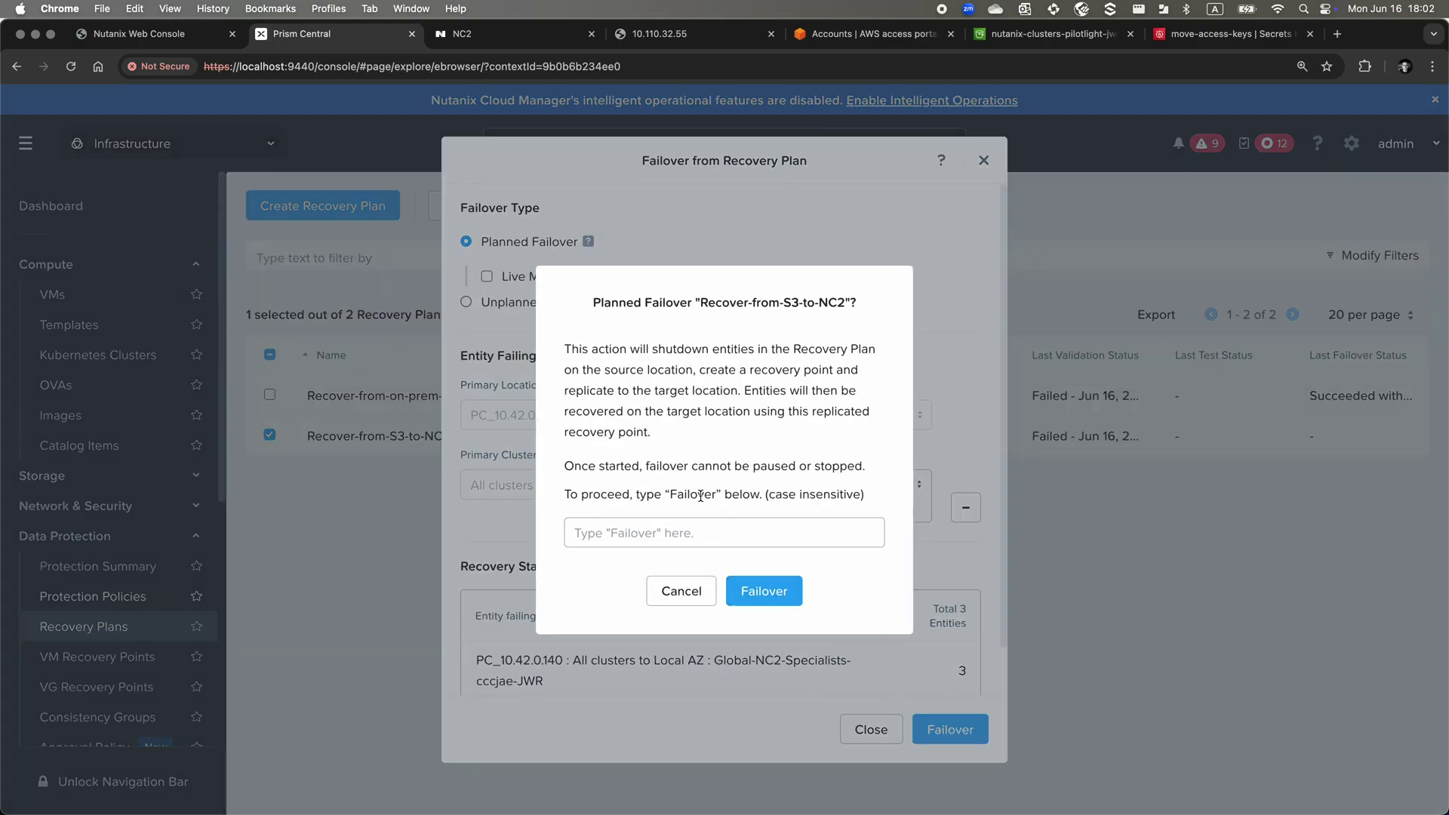
double_click(700, 495)
key("super+c")
left_click(725, 532)
key("super+v")
left_click(748, 583)
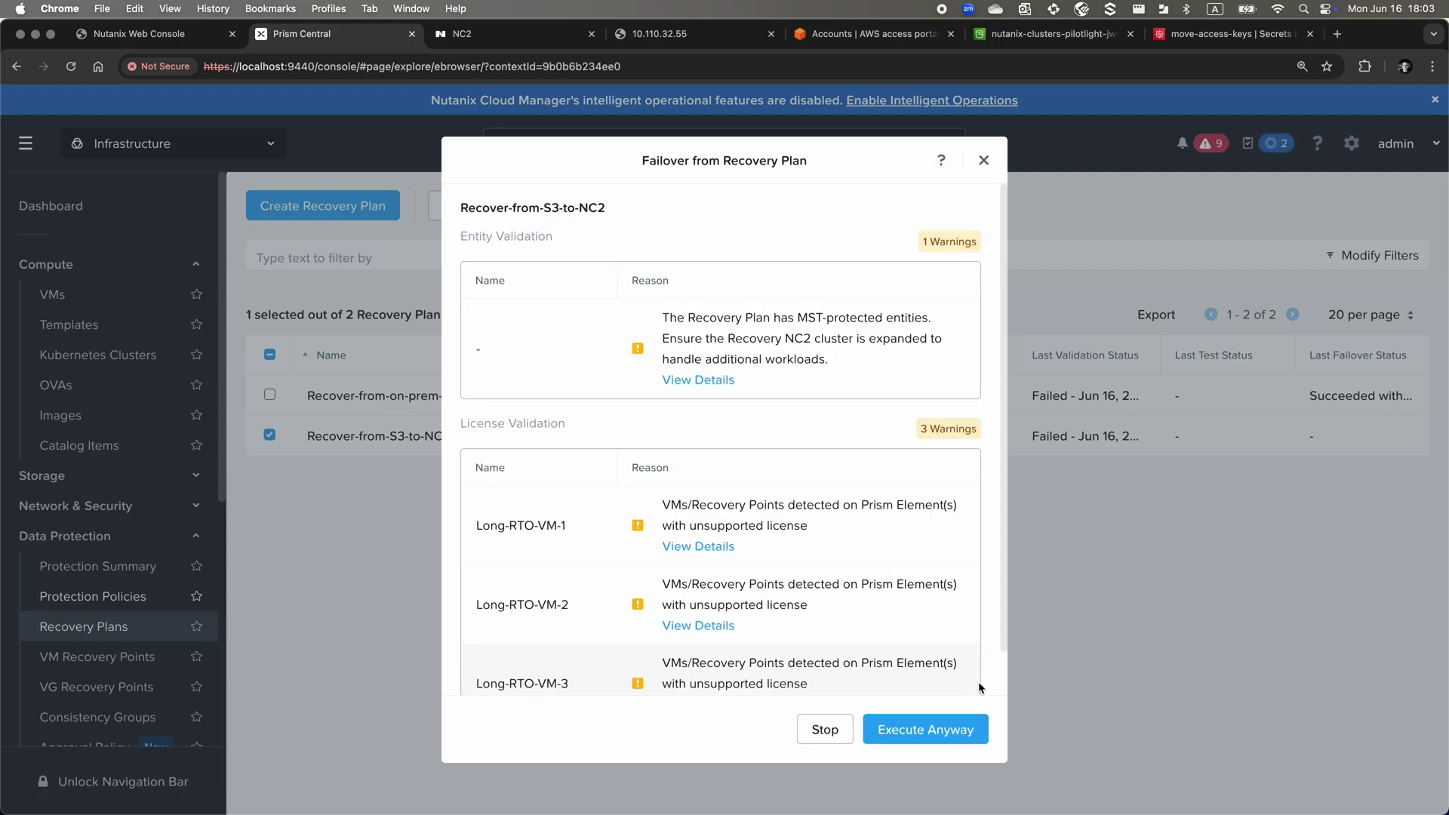
left_click(957, 726)
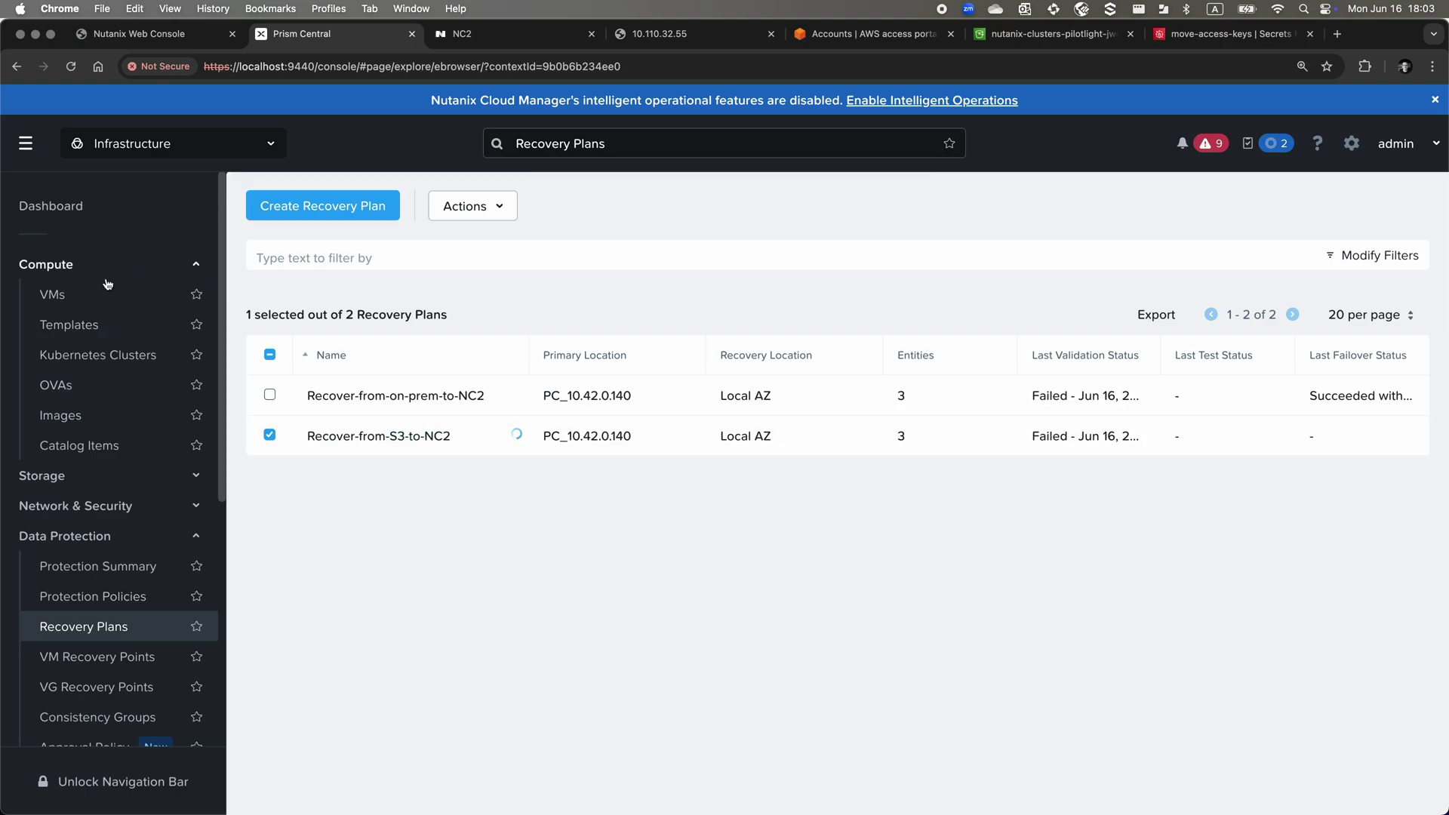
left_click(74, 301)
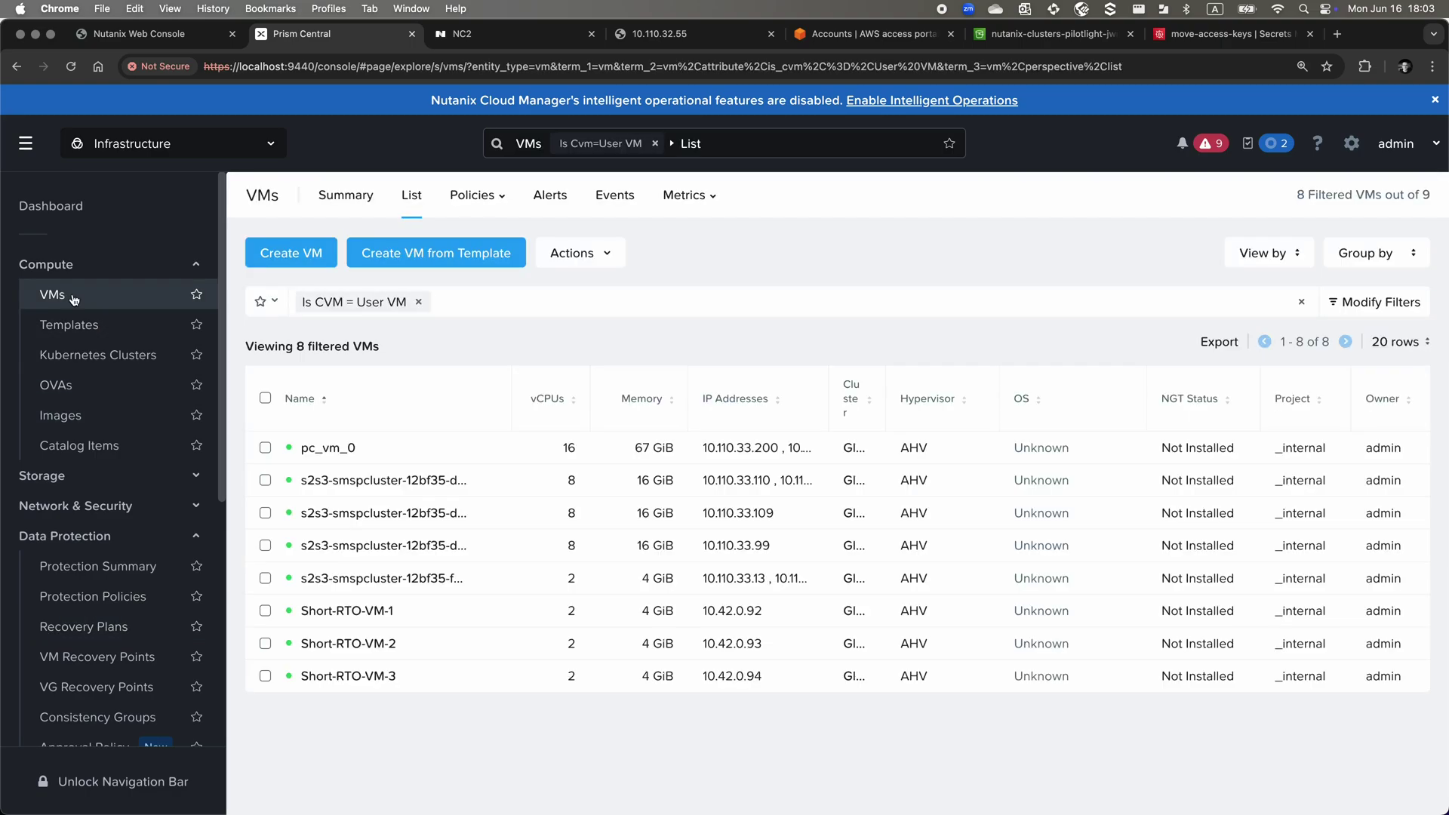
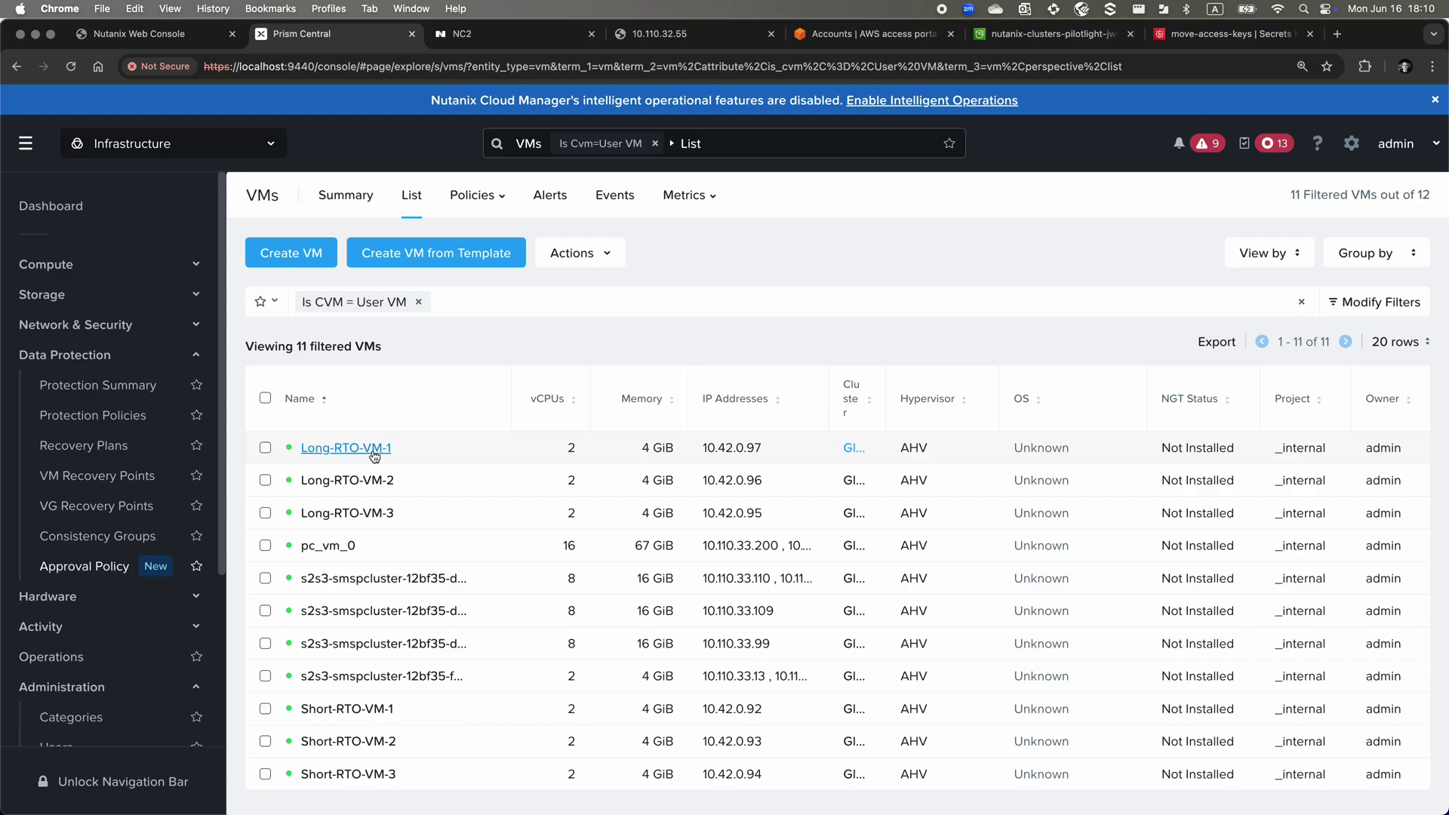
Open Long-RTO-VM-1's console, log in as ubuntu, and widen the console window
left_click(265, 448)
left_click(580, 253)
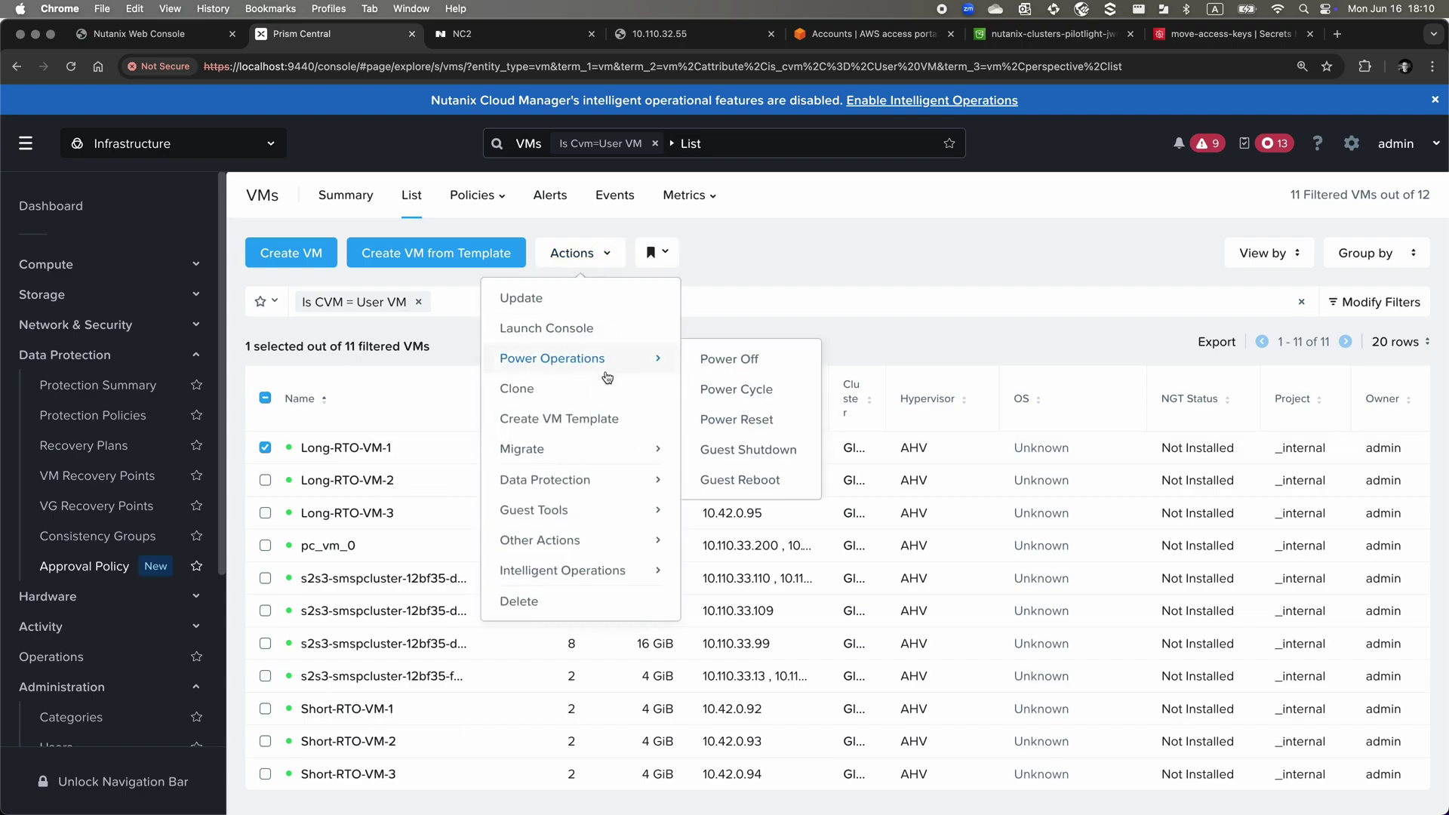
left_click(586, 337)
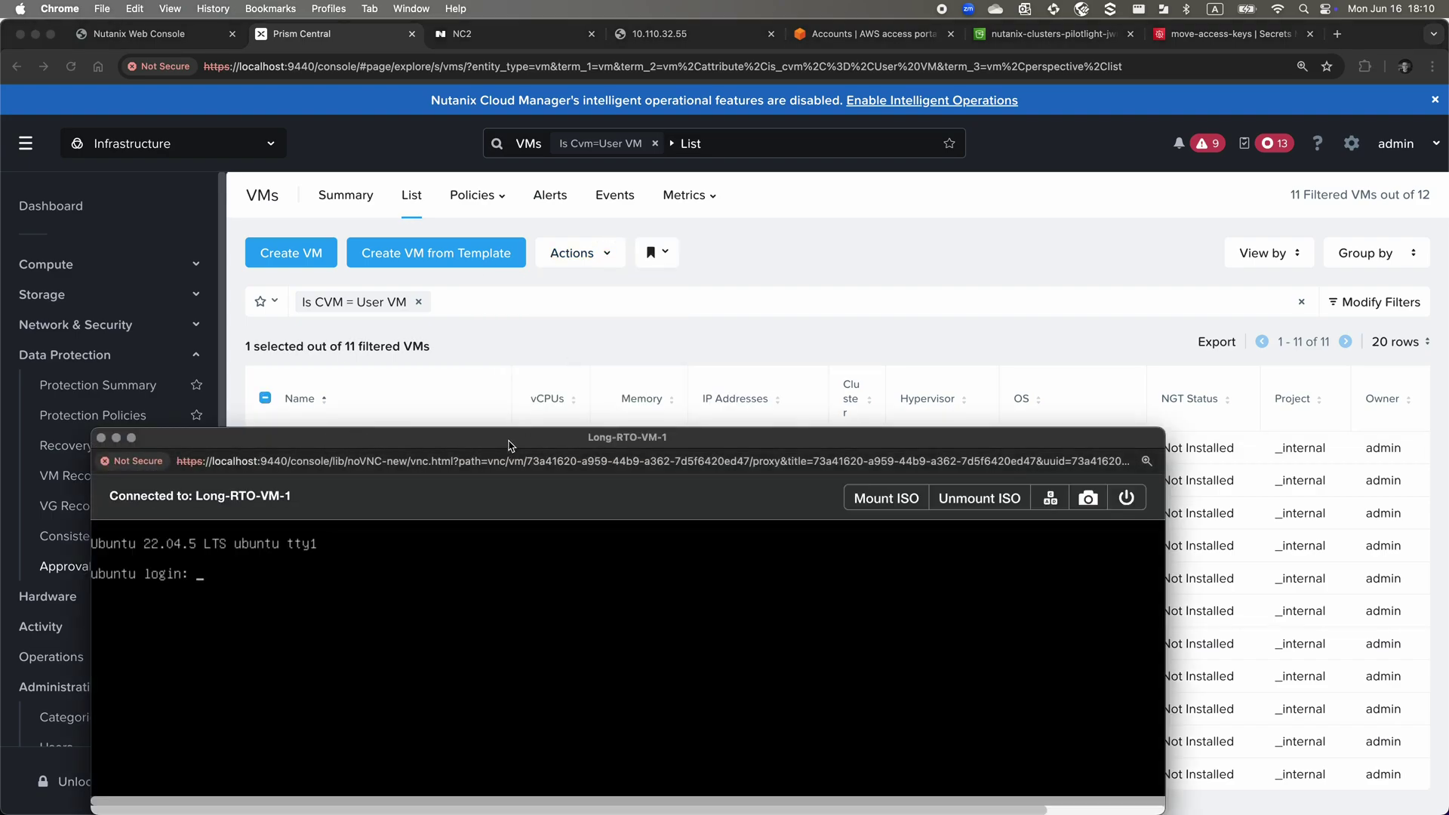
left_click_drag(529, 412, 539, 72)
type("ubuntu login: ubuntu")
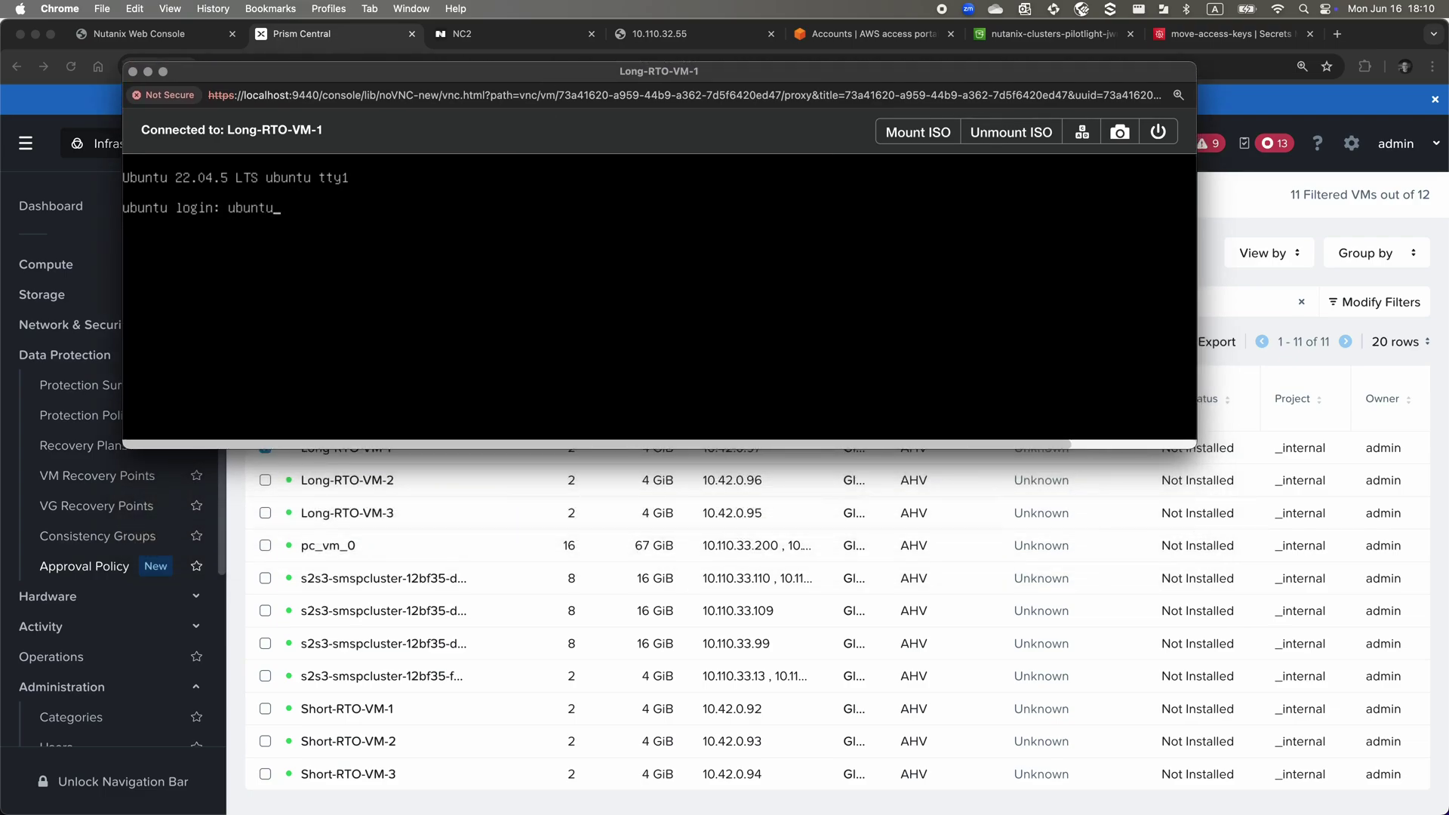
key("Return")
key("Return")
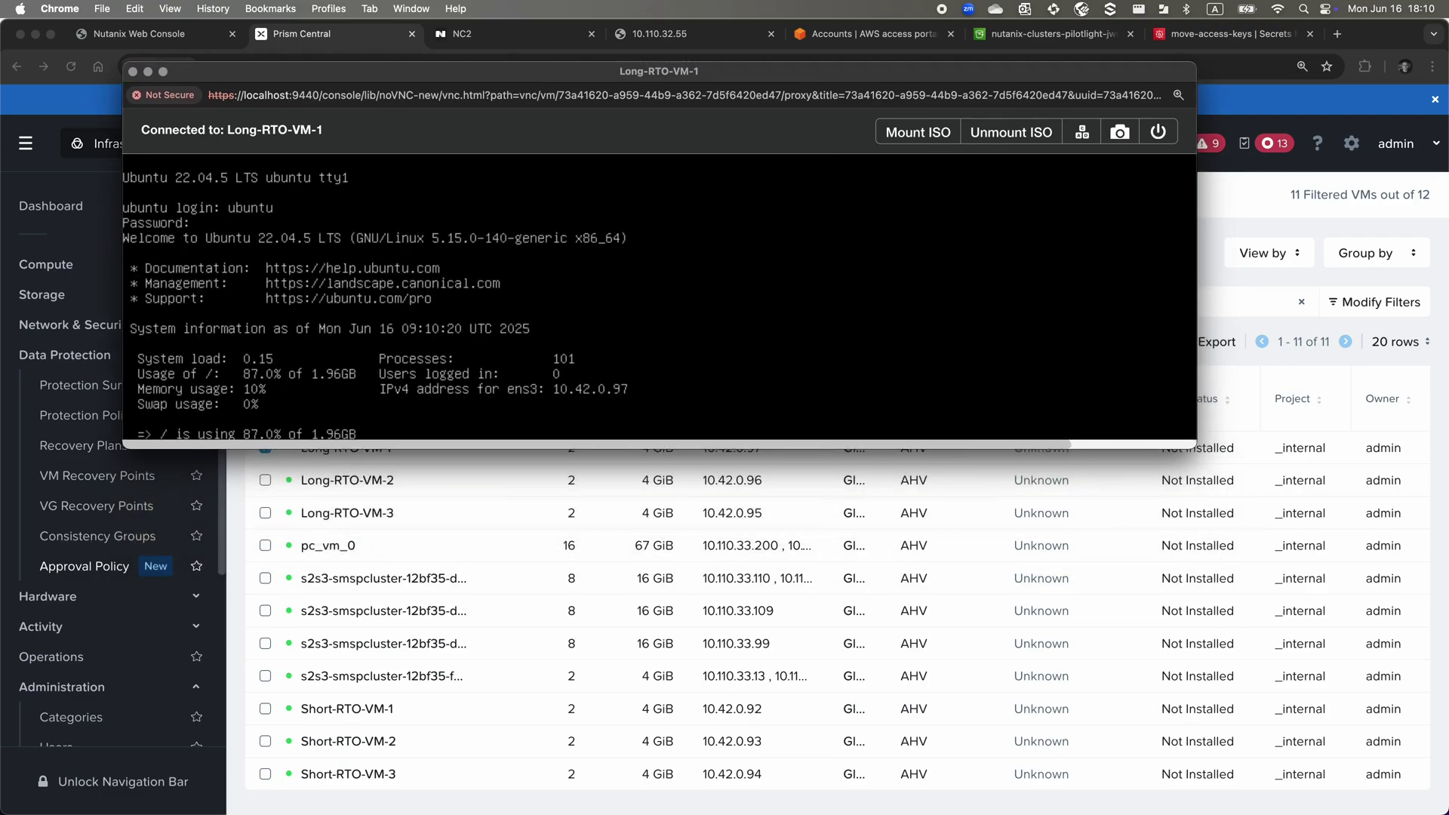
left_click_drag(1199, 448, 1357, 437)
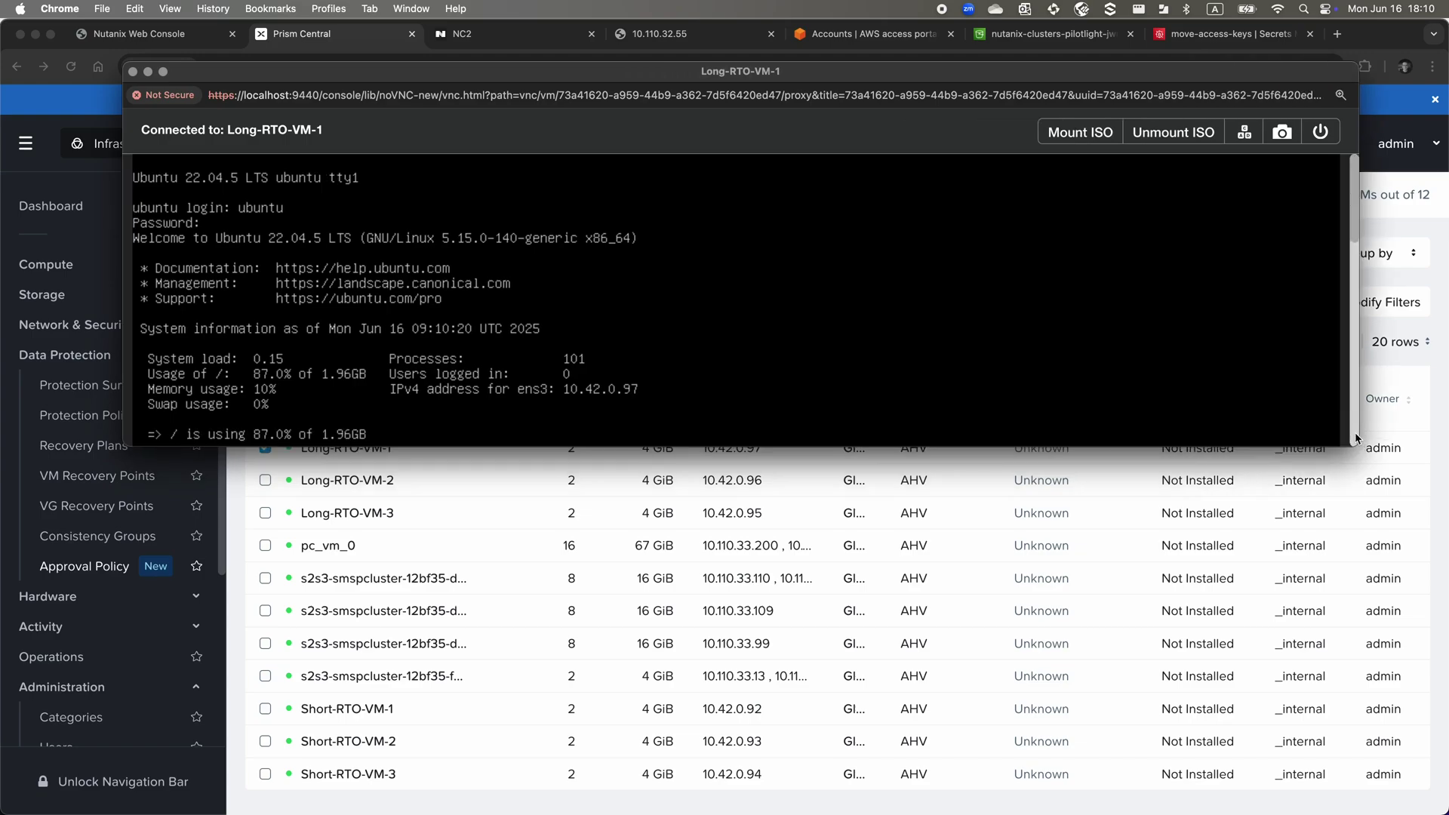
Create new-file-01 to new-file-10 with a for loop touching each, and list them with ls -l
type("ls -l")
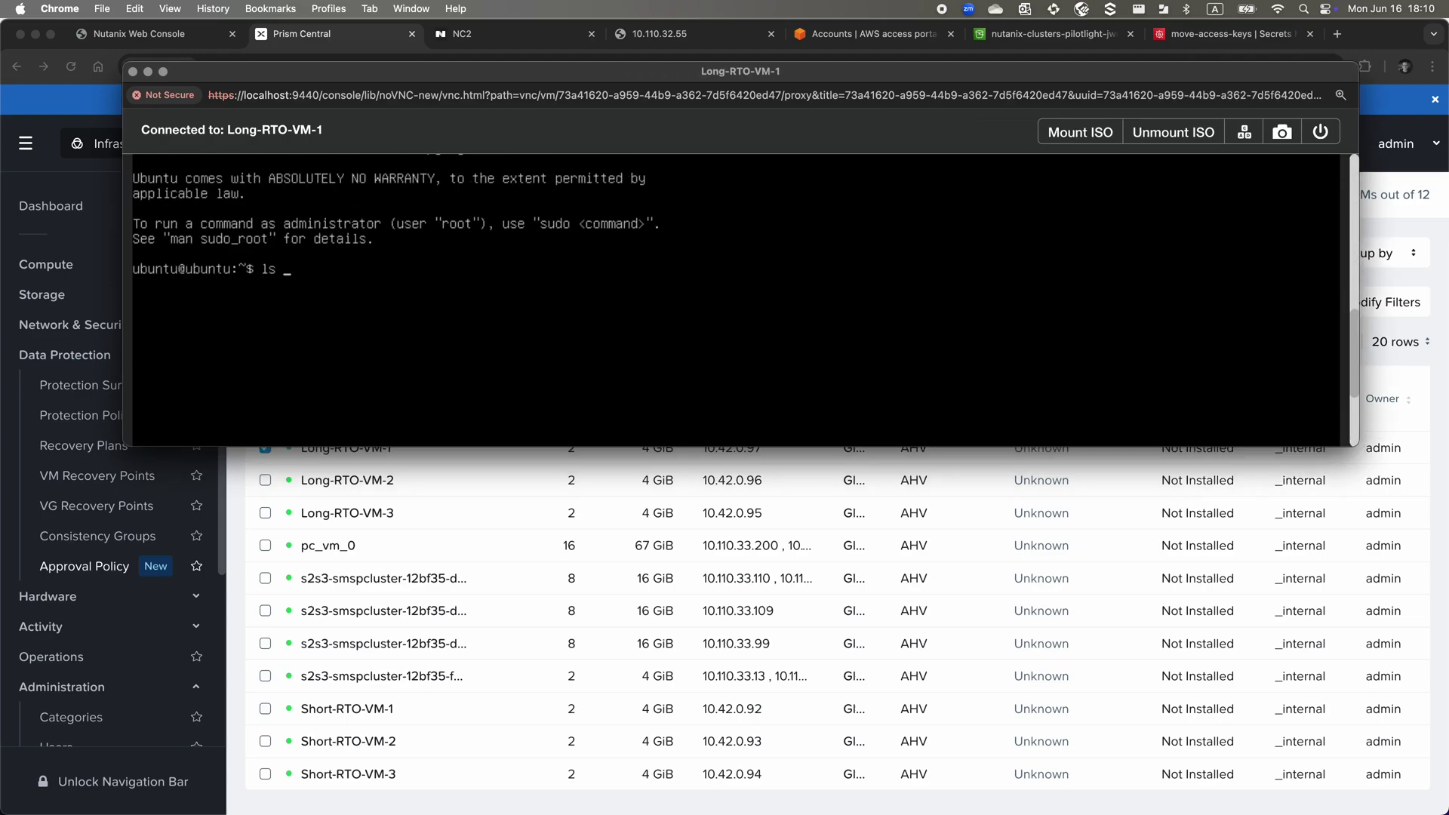
key("Return")
type("for i in")
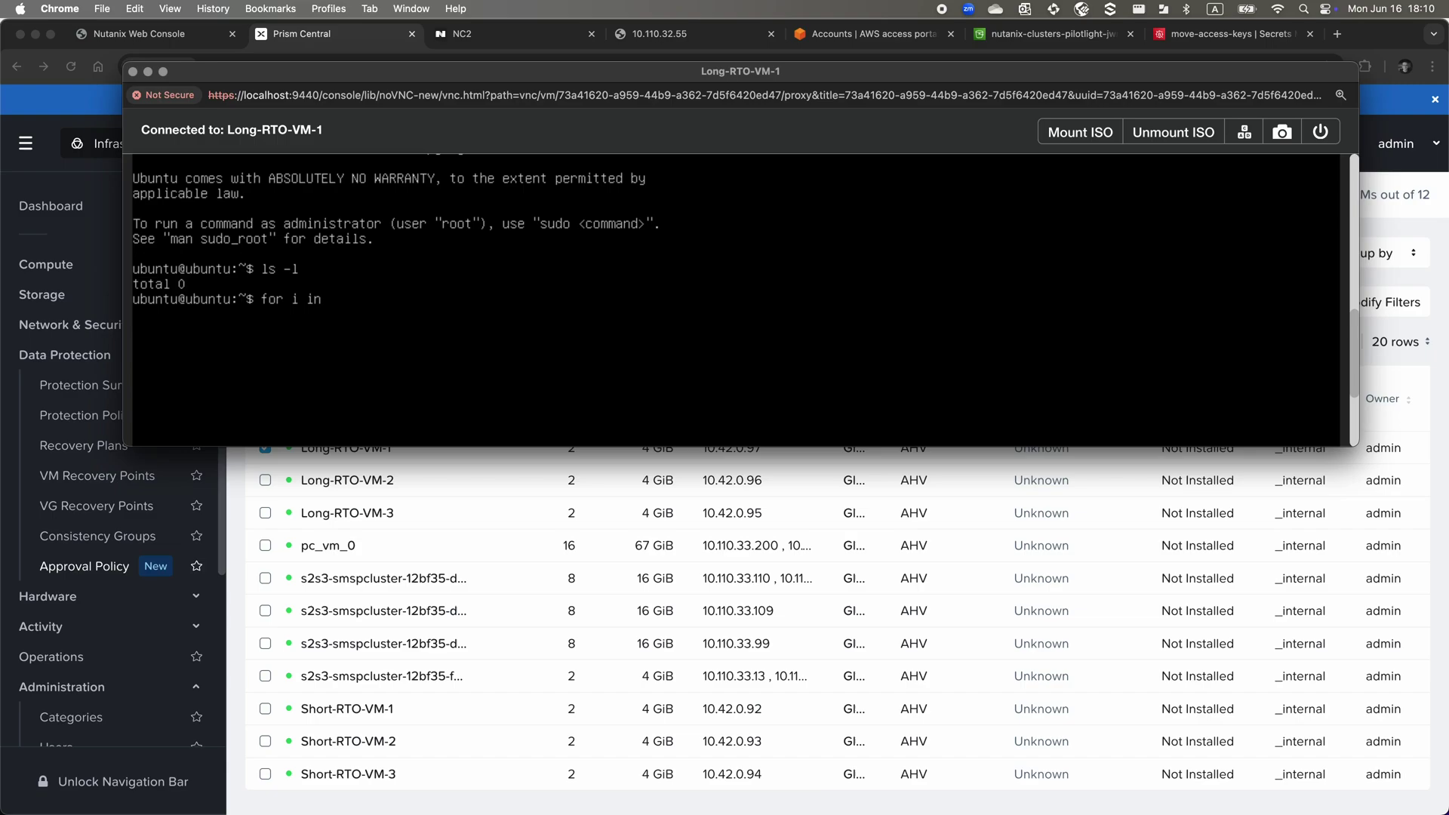
type(" {01..10}")
key("Return")
type("do")
key("Return")
type("touch new-file-$i")
key("Return")
type("done")
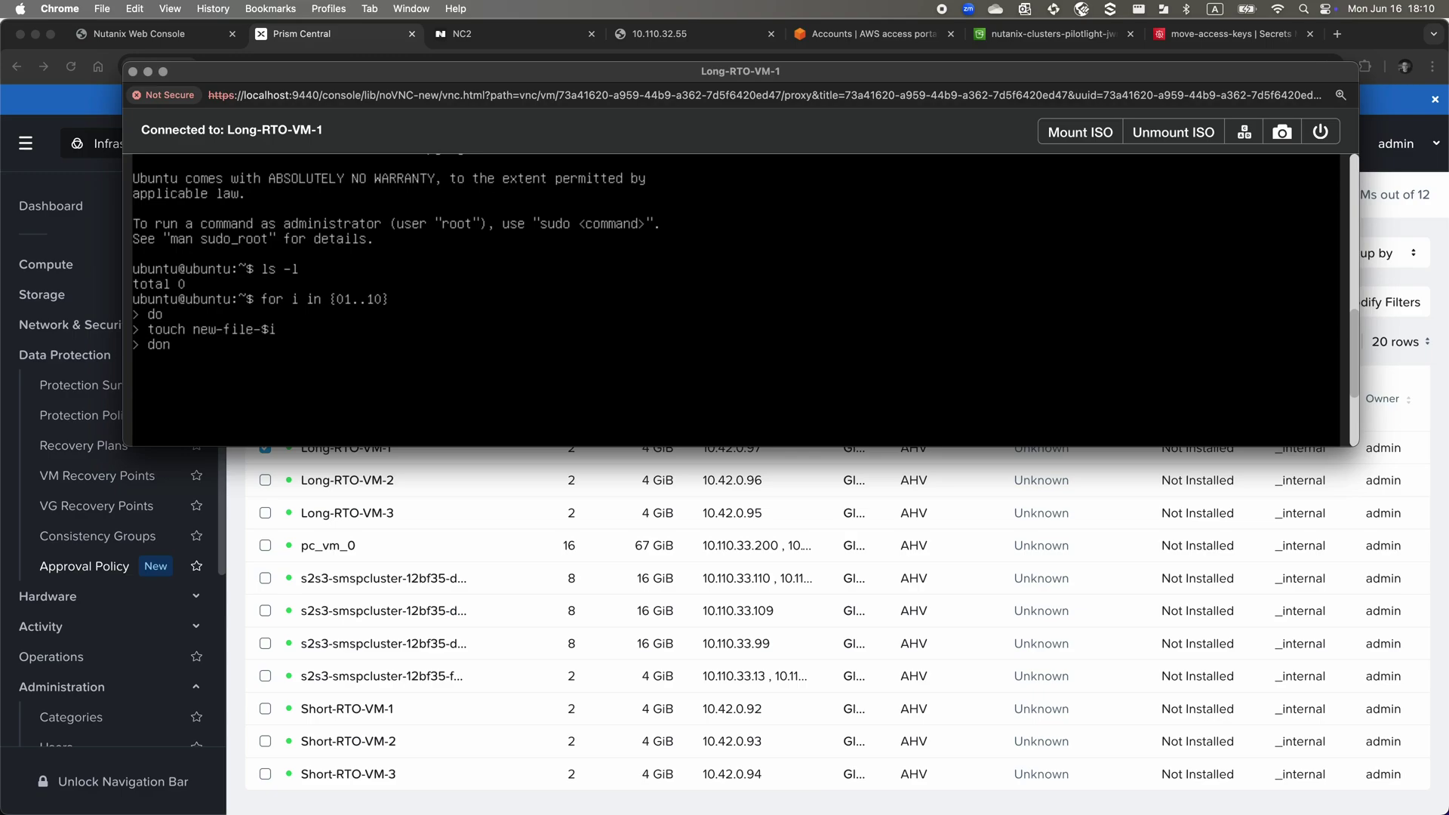
key("Return")
type("ls -l")
key("Return")
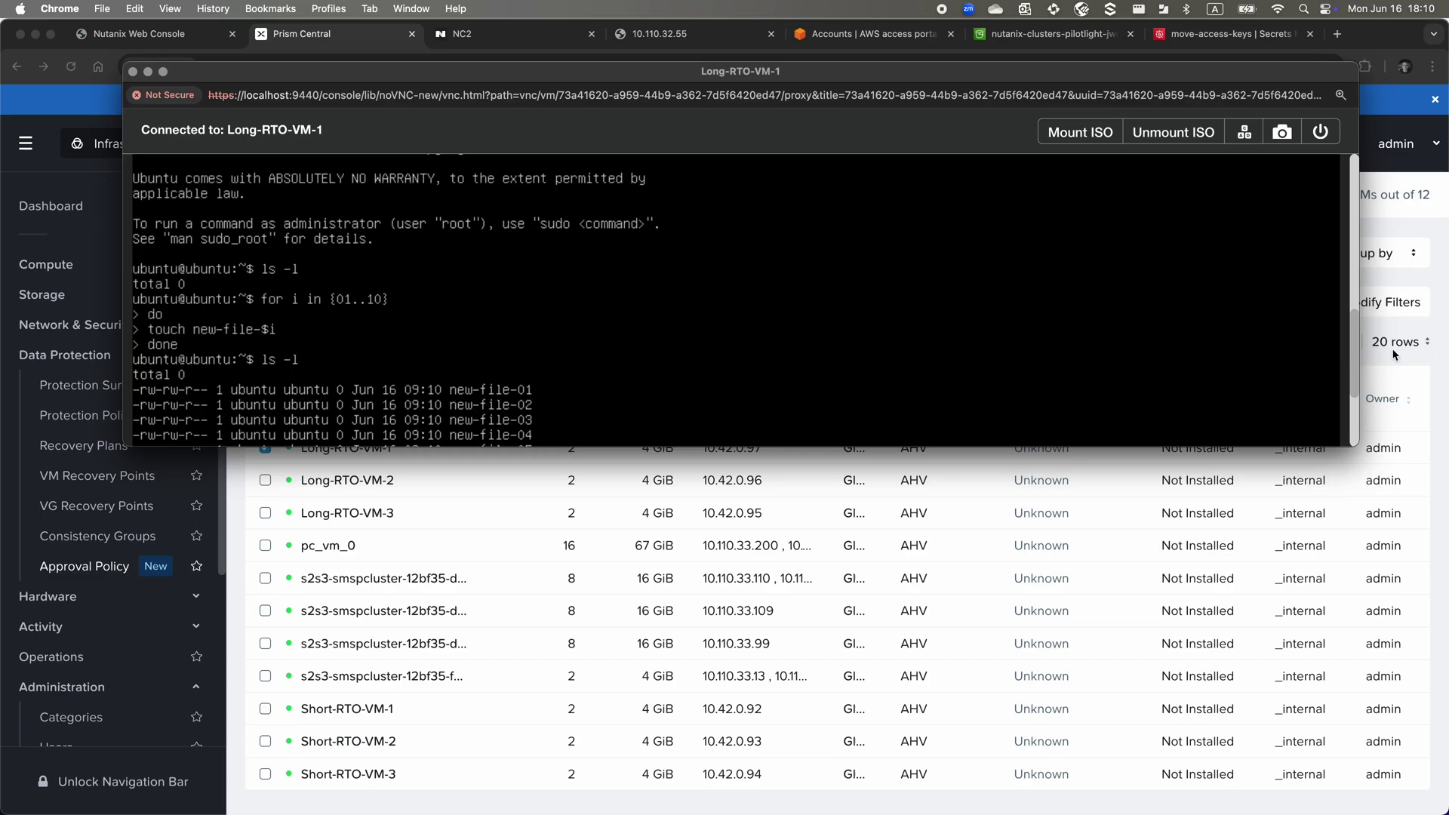
Log out of the VM shell with exit and close the console window
scroll(1357, 420, "down", 5)
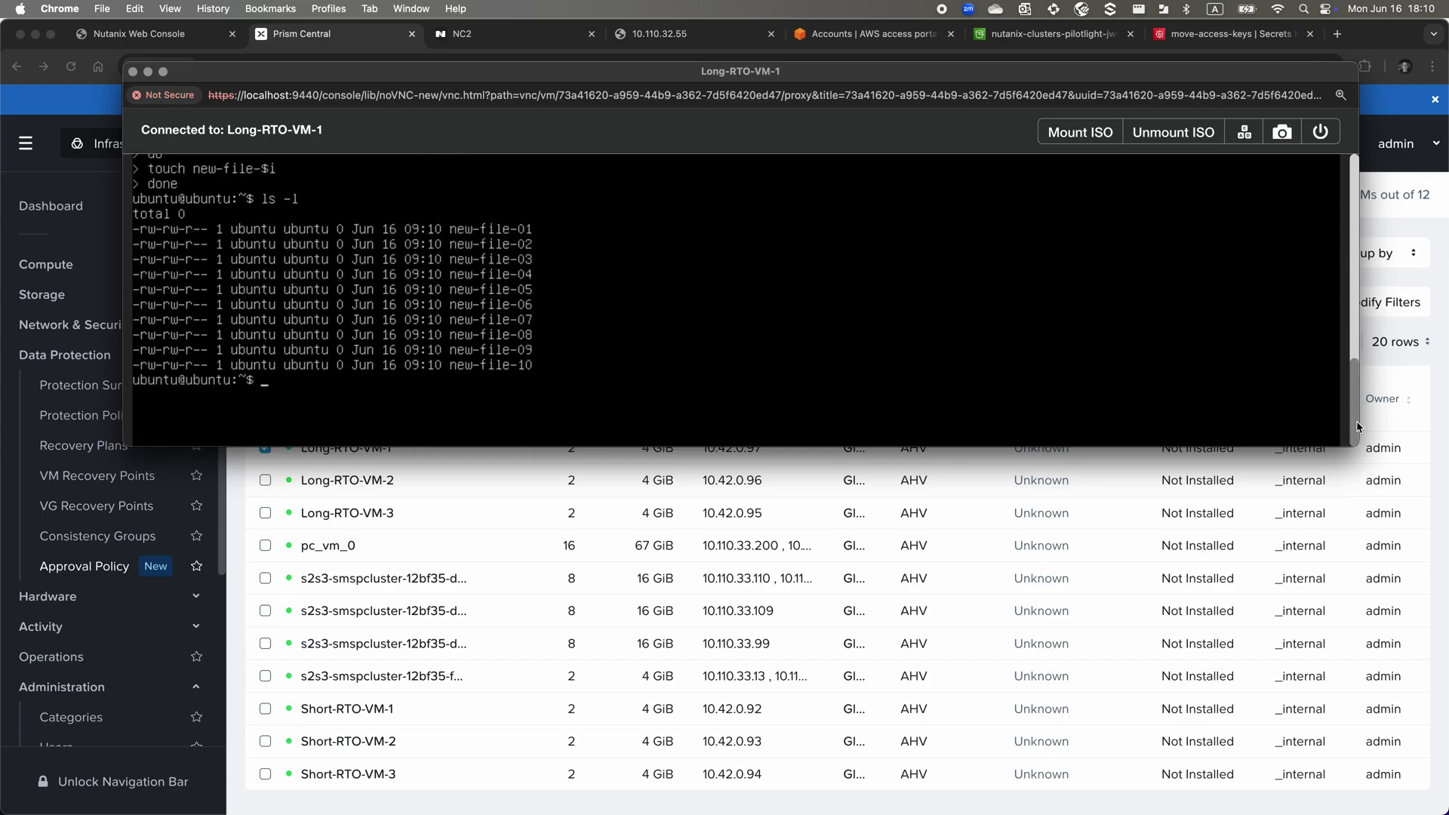
type("exit")
key("Return")
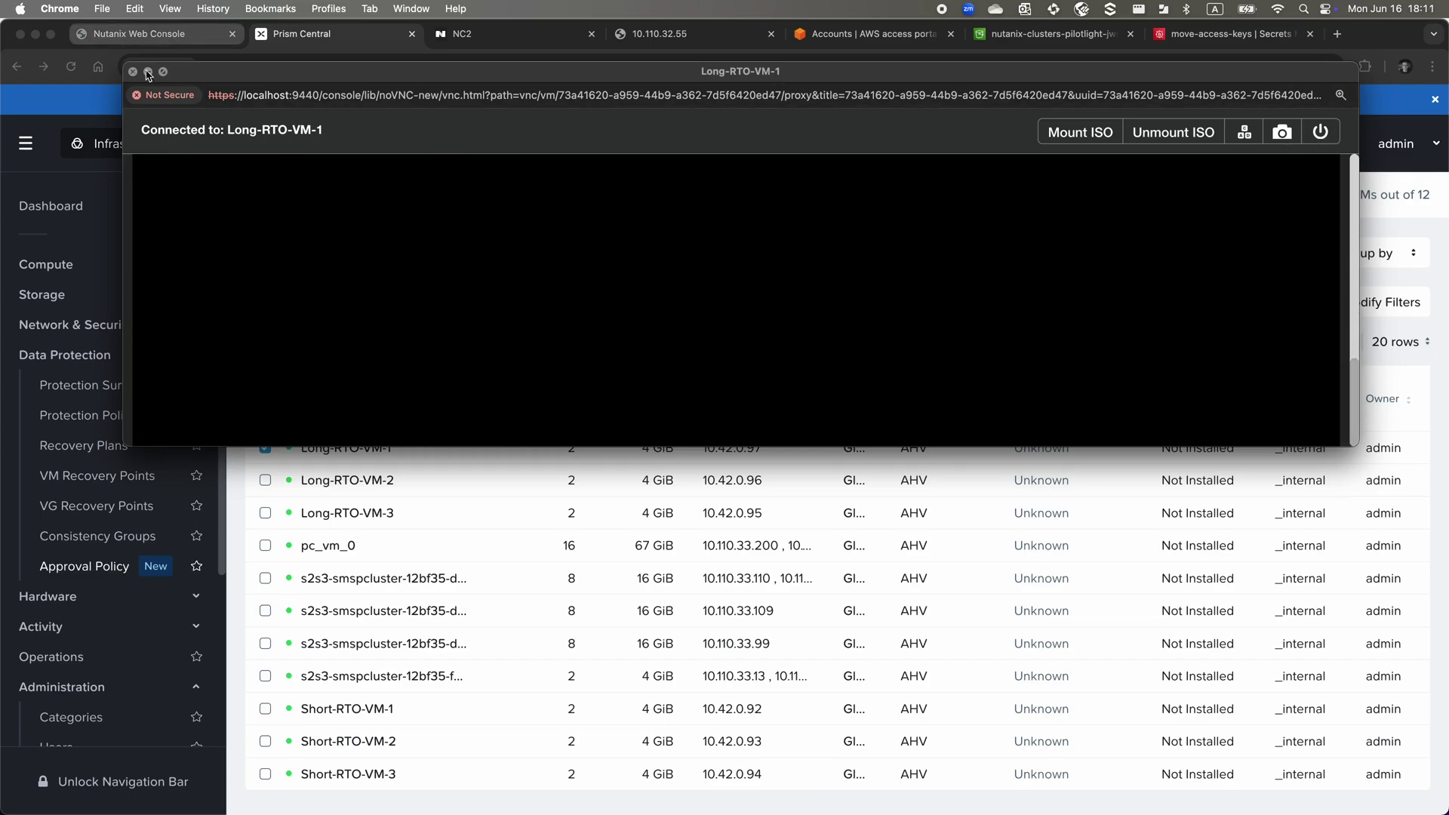
left_click(148, 72)
Set up a failover of Recover-from-S3-to-NC2 with VRTX35 as the recovery cluster
left_click(265, 448)
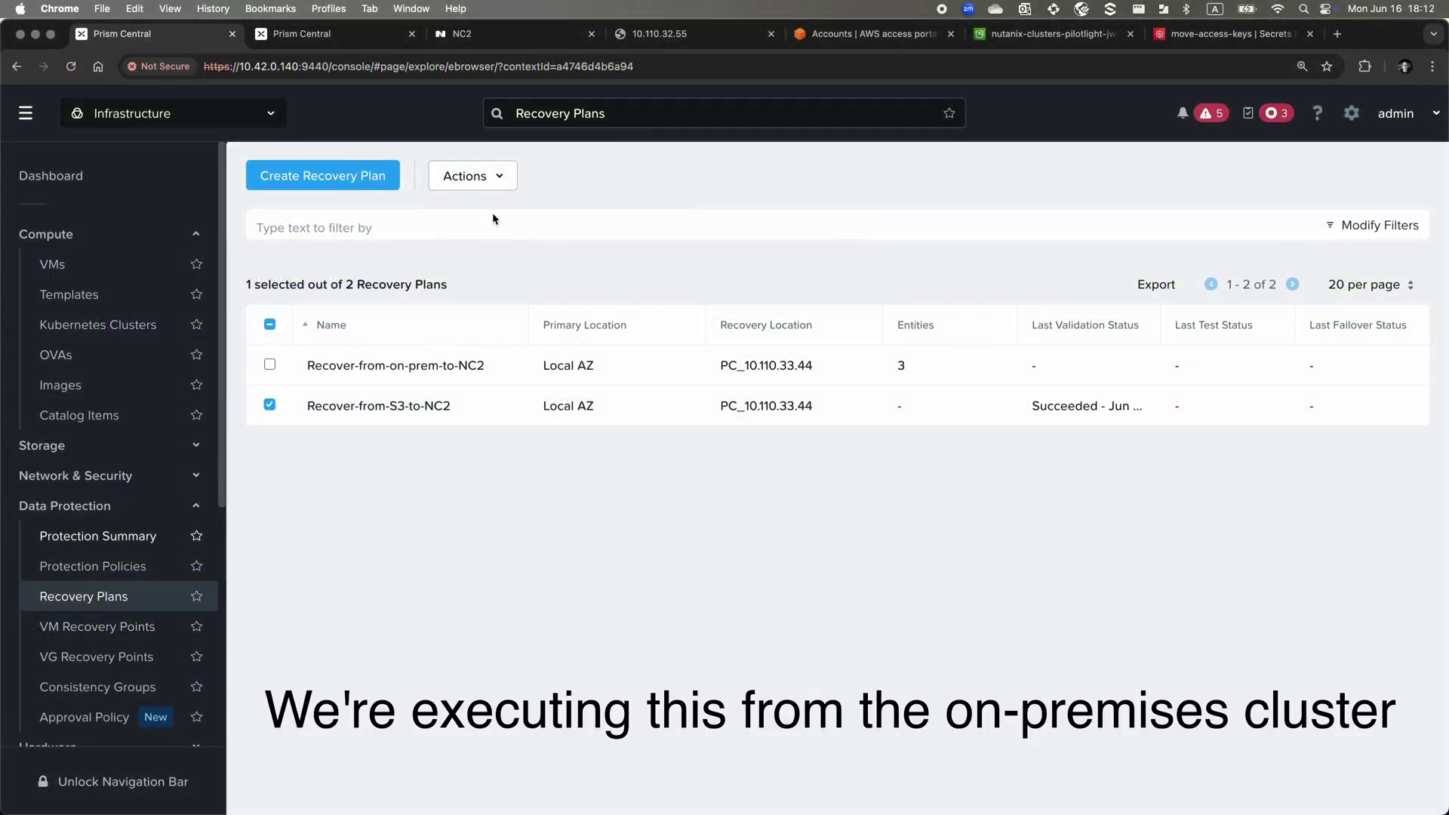
left_click(490, 180)
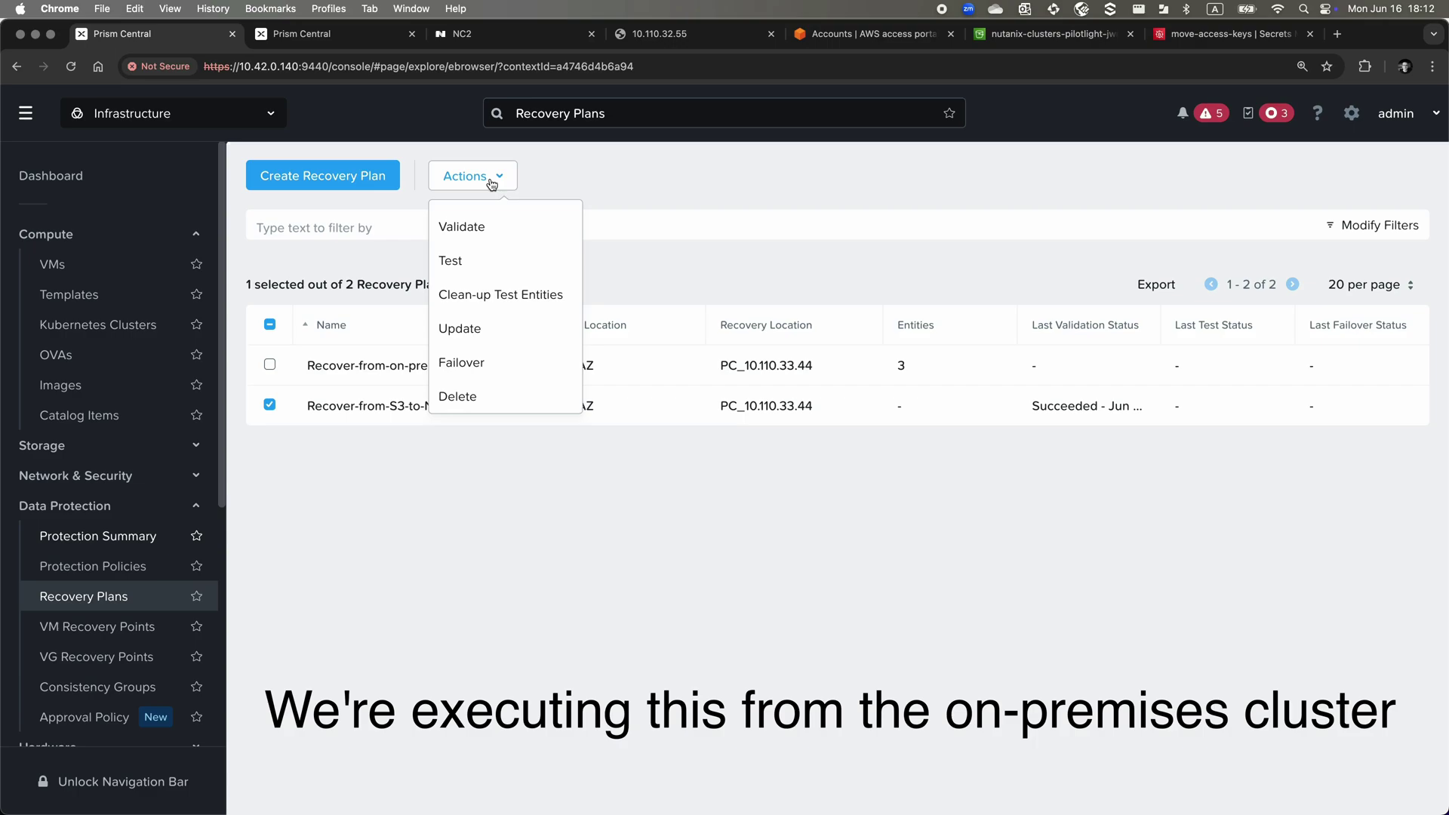
left_click(476, 368)
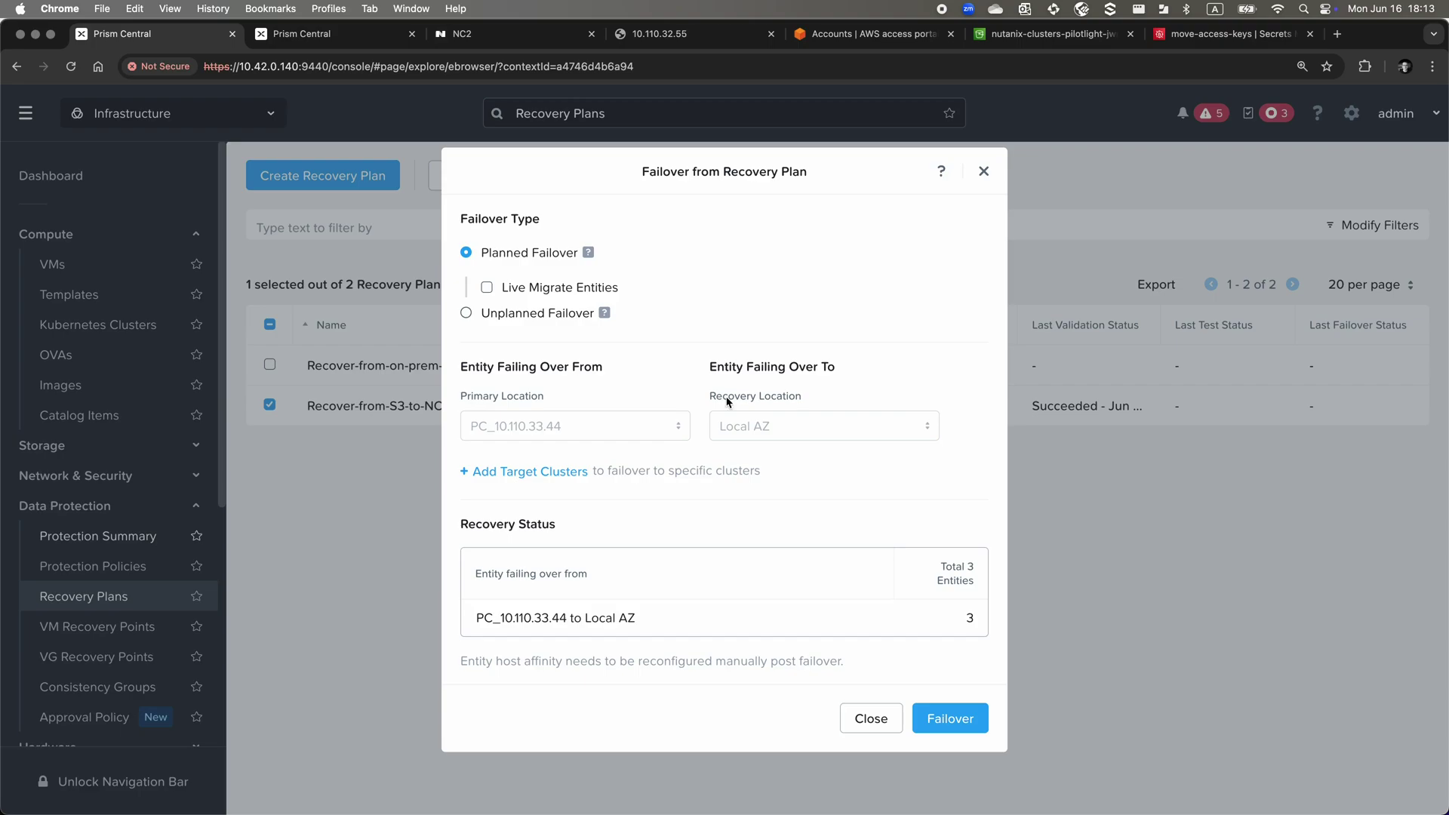
left_click(554, 474)
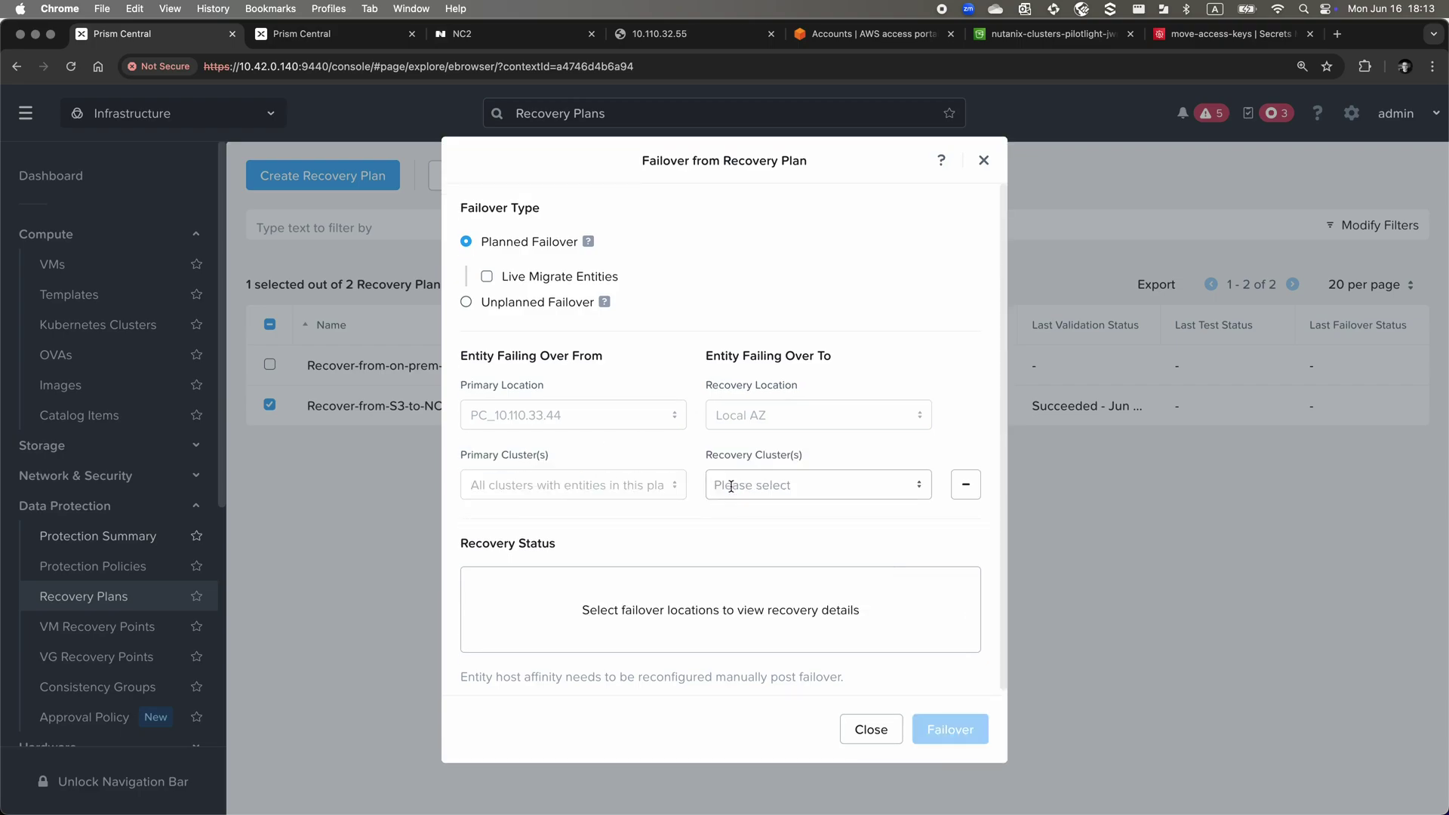
left_click(750, 484)
left_click(723, 522)
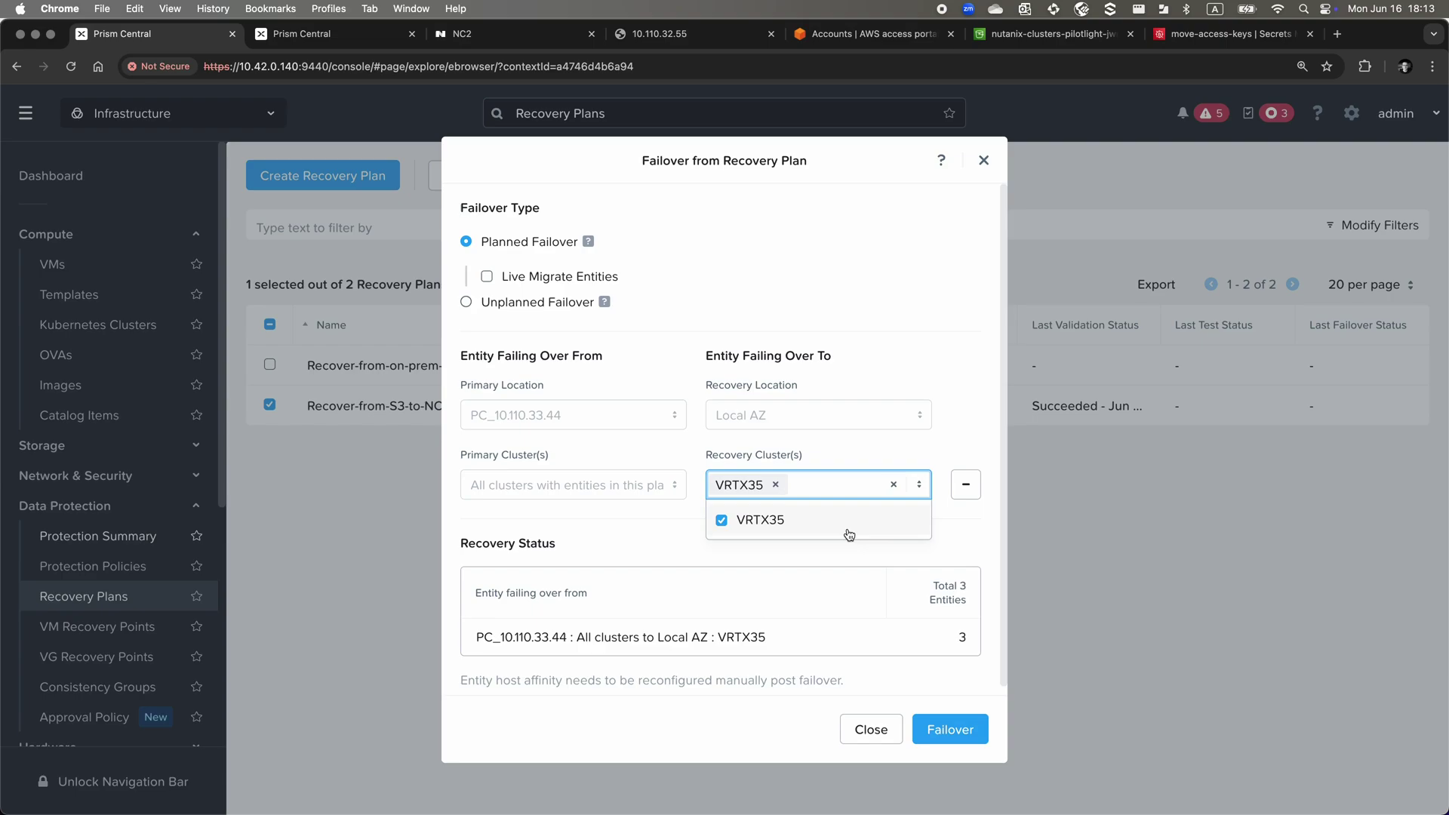
left_click(939, 540)
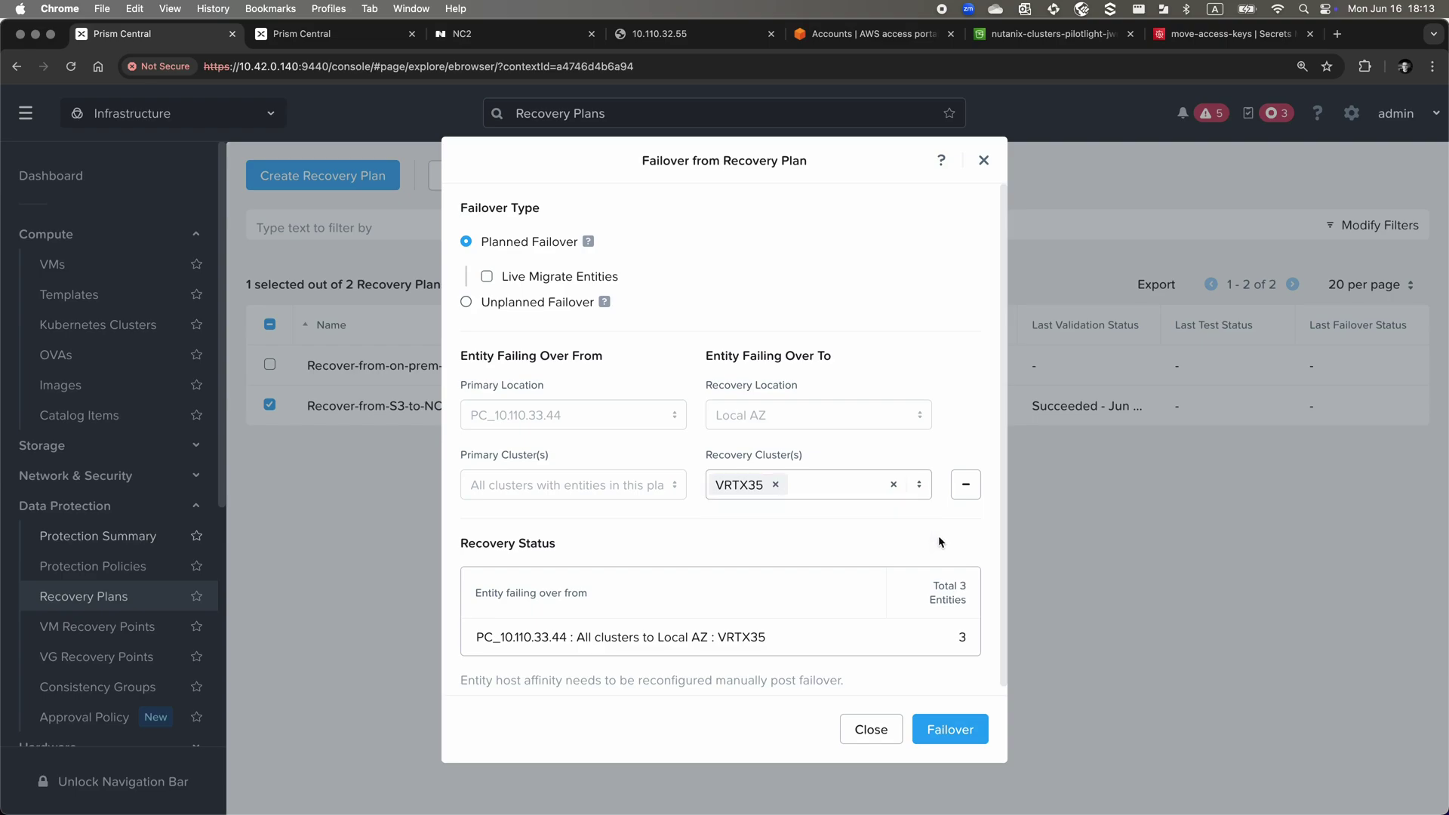
Launch the planned failover, pasting 'Failover' as the confirmation word
left_click(960, 730)
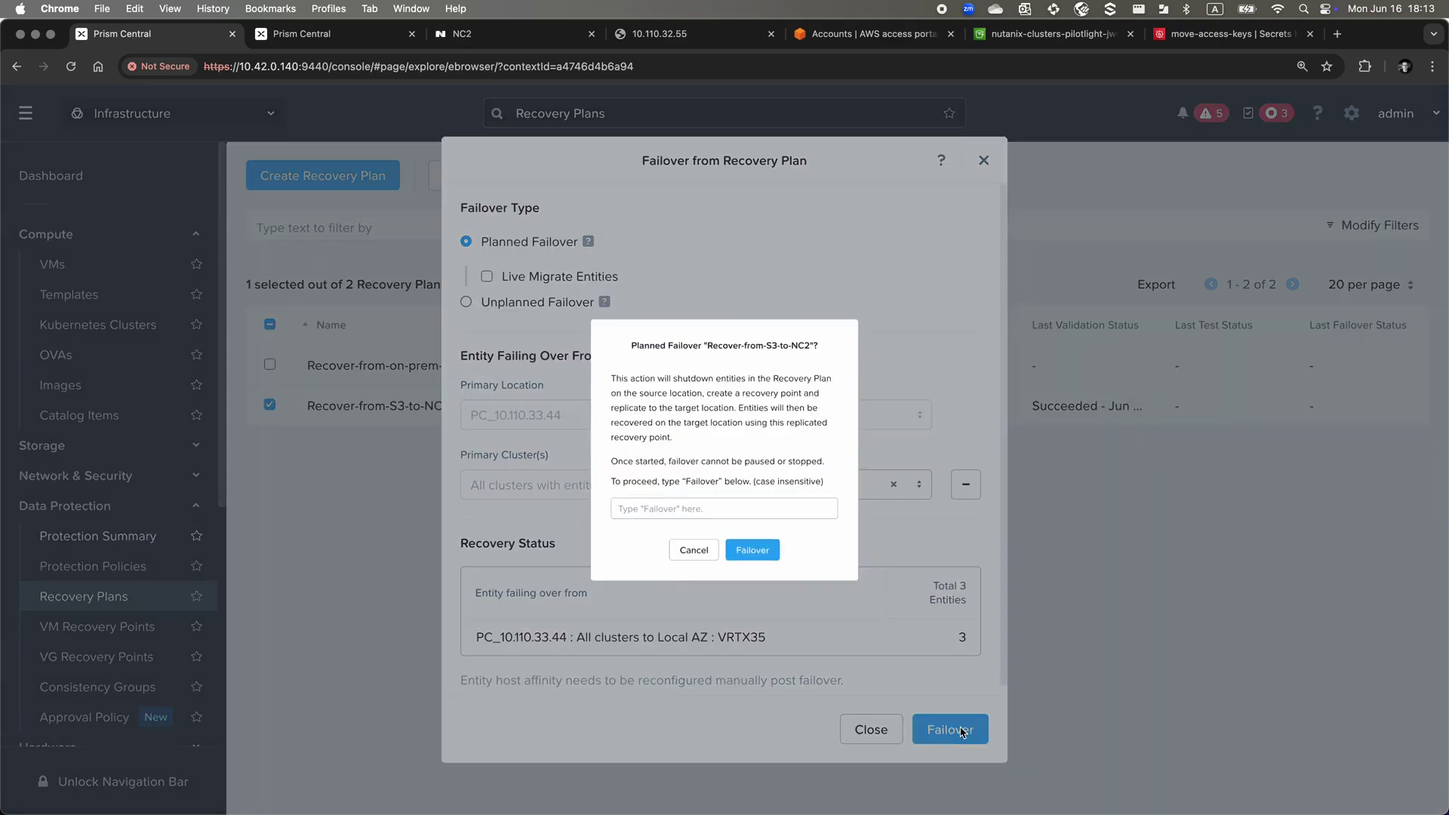
double_click(702, 494)
key("super+c")
left_click(696, 530)
key("super+v")
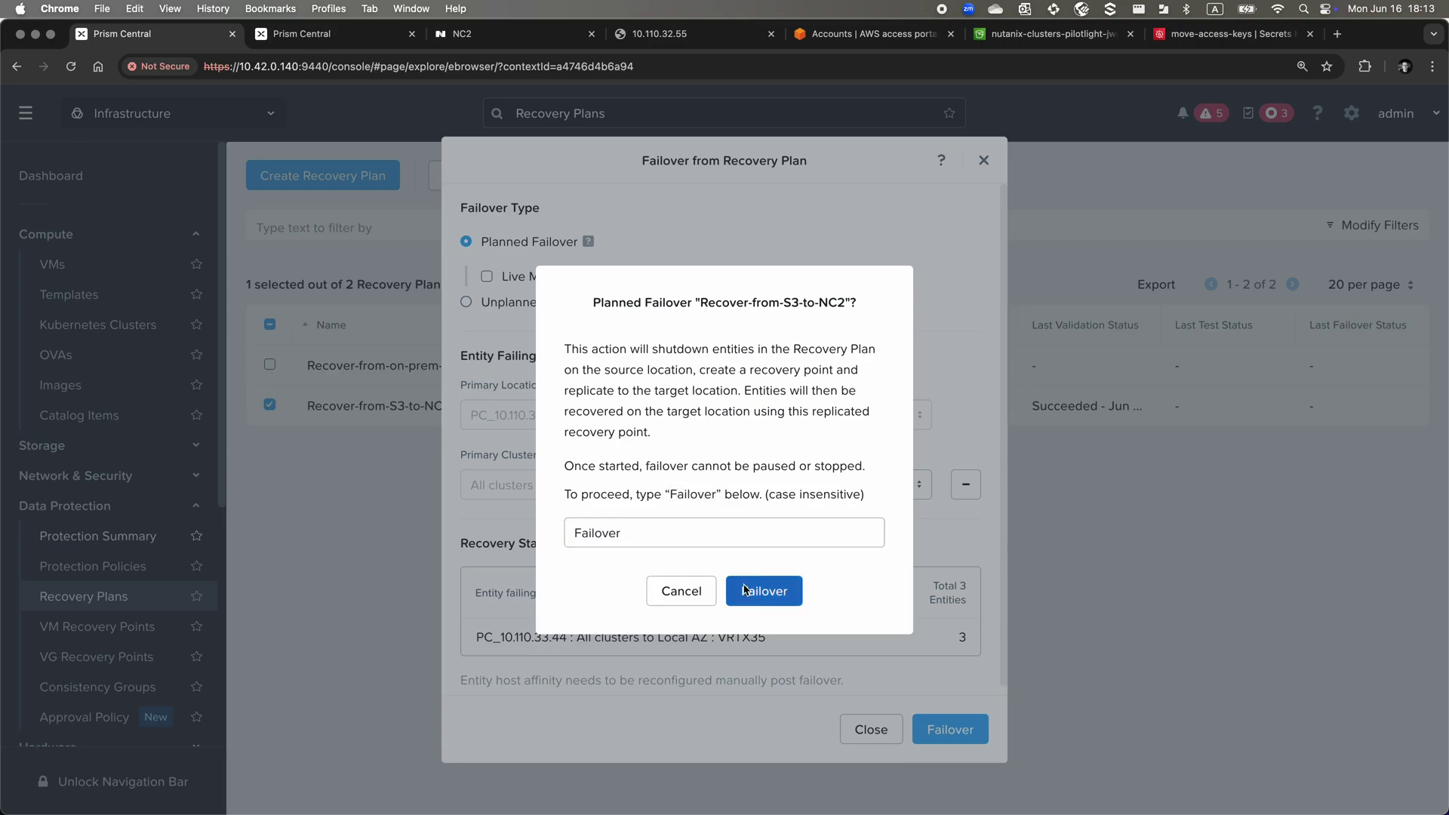
left_click(746, 591)
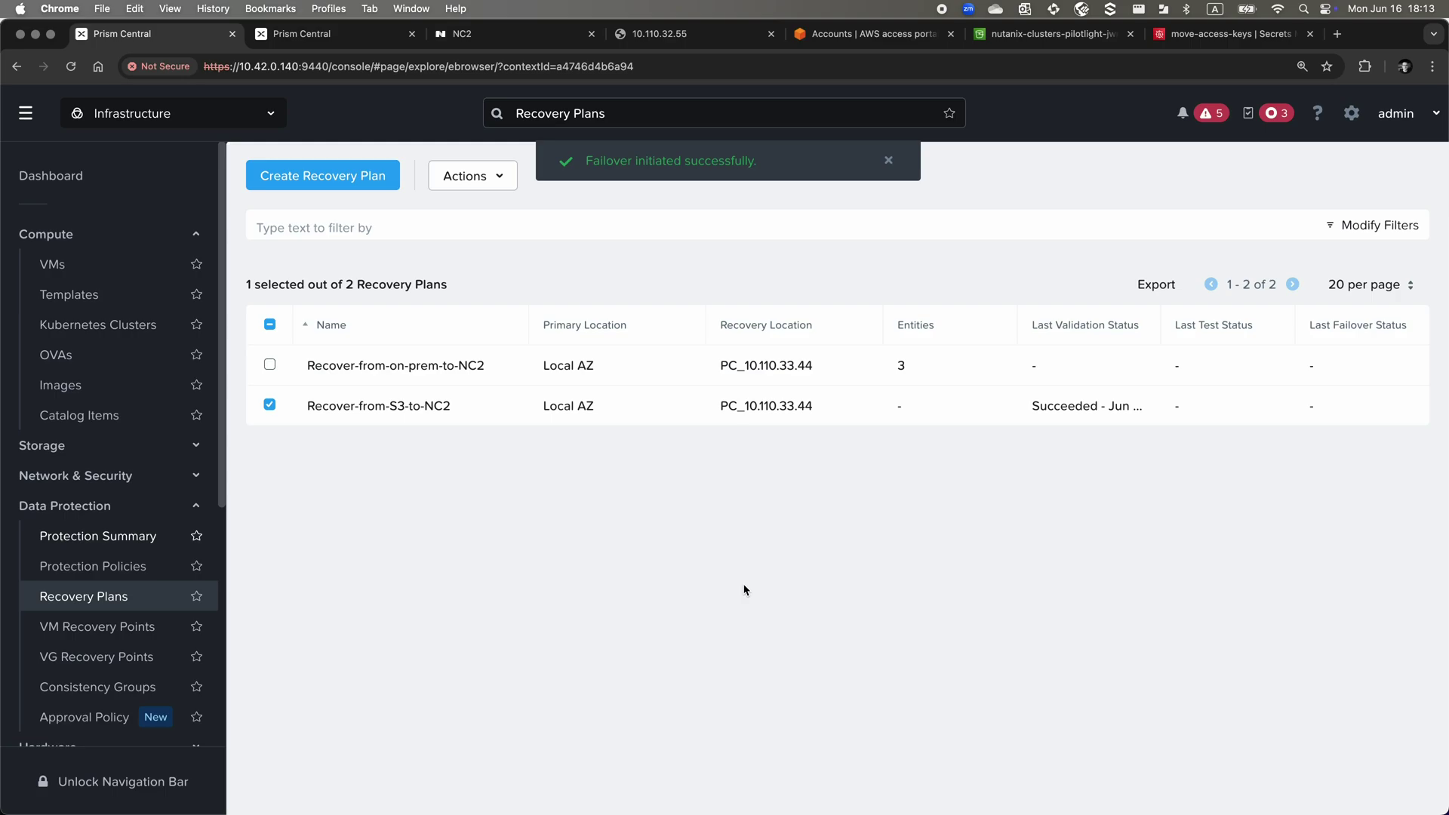
Open a console on the recovered Long-RTO-VM-1 from the VMs list and log in as ubuntu
left_click(93, 275)
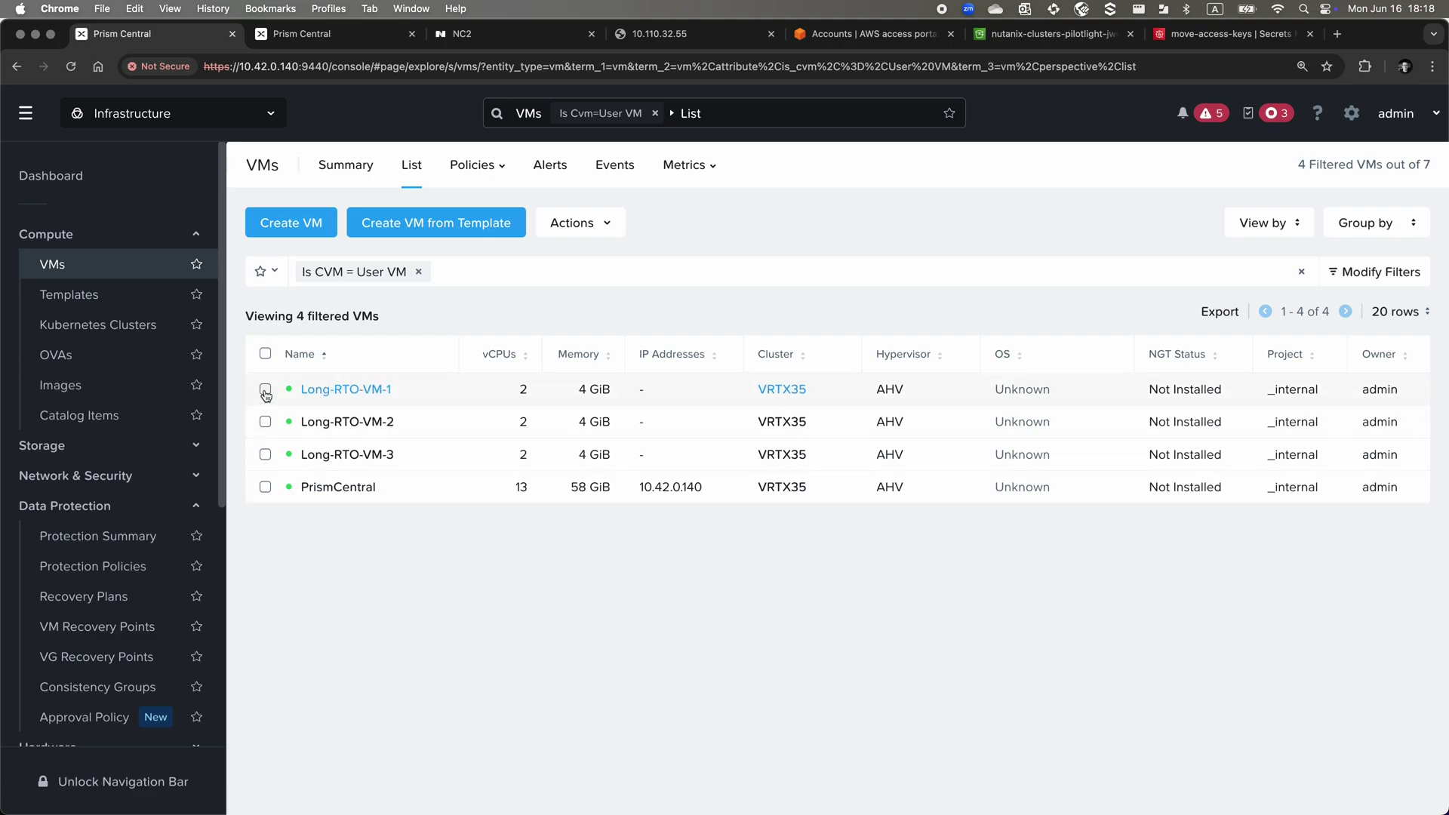
left_click(265, 391)
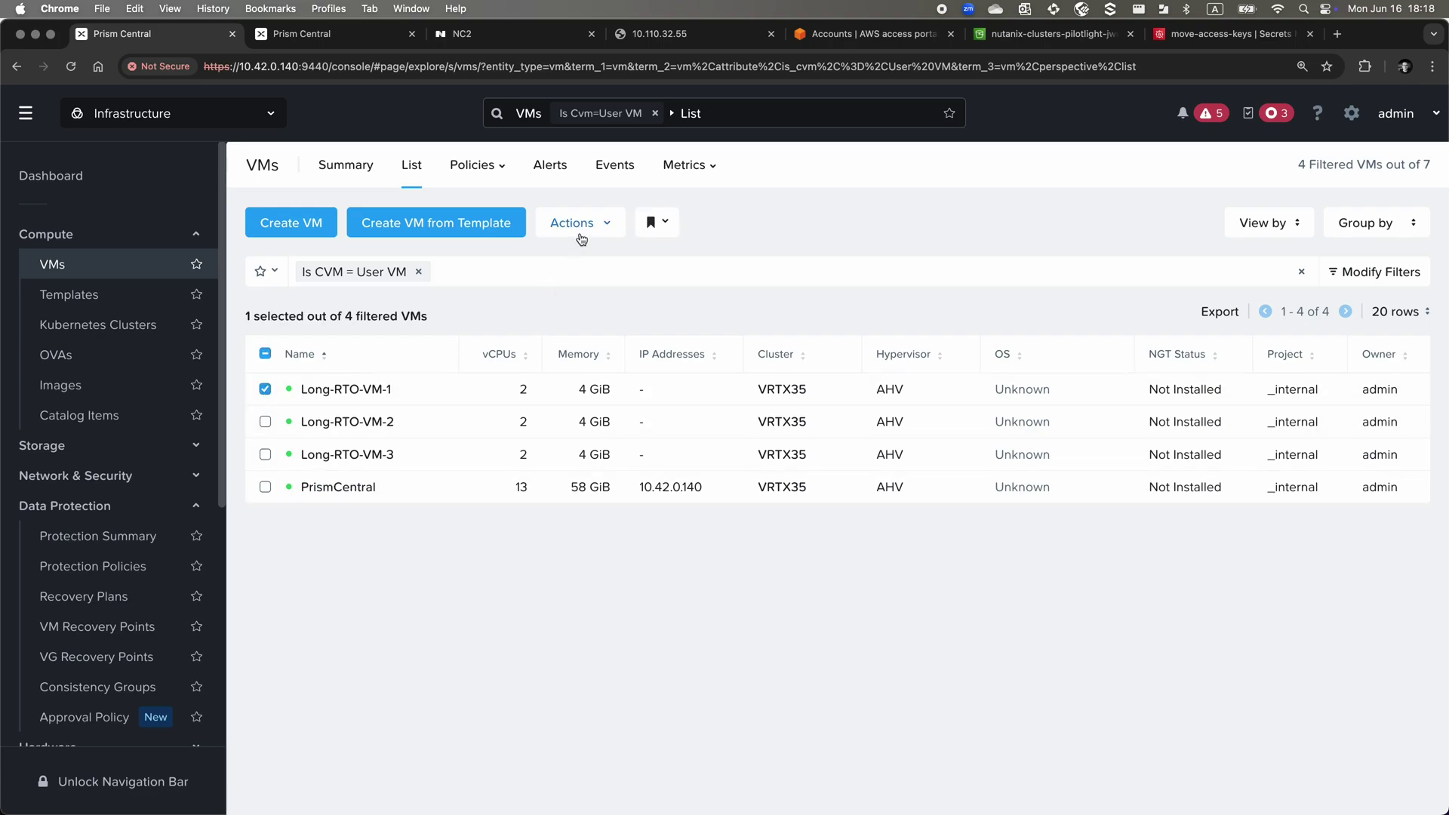
left_click(580, 224)
left_click(572, 298)
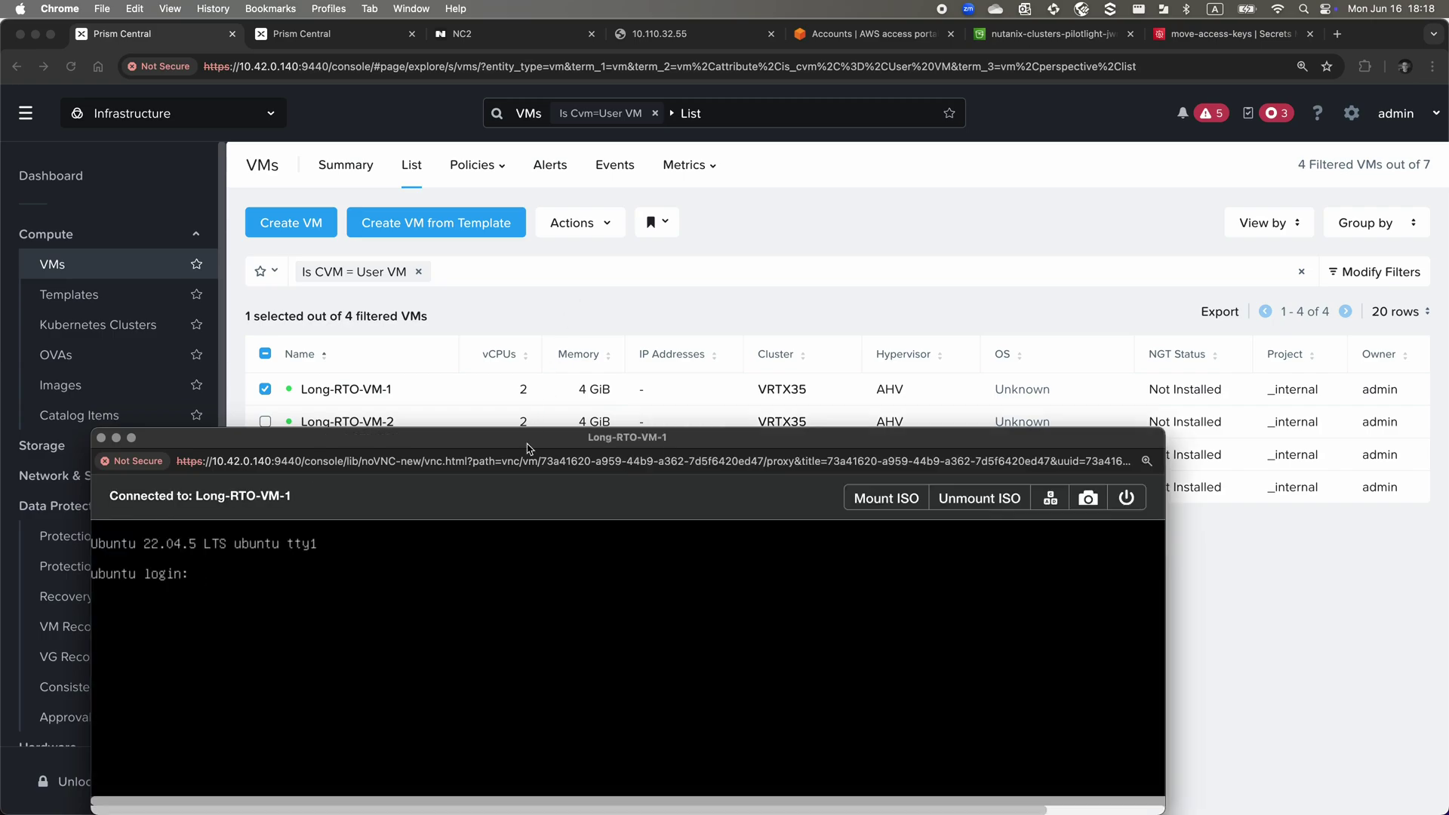
left_click_drag(527, 448, 690, 314)
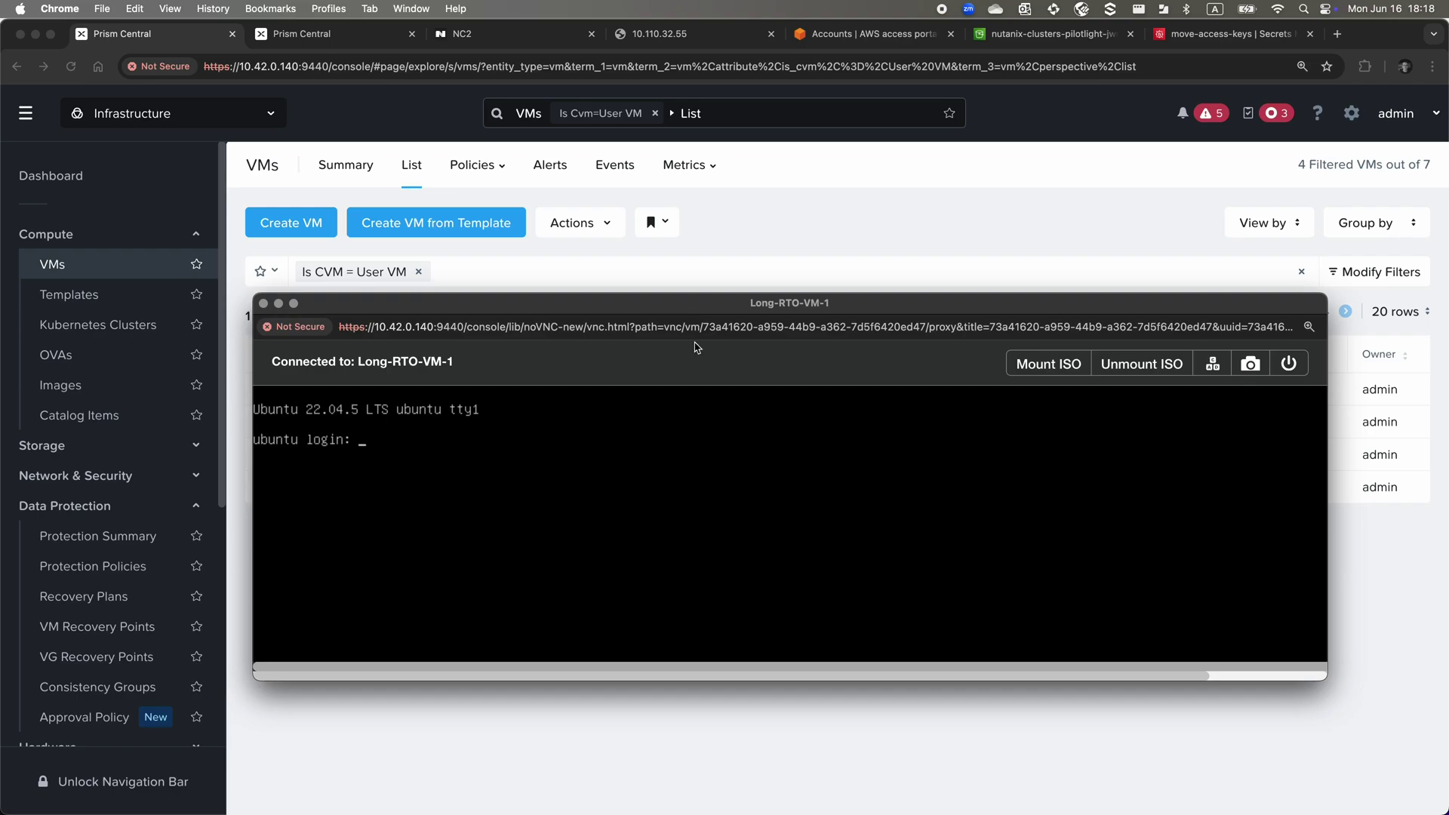
type("ubuntu")
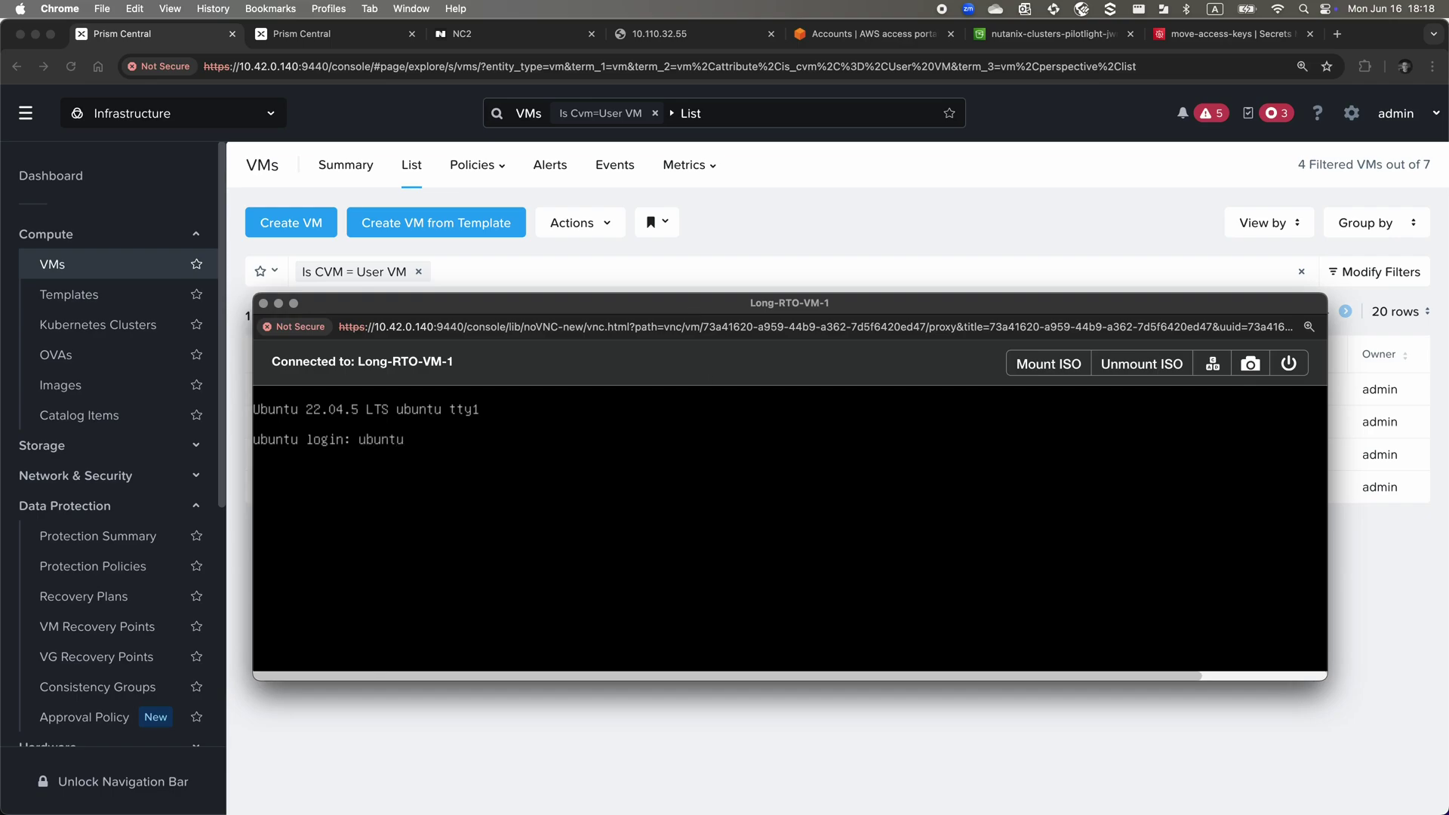
key("Return")
key("Return")
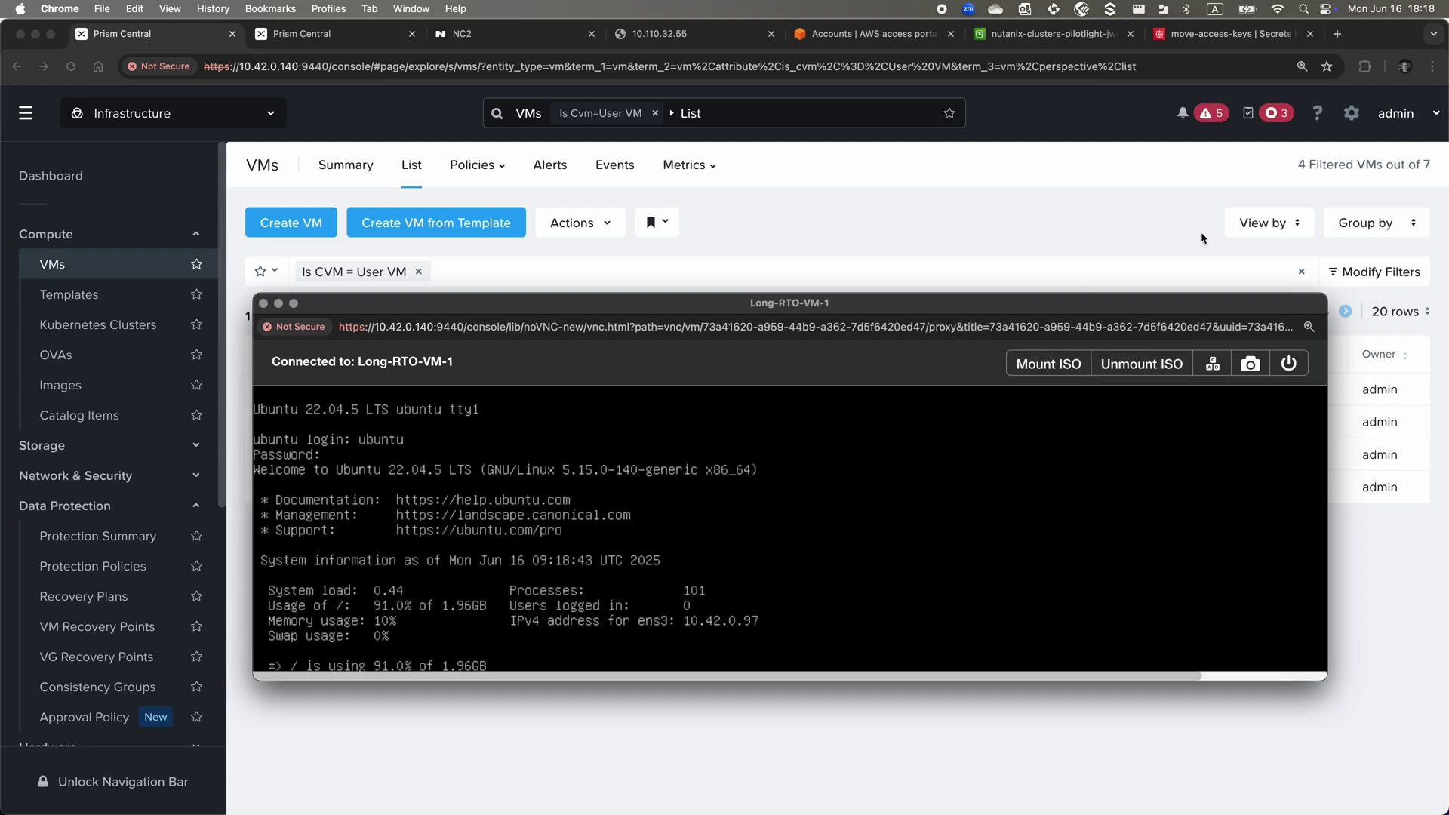
Enlarge the console window and run ls -l to confirm the ten new files survived
left_click_drag(1182, 310, 1055, 92)
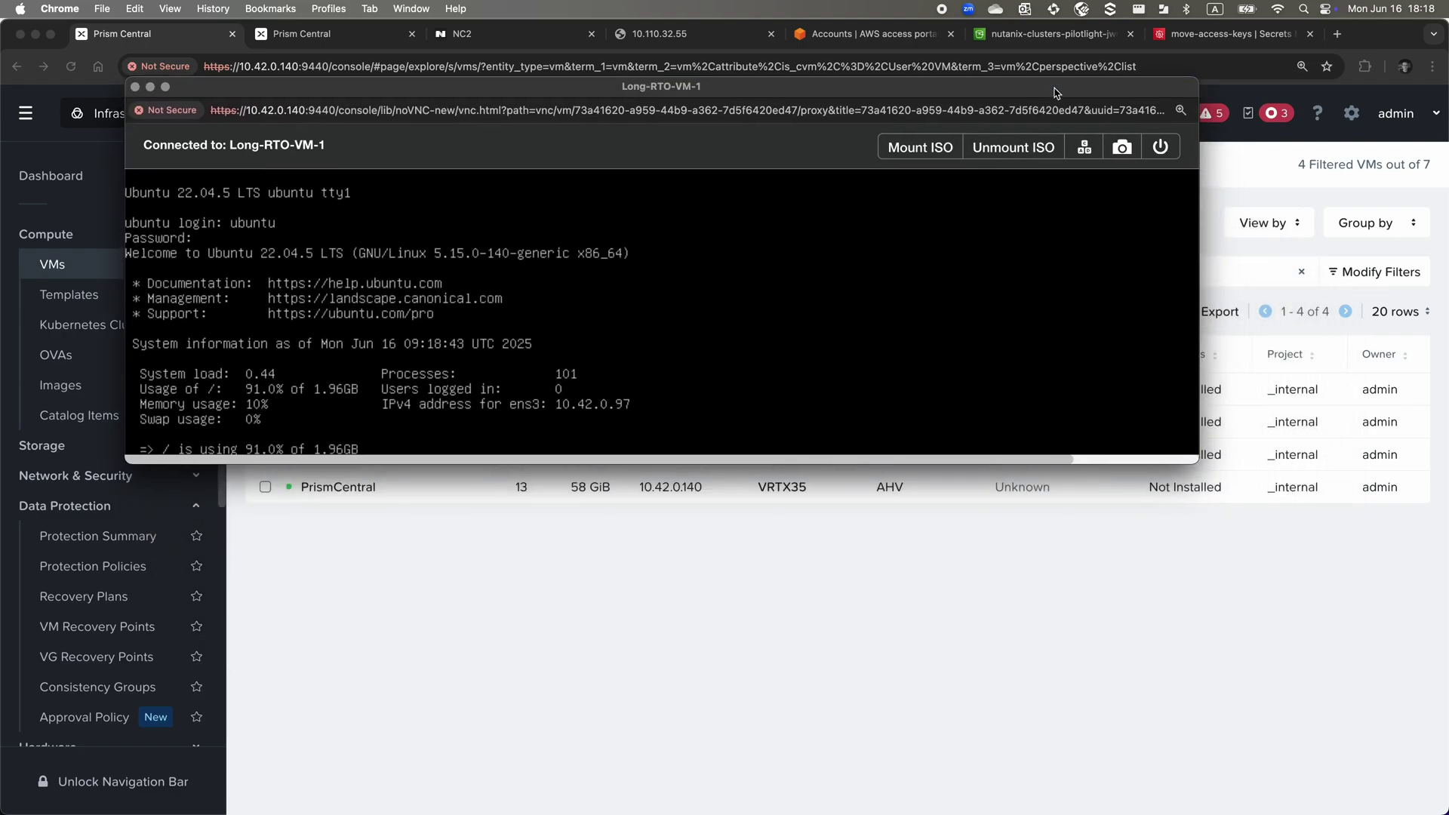
left_click_drag(1202, 460, 1354, 657)
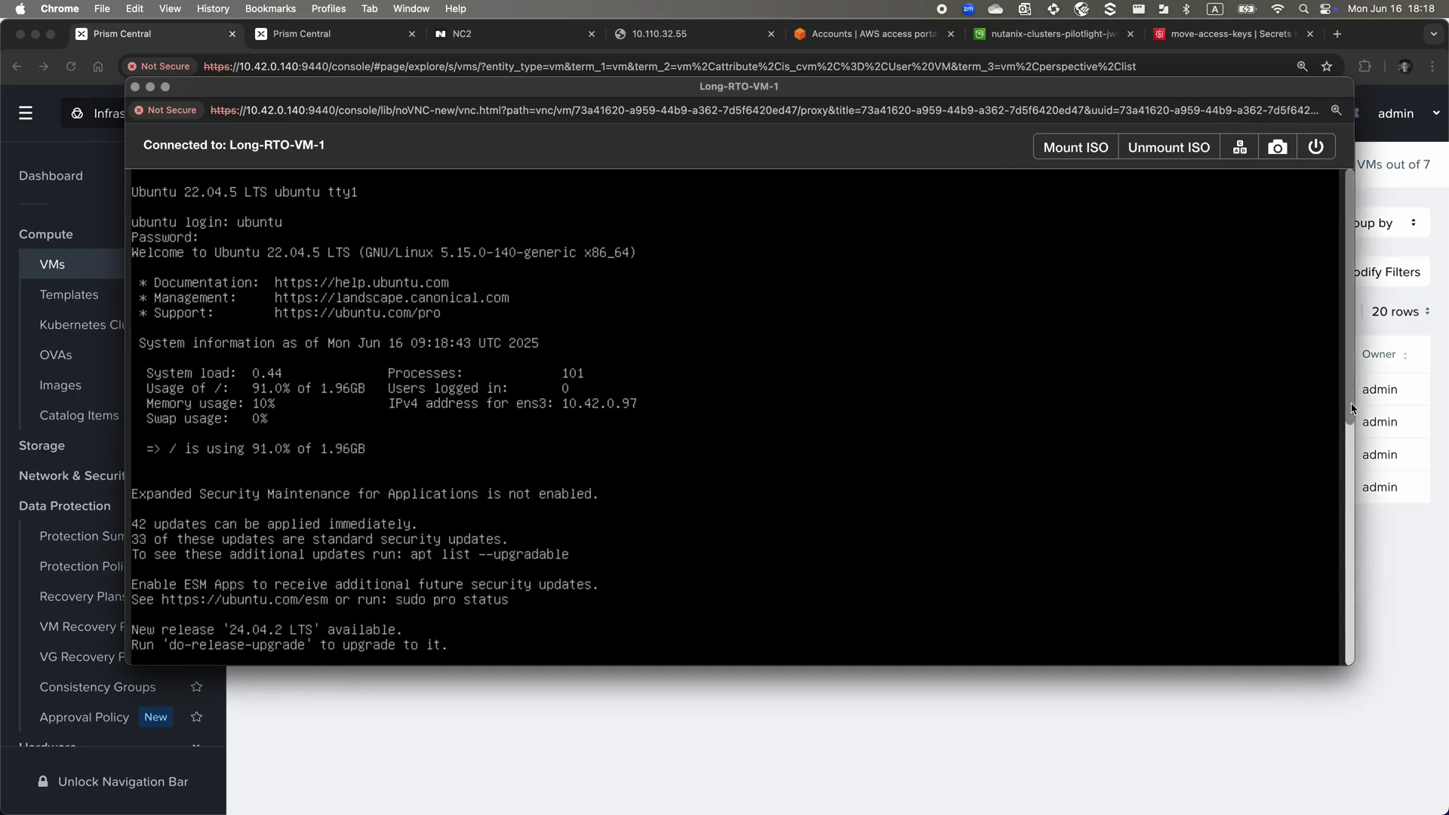
left_click_drag(1354, 387, 1356, 536)
type("ls -l")
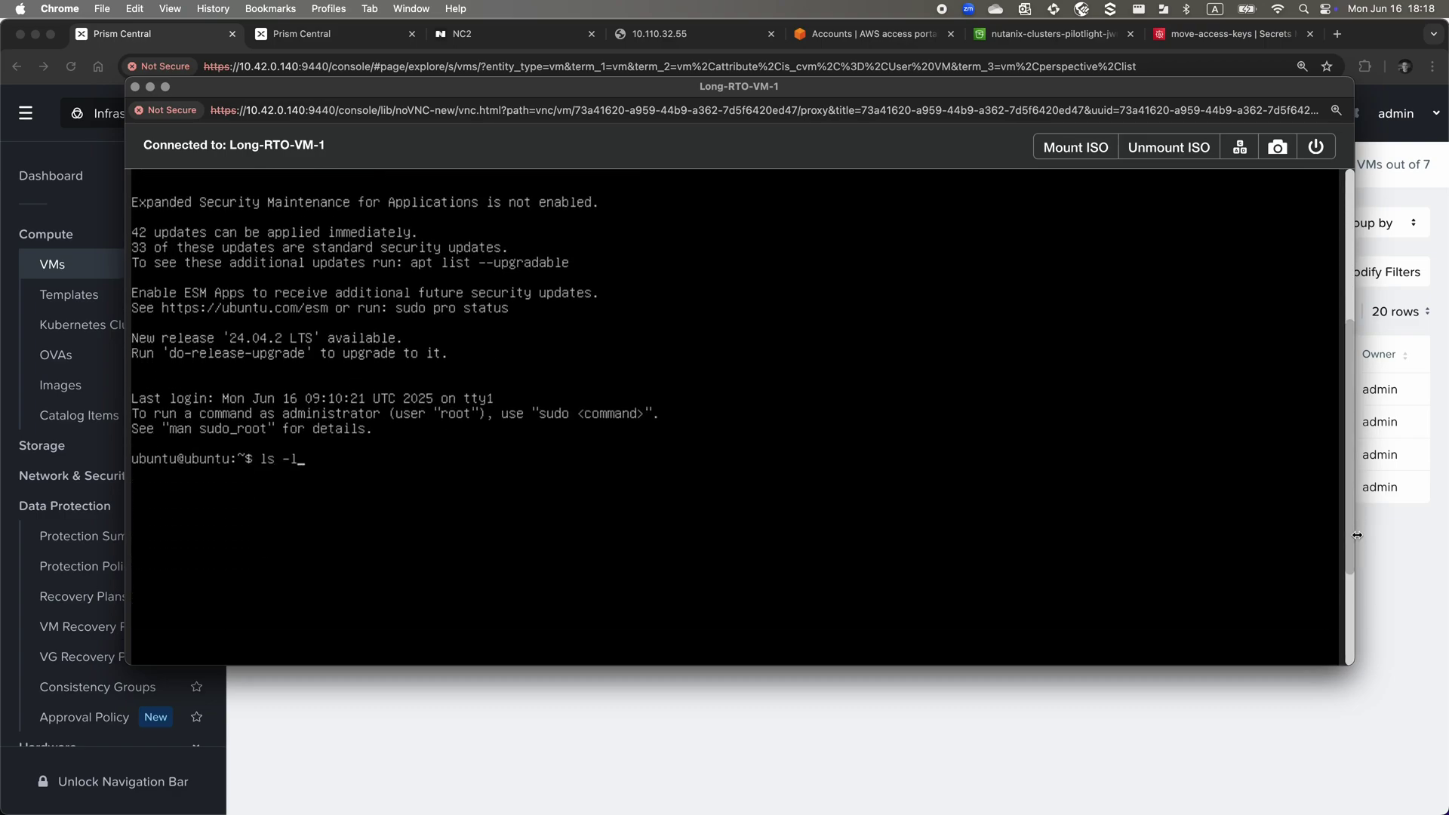
key("Return")
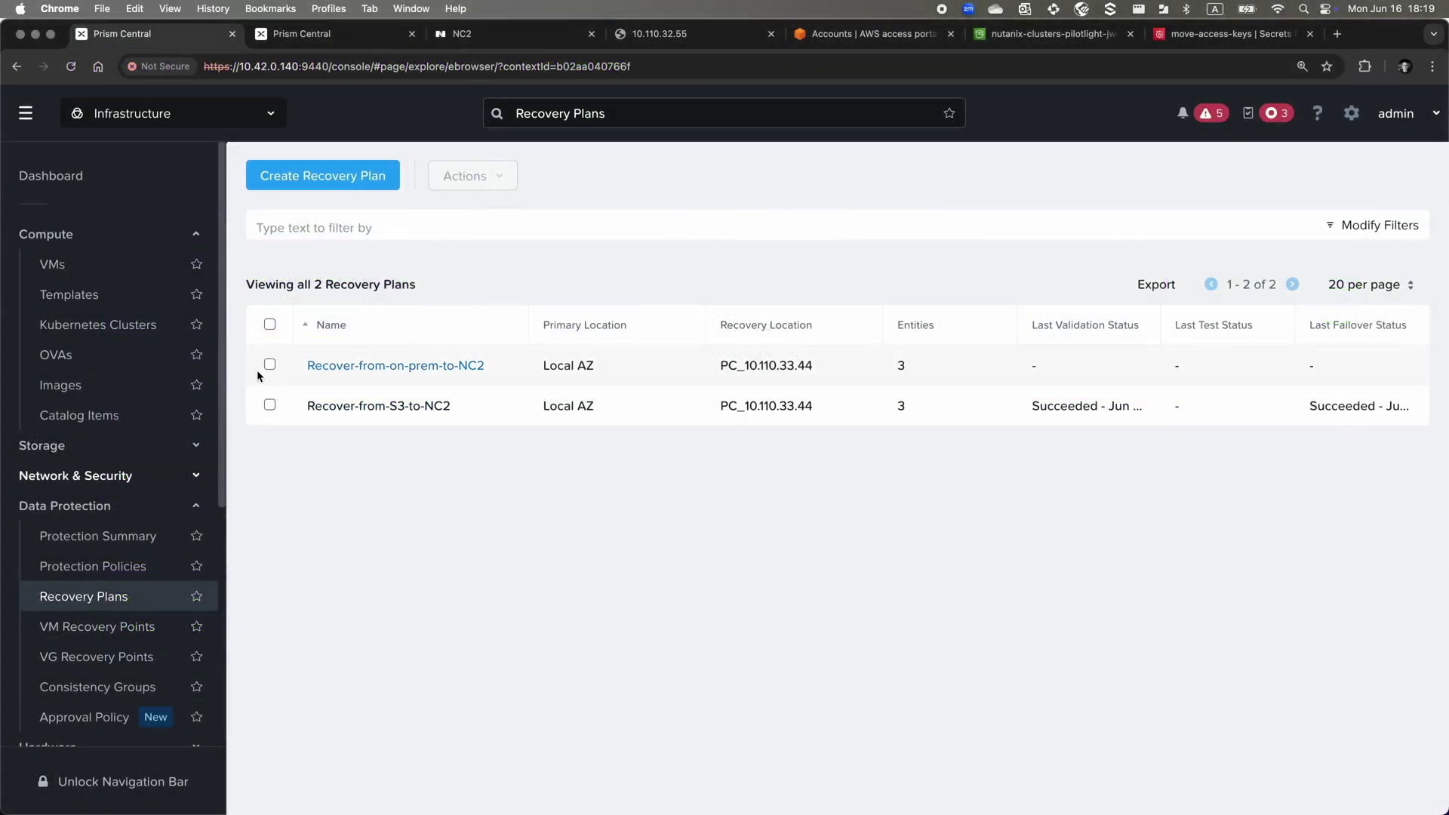
Fail over Recover-from-on-prem-to-NC2, confirming with 'Failover', then show the VMs list
left_click(269, 366)
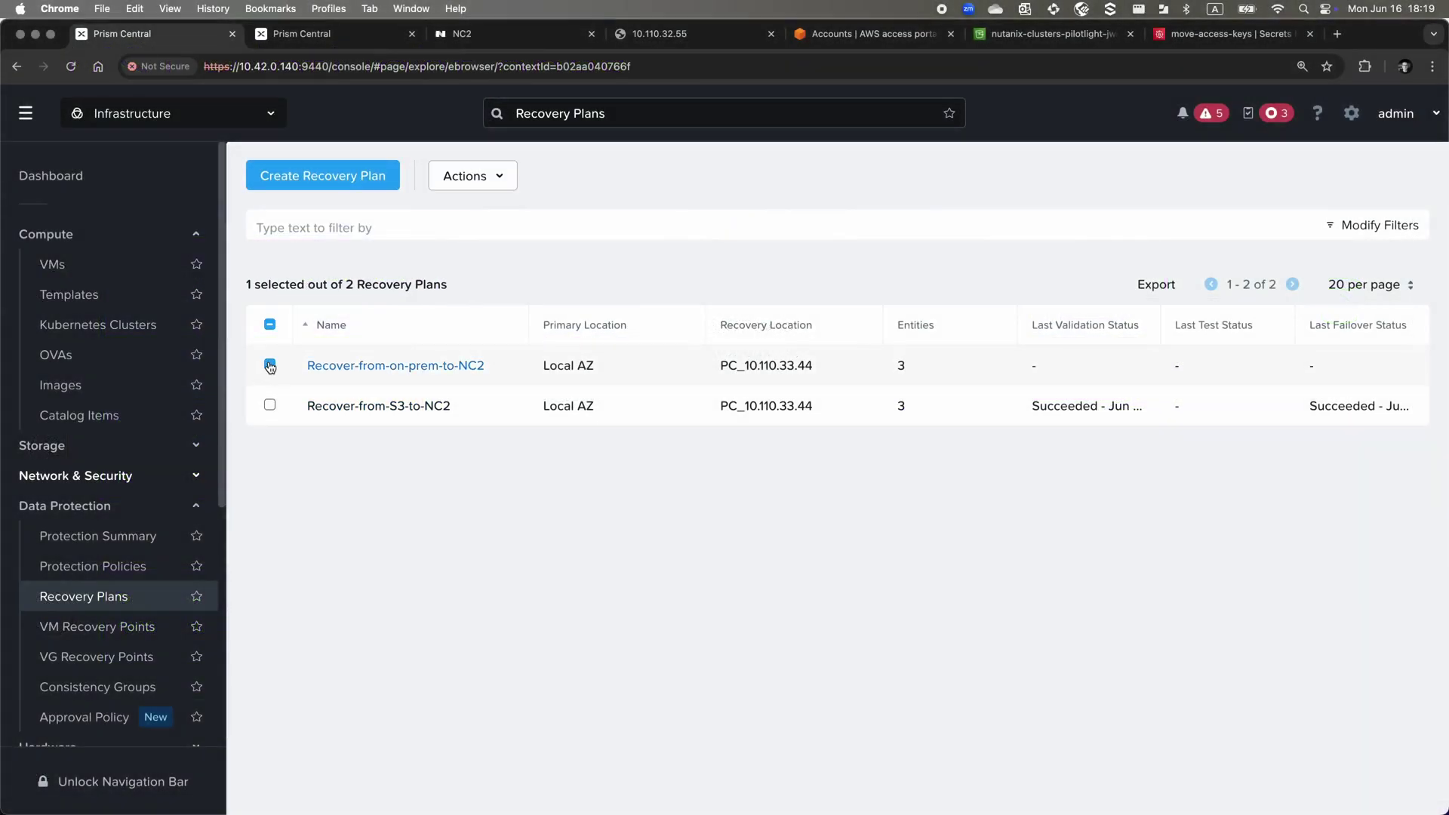
left_click(502, 177)
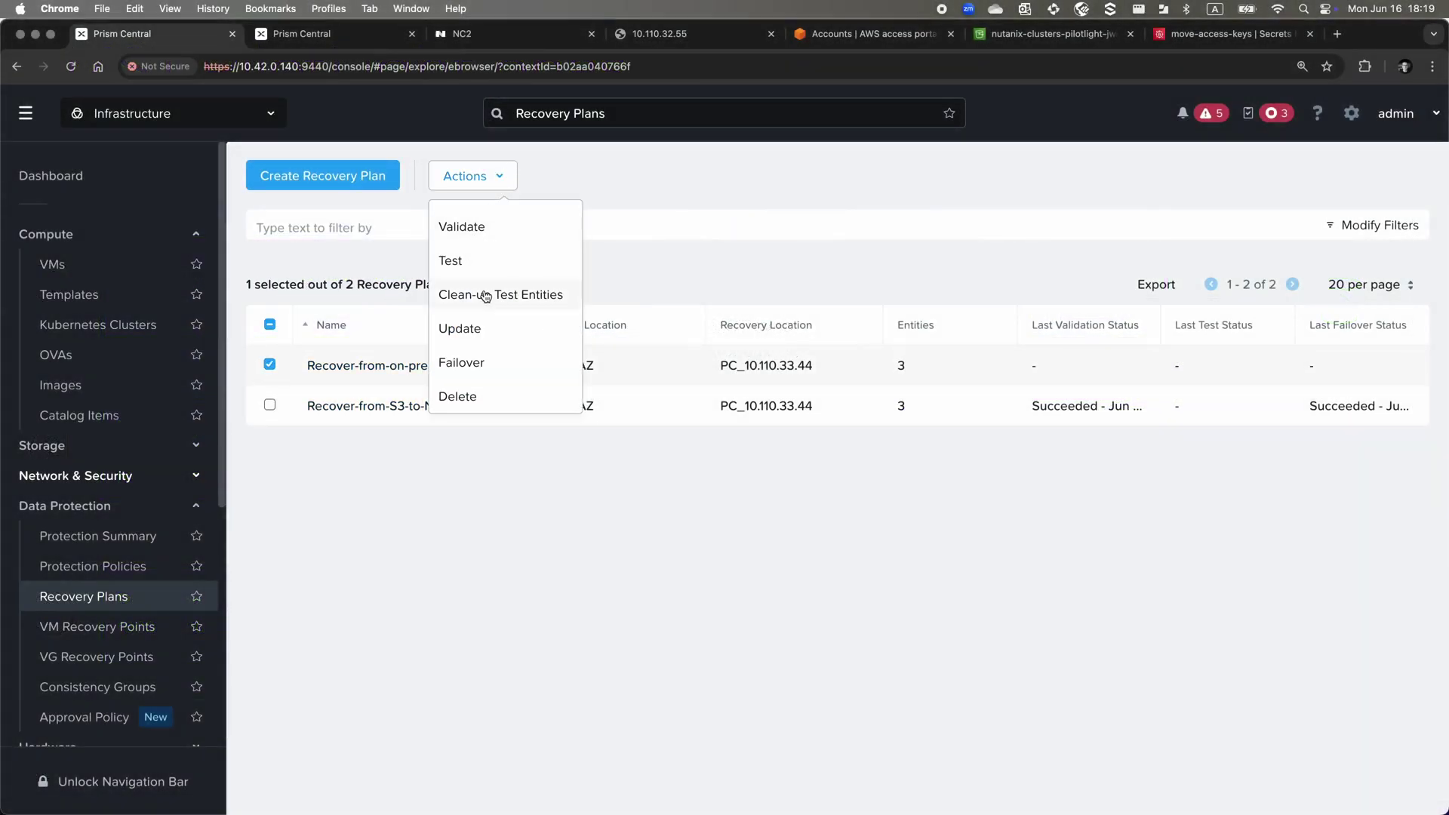
left_click(489, 359)
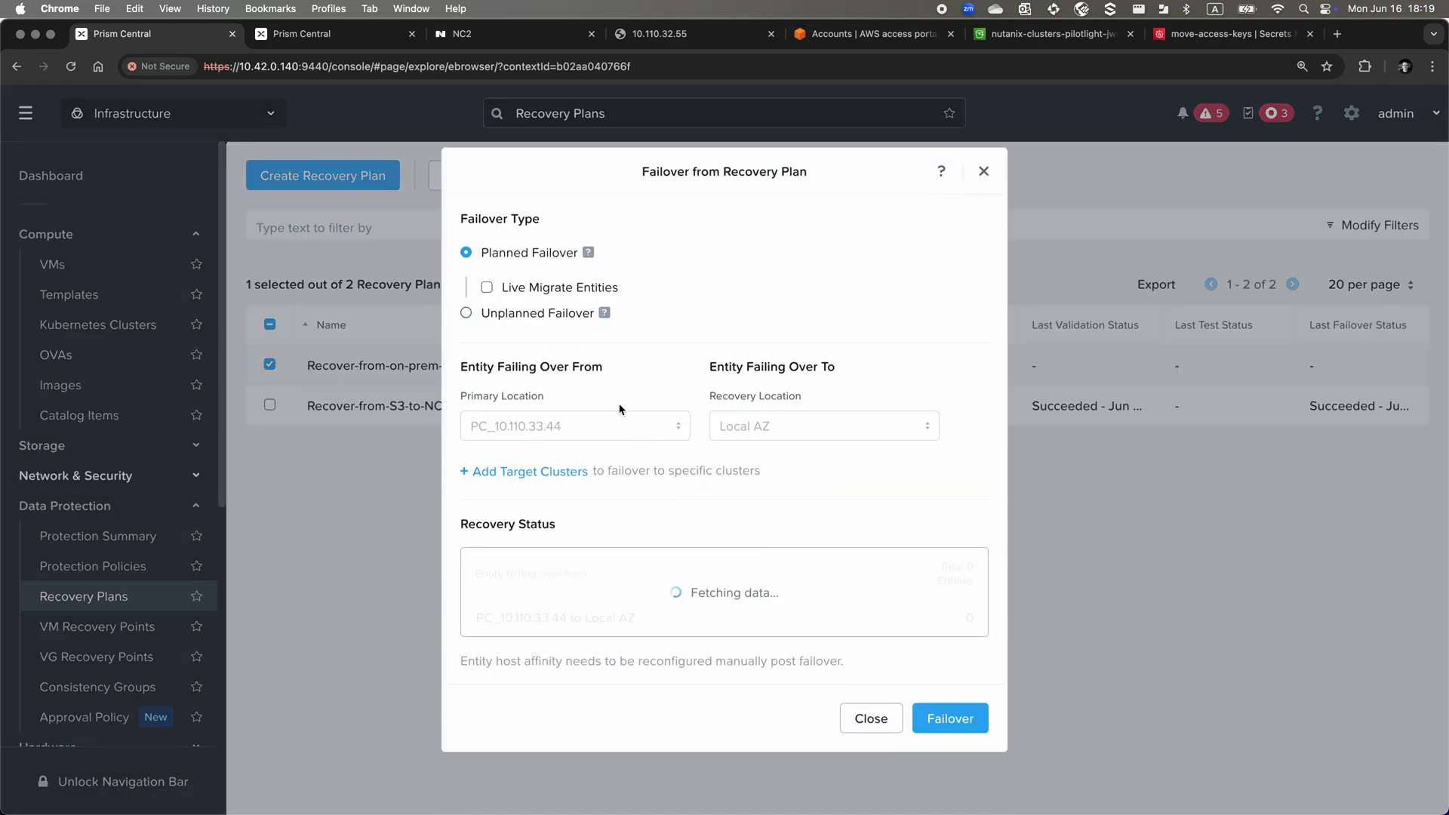
left_click(955, 729)
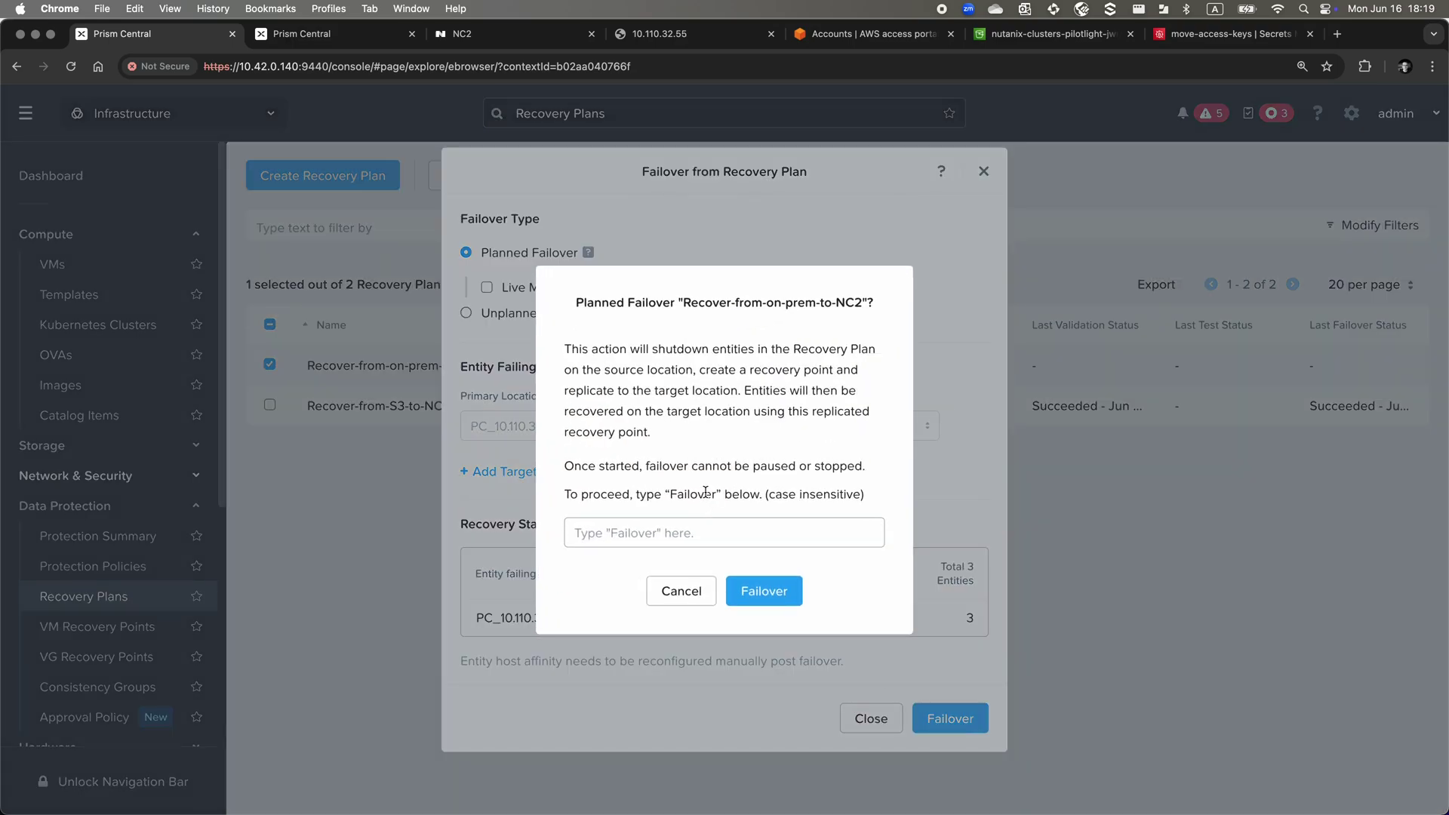
left_click(698, 532)
type("Failover")
left_click(764, 593)
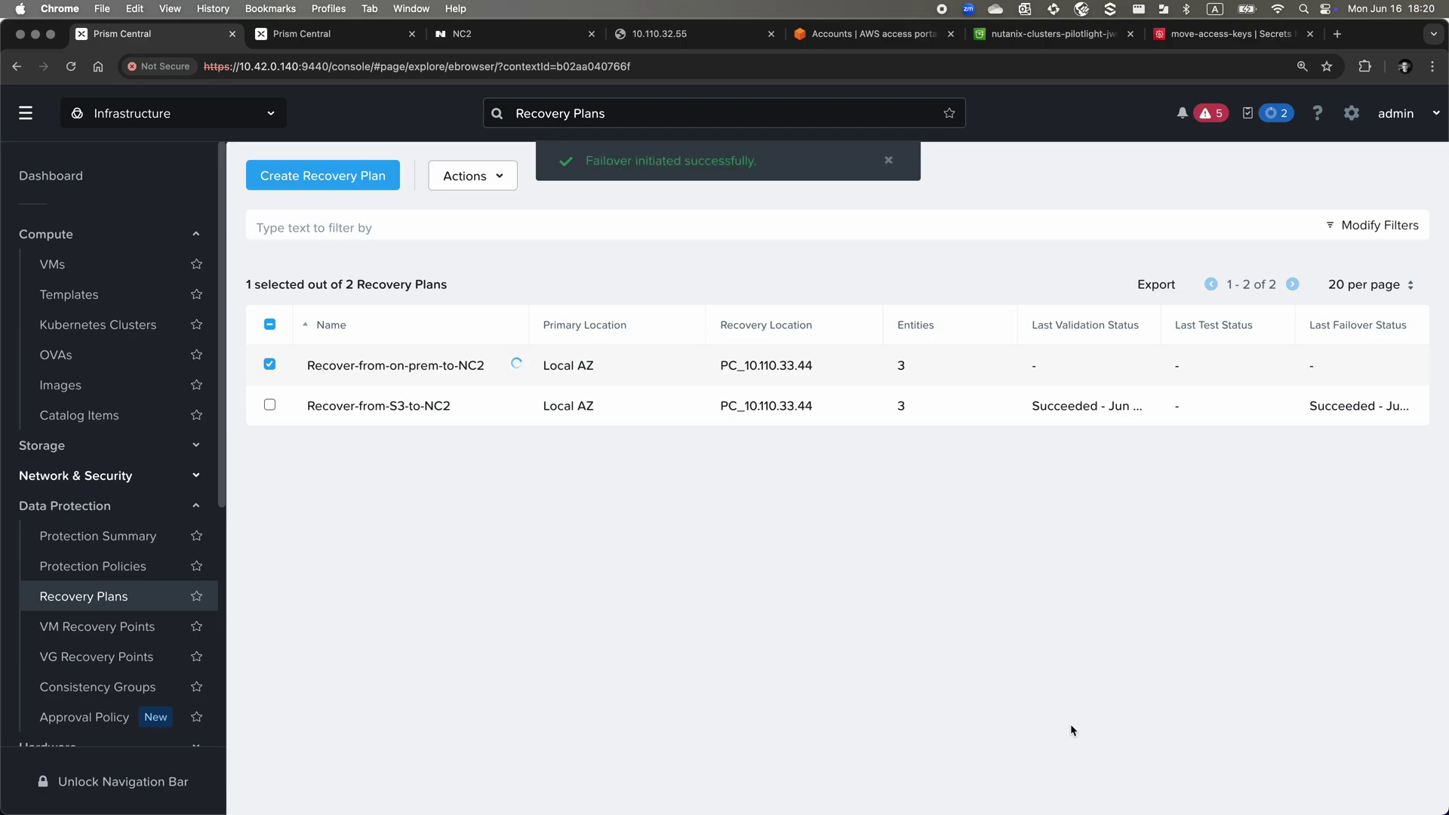
left_click(59, 266)
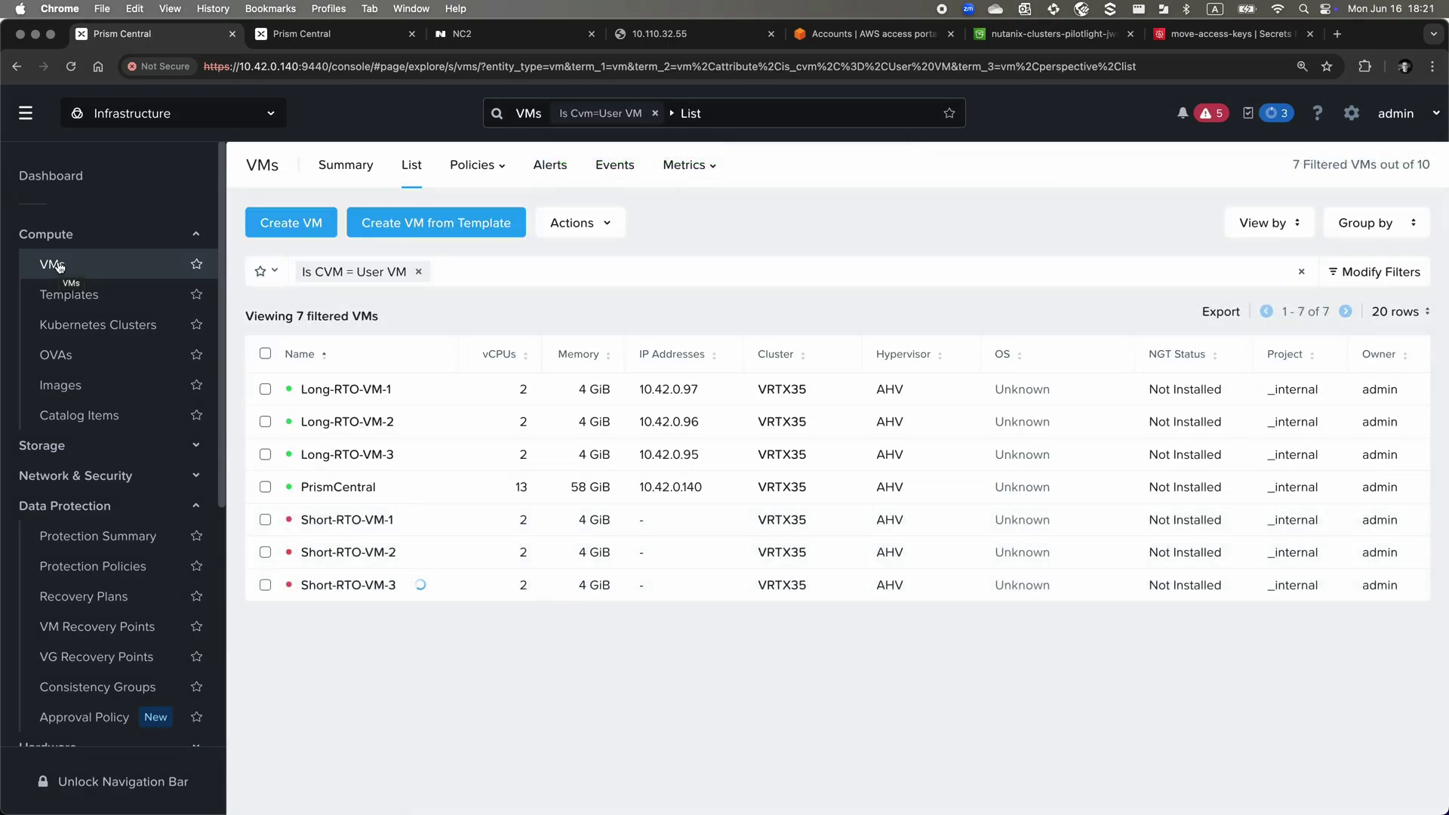